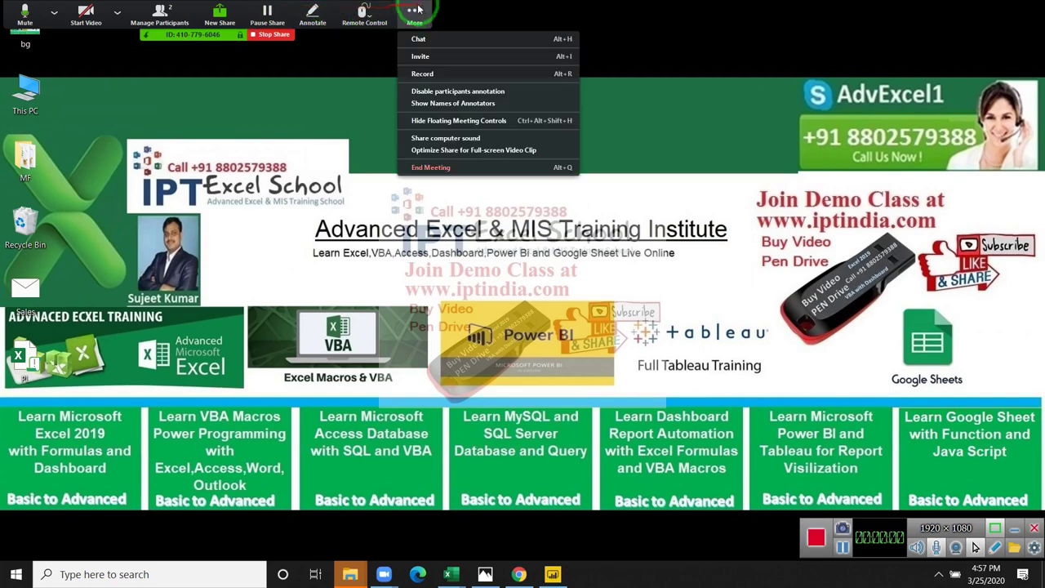
- Dismiss Zoom's meeting options menu
{"action": "left_click", "coordinate": [429, 9]}
{"action": "left_click", "coordinate": [426, 11]}
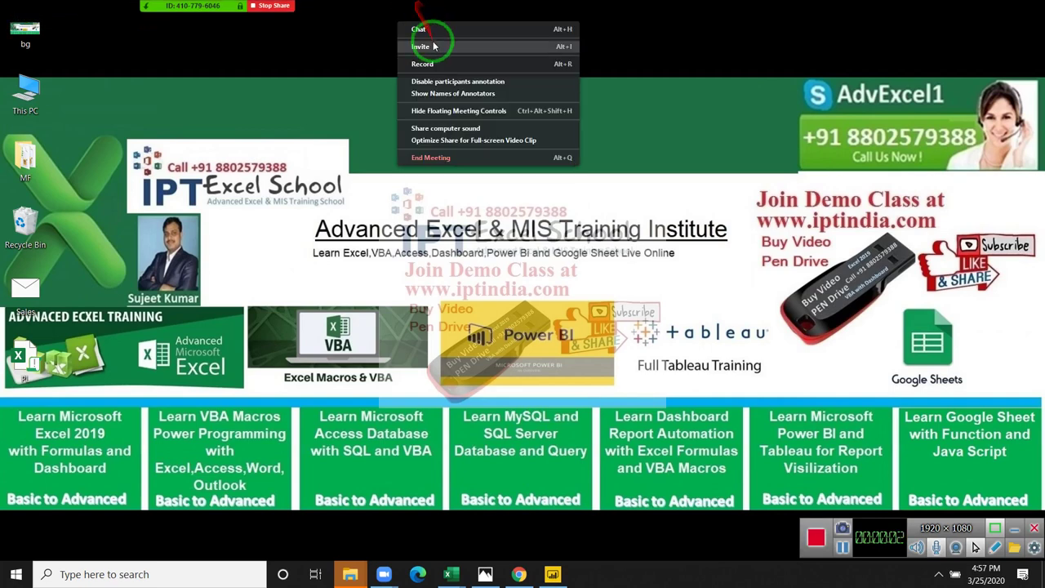
{"action": "left_click", "coordinate": [427, 46]}
- Bring the blank Excel workbook to the front from the taskbar previews
{"action": "left_click", "coordinate": [452, 575]}
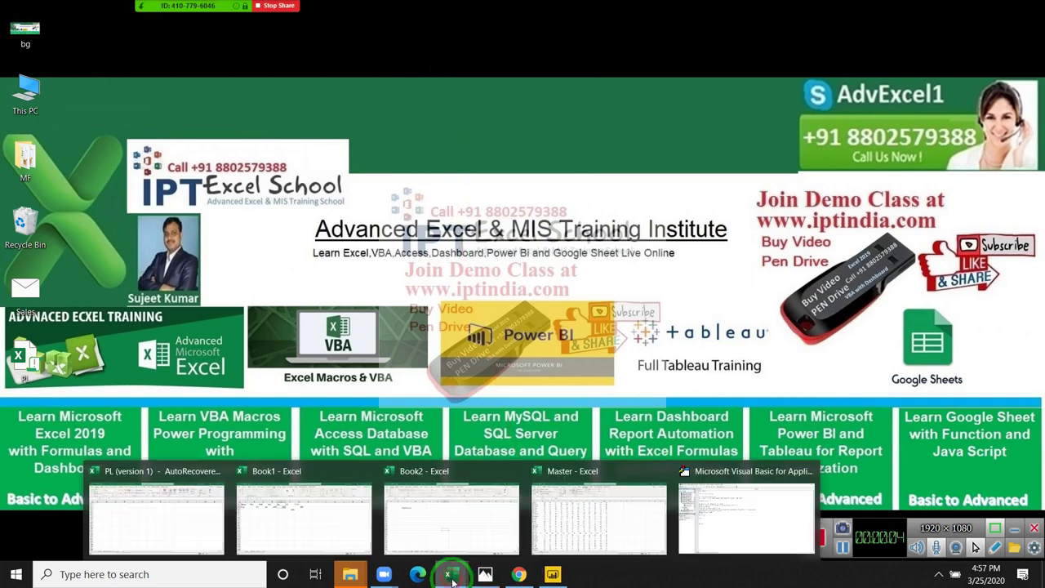
{"action": "mouse_move", "coordinate": [741, 549]}
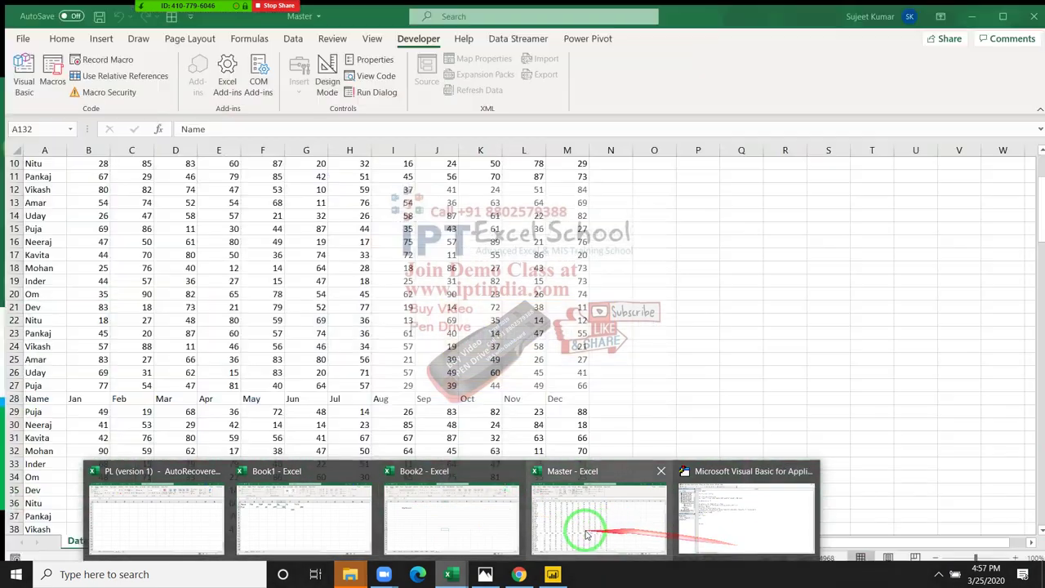
{"action": "left_click", "coordinate": [216, 513]}
{"action": "left_click", "coordinate": [409, 517]}
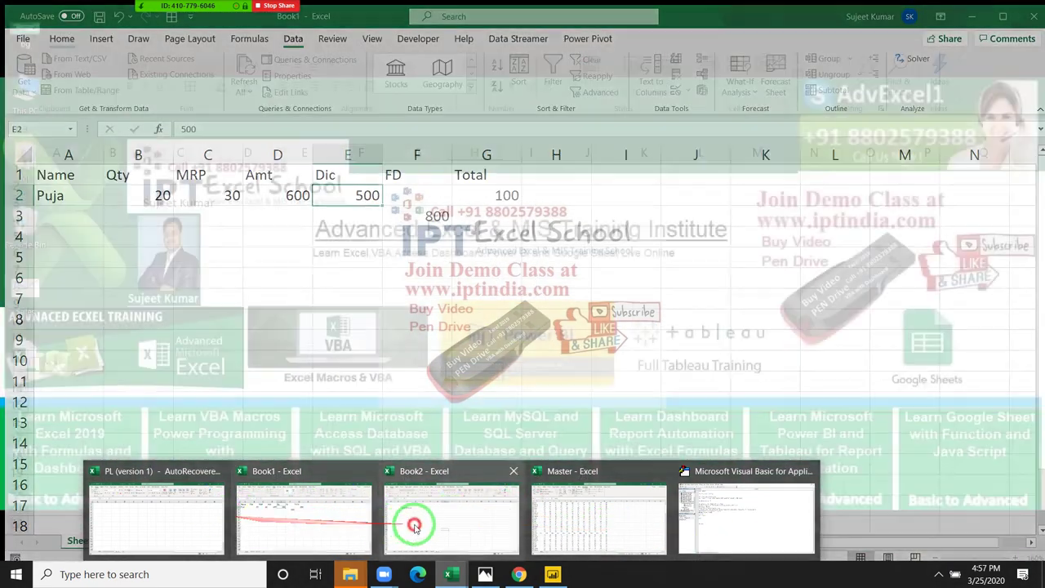
{"action": "left_click", "coordinate": [308, 364]}
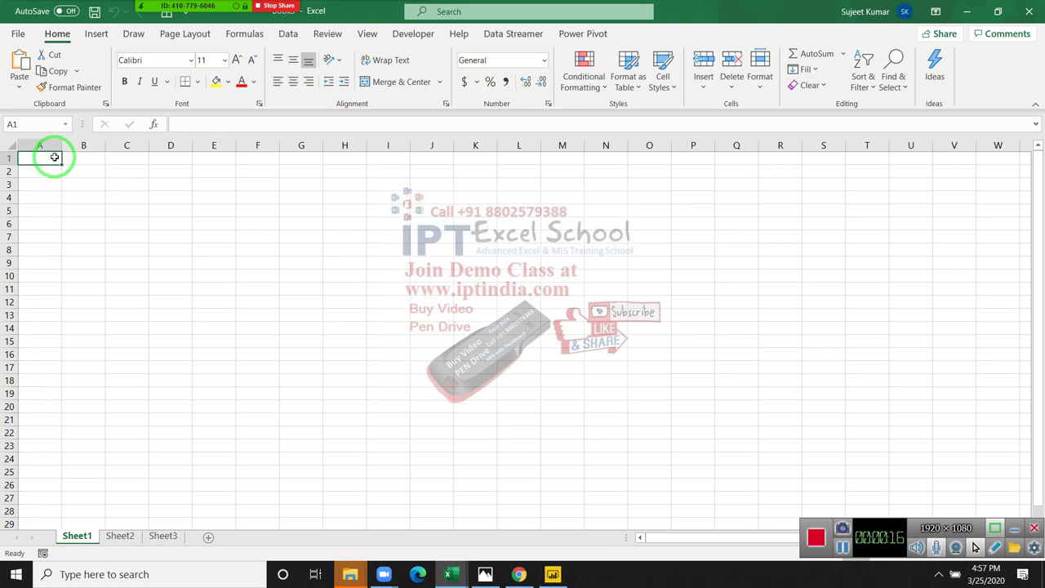
- Enter the headers 'Name' in A1 and 'Email' in B1, with empty C1 next
{"action": "type", "text": "NAme"}
{"action": "left_click", "coordinate": [89, 161]}
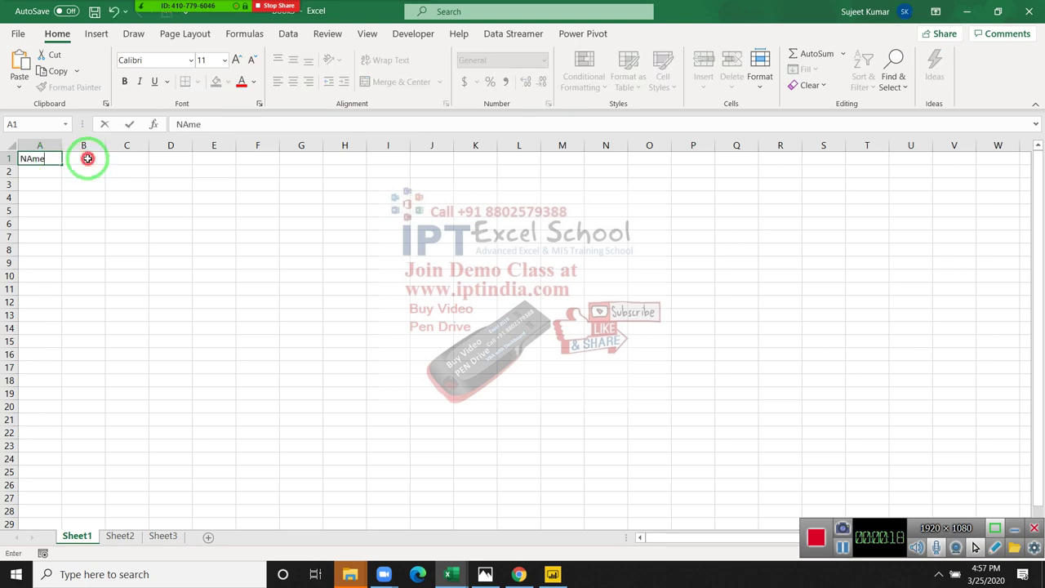
{"action": "type", "text": "Email"}
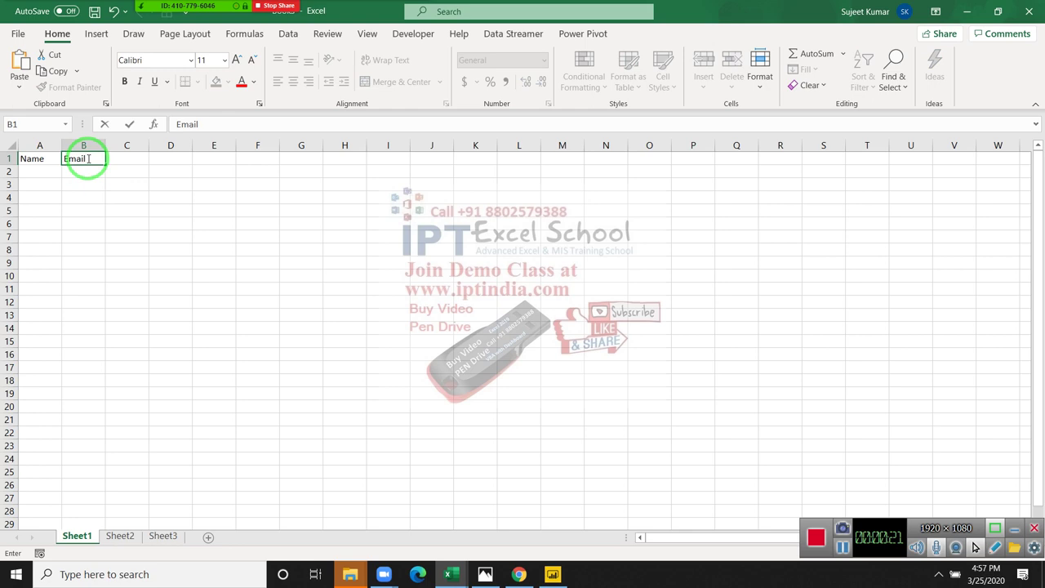
{"action": "left_click", "coordinate": [133, 171]}
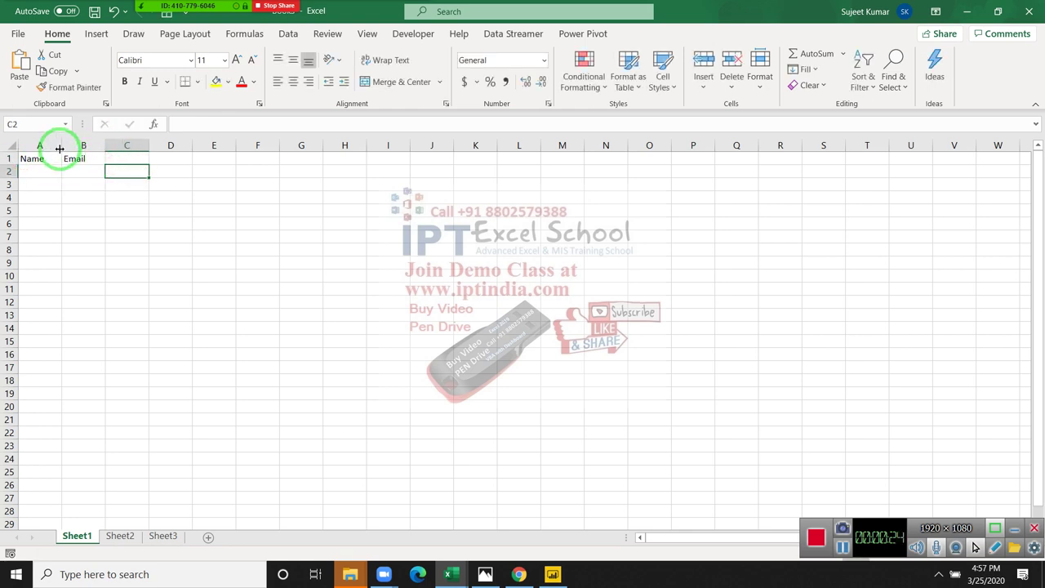
{"action": "scroll", "coordinate": [104, 218], "scroll_direction": "up", "scroll_amount": 3, "text": "ctrl"}
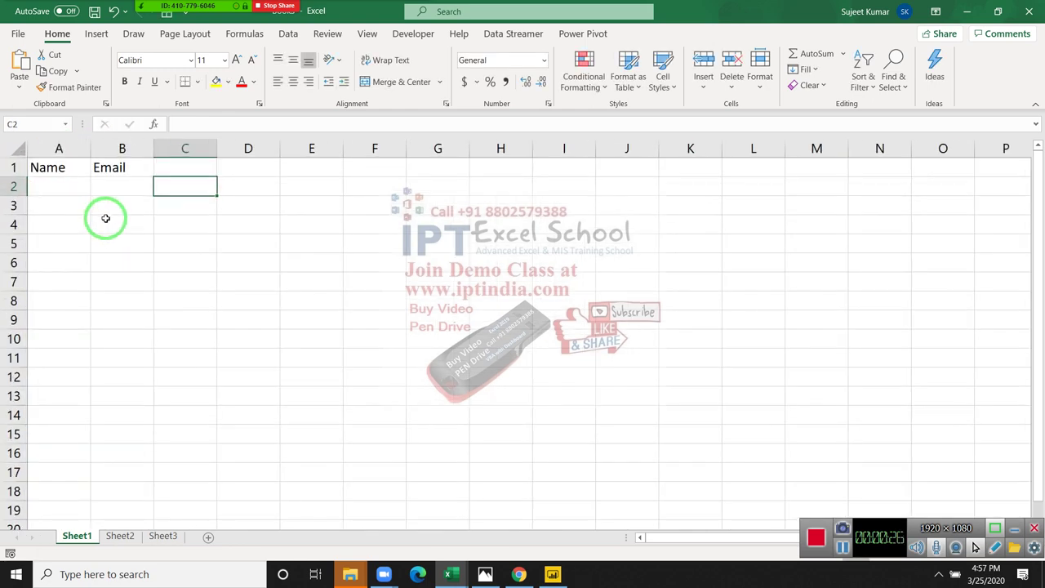
{"action": "left_click", "coordinate": [51, 170]}
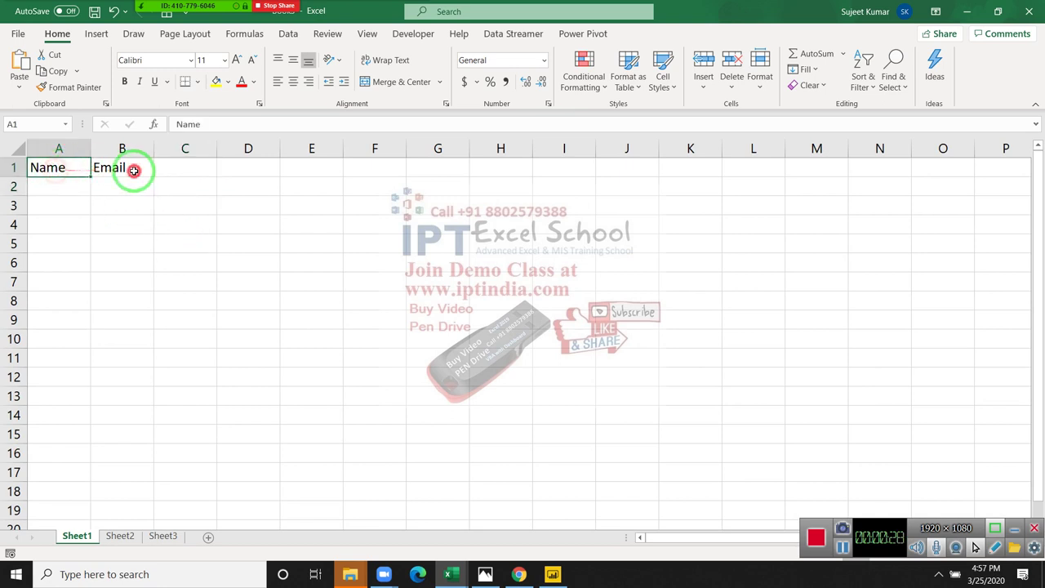
{"action": "left_click", "coordinate": [134, 171]}
{"action": "left_click", "coordinate": [171, 170]}
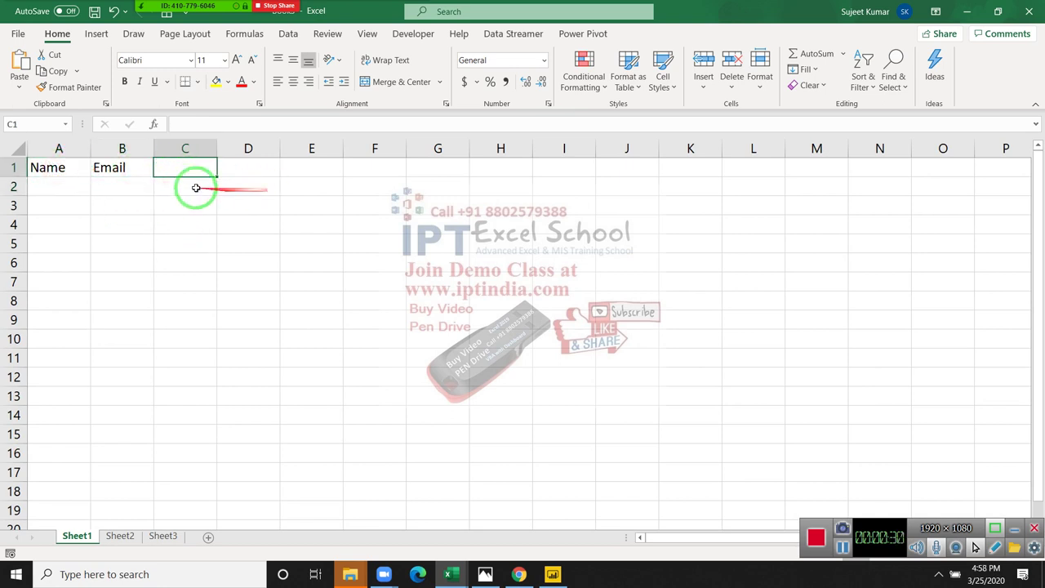
{"action": "left_click", "coordinate": [124, 168]}
{"action": "left_click", "coordinate": [204, 170]}
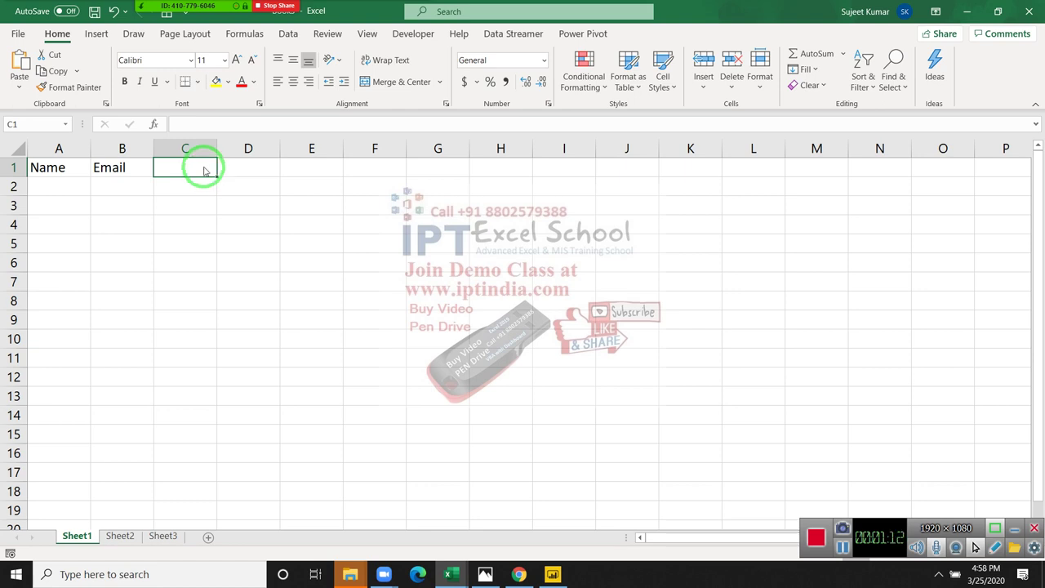
- Enter 'Path/Att' as the third header in C1 and show the Developer ribbon
{"action": "type", "text": "Pat"}
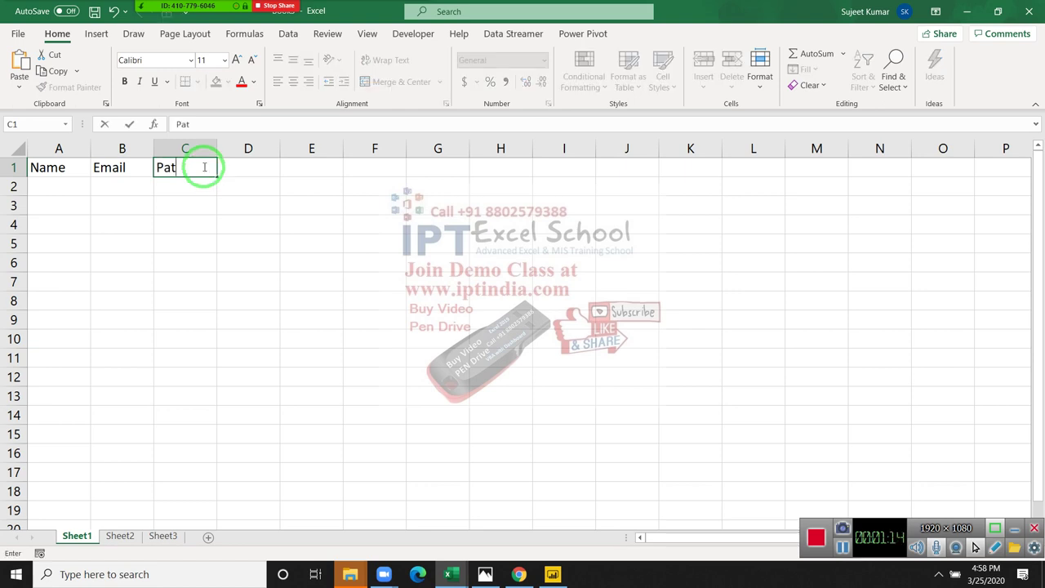
{"action": "type", "text": "h/"}
{"action": "type", "text": "Att"}
{"action": "key", "text": "Return"}
{"action": "left_click_drag", "start_coordinate": [143, 187], "coordinate": [77, 240]}
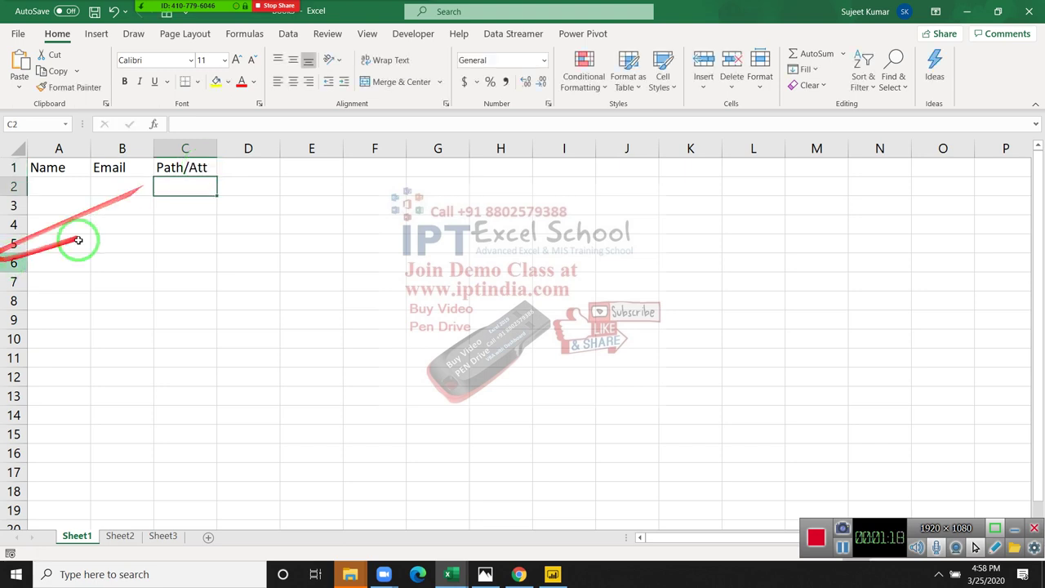
{"action": "left_click", "coordinate": [413, 33]}
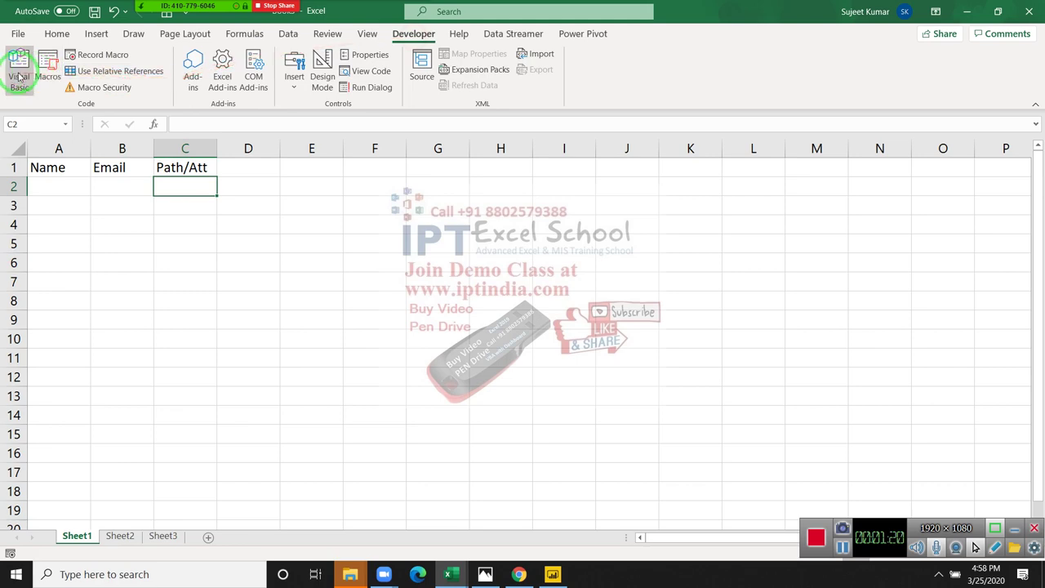
- Open the VBA editor showing the copy macro and toggle between it and Excel
{"action": "left_click", "coordinate": [19, 77]}
{"action": "left_click", "coordinate": [239, 350]}
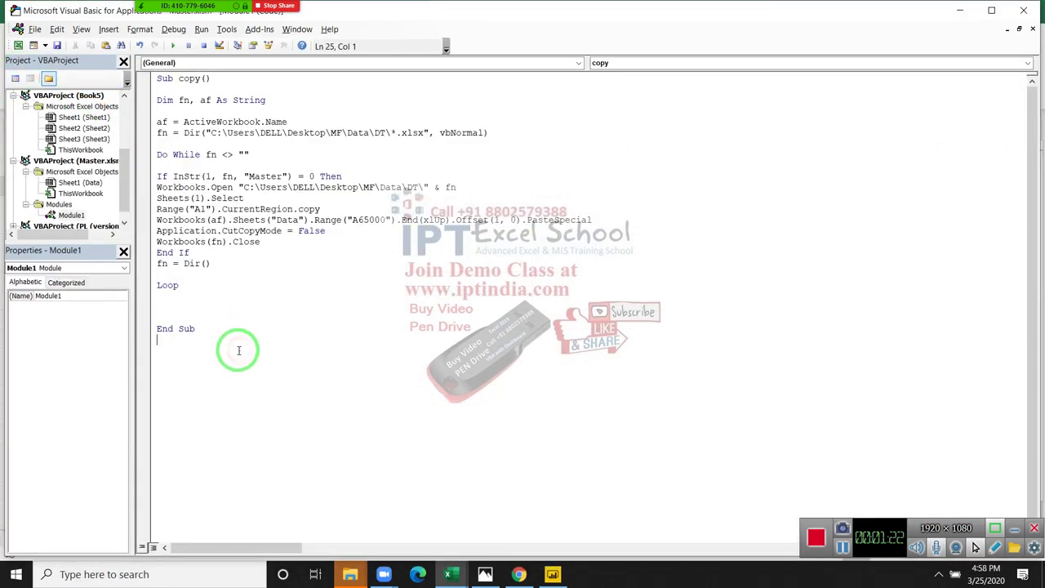
{"action": "left_click", "coordinate": [1021, 11]}
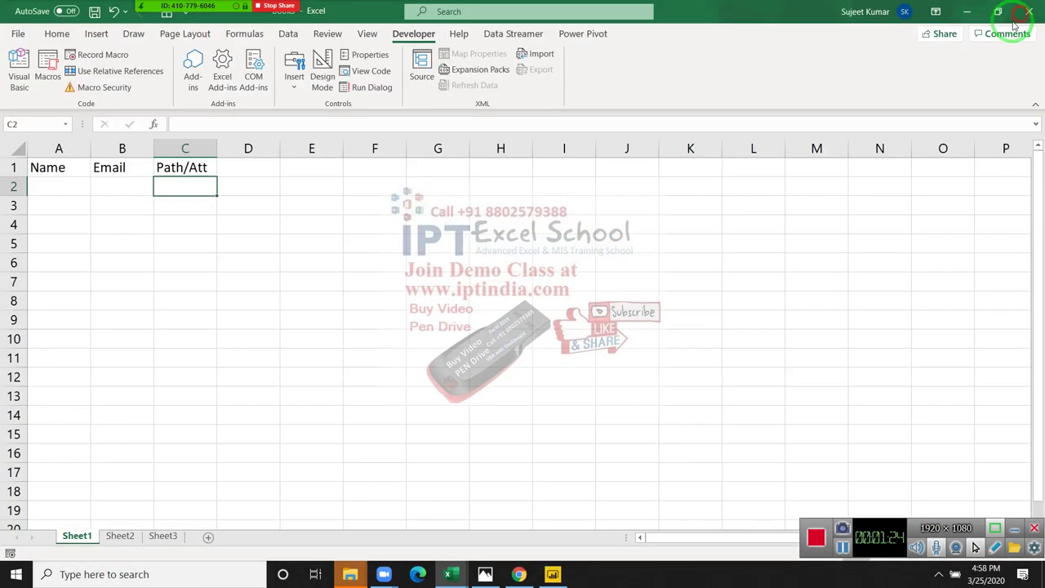
{"action": "left_click", "coordinate": [11, 76]}
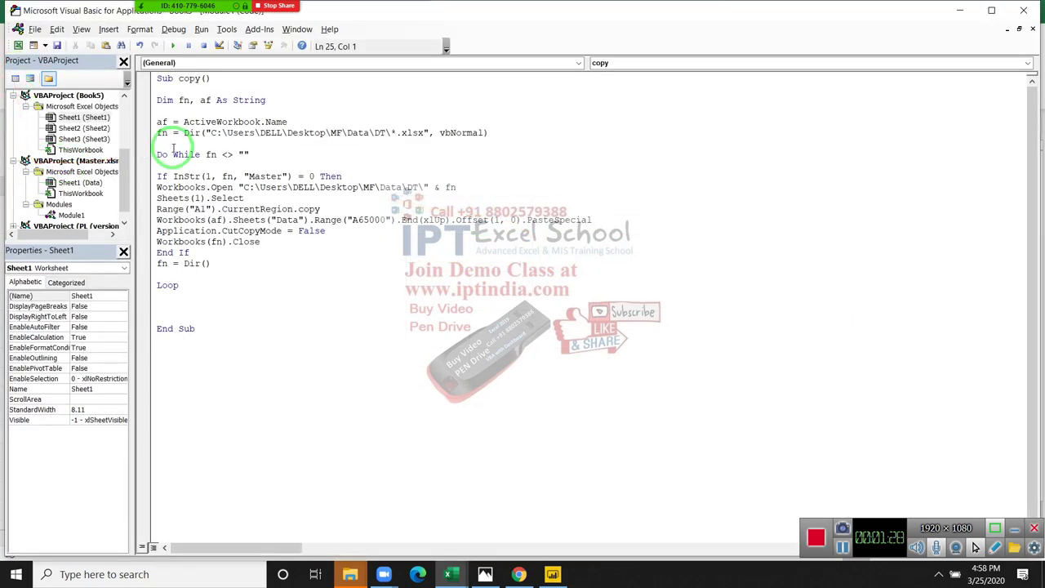
{"action": "key", "text": "alt+F11"}
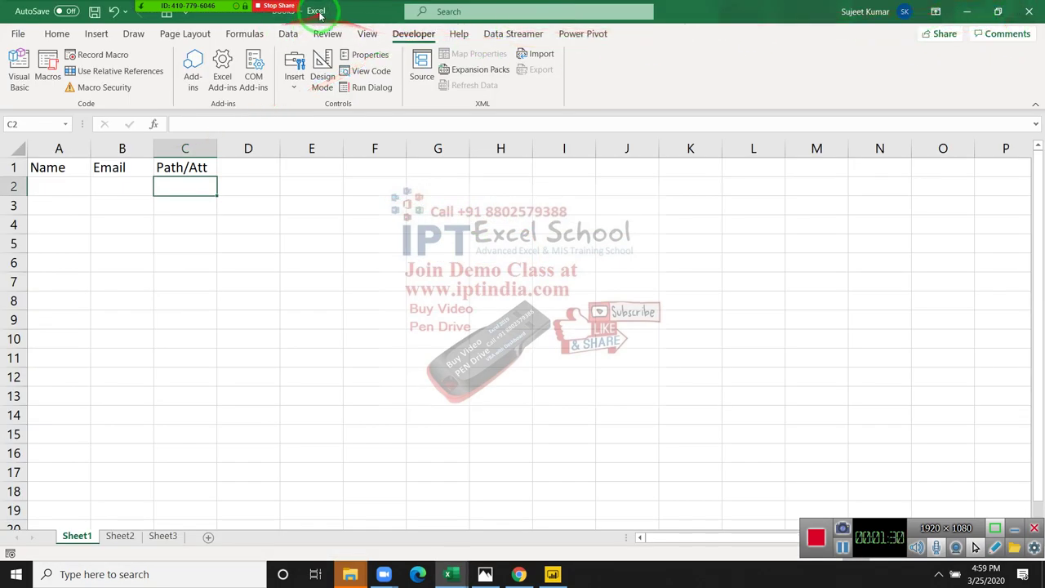
{"action": "left_click_drag", "start_coordinate": [320, 13], "coordinate": [321, 29]}
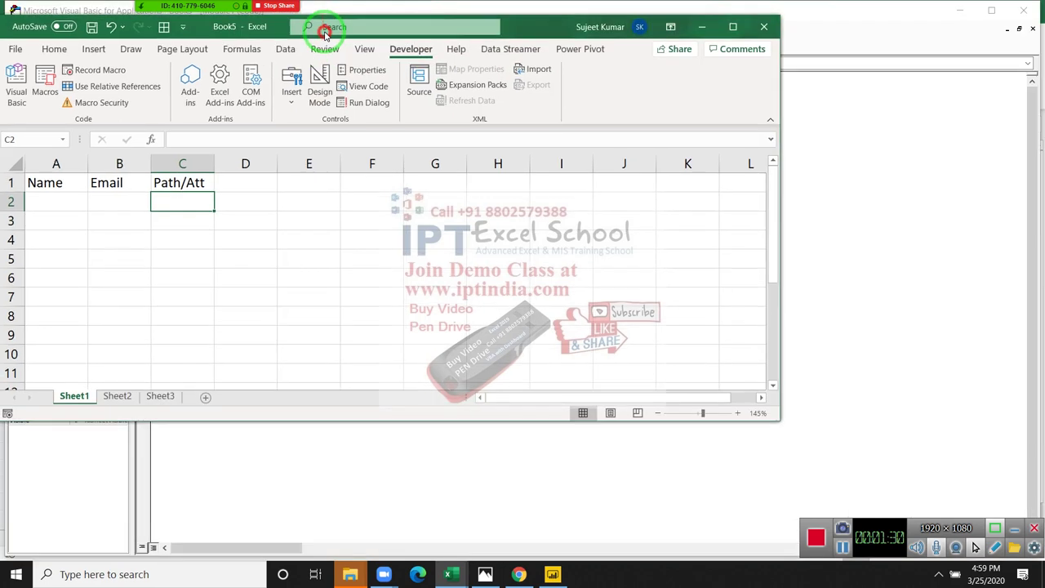
{"action": "left_click", "coordinate": [727, 32]}
{"action": "key", "text": "alt+F11"}
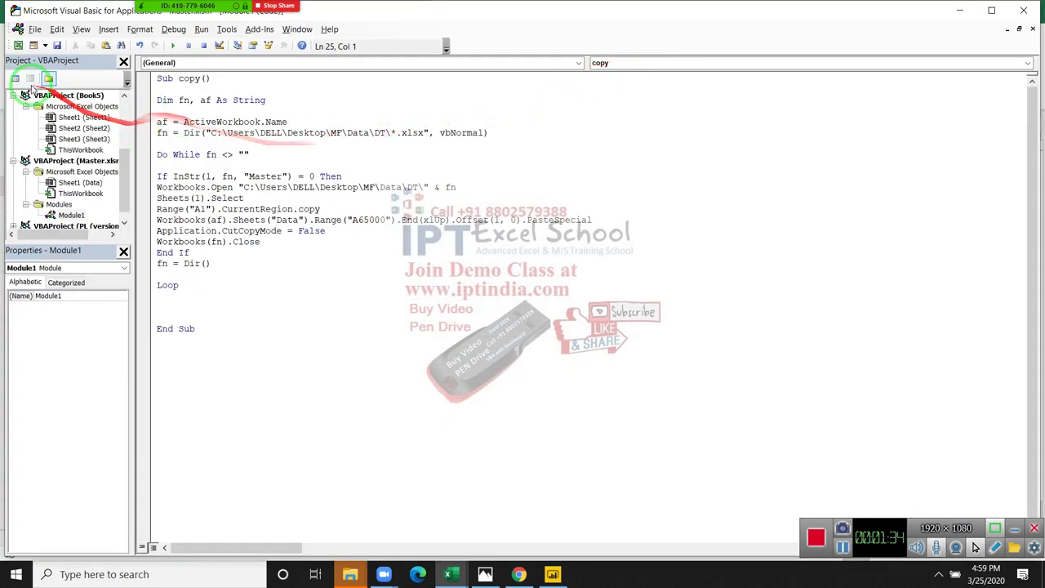
- Collapse the Master and Book5 projects, then bring the PL (version 1) workbook forward
{"action": "left_click", "coordinate": [19, 160]}
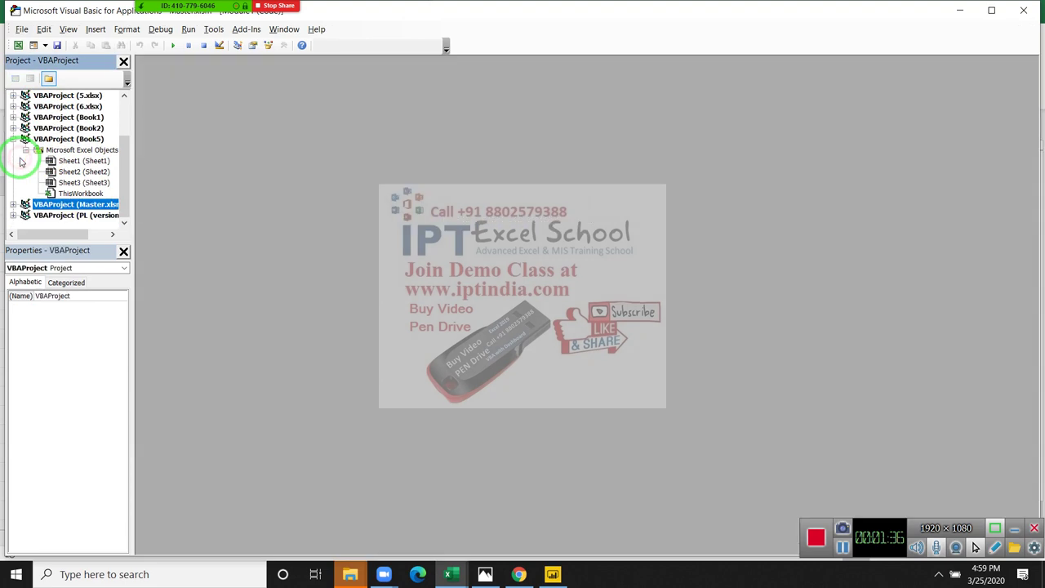
{"action": "left_click", "coordinate": [14, 139]}
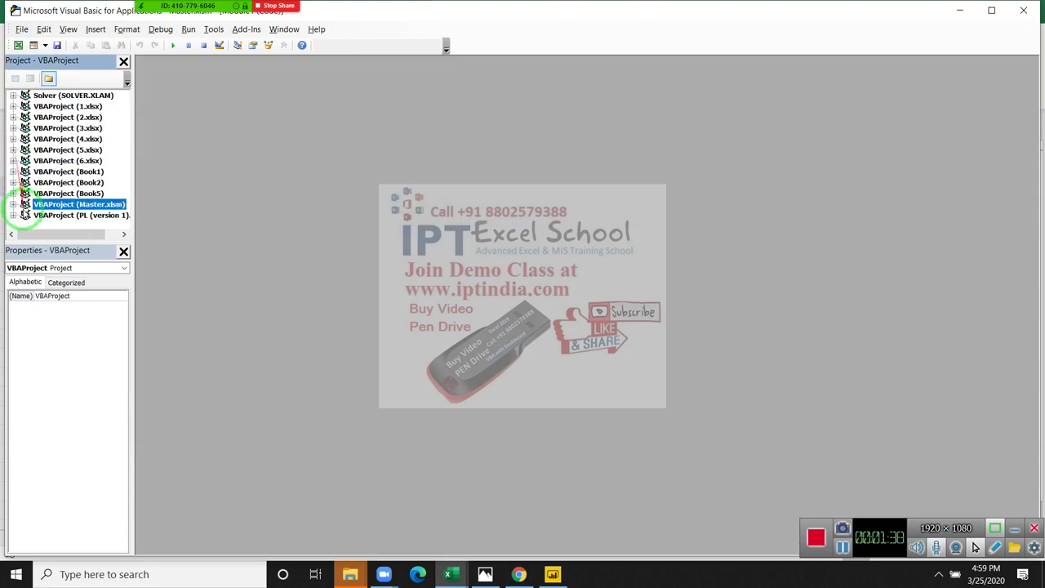
{"action": "mouse_move", "coordinate": [458, 568]}
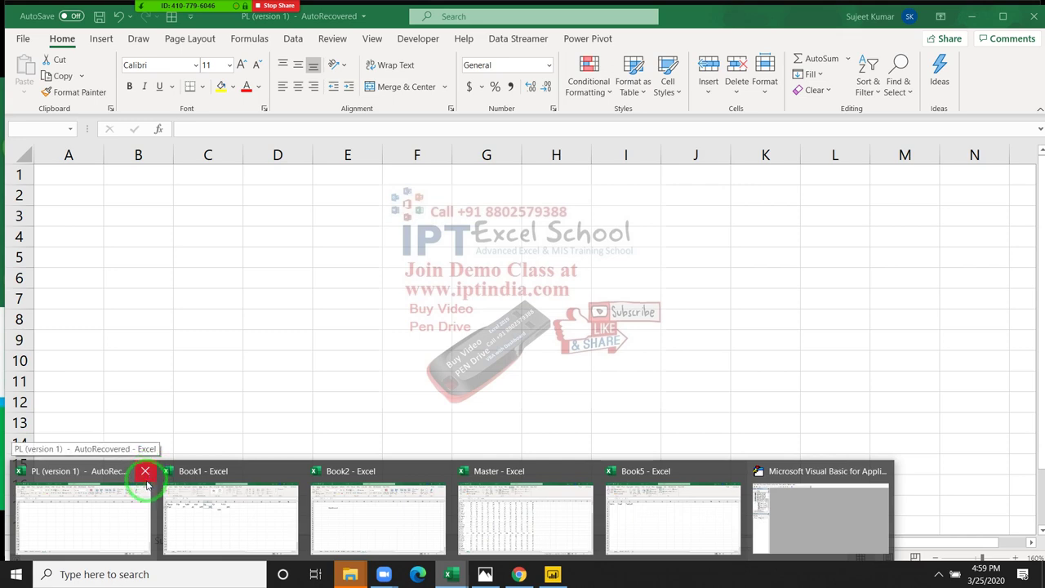
{"action": "left_click", "coordinate": [149, 490]}
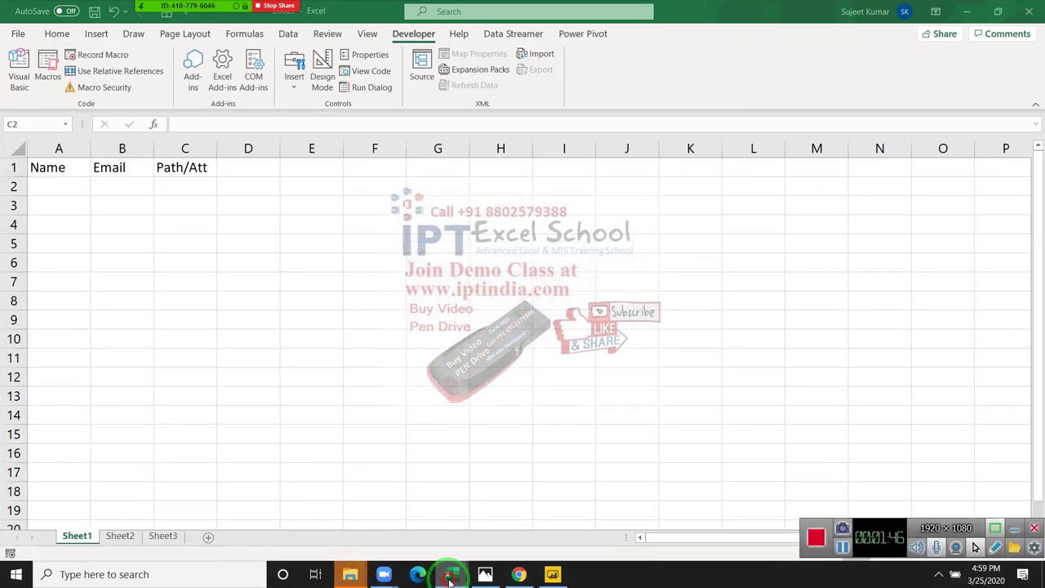
- Close Book1 and Book2 from the taskbar, discarding their changes
{"action": "mouse_move", "coordinate": [449, 578]}
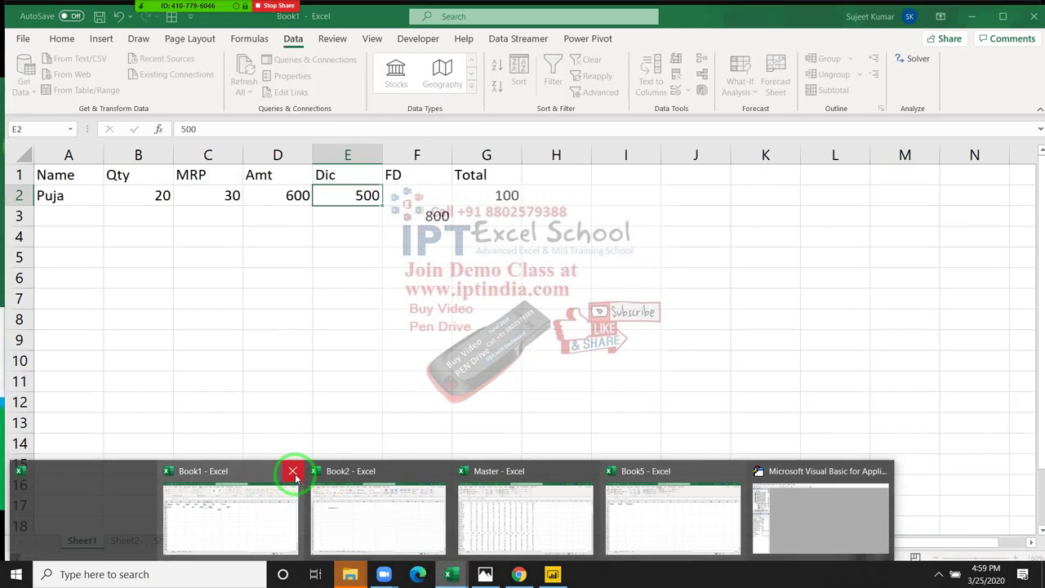
{"action": "left_click", "coordinate": [293, 473]}
{"action": "left_click_drag", "start_coordinate": [327, 500], "coordinate": [572, 378]}
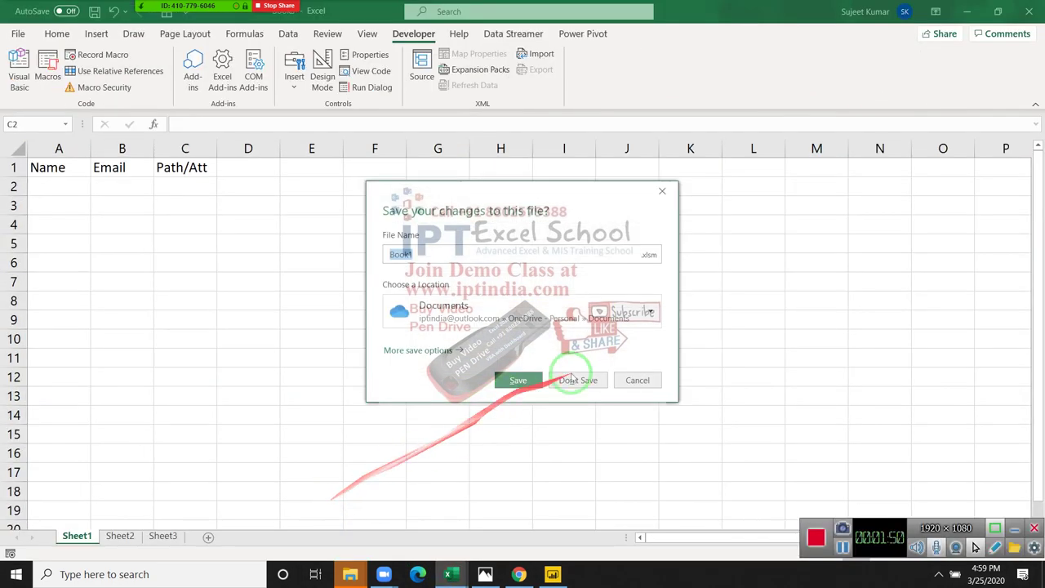
{"action": "left_click", "coordinate": [576, 380]}
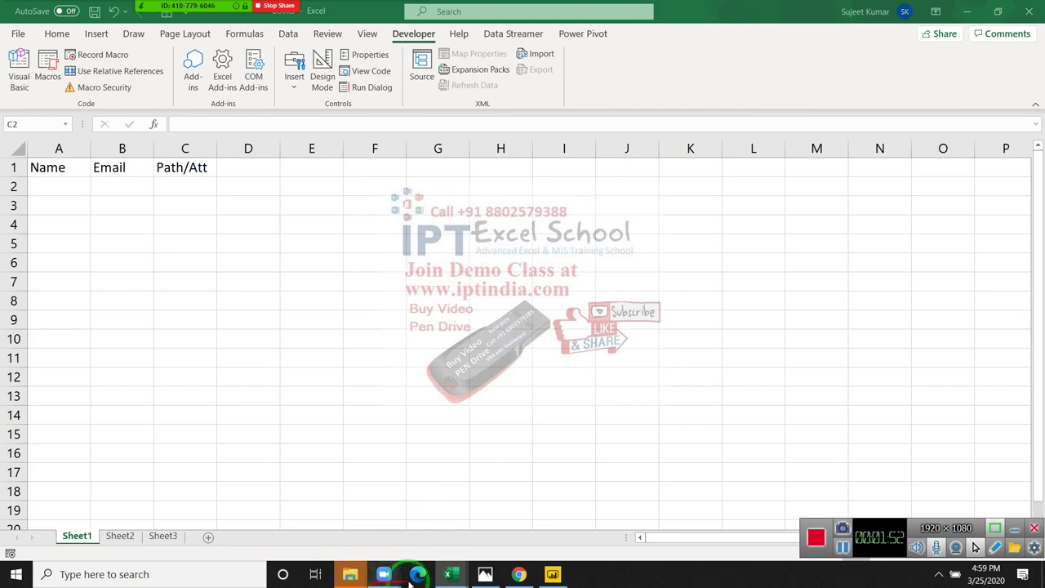
{"action": "mouse_move", "coordinate": [449, 574]}
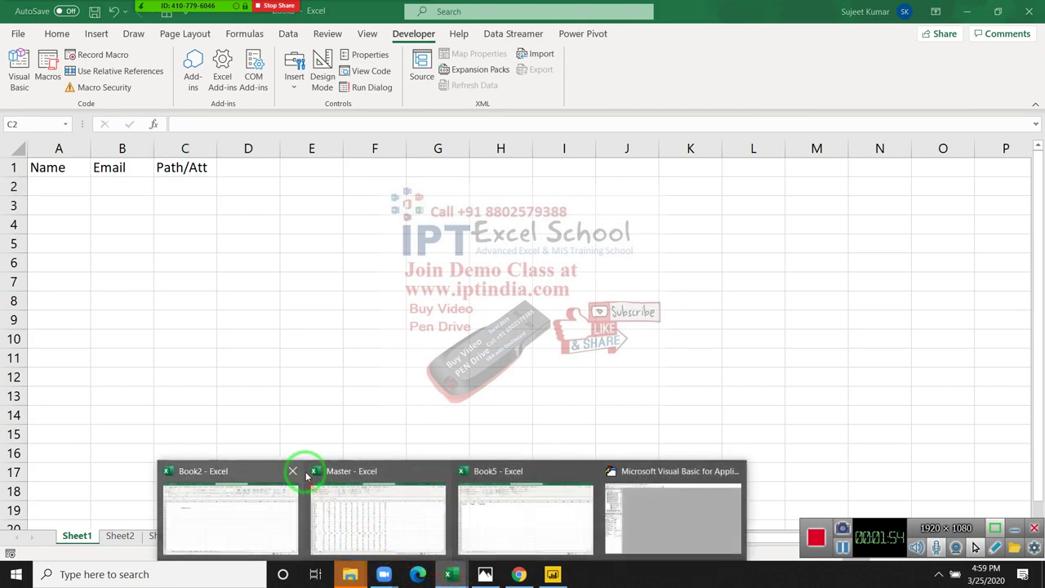
{"action": "left_click", "coordinate": [294, 471]}
{"action": "left_click_drag", "start_coordinate": [302, 473], "coordinate": [416, 472]}
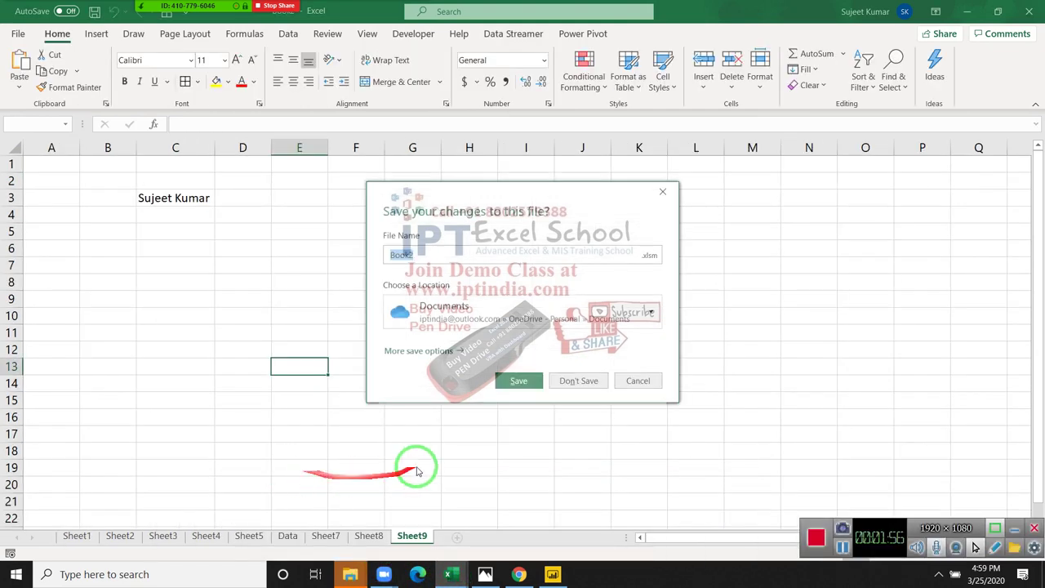
{"action": "left_click", "coordinate": [578, 380]}
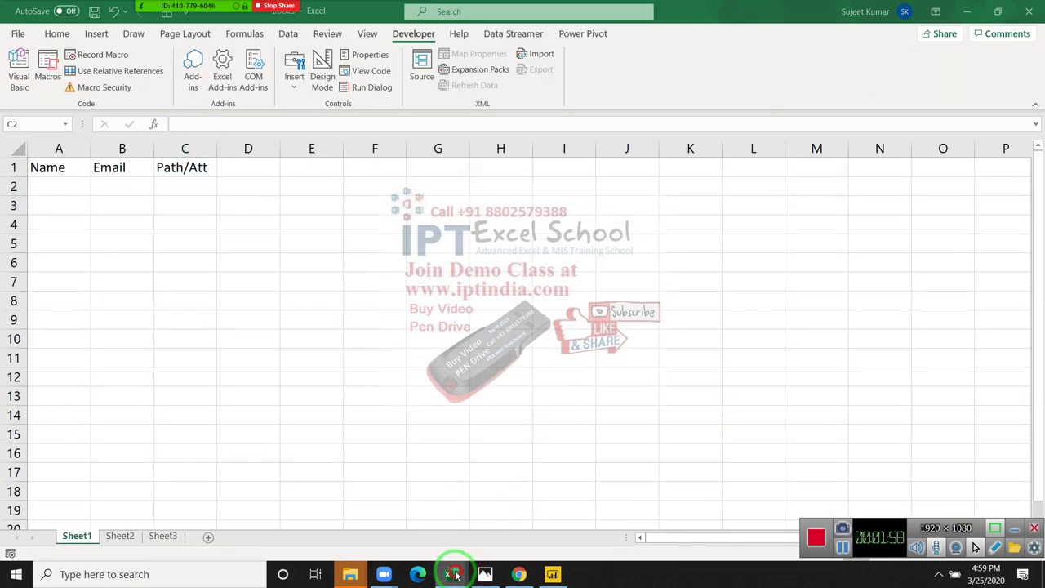
- Switch to another open workbook from the taskbar previews
{"action": "mouse_move", "coordinate": [455, 574]}
{"action": "left_click", "coordinate": [359, 506]}
{"action": "mouse_move", "coordinate": [371, 502]}
{"action": "left_mouse_down"}
{"action": "mouse_move", "coordinate": [1041, 49]}
{"action": "mouse_move", "coordinate": [455, 397]}
{"action": "mouse_move", "coordinate": [449, 572]}
{"action": "left_mouse_up"}
- Switch to Book5 and collapse its project contents in the editor
{"action": "mouse_move", "coordinate": [448, 574]}
{"action": "left_click", "coordinate": [384, 549]}
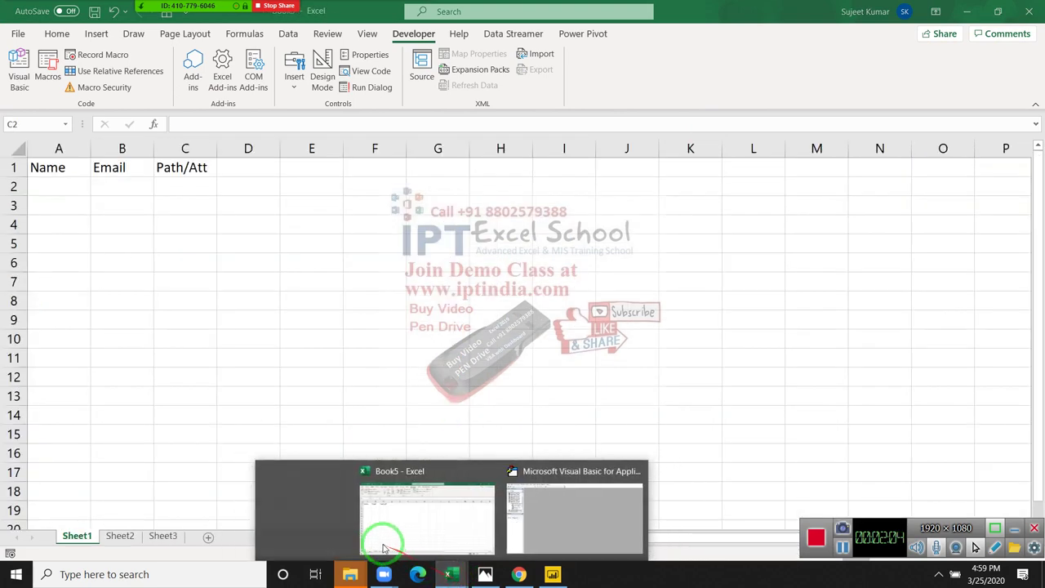
{"action": "left_click_drag", "start_coordinate": [398, 539], "coordinate": [433, 577]}
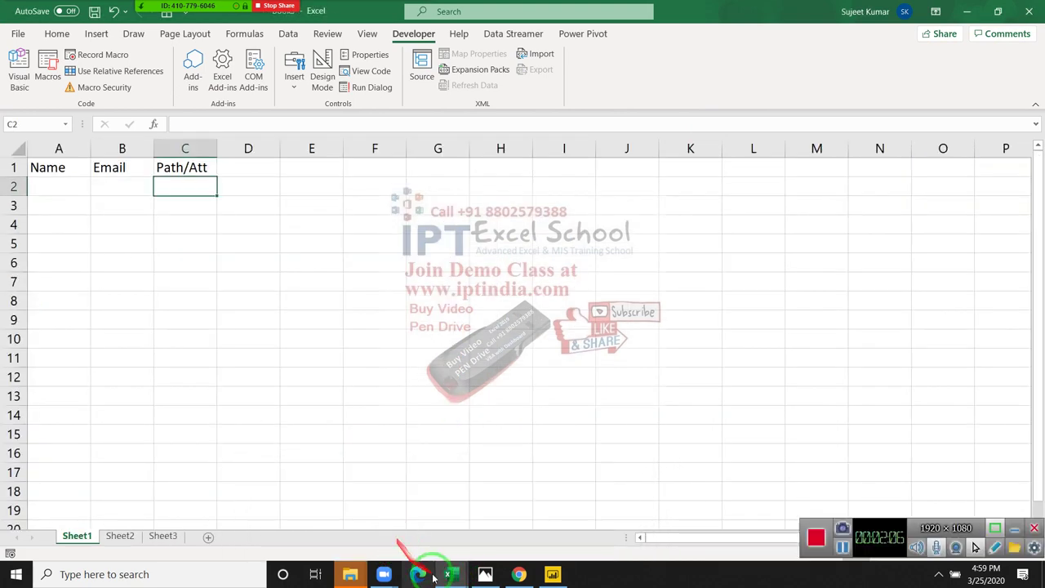
{"action": "mouse_move", "coordinate": [448, 574]}
{"action": "left_click_drag", "start_coordinate": [495, 535], "coordinate": [165, 32]}
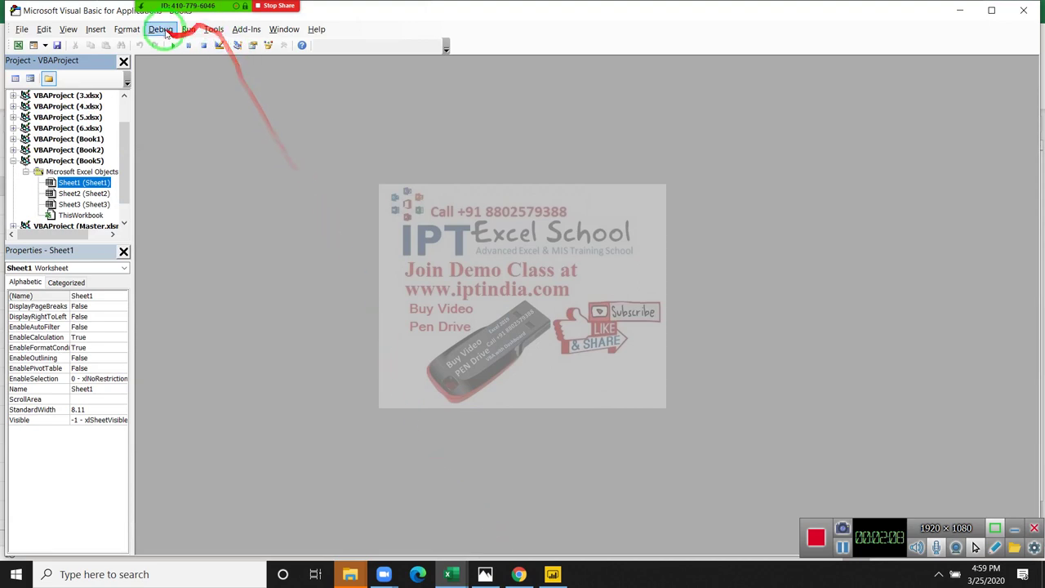
{"action": "left_click", "coordinate": [13, 160]}
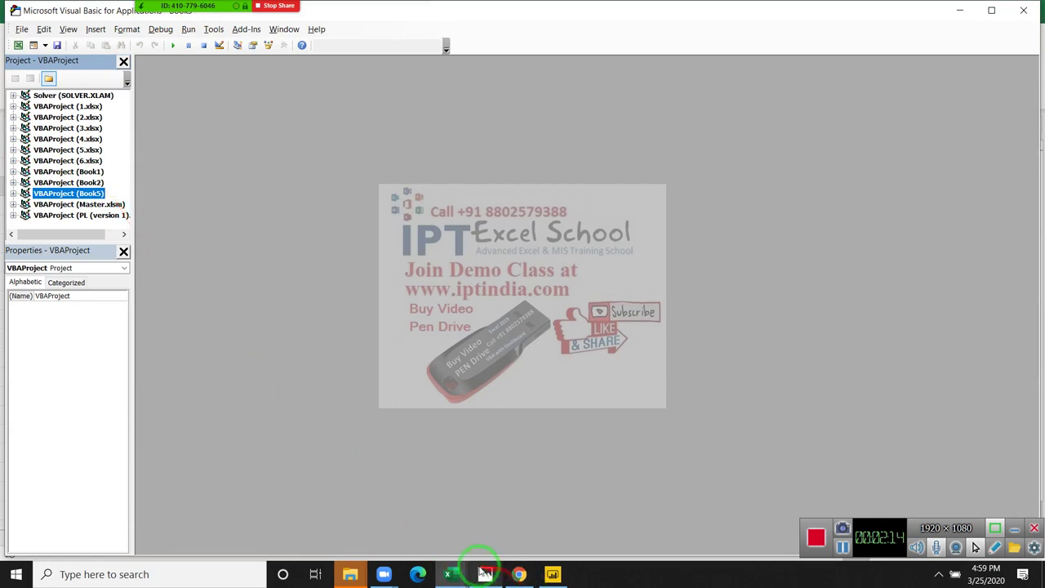
- Close and reopen the VBA editor for Book5, briefly expanding and collapsing Book2's project
{"action": "left_click", "coordinate": [447, 574]}
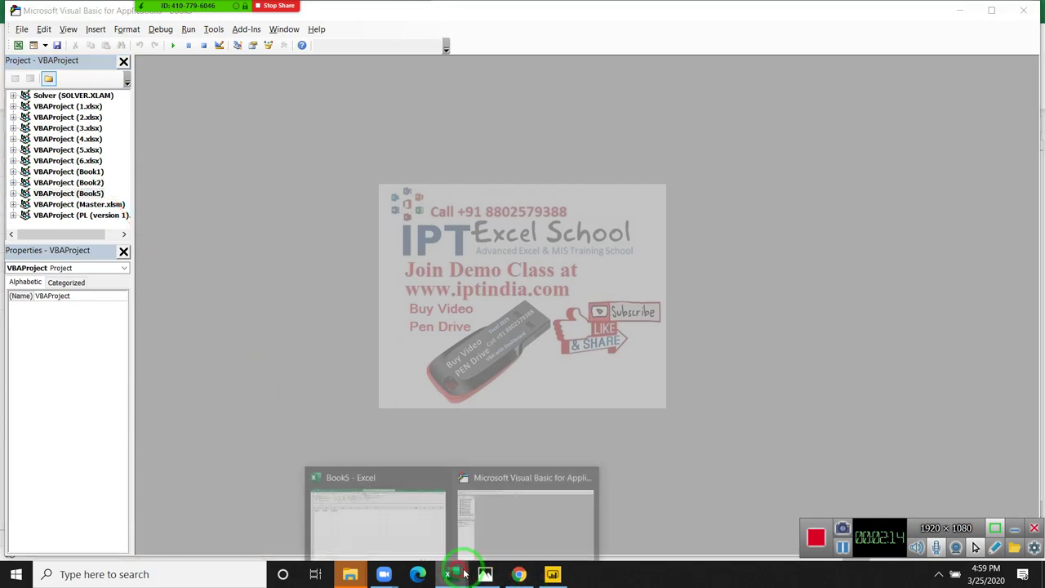
{"action": "left_click", "coordinate": [1025, 12]}
{"action": "left_click", "coordinate": [17, 61]}
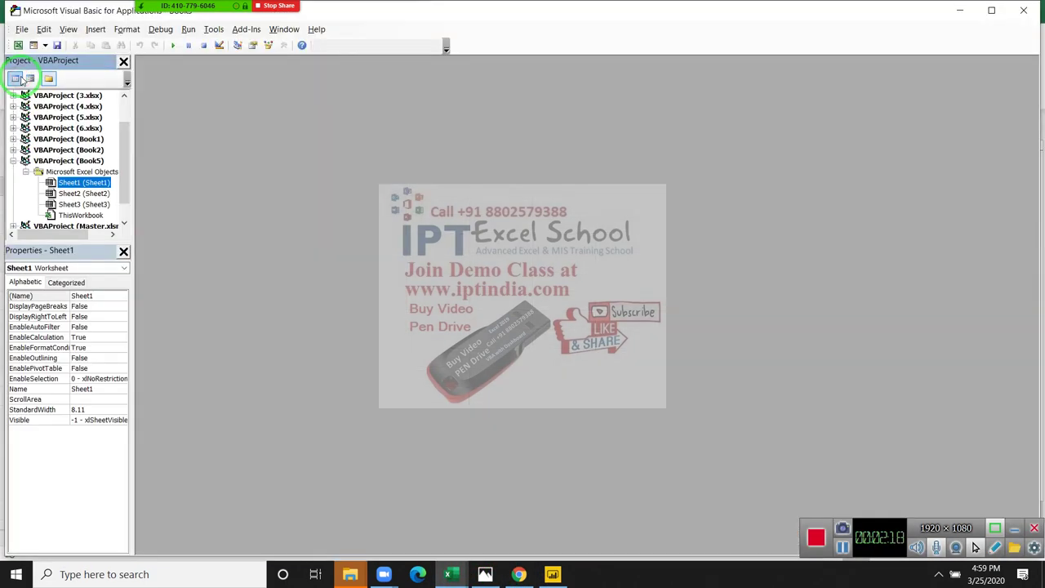
{"action": "left_click", "coordinate": [13, 150]}
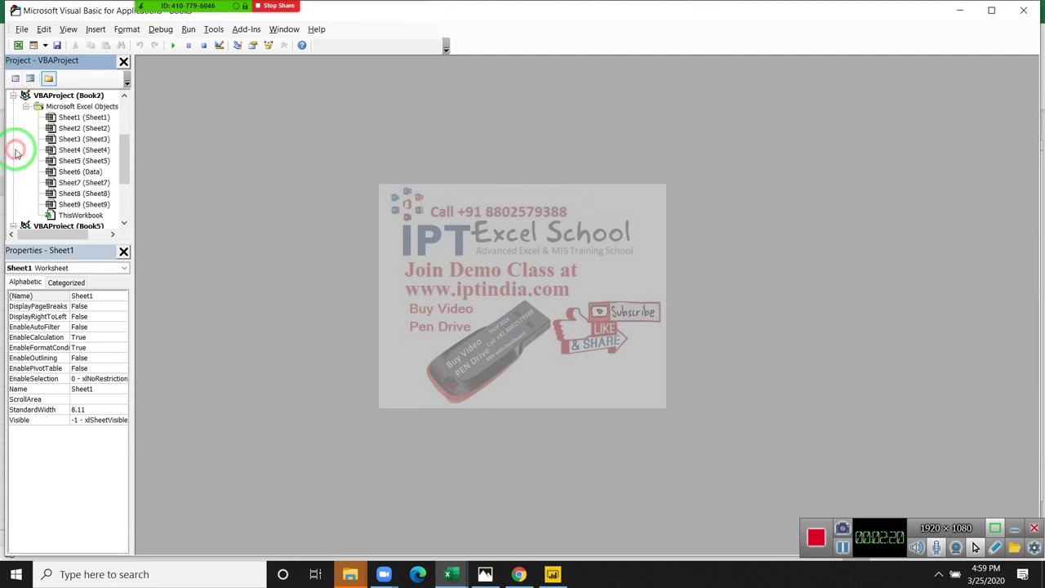
{"action": "left_click", "coordinate": [13, 95]}
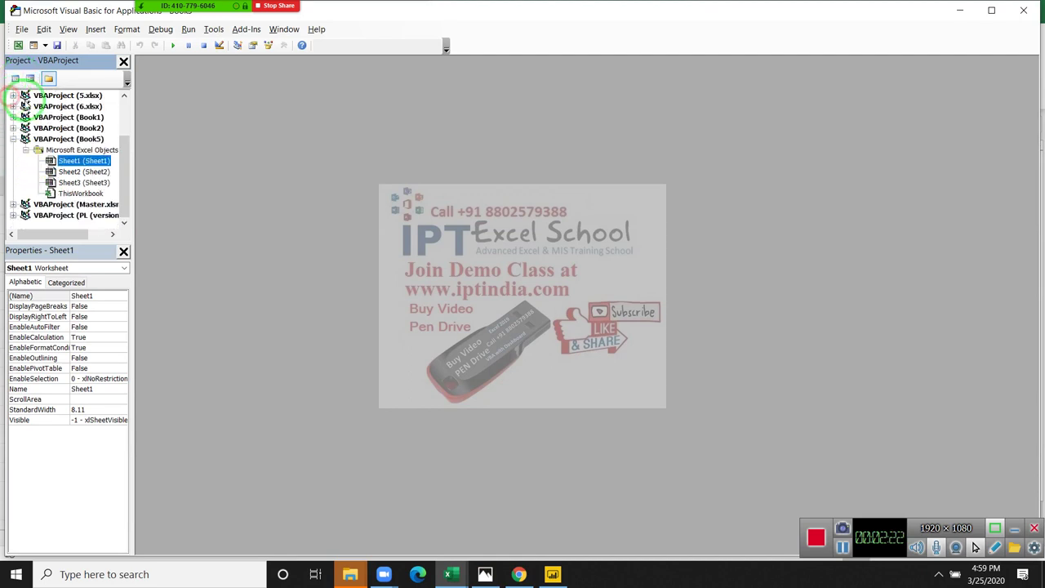
{"action": "scroll", "coordinate": [82, 131], "scroll_direction": "up", "scroll_amount": 2}
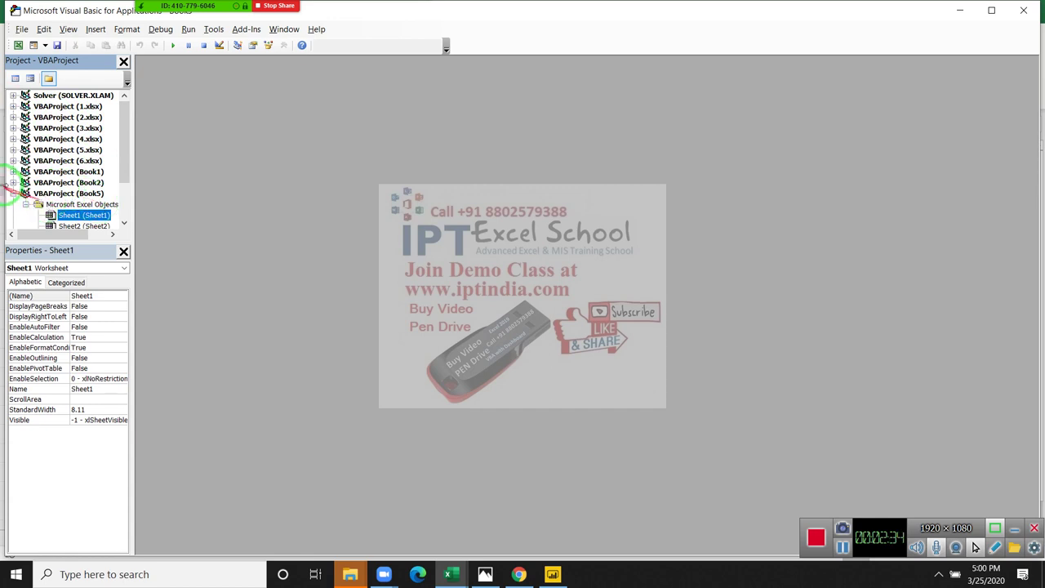
{"action": "scroll", "coordinate": [66, 192], "scroll_direction": "down", "scroll_amount": 2}
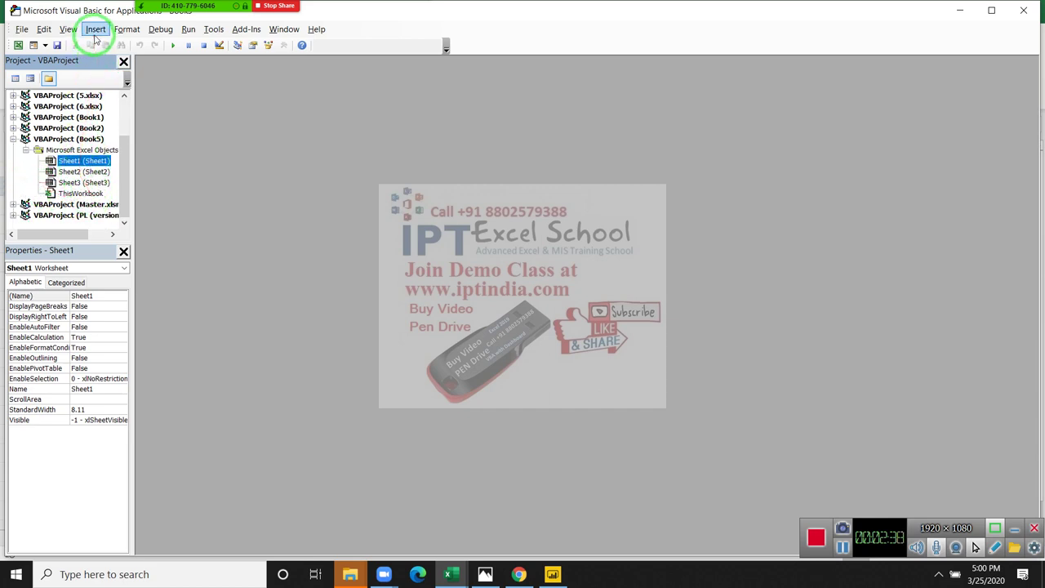
- Insert Module1 into Book5 and create the Sub rr() stub with a blank body line
{"action": "left_click", "coordinate": [95, 30]}
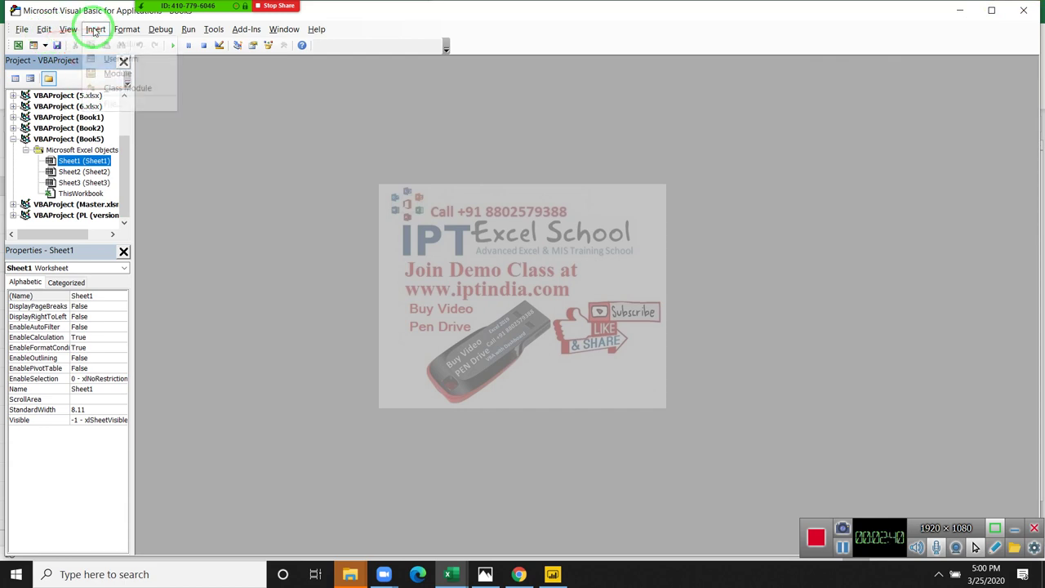
{"action": "left_click", "coordinate": [114, 74]}
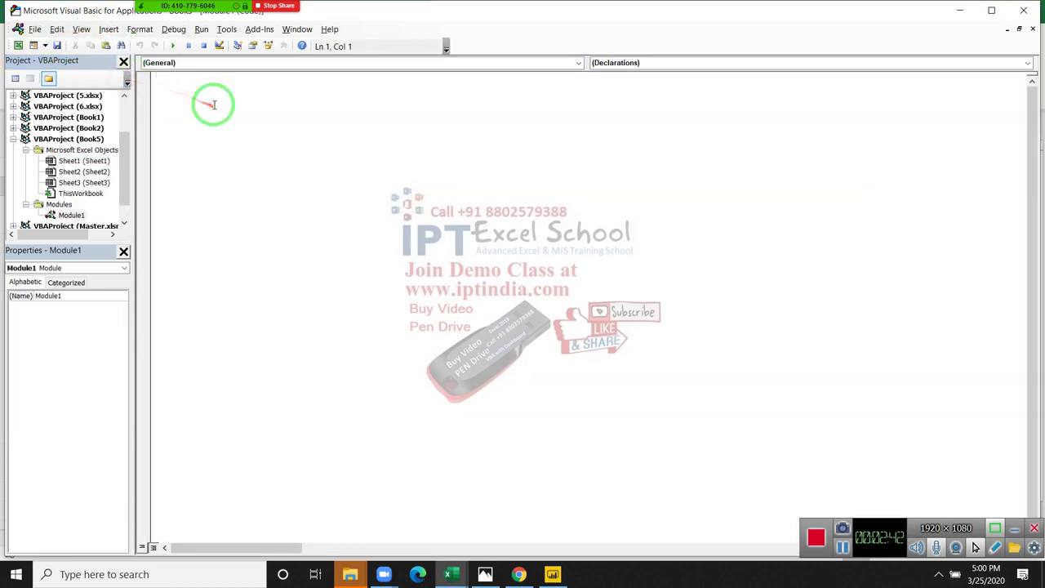
{"action": "type", "text": "sub rr("}
{"action": "key", "text": "Return"}
{"action": "key", "text": "Return"}
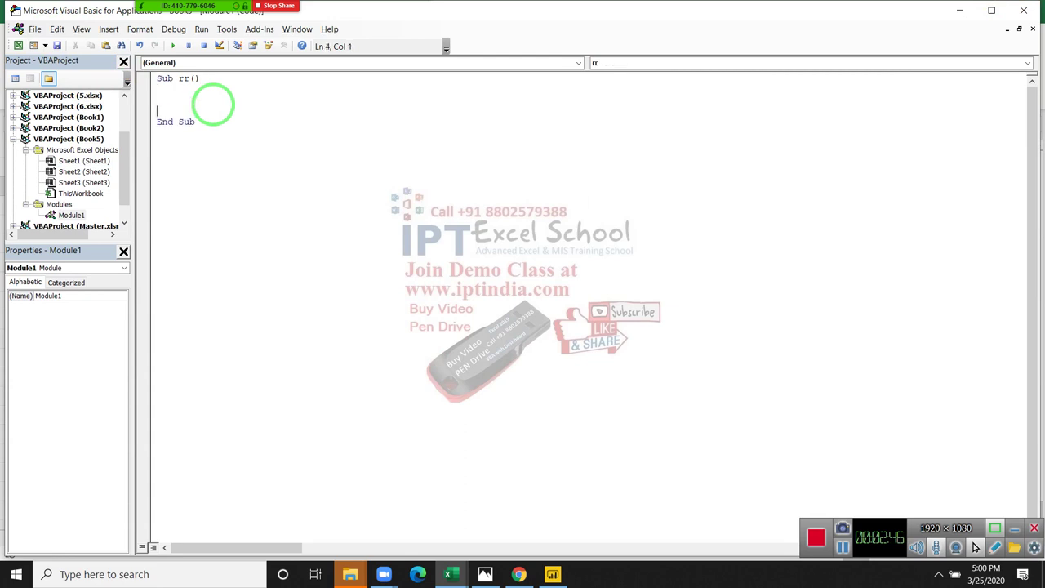
{"action": "key", "text": "Return"}
{"action": "key", "text": "Up"}
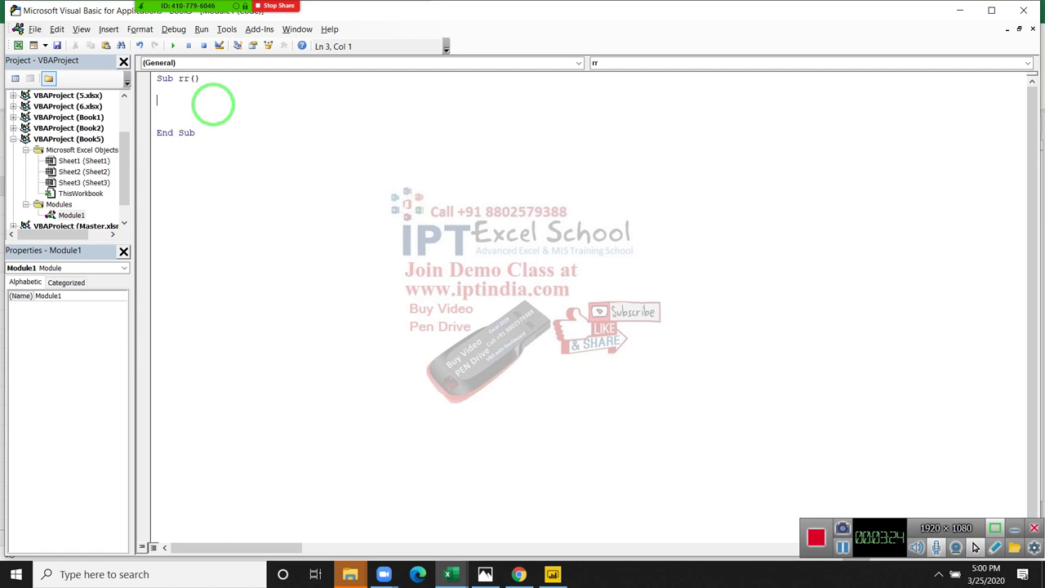
- Declare Dim out As String and Dim mail As Object inside Sub rr
{"action": "key", "text": "Return"}
{"action": "key", "text": "Up"}
{"action": "type", "text": "d"}
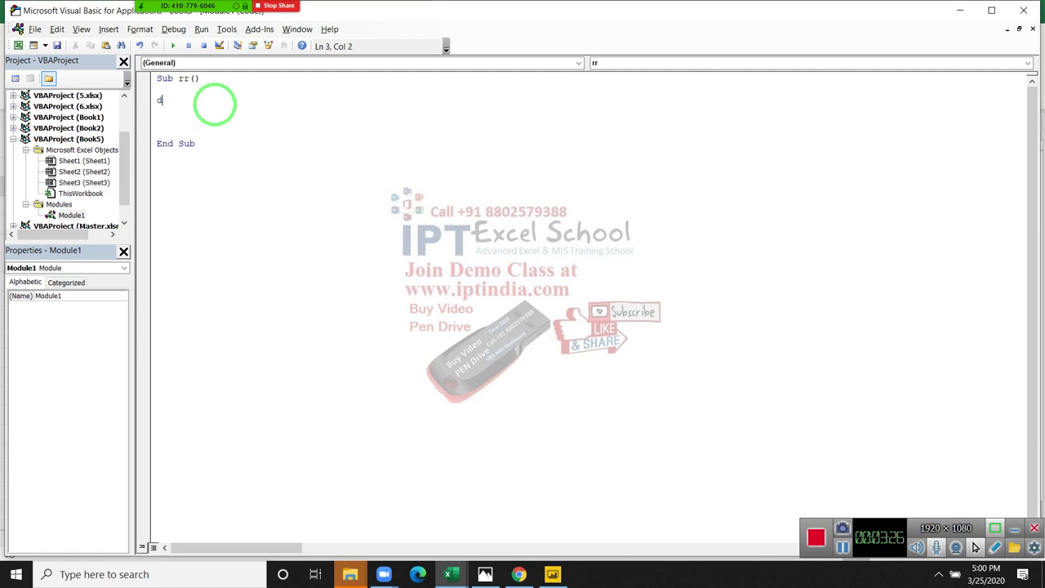
{"action": "type", "text": "im max"}
{"action": "key", "text": "BackSpace"}
{"action": "key", "text": "BackSpace"}
{"action": "key", "text": "BackSpace"}
{"action": "type", "text": "out"}
{"action": "type", "text": " as st"}
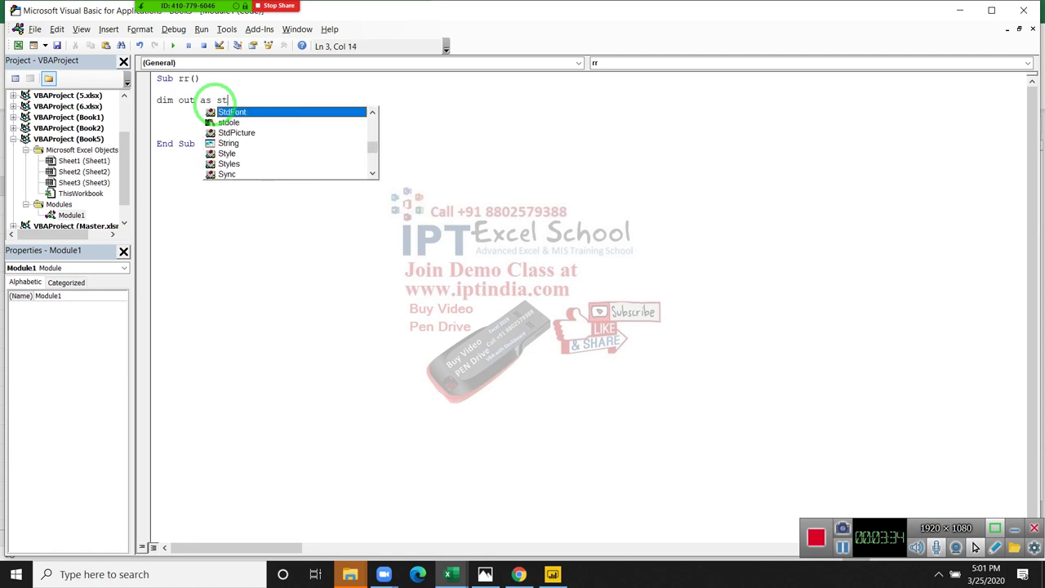
{"action": "type", "text": "r"}
{"action": "key", "text": "Tab"}
{"action": "key", "text": "Return"}
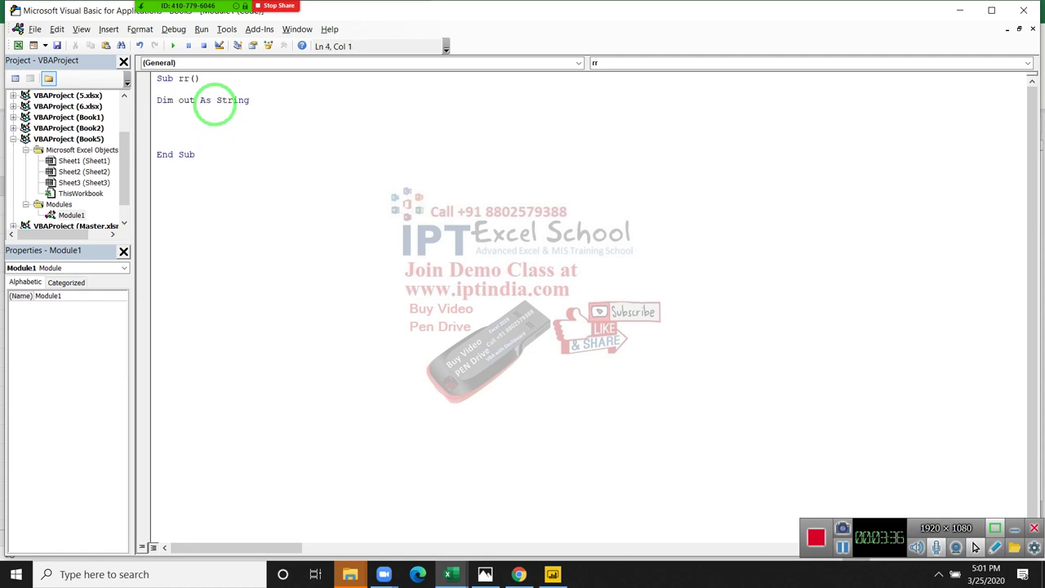
{"action": "type", "text": "dim "}
{"action": "type", "text": "mail as "}
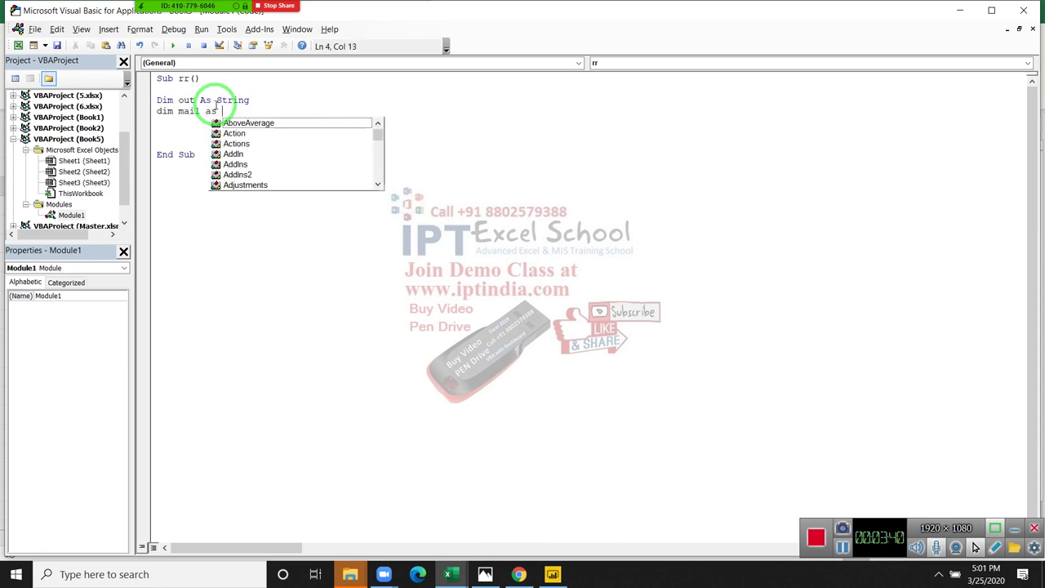
{"action": "type", "text": "o"}
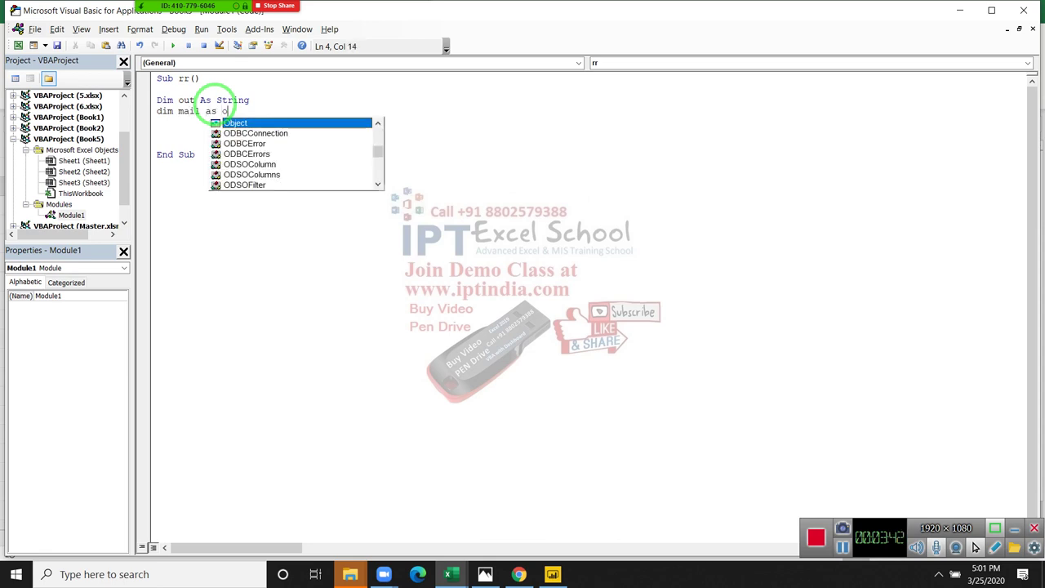
{"action": "type", "text": "bj"}
{"action": "key", "text": "Tab"}
- Change out's type from String to Object and add a new line below the declarations
{"action": "left_click", "coordinate": [244, 151]}
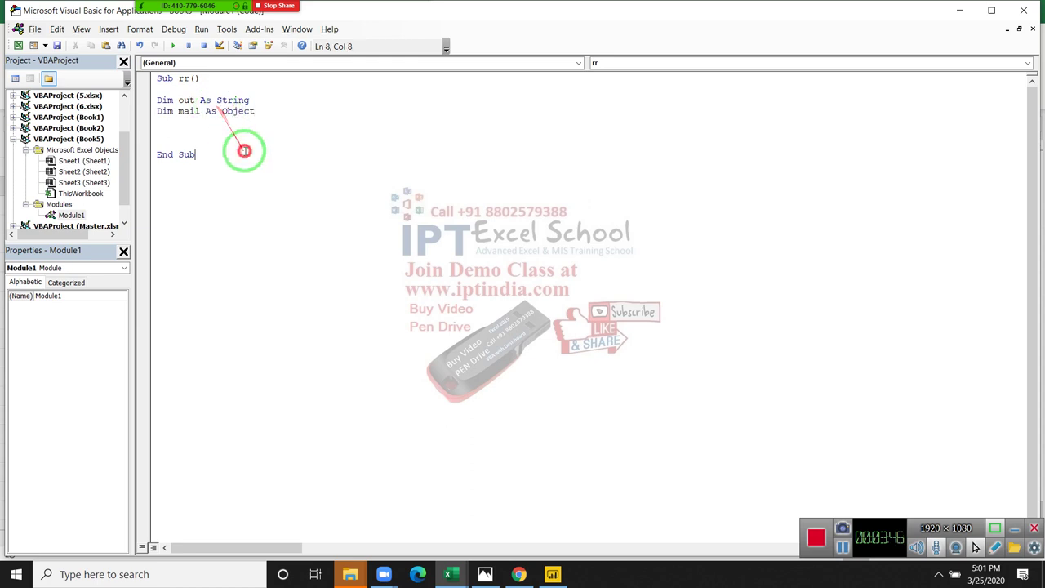
{"action": "double_click", "coordinate": [233, 100]}
{"action": "key", "text": "Delete"}
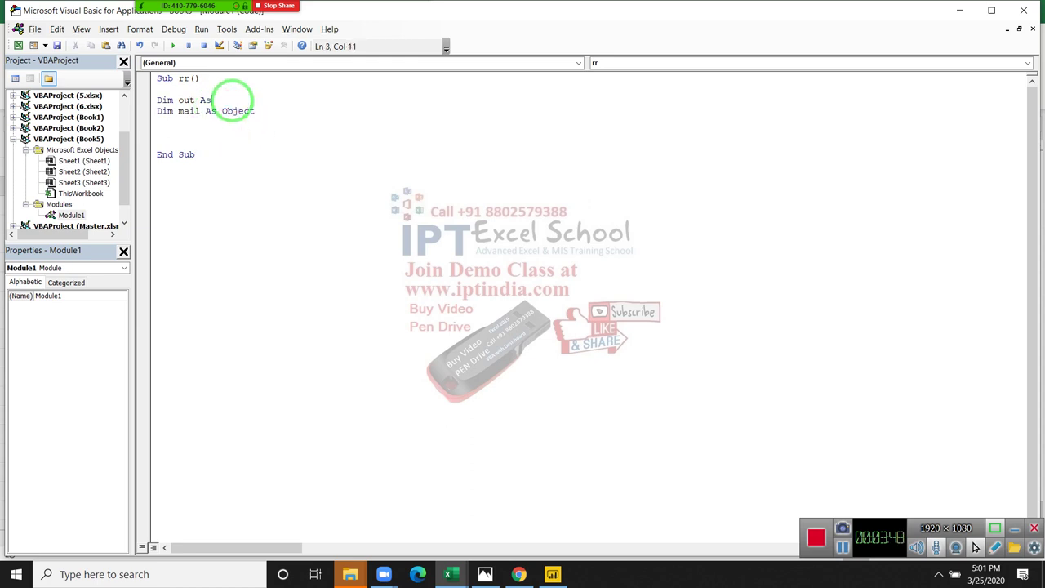
{"action": "type", "text": "o"}
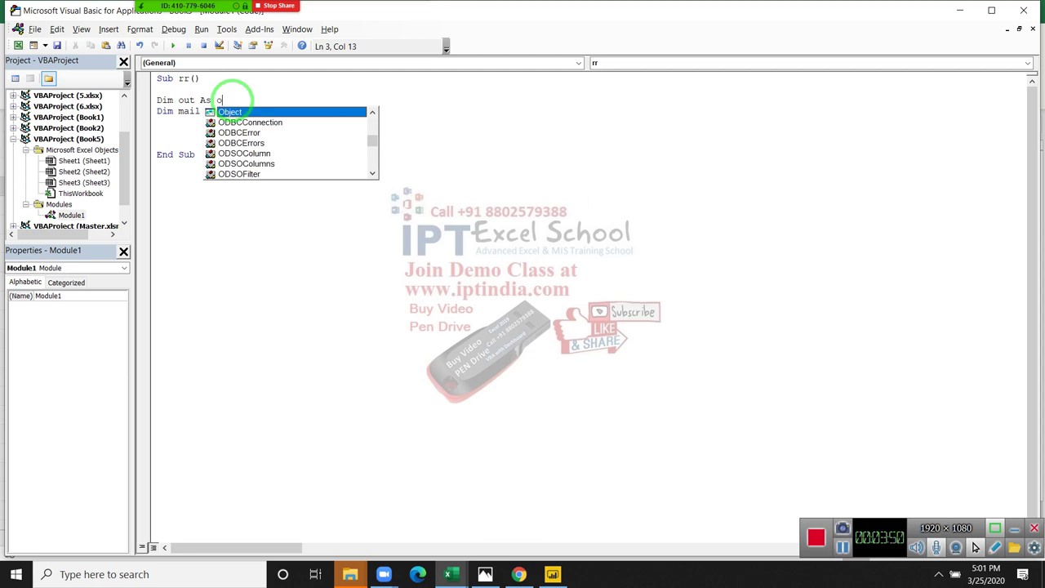
{"action": "key", "text": "Tab"}
{"action": "key", "text": "Down"}
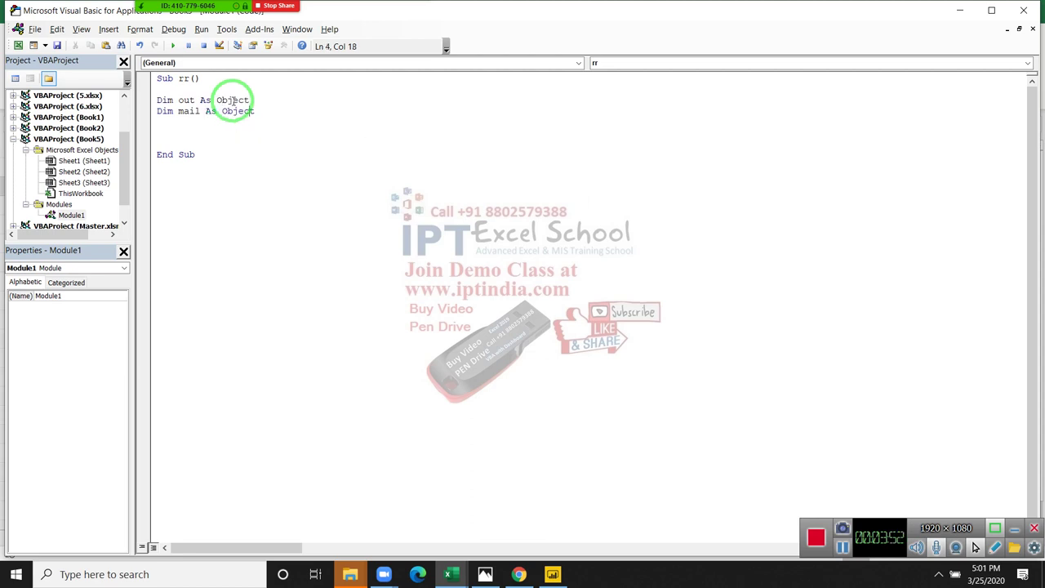
{"action": "key", "text": "Down"}
{"action": "key", "text": "Return"}
- Write Set out = CreateObject("Outlook.Application") and begin the 'set mail =' line
{"action": "type", "text": "se"}
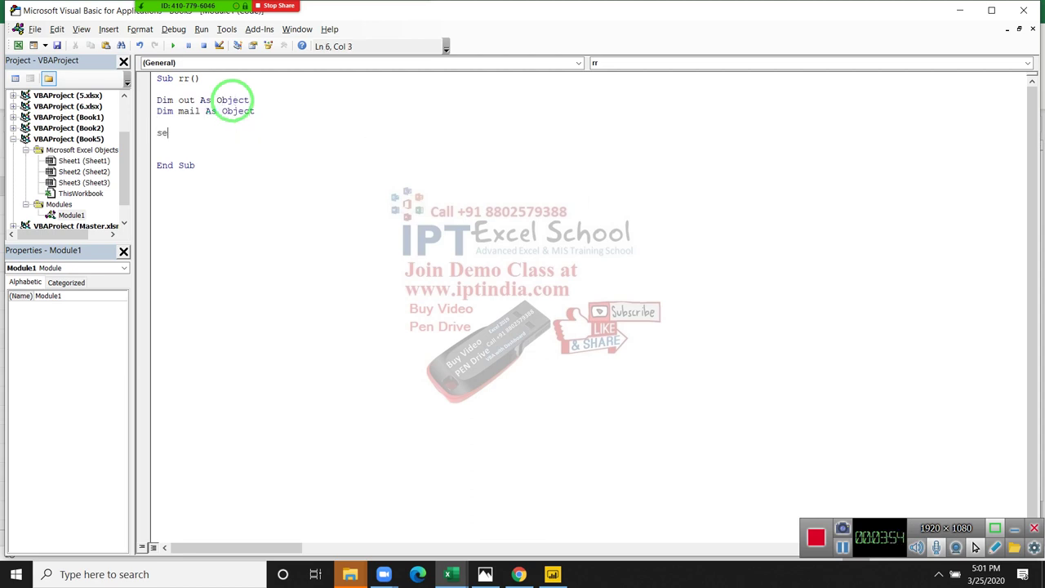
{"action": "type", "text": "t out"}
{"action": "type", "text": " ="}
{"action": "type", "text": " cr"}
{"action": "type", "text": "eateo"}
{"action": "type", "text": "bject"}
{"action": "type", "text": "(\"O"}
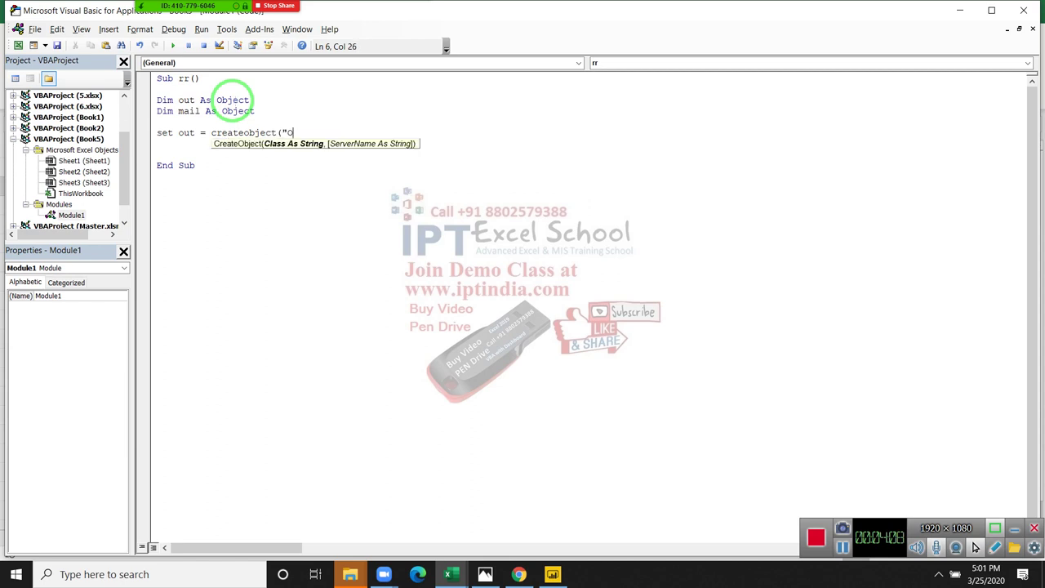
{"action": "type", "text": "utlook"}
{"action": "type", "text": ".Applica"}
{"action": "type", "text": "tion"}
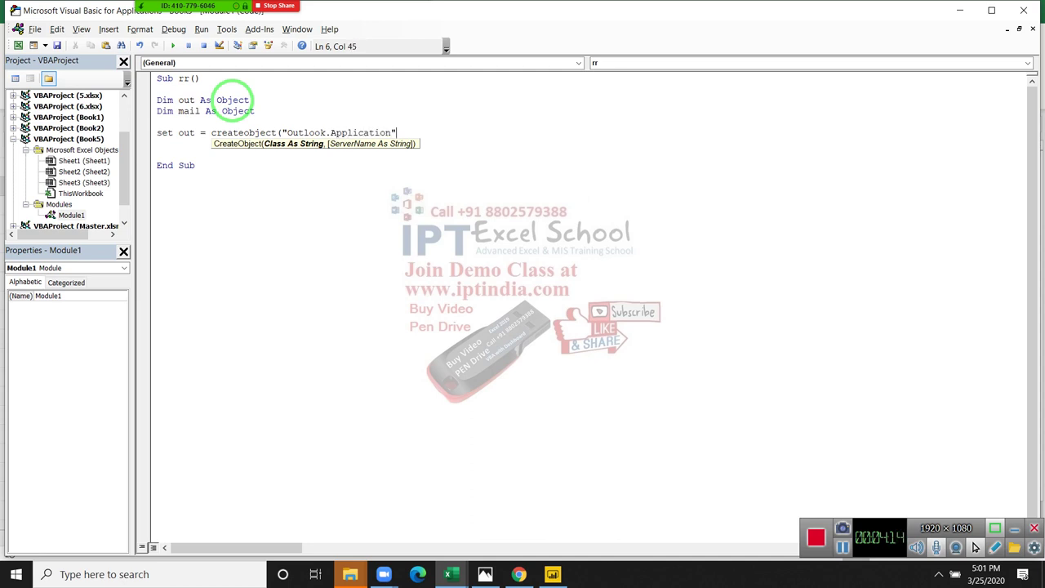
{"action": "key", "text": "Return"}
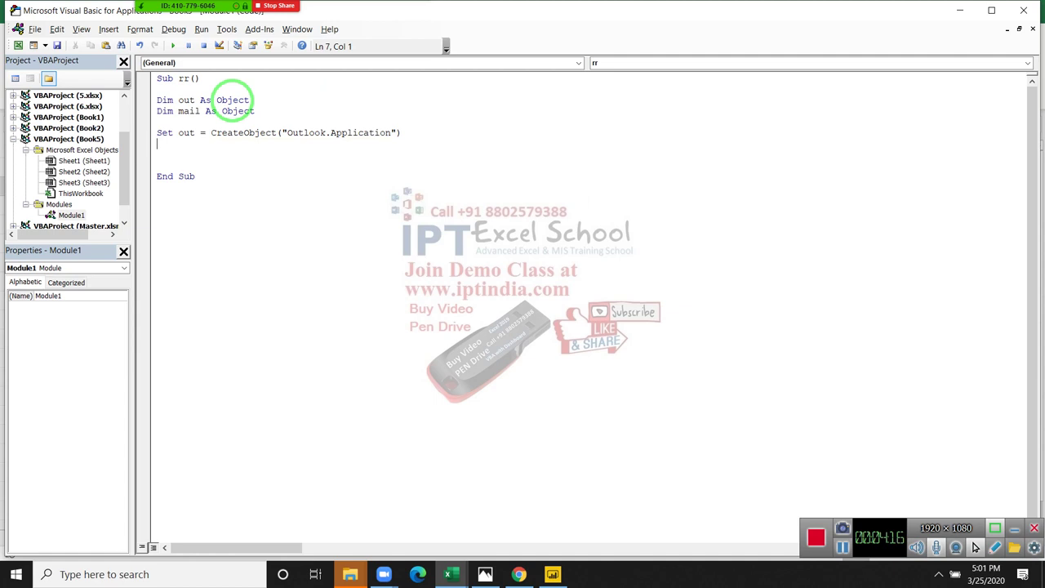
{"action": "type", "text": "set "}
{"action": "type", "text": "mail "}
{"action": "type", "text": "="}
- Complete Set mail = out.CreateItem(0), start 'For i = 2 To Range(', and switch to Excel
{"action": "type", "text": "out"}
{"action": "type", "text": "."}
{"action": "type", "text": "ctra"}
{"action": "key", "text": "BackSpace"}
{"action": "key", "text": "BackSpace"}
{"action": "key", "text": "BackSpace"}
{"action": "type", "text": "r"}
{"action": "type", "text": "eatei"}
{"action": "type", "text": "tem"}
{"action": "key", "text": "BackSpace"}
{"action": "type", "text": "m("}
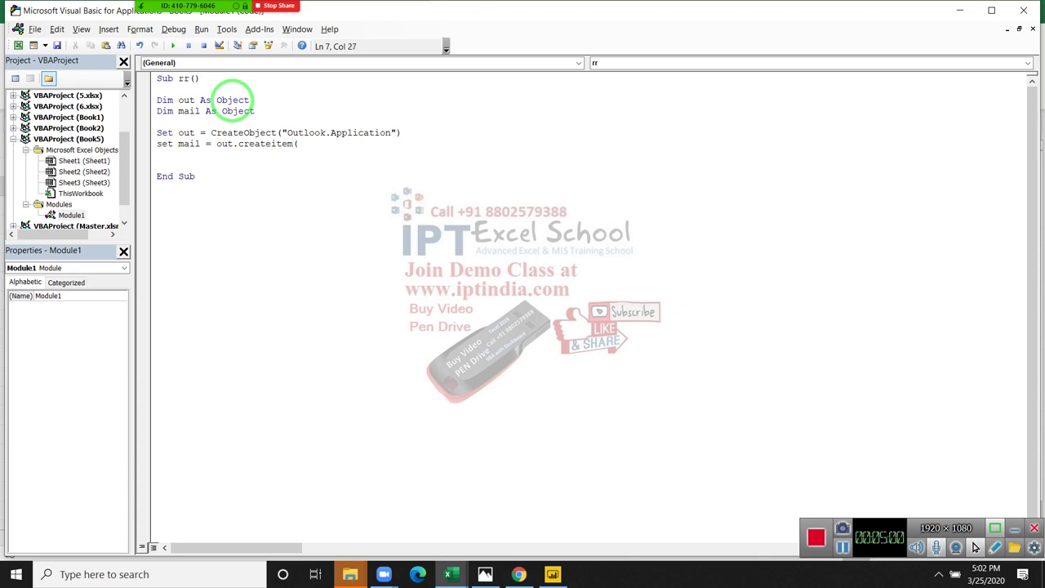
{"action": "type", "text": "0"}
{"action": "key", "text": "Return"}
{"action": "key", "text": "Return"}
{"action": "key", "text": "Return"}
{"action": "type", "text": "f"}
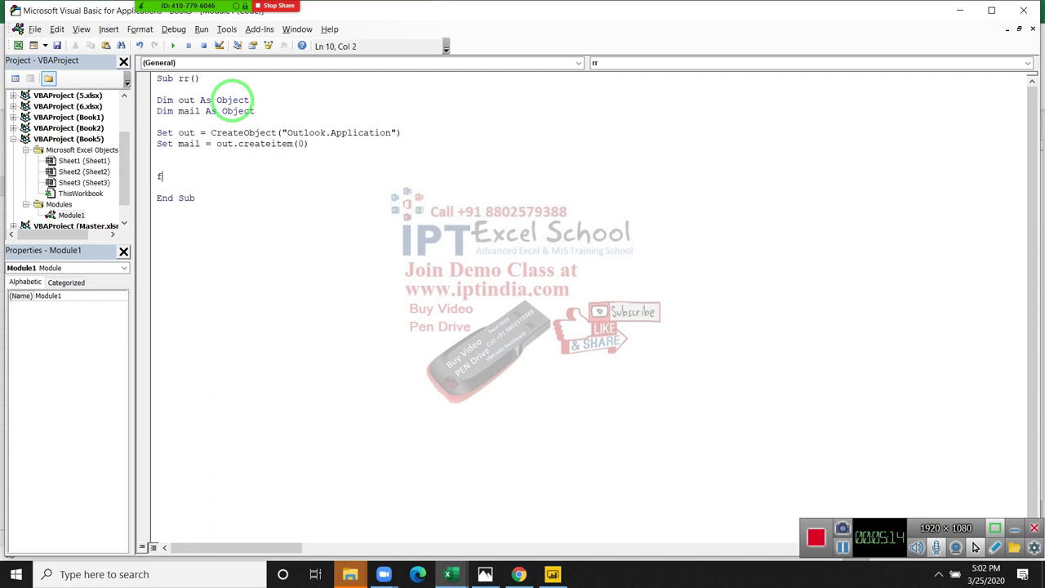
{"action": "type", "text": "or i = "}
{"action": "type", "text": "2 "}
{"action": "type", "text": "to range"}
{"action": "type", "text": "("}
{"action": "key", "text": "alt+F11"}
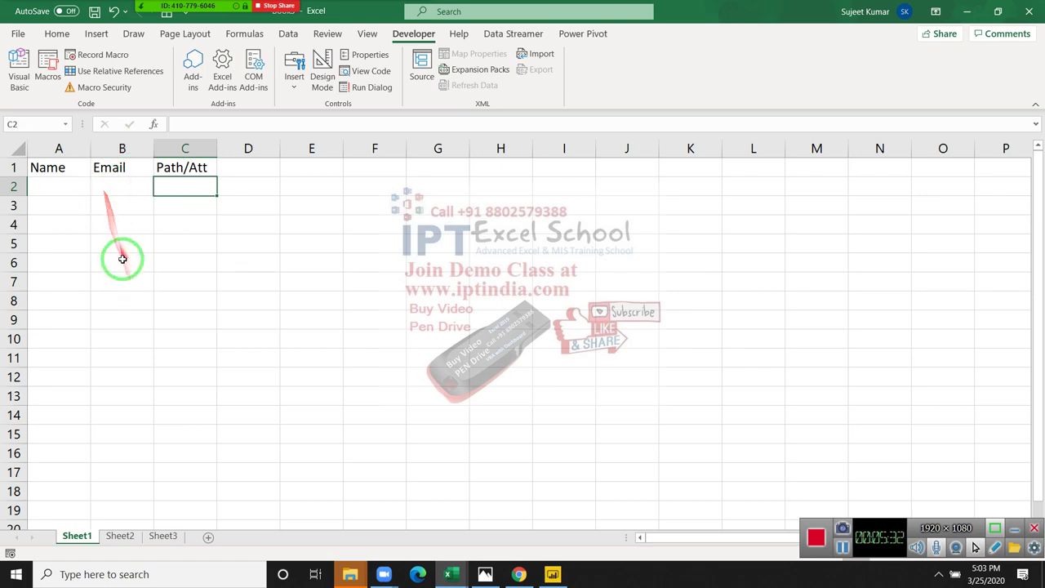
- Complete the loop header as For i = 2 To Range("b65000").End(xlUp).Row
{"action": "key", "text": "alt+F11"}
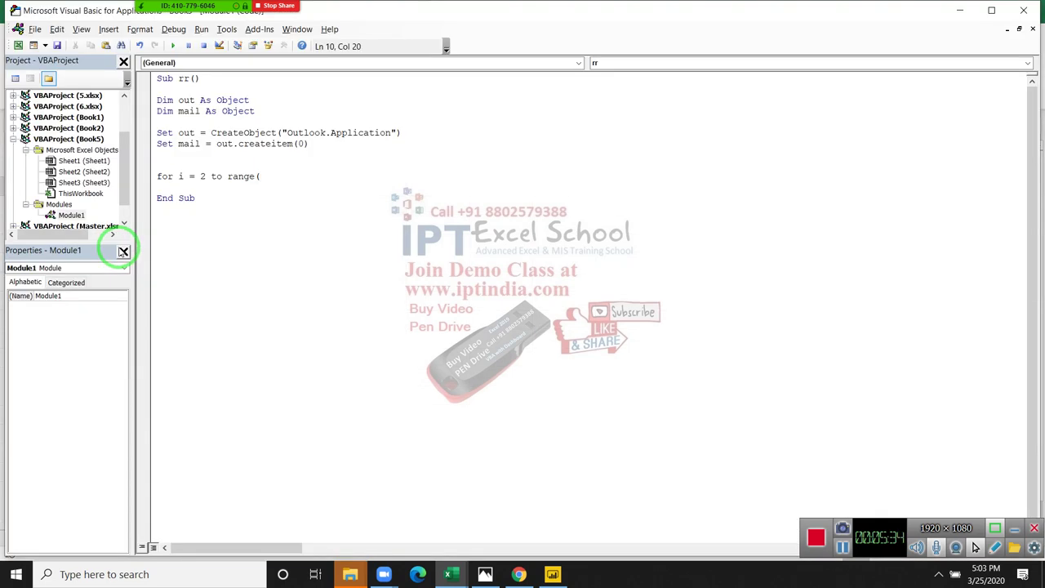
{"action": "type", "text": "\"b6"}
{"action": "type", "text": "5000\")"}
{"action": "type", "text": ".End"}
{"action": "type", "text": "("}
{"action": "key", "text": "Down"}
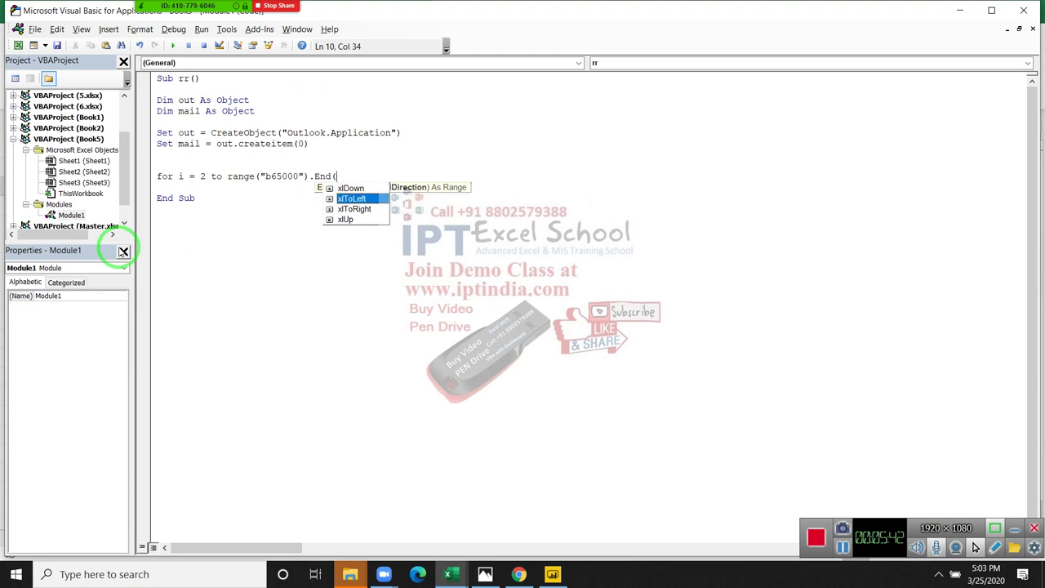
{"action": "key", "text": "Down"}
{"action": "key", "text": "Down"}
{"action": "key", "text": "Tab"}
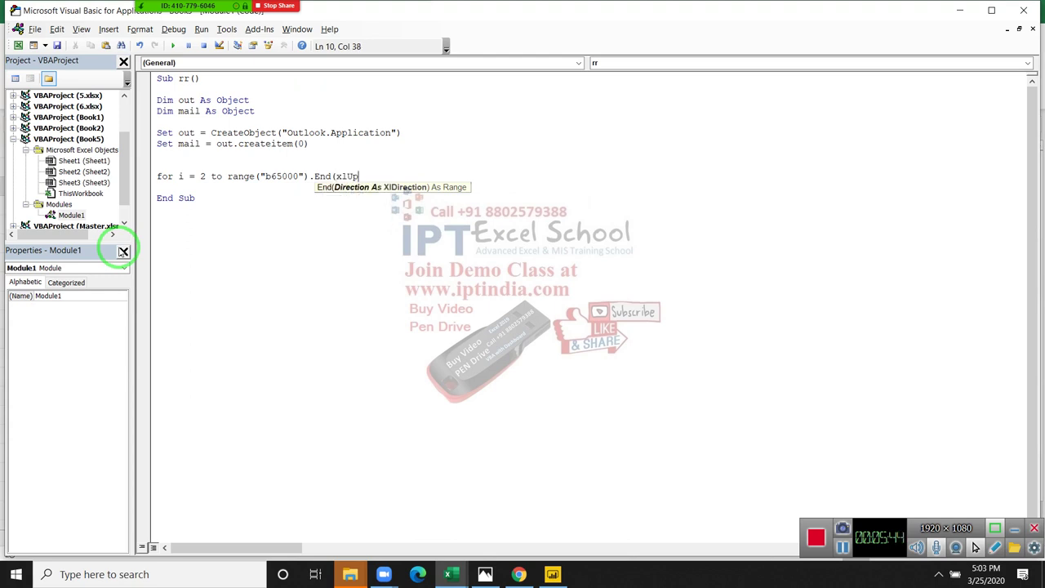
{"action": "type", "text": ")."}
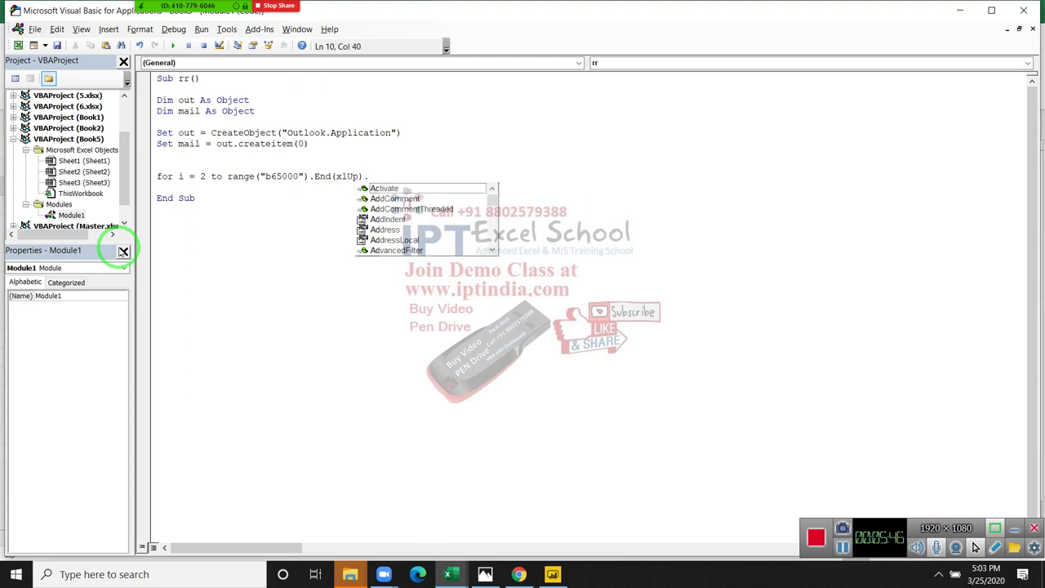
{"action": "type", "text": "roe"}
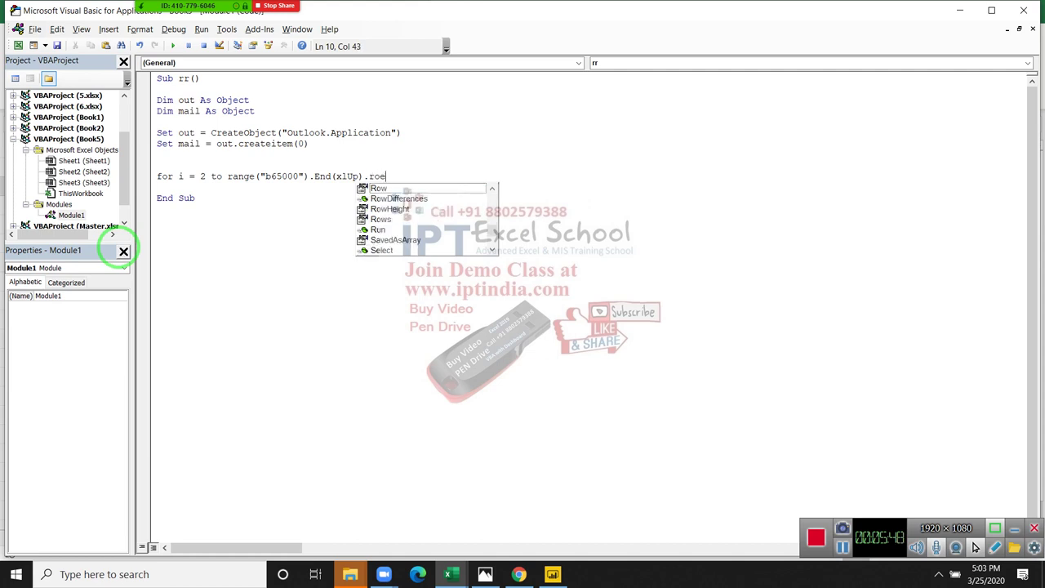
{"action": "key", "text": "Tab"}
{"action": "key", "text": "Return"}
{"action": "key", "text": "Return"}
- Close the loop with Next i and start a With mail block containing .to
{"action": "key", "text": "Return"}
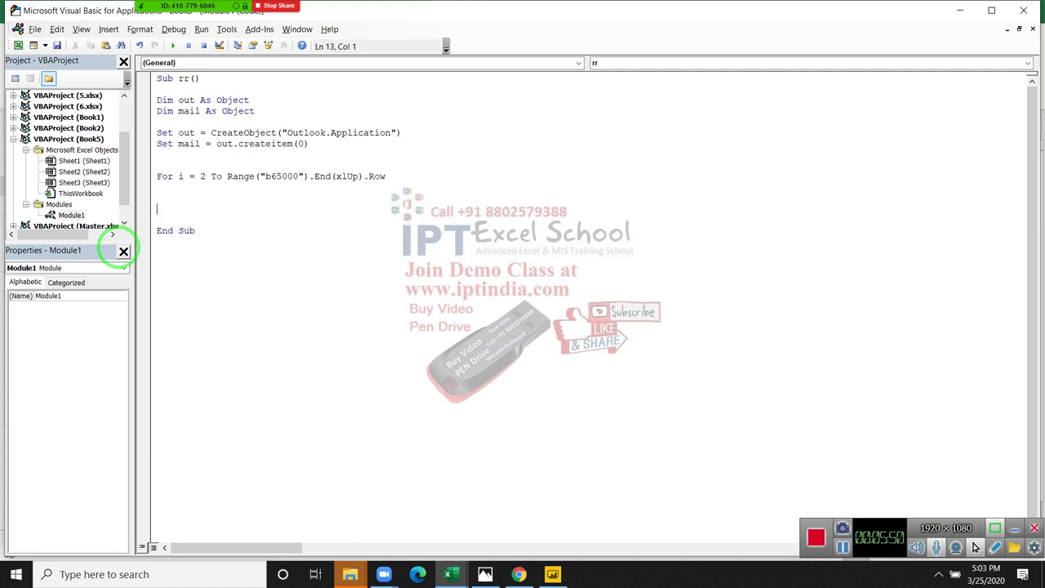
{"action": "type", "text": "next i"}
{"action": "key", "text": "BackSpace"}
{"action": "type", "text": "i"}
{"action": "key", "text": "Up"}
{"action": "key", "text": "Up"}
{"action": "key", "text": "Return"}
{"action": "key", "text": "Return"}
{"action": "key", "text": "Return"}
{"action": "key", "text": "Up"}
{"action": "key", "text": "Up"}
{"action": "type", "text": "wit"}
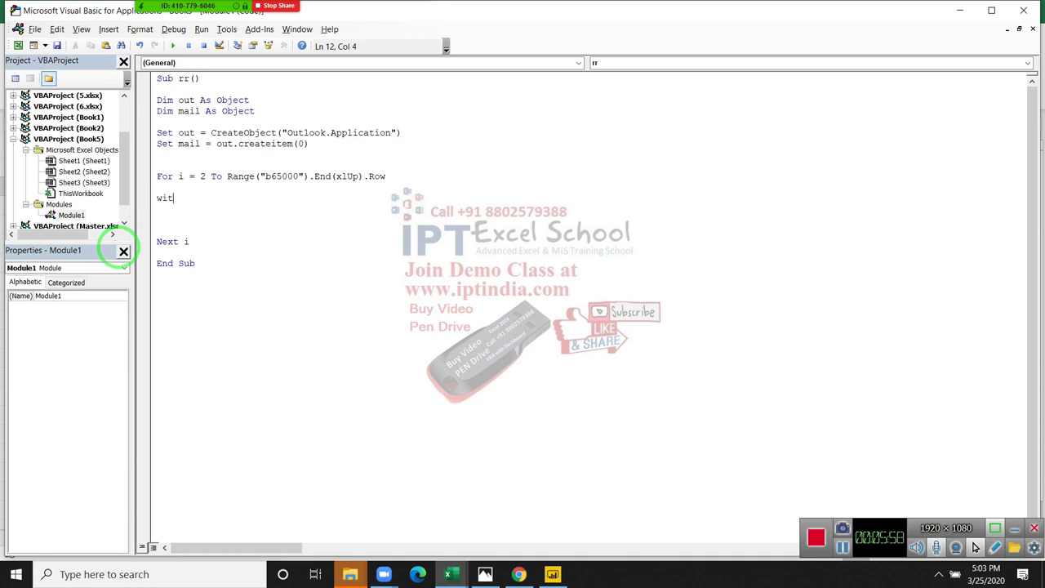
{"action": "type", "text": "h mail"}
{"action": "key", "text": "Return"}
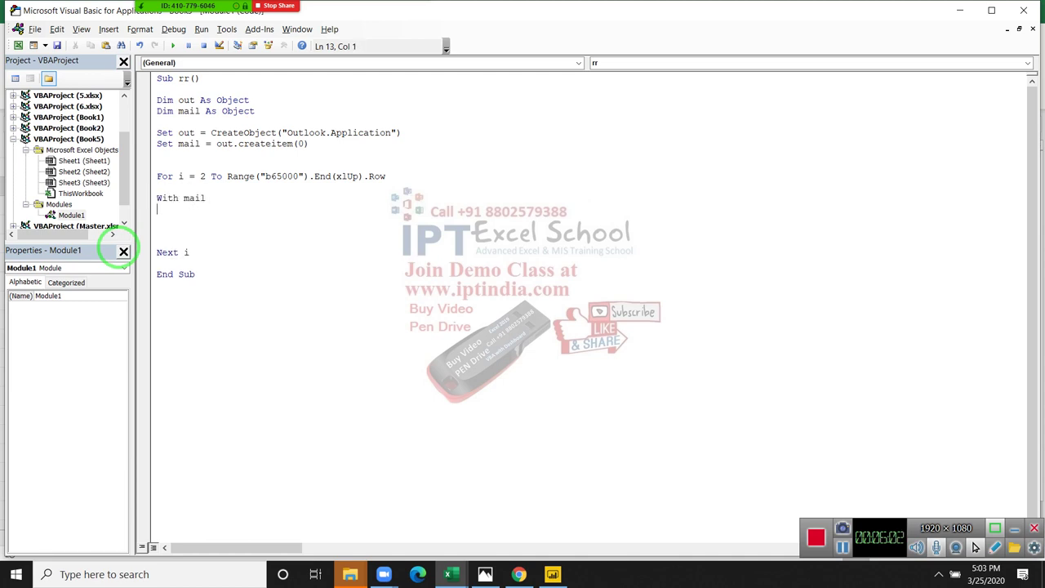
{"action": "type", "text": ".to"}
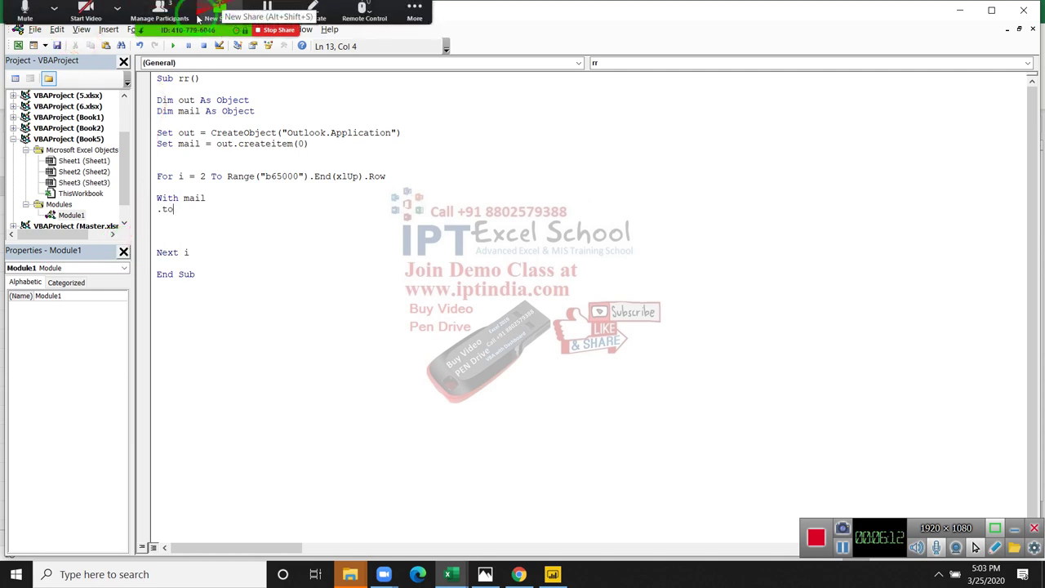
- Remove one attendee via More > Remove in Zoom's participants list, leaving two people
{"action": "left_click", "coordinate": [181, 19]}
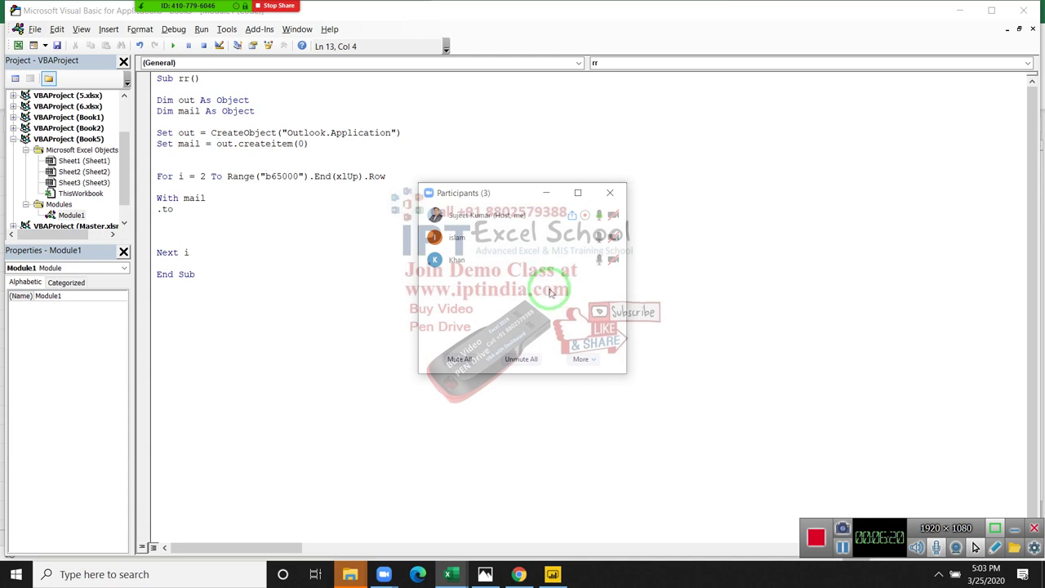
{"action": "mouse_move", "coordinate": [543, 271]}
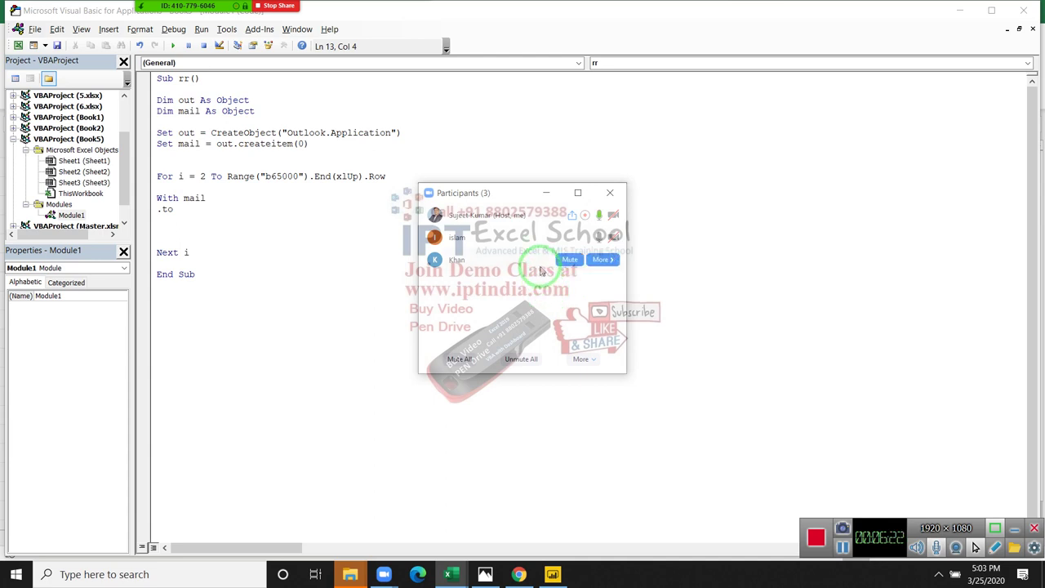
{"action": "mouse_move", "coordinate": [608, 238]}
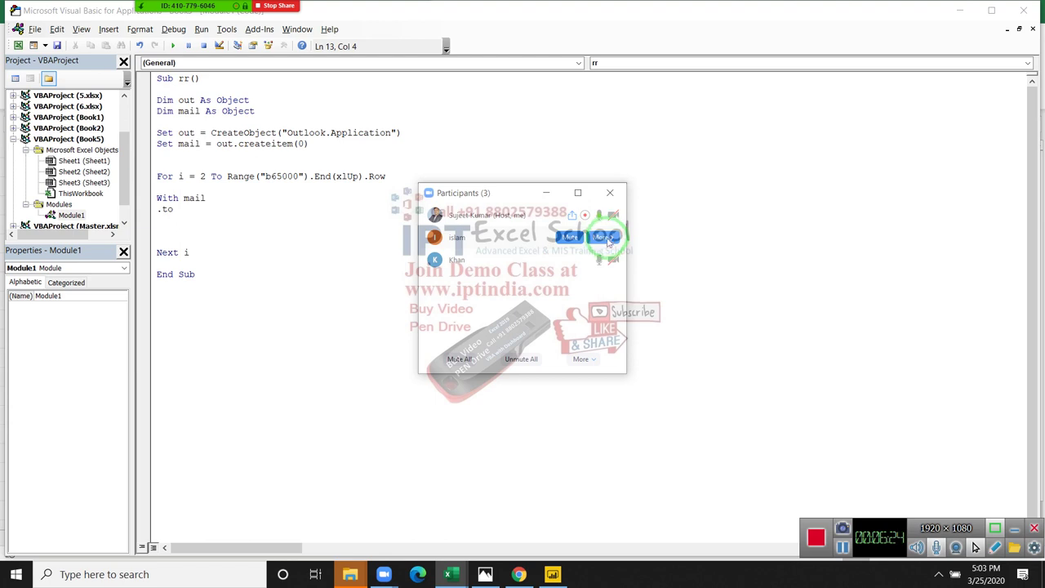
{"action": "mouse_move", "coordinate": [601, 259]}
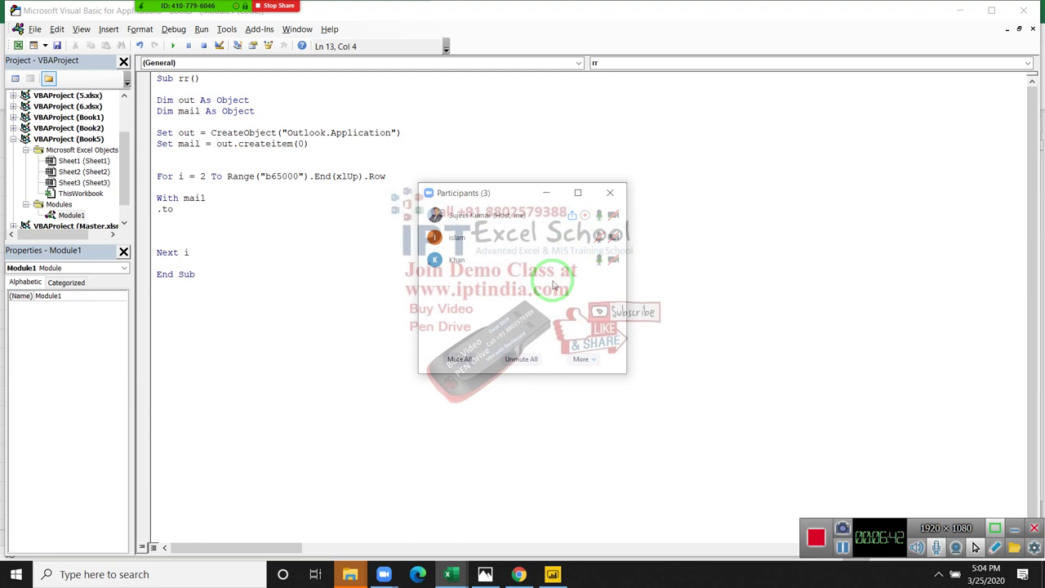
{"action": "mouse_move", "coordinate": [607, 271]}
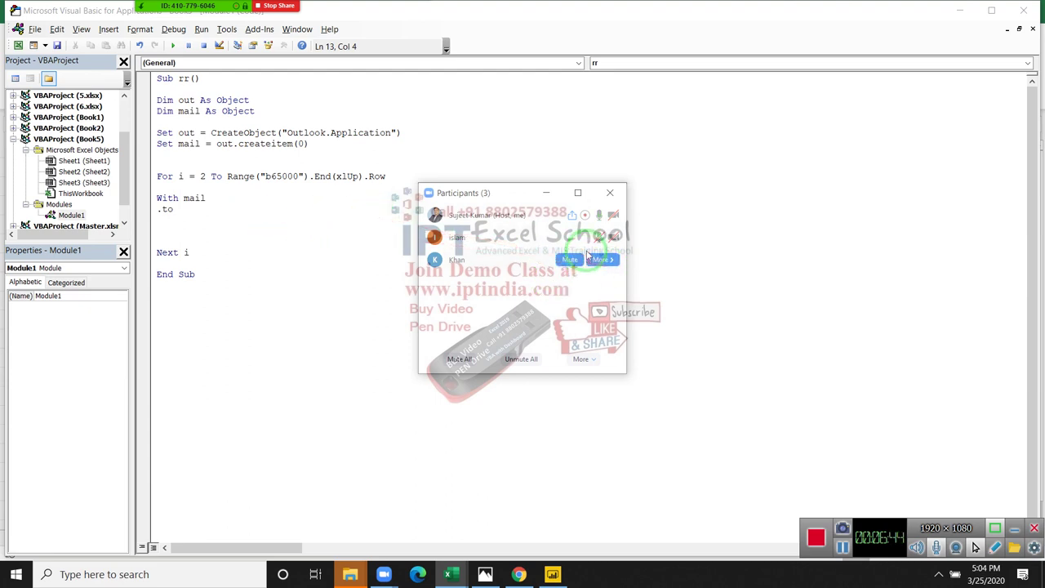
{"action": "left_click", "coordinate": [602, 237]}
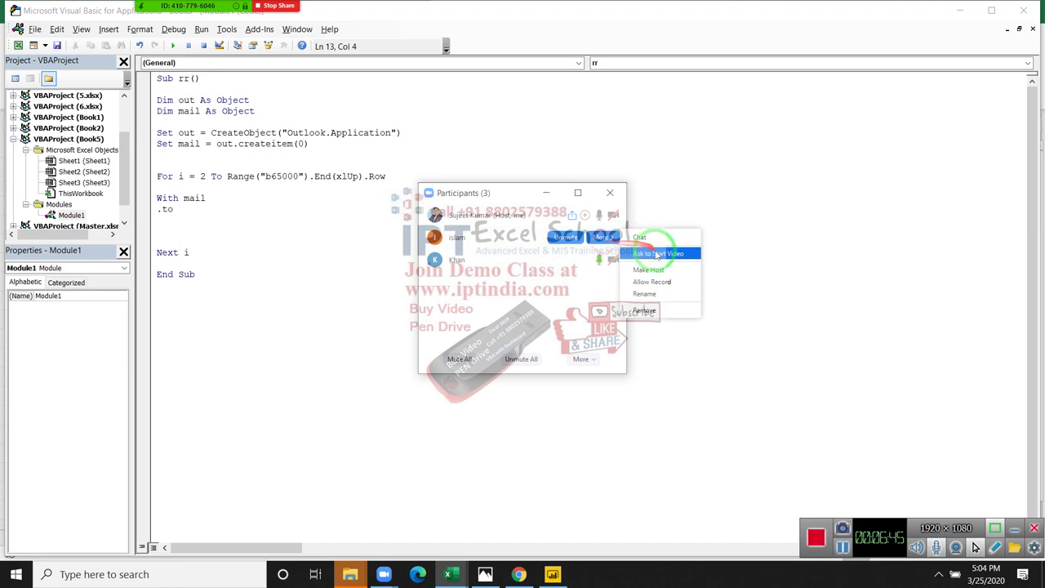
{"action": "left_click", "coordinate": [660, 312]}
{"action": "left_click", "coordinate": [612, 311]}
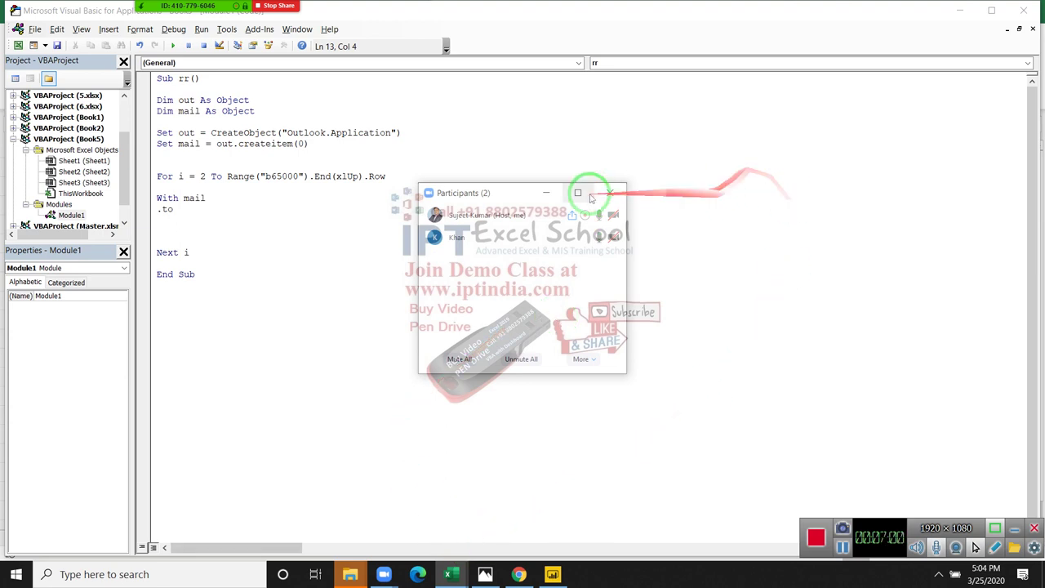
- Close the participants list and complete the line as .to = Range("B" & i).Value
{"action": "left_click", "coordinate": [610, 192]}
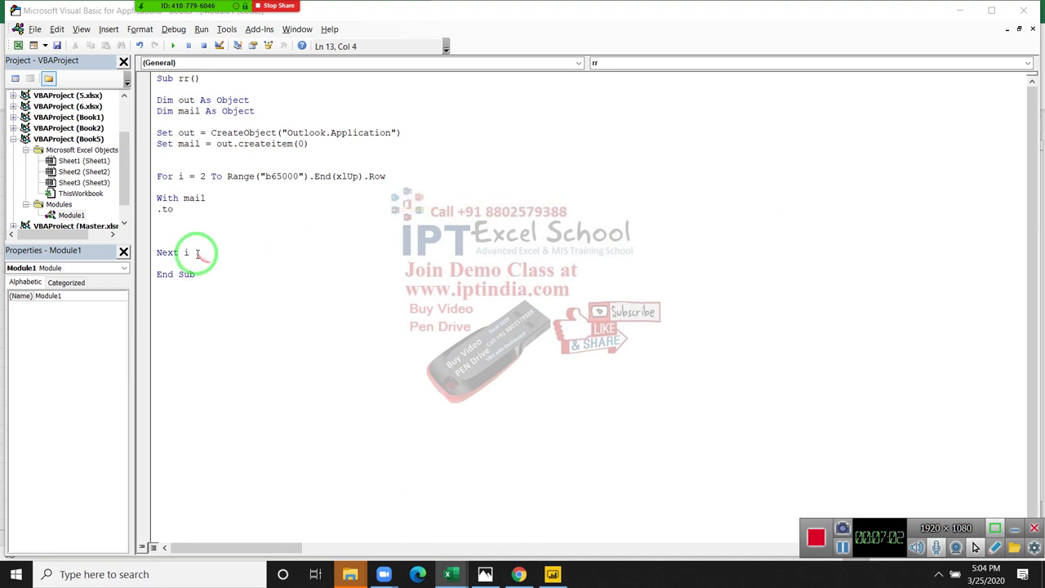
{"action": "left_click", "coordinate": [215, 209]}
{"action": "type", "text": "= "}
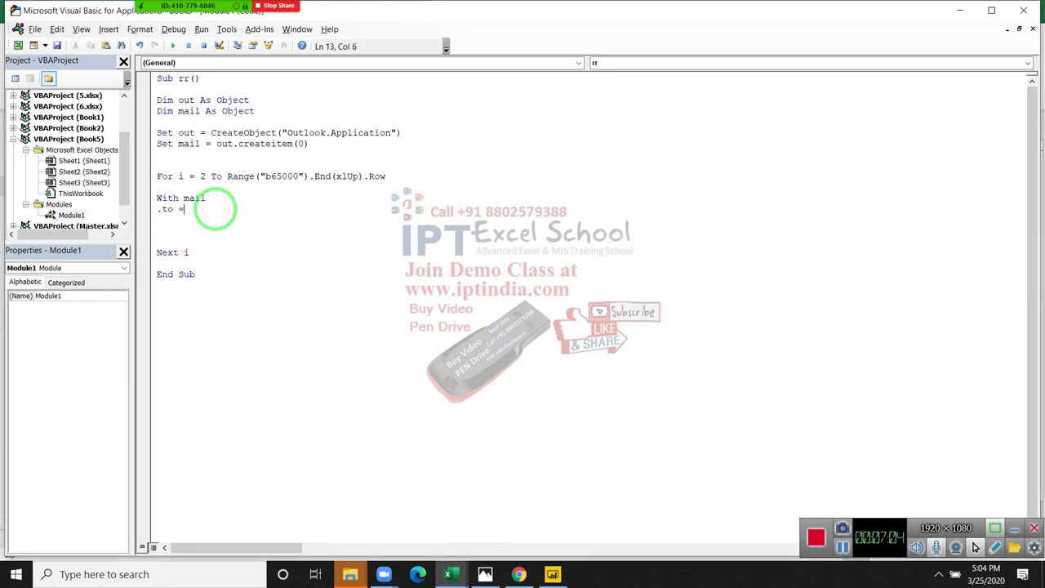
{"action": "type", "text": "\"Ra"}
{"action": "key", "text": "BackSpace"}
{"action": "key", "text": "BackSpace"}
{"action": "key", "text": "BackSpace"}
{"action": "type", "text": "Ra"}
{"action": "type", "text": "nge("}
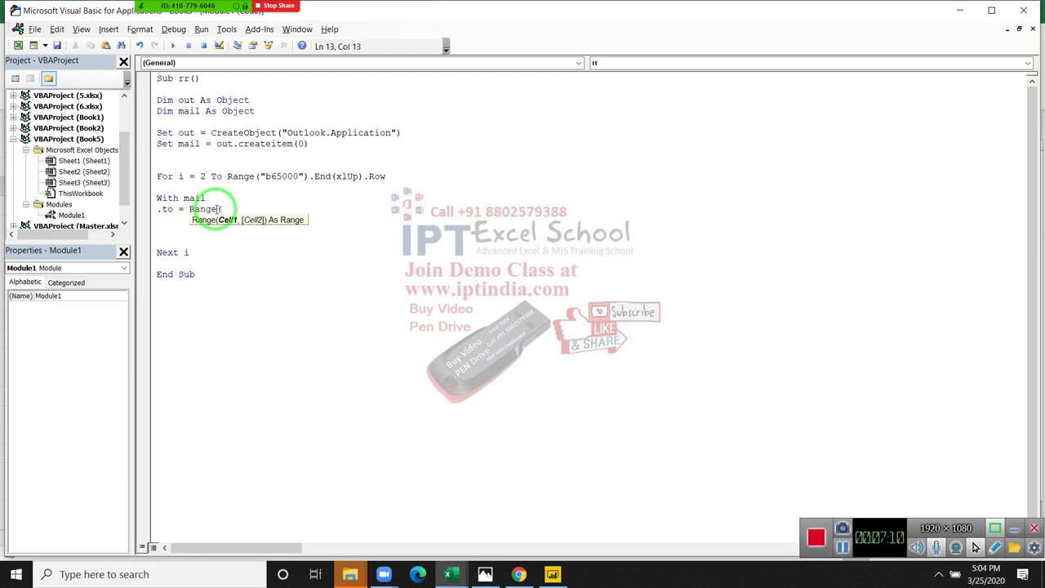
{"action": "type", "text": "\"A"}
{"action": "key", "text": "BackSpace"}
{"action": "type", "text": "B"}
{"action": "type", "text": "& i"}
{"action": "type", "text": ")"}
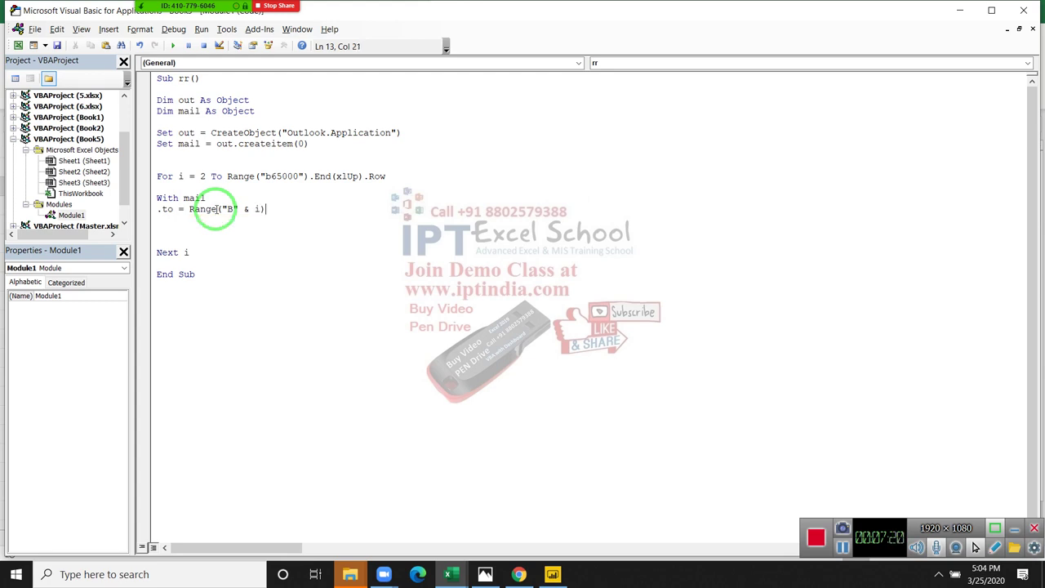
{"action": "type", "text": ".val"}
{"action": "key", "text": "Return"}
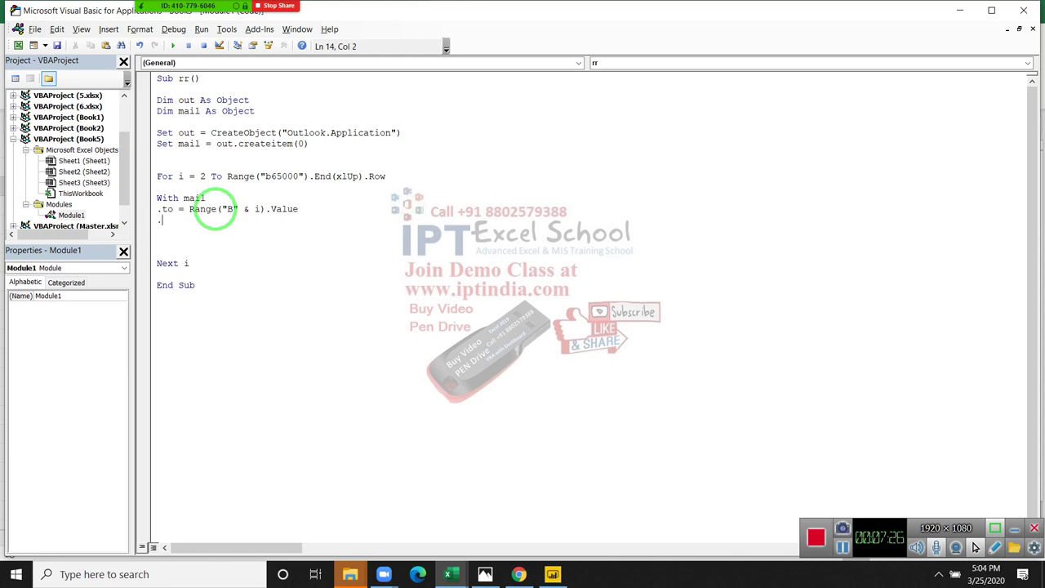
- Add .cc = "" below it, dismiss the compile error, and switch to the Excel sheet
{"action": "type", "text": "cc ="}
{"action": "type", "text": "\""}
{"action": "left_click_drag", "start_coordinate": [190, 209], "coordinate": [298, 210]}
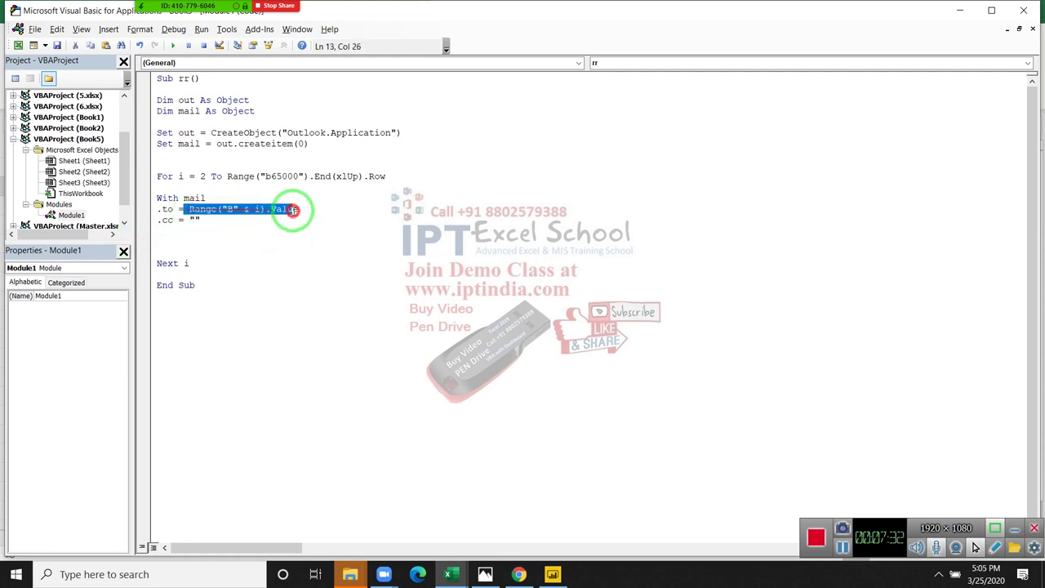
{"action": "left_click", "coordinate": [161, 231]}
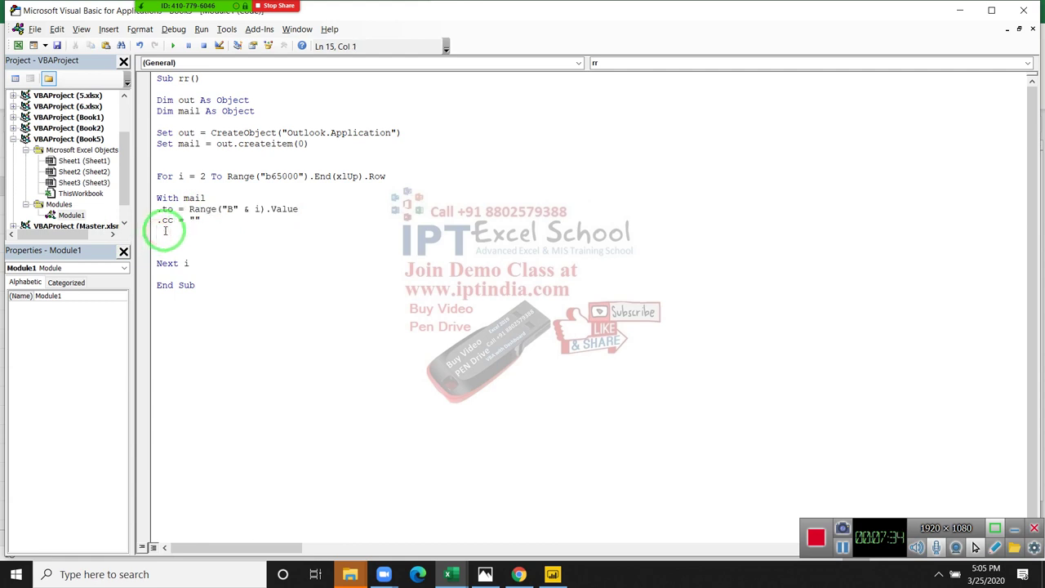
{"action": "type", "text": "."}
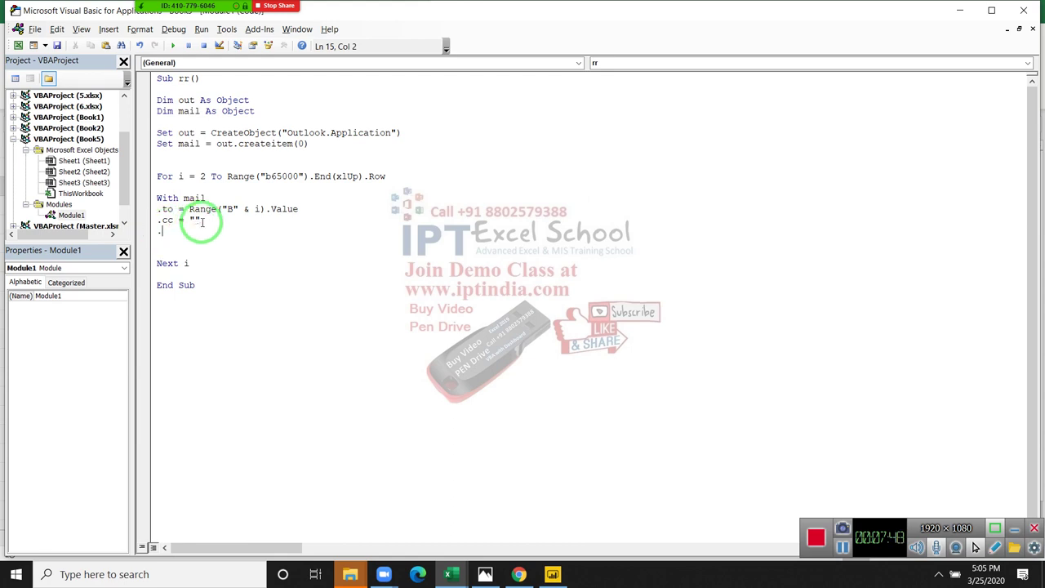
{"action": "left_click", "coordinate": [190, 210]}
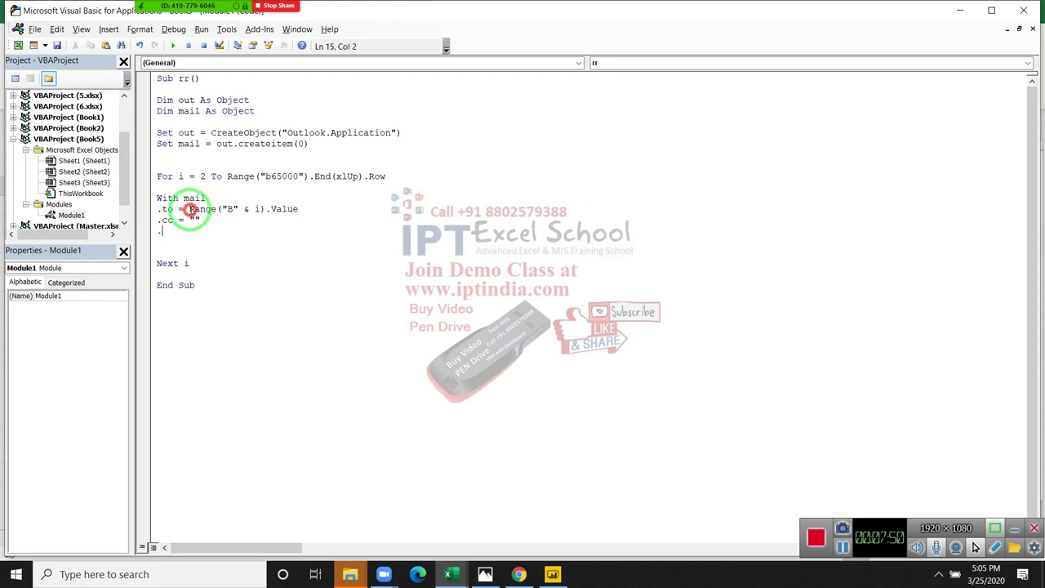
{"action": "left_click", "coordinate": [532, 344]}
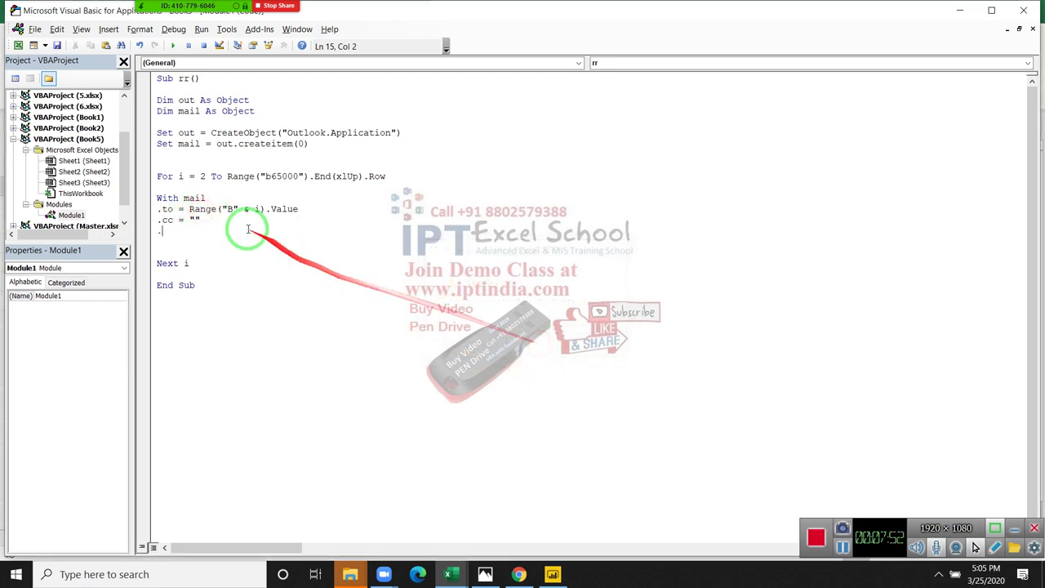
{"action": "left_click_drag", "start_coordinate": [188, 209], "coordinate": [318, 211]}
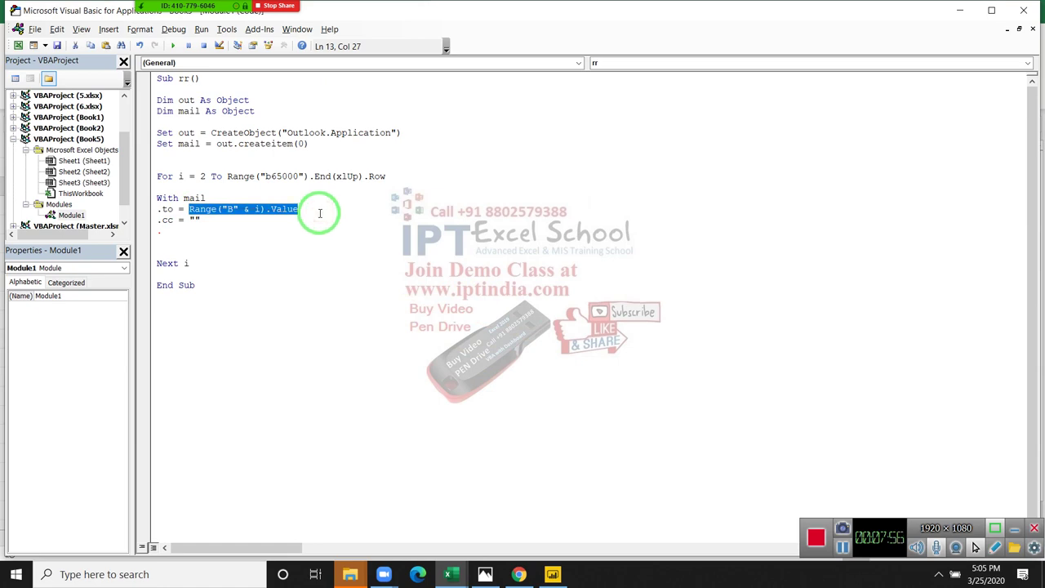
{"action": "key", "text": "alt+Tab"}
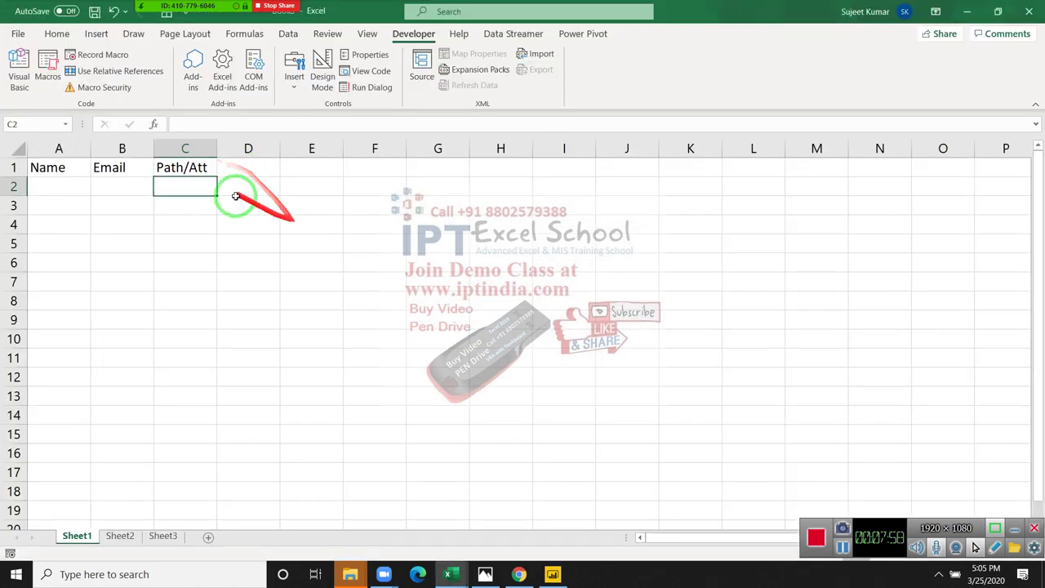
- Enter four recipient e-mail addresses into cells B2 through B5
{"action": "left_click_drag", "start_coordinate": [119, 187], "coordinate": [123, 431]}
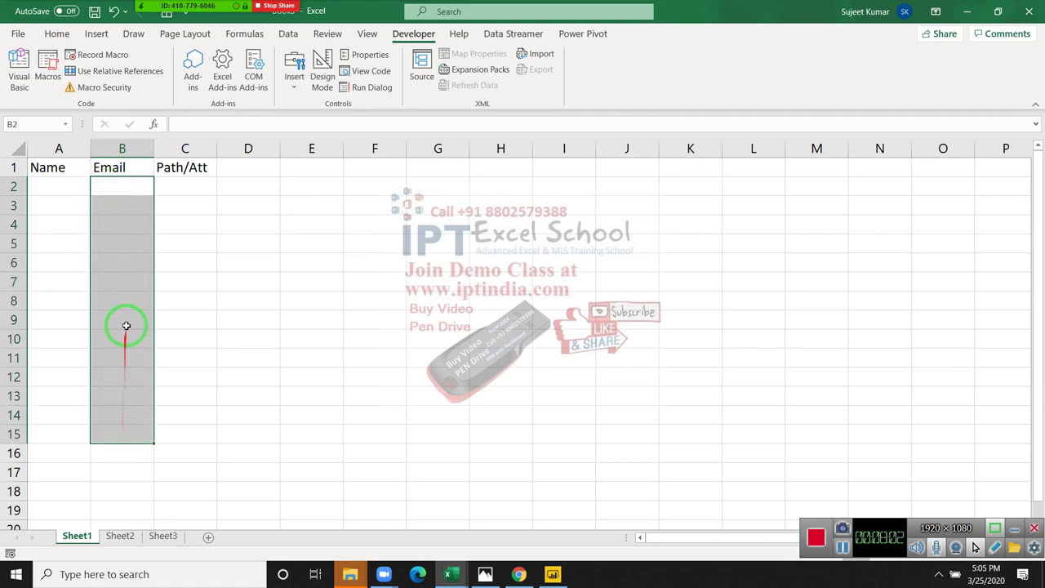
{"action": "left_click", "coordinate": [120, 187]}
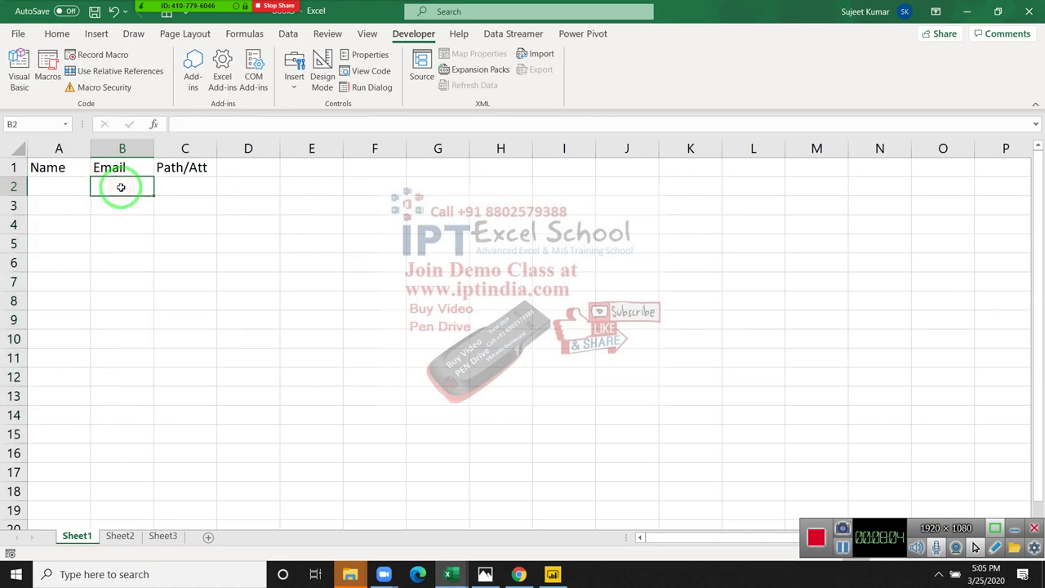
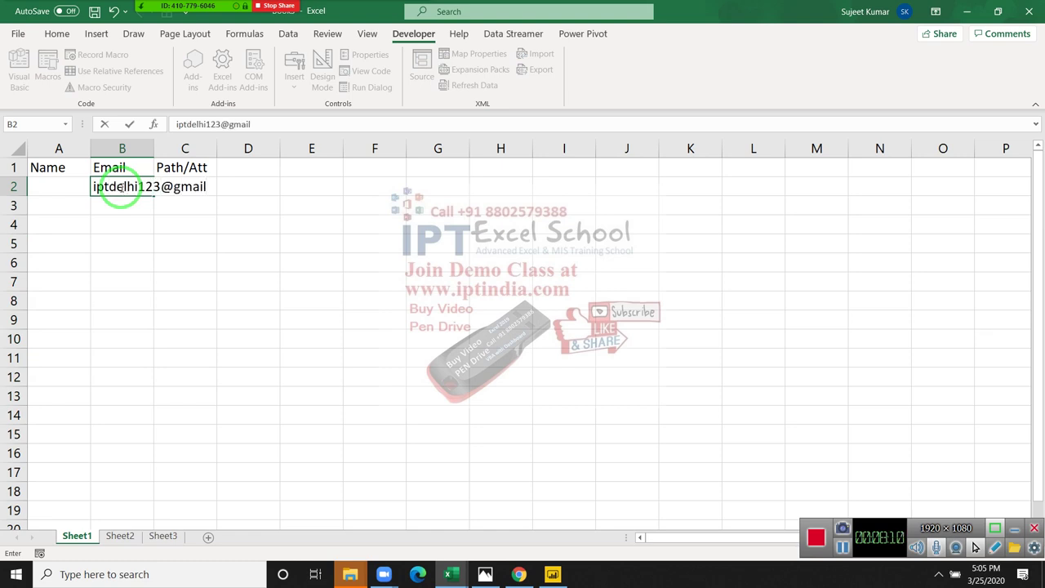
{"action": "key", "text": "Return"}
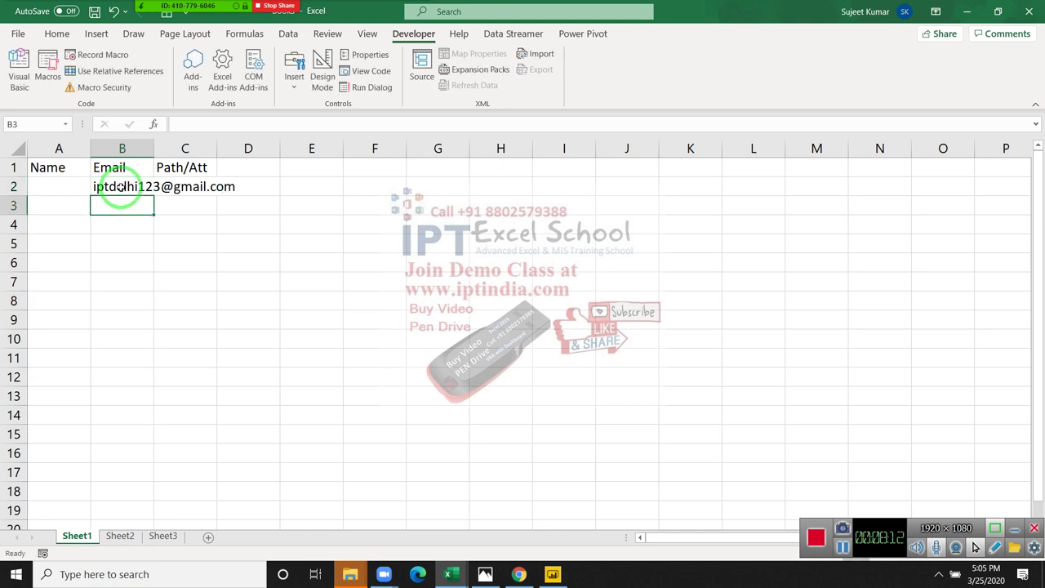
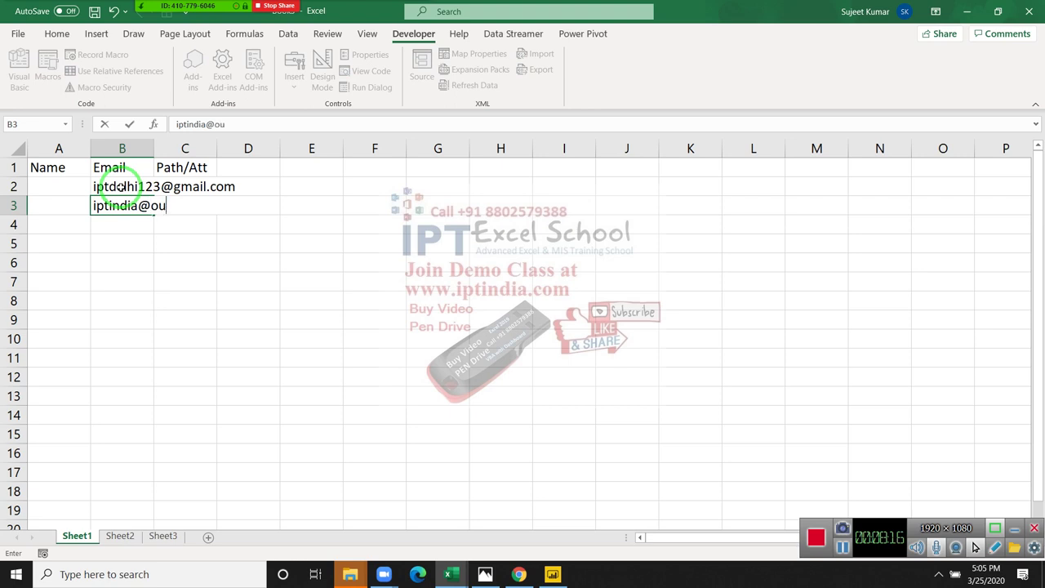
{"action": "key", "text": "Return"}
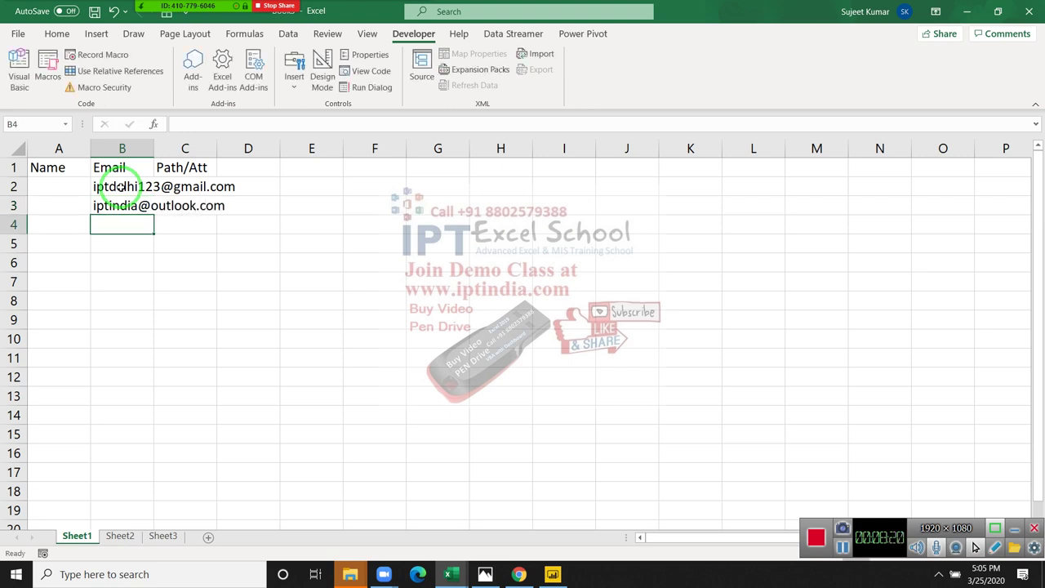
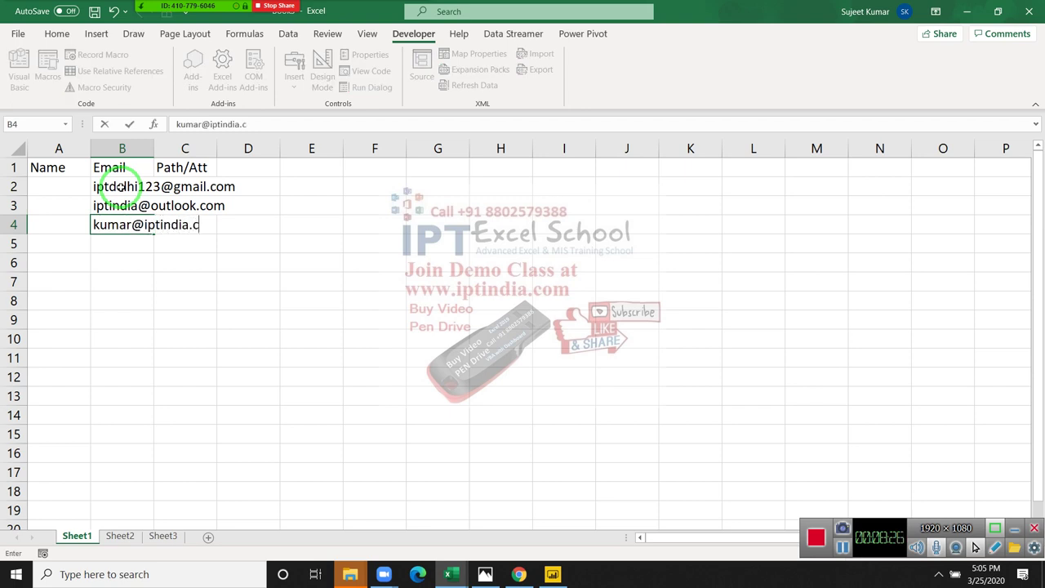
{"action": "key", "text": "Return"}
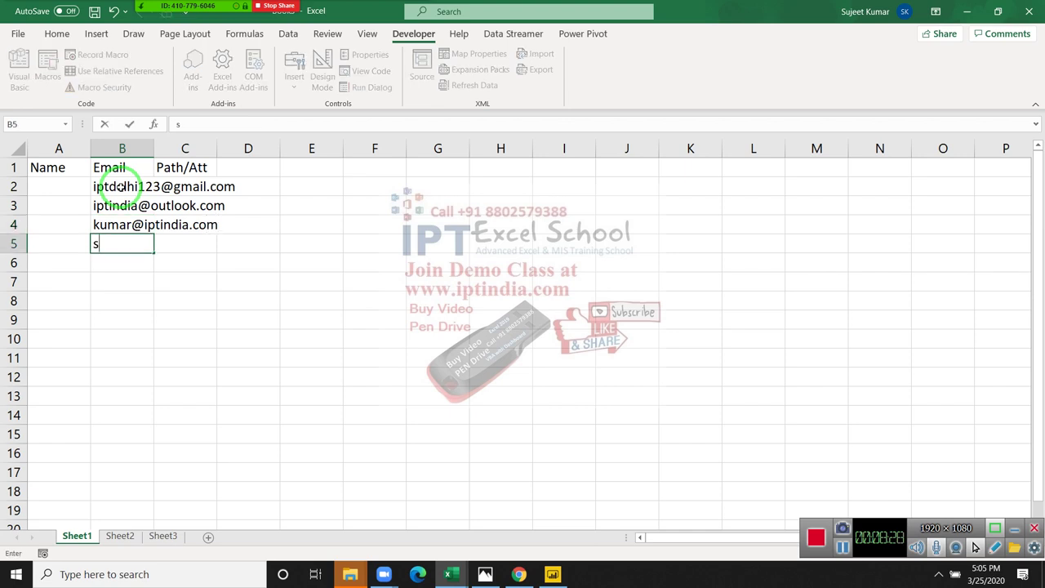
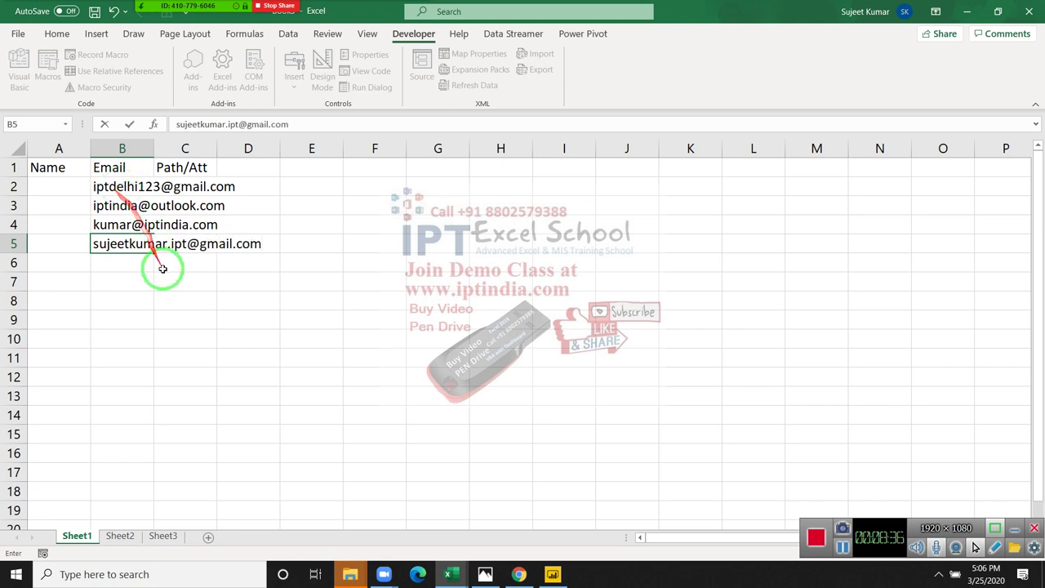
{"action": "left_click", "coordinate": [162, 268]}
- AutoFit the Email column width and select Path/Att cell C2
{"action": "double_click", "coordinate": [154, 148]}
{"action": "left_click_drag", "start_coordinate": [152, 187], "coordinate": [163, 244]}
{"action": "left_click_drag", "start_coordinate": [294, 185], "coordinate": [298, 246]}
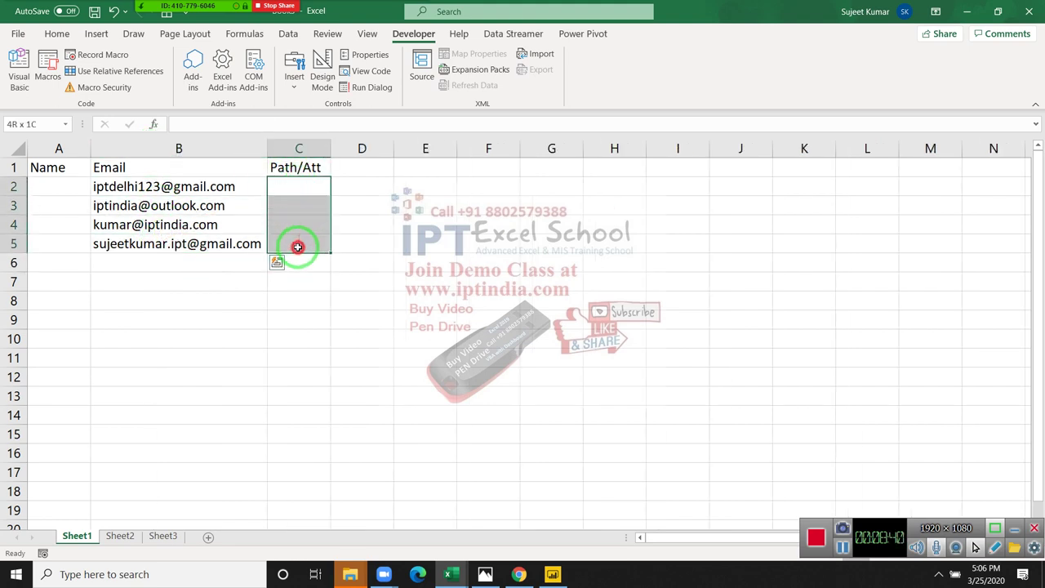
{"action": "left_click", "coordinate": [293, 190]}
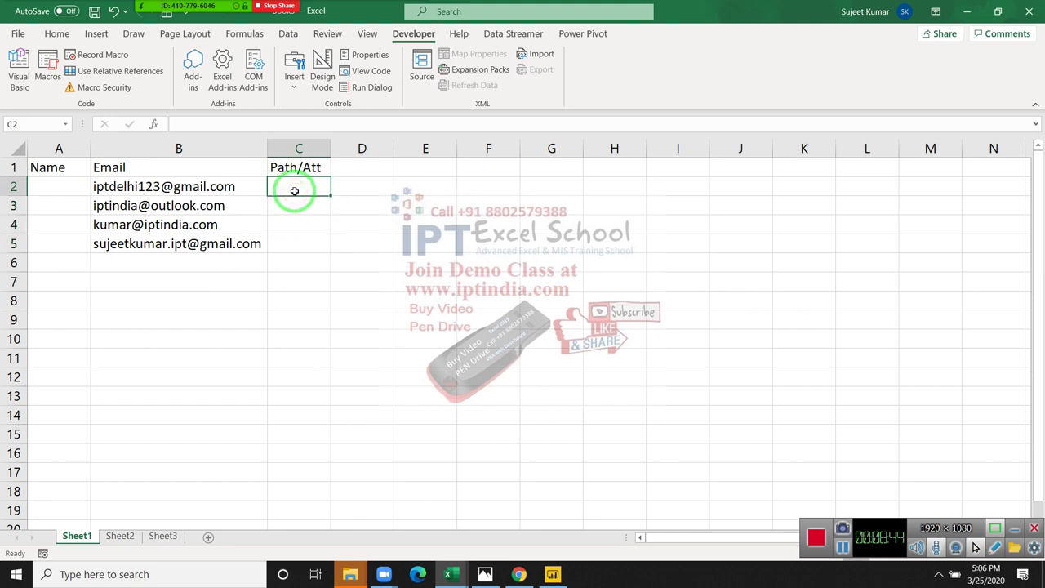
- Close the meeting list, type three recipient names into A2:A4, and AutoFit the Name column
{"action": "left_click", "coordinate": [159, 13]}
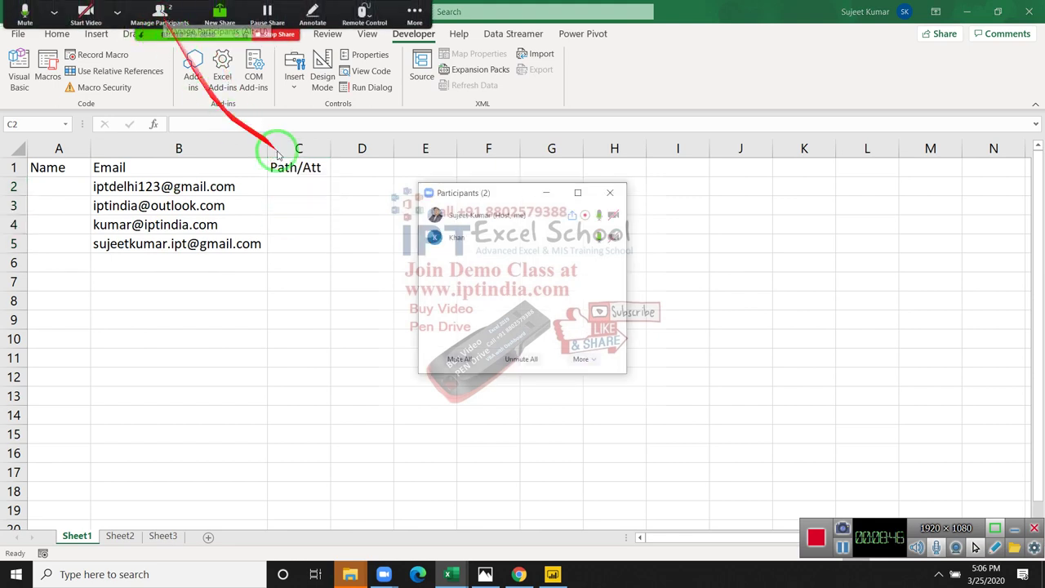
{"action": "left_click", "coordinate": [610, 193]}
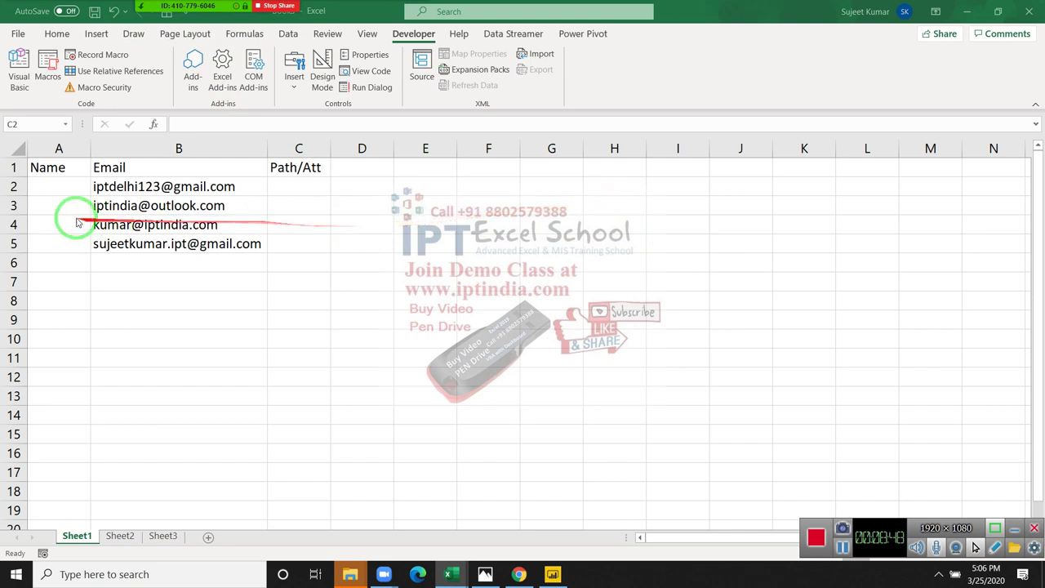
{"action": "left_click", "coordinate": [47, 187]}
{"action": "type", "text": "S"}
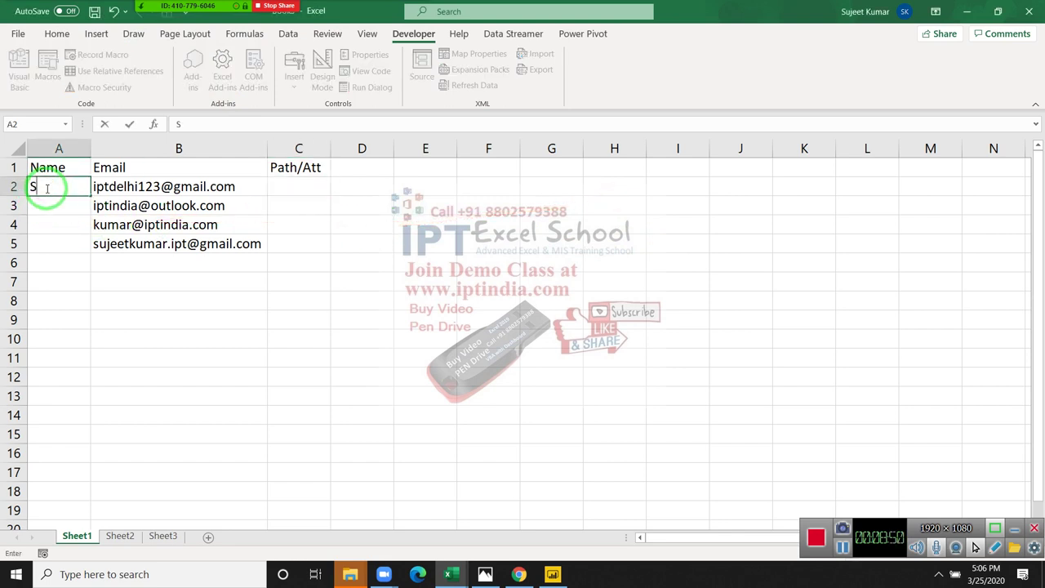
{"action": "type", "text": "ujeet"}
{"action": "key", "text": "Return"}
{"action": "type", "text": "Sujeet "}
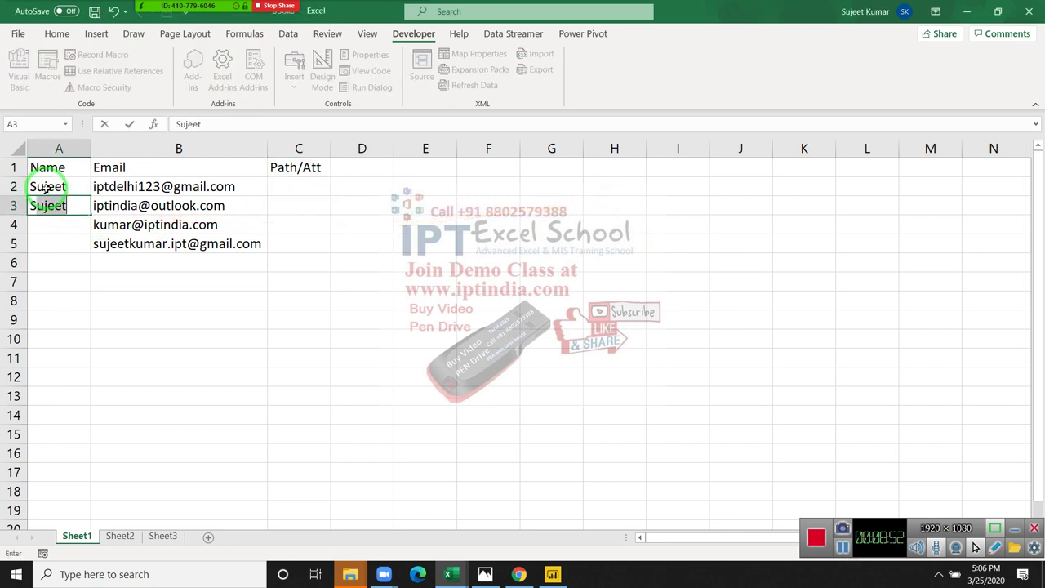
{"action": "type", "text": "K"}
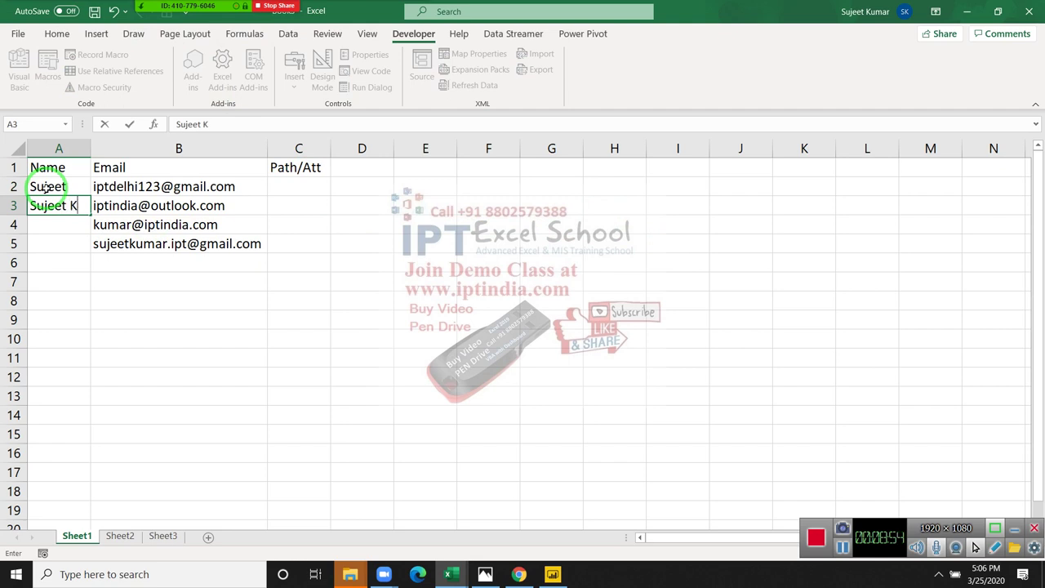
{"action": "type", "text": "umar"}
{"action": "key", "text": "Return"}
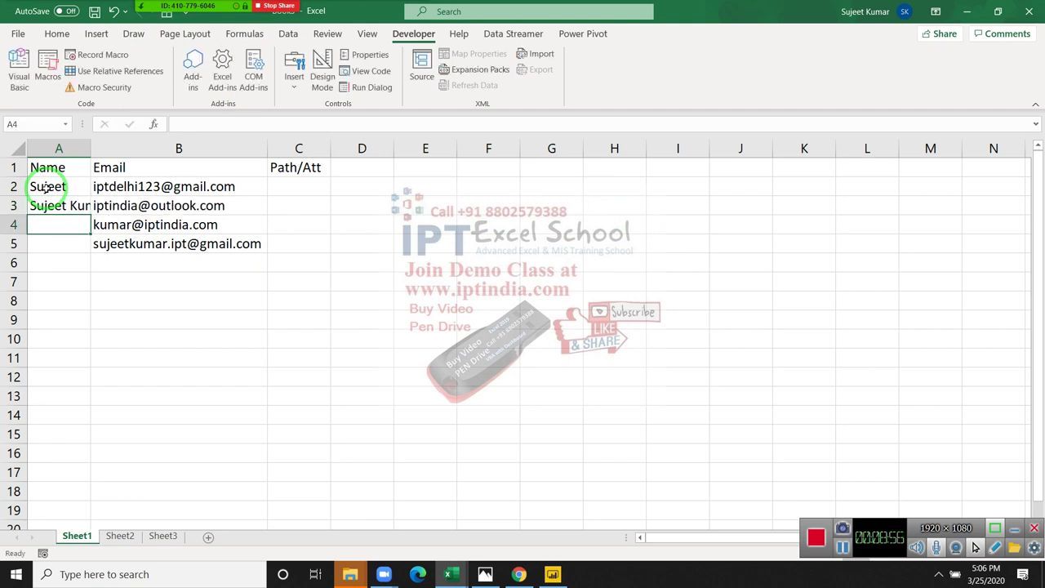
{"action": "type", "text": "Si"}
{"action": "key", "text": "BackSpace"}
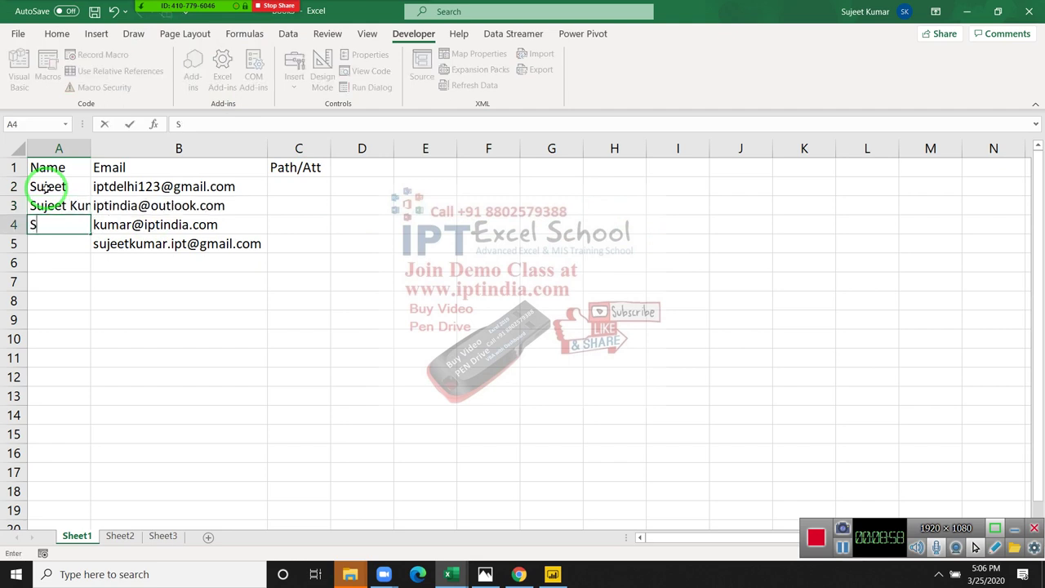
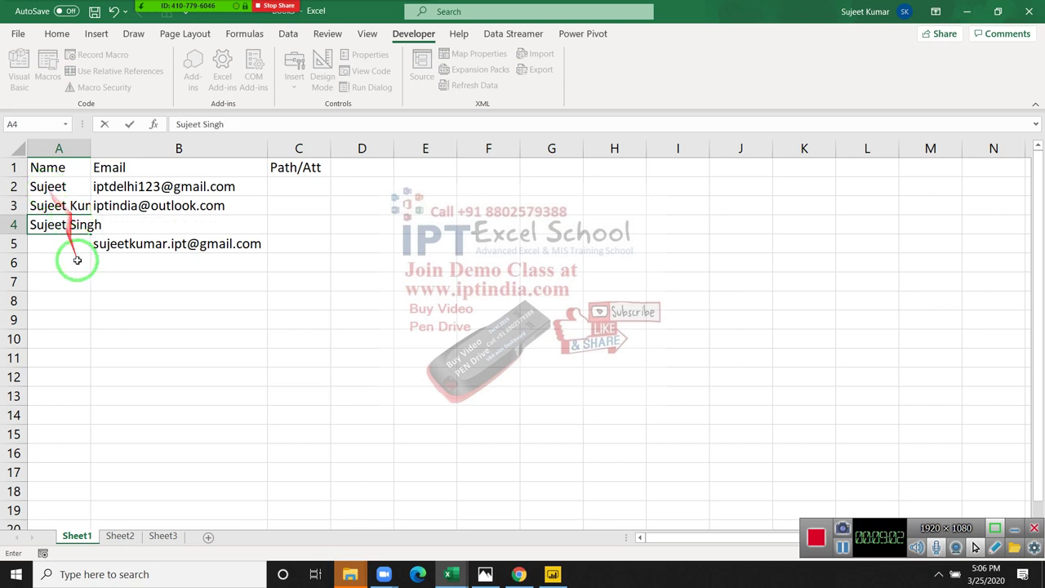
{"action": "left_click", "coordinate": [77, 257]}
{"action": "double_click", "coordinate": [95, 148]}
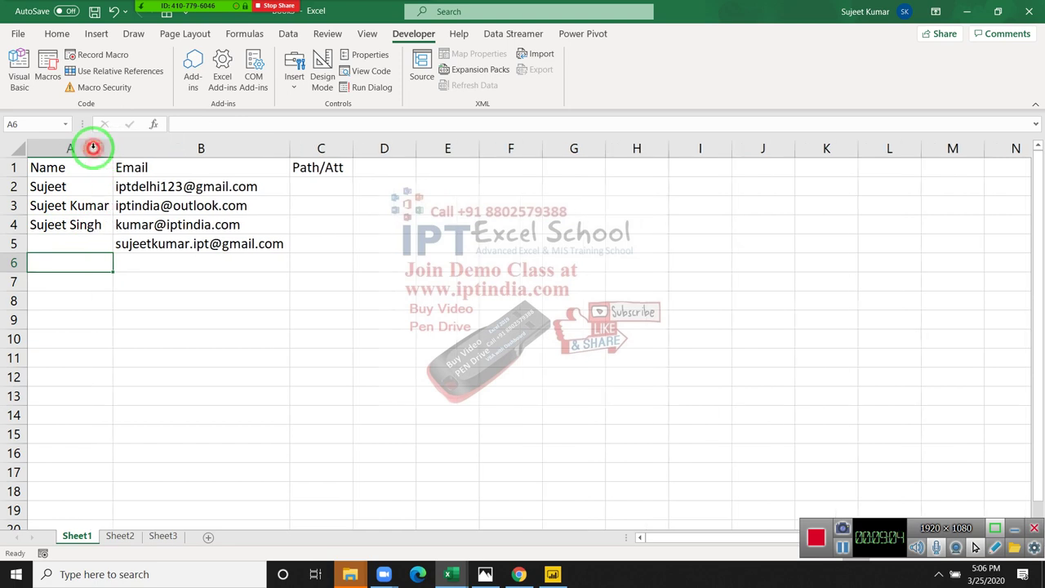
- Fill A5 with the A4 name using Ctrl+D, then return to the VBA editor
{"action": "left_click_drag", "start_coordinate": [203, 186], "coordinate": [205, 238]}
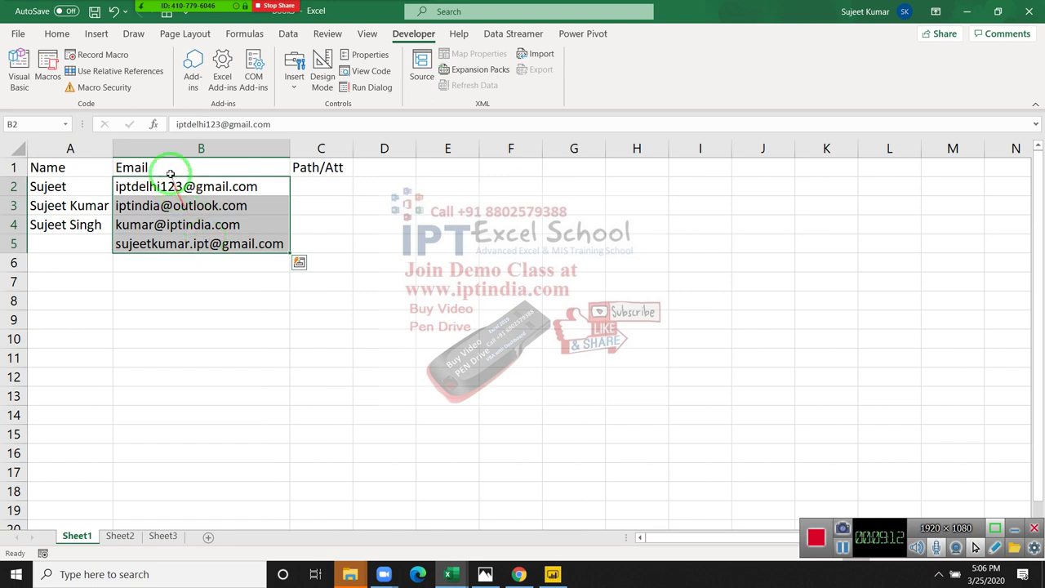
{"action": "left_click_drag", "start_coordinate": [156, 185], "coordinate": [174, 398]}
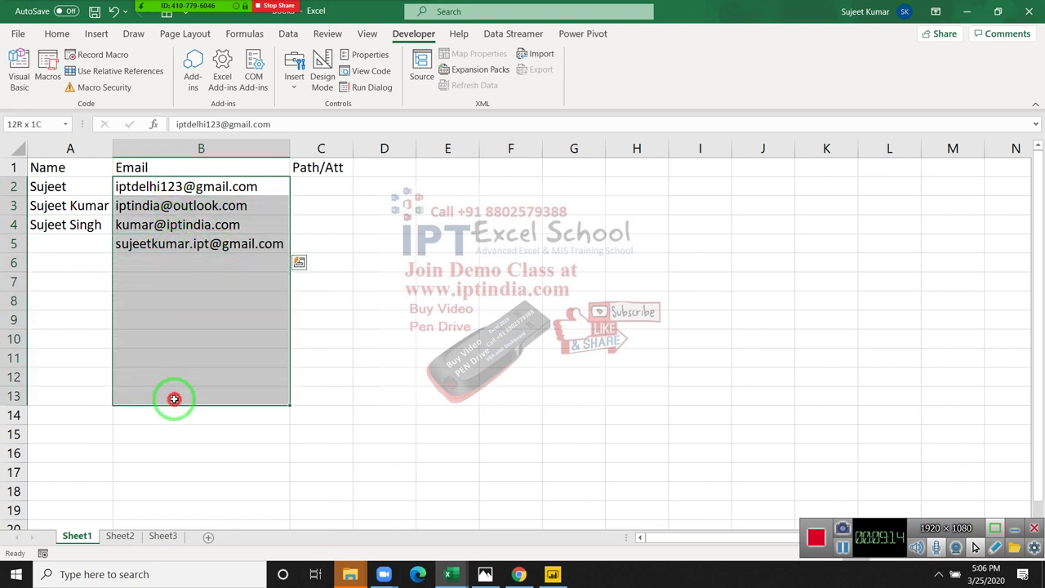
{"action": "left_click_drag", "start_coordinate": [173, 399], "coordinate": [174, 398]}
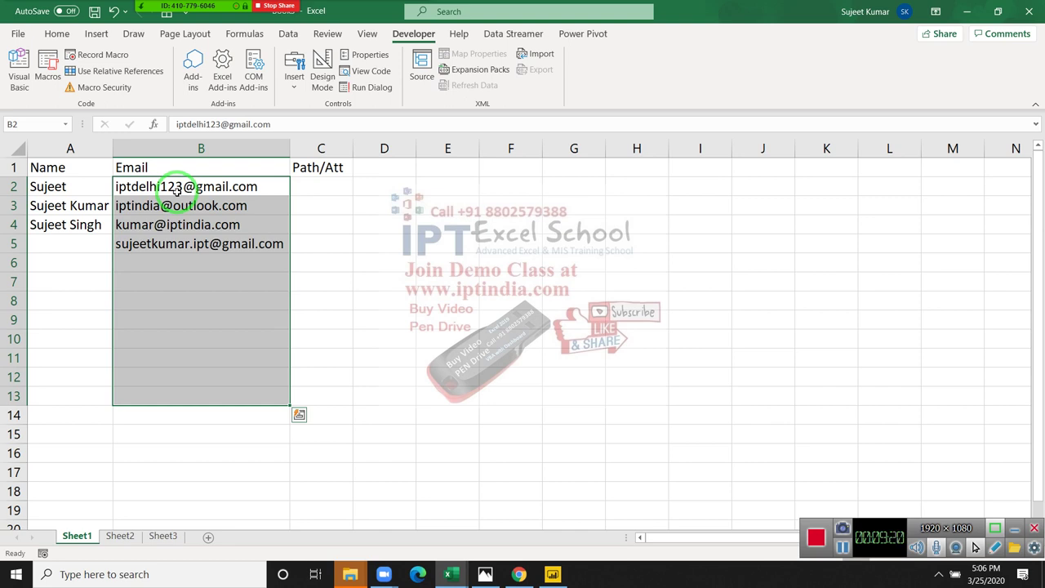
{"action": "left_click", "coordinate": [176, 189]}
{"action": "left_click", "coordinate": [177, 206]}
{"action": "left_click", "coordinate": [177, 226]}
{"action": "left_click", "coordinate": [176, 242]}
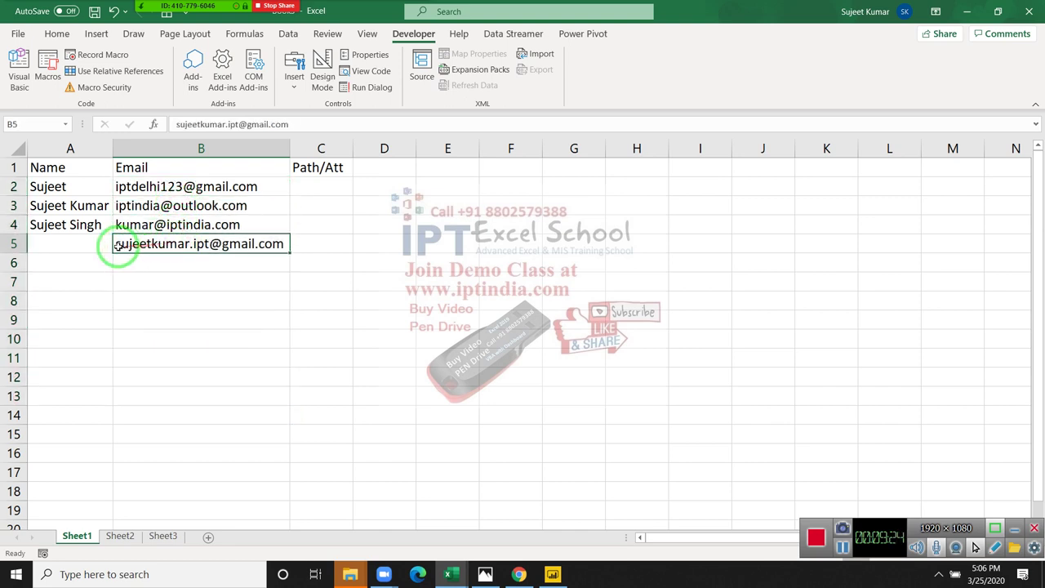
{"action": "left_click", "coordinate": [107, 244]}
{"action": "key", "text": "ctrl+d"}
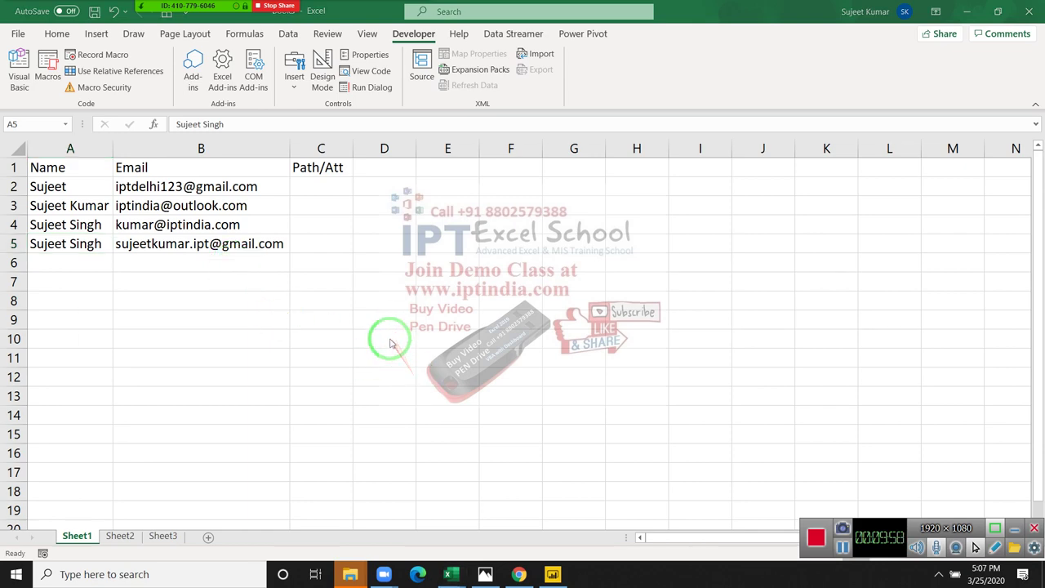
{"action": "key", "text": "alt+Tab"}
- Add .bcc = "" below .cc, begin a .Subject = line, then switch to Excel
{"action": "left_click", "coordinate": [189, 231]}
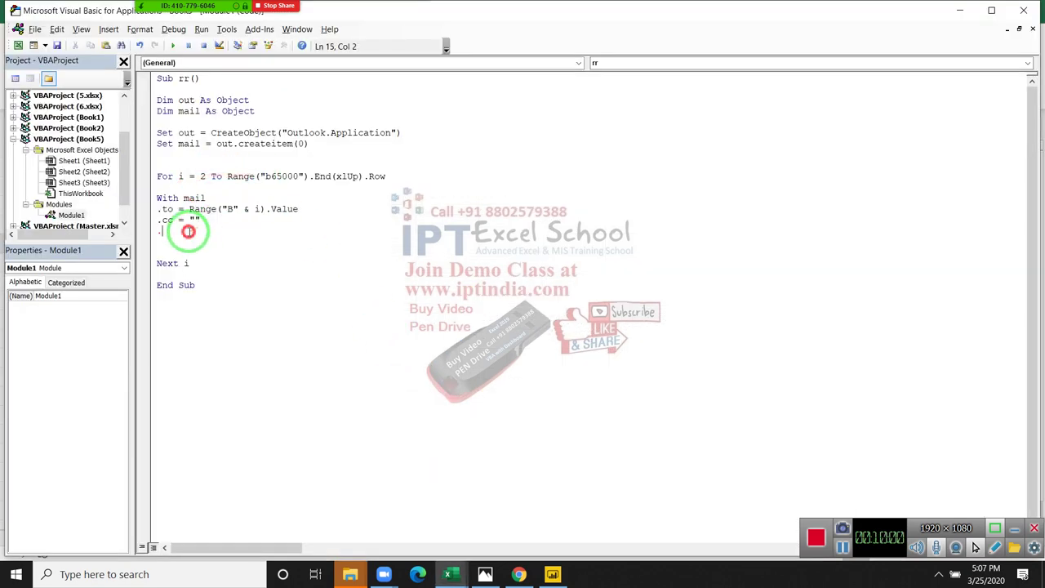
{"action": "type", "text": "cc=\""}
{"action": "key", "text": "Return"}
{"action": "type", "text": "."}
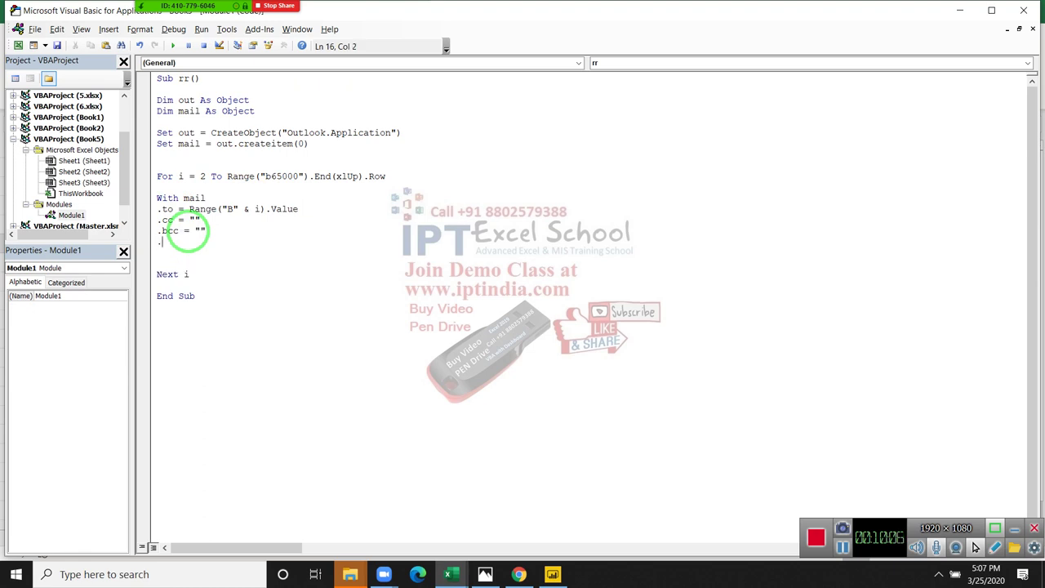
{"action": "type", "text": "Subjec"}
{"action": "type", "text": "t"}
{"action": "type", "text": " ="}
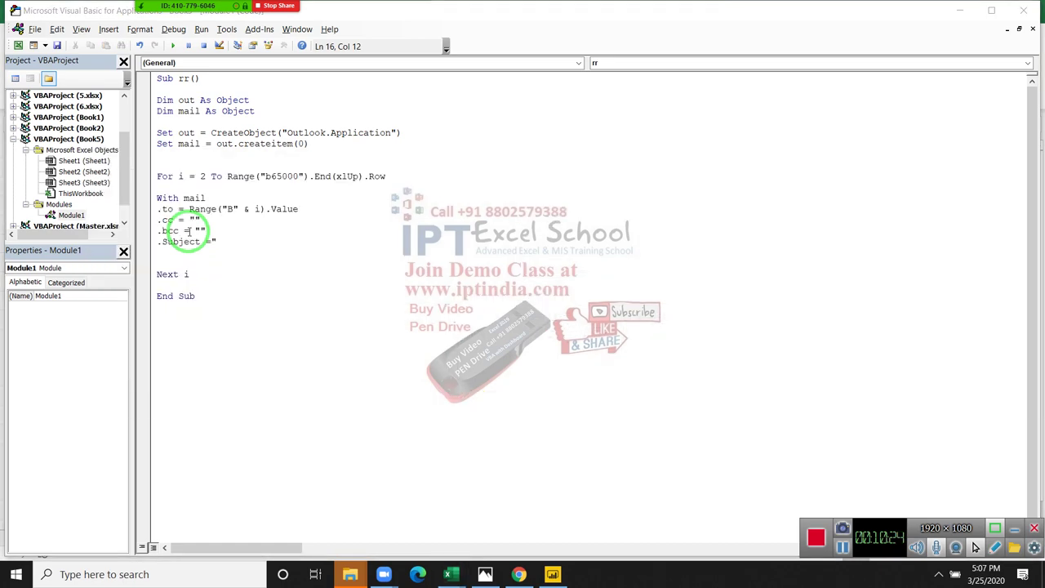
{"action": "key", "text": "alt+Tab"}
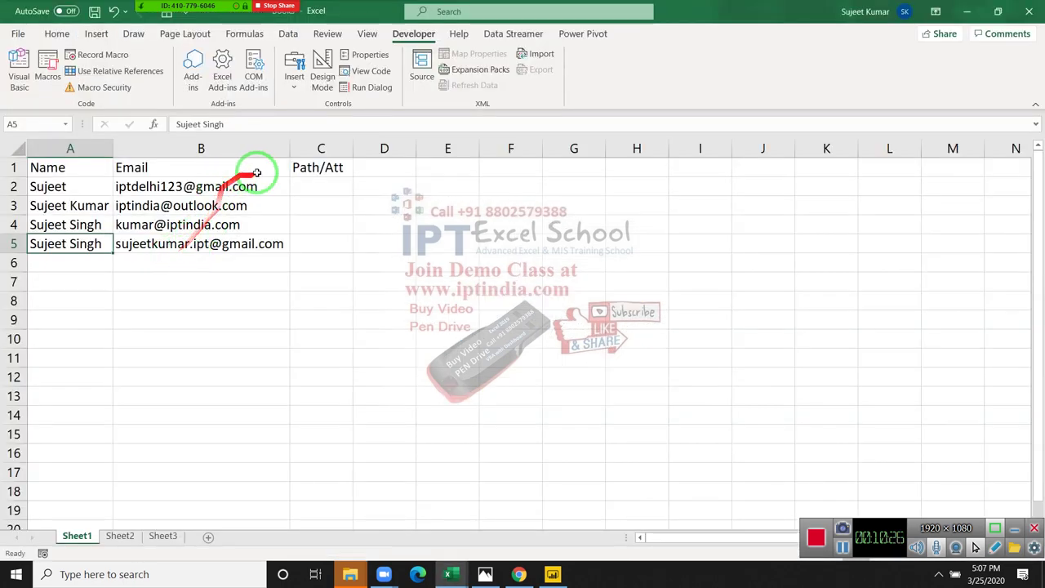
- Put header 'Ivice ID' in D1 with values 145, 25, 62 and 25 in D2:D5
{"action": "left_click_drag", "start_coordinate": [376, 169], "coordinate": [373, 268]}
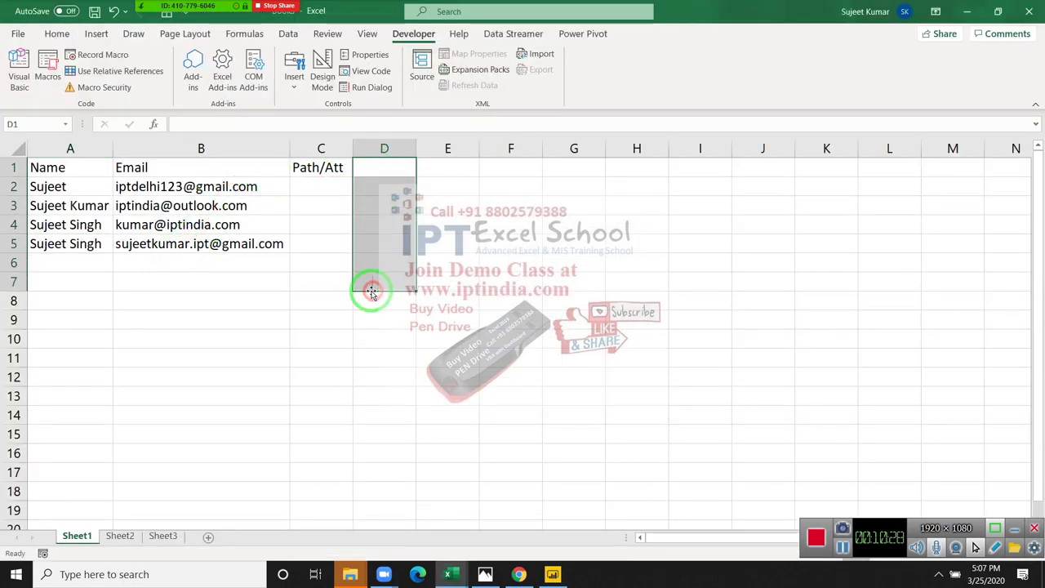
{"action": "left_click", "coordinate": [382, 173]}
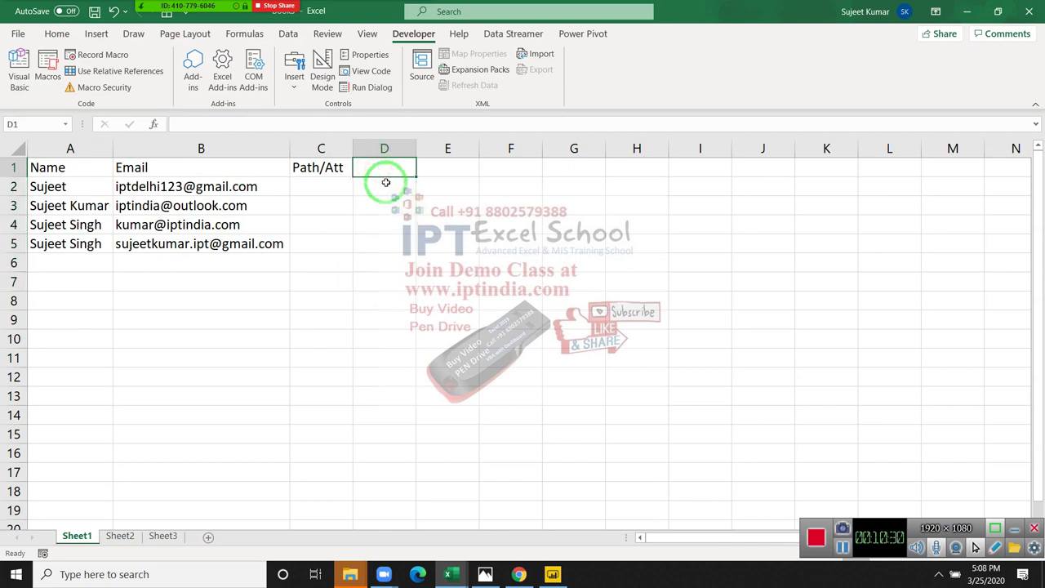
{"action": "type", "text": "Ivice"}
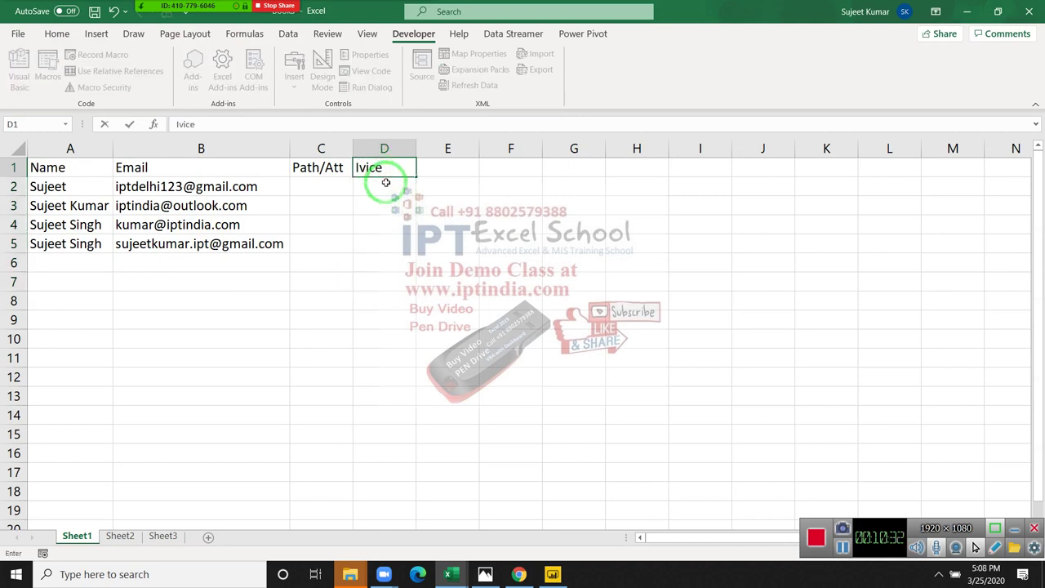
{"action": "type", "text": " ID"}
{"action": "key", "text": "Return"}
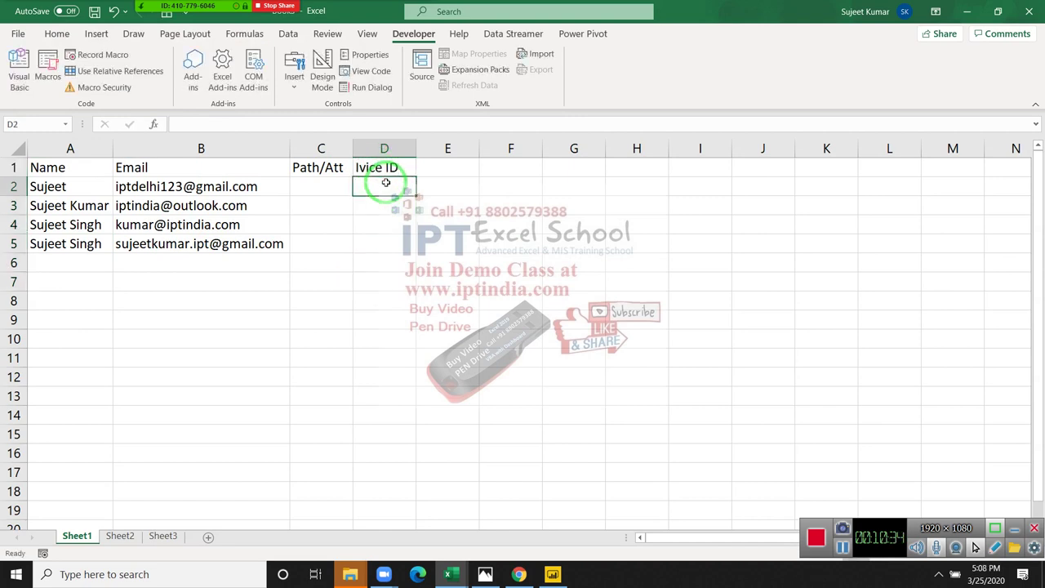
{"action": "type", "text": "1"}
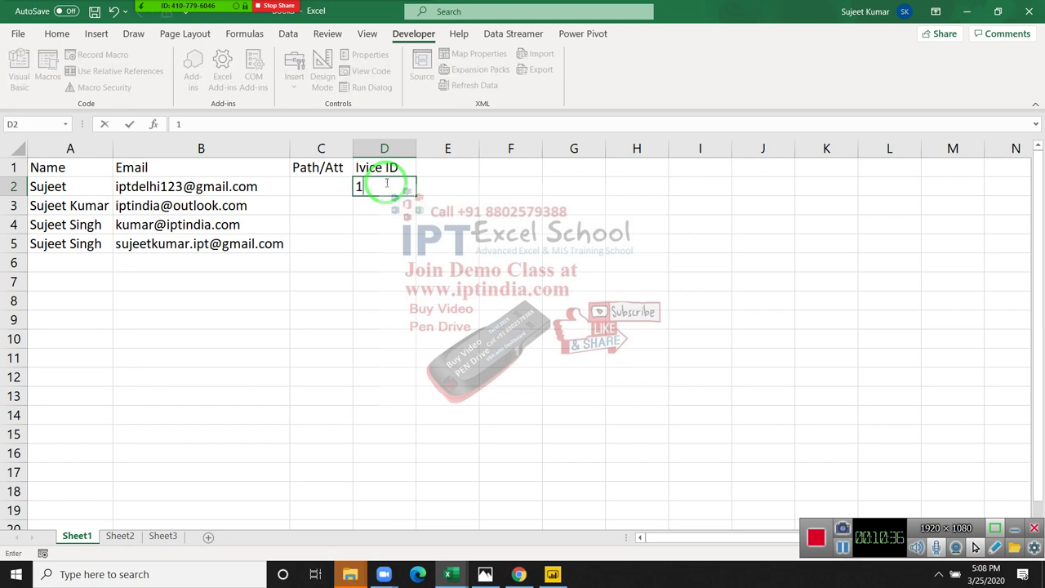
{"action": "type", "text": "45"}
{"action": "key", "text": "Return"}
{"action": "type", "text": "25"}
{"action": "key", "text": "Return"}
{"action": "type", "text": "6"}
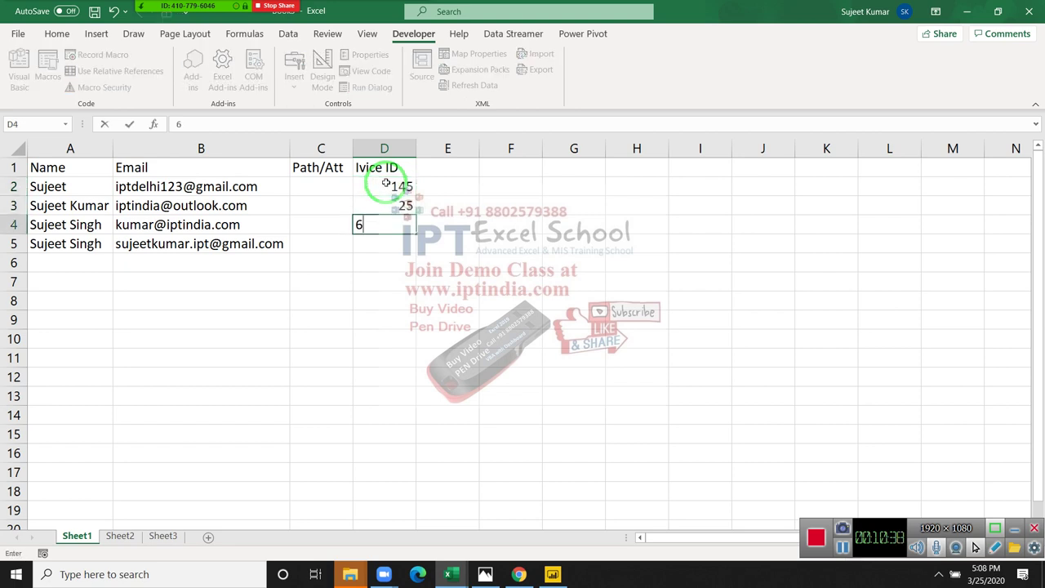
{"action": "type", "text": "2"}
{"action": "key", "text": "Return"}
{"action": "type", "text": "25"}
{"action": "key", "text": "Return"}
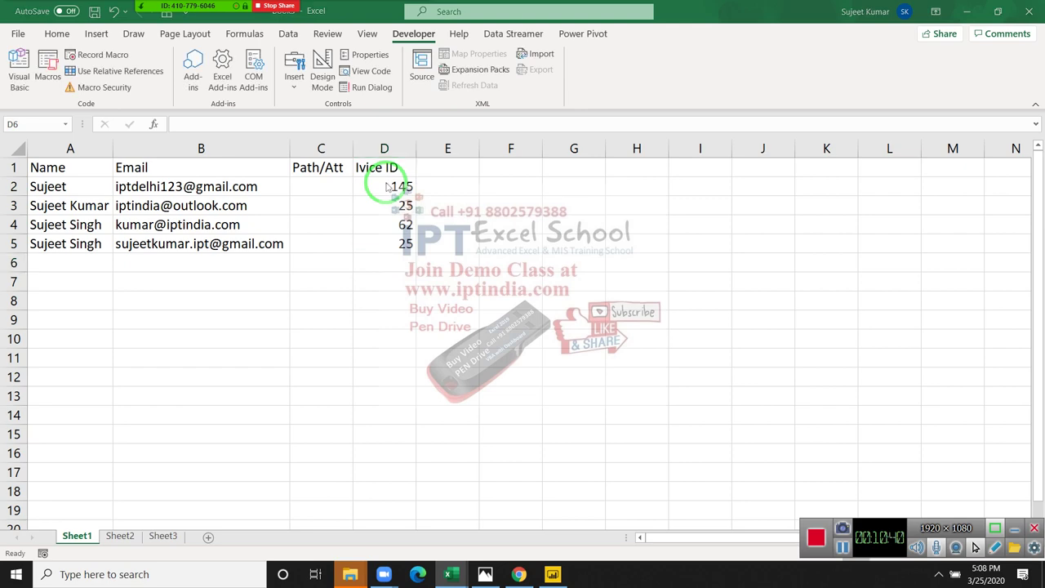
{"action": "key", "text": "alt+Tab"}
- Write the subject as "Your Invoice ID" & Range("D" & i).Value & "Deatils"
{"action": "key", "text": "Tab"}
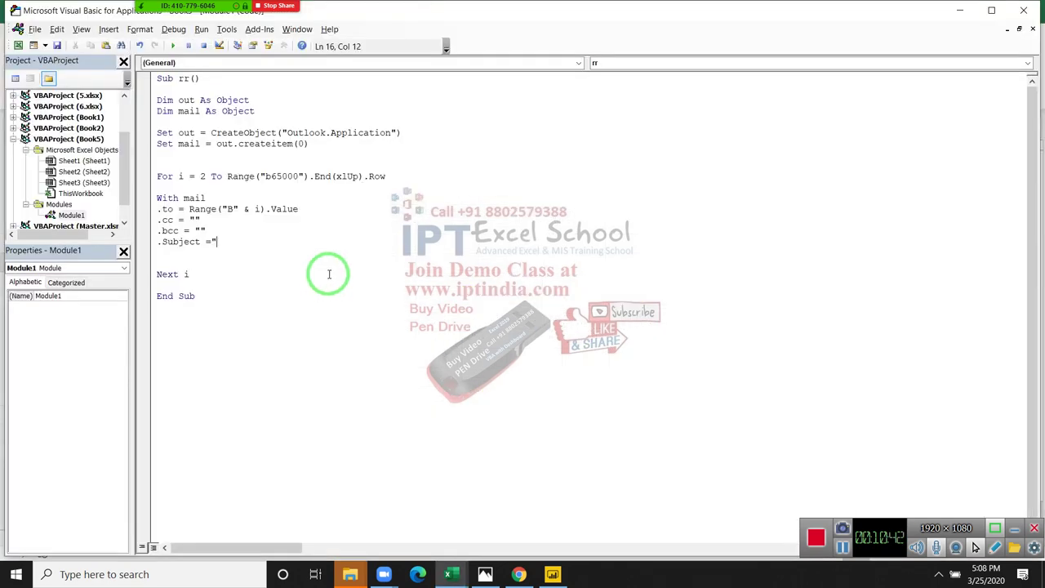
{"action": "type", "text": "Y"}
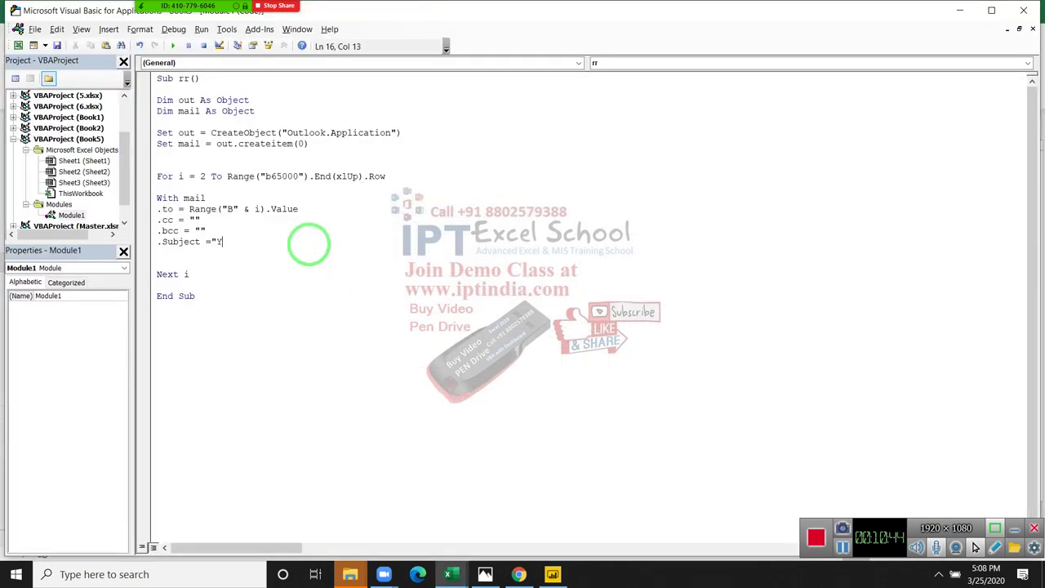
{"action": "type", "text": "our In"}
{"action": "type", "text": "c"}
{"action": "key", "text": "BackSpace"}
{"action": "type", "text": "v"}
{"action": "type", "text": "oice"}
{"action": "type", "text": " ID"}
{"action": "type", "text": "\" "}
{"action": "type", "text": " r"}
{"action": "type", "text": "ange("}
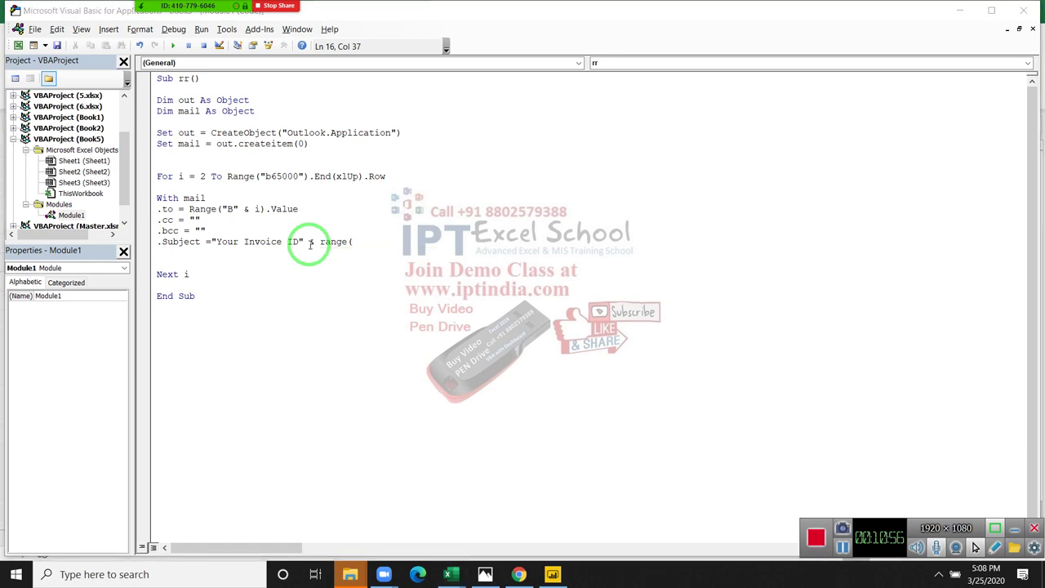
{"action": "key", "text": "alt+Tab"}
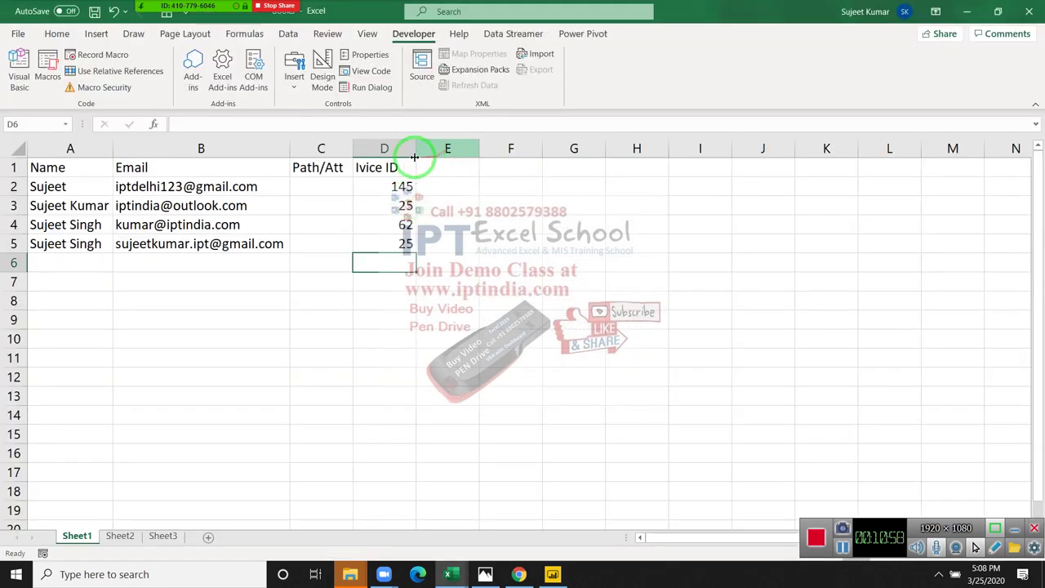
{"action": "key", "text": "alt+Tab"}
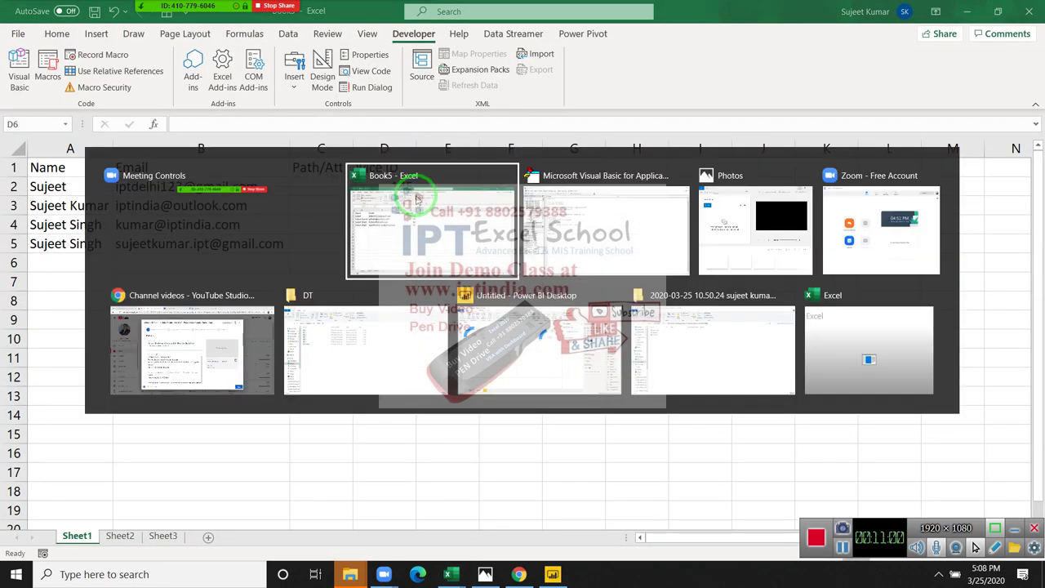
{"action": "type", "text": "\"D"}
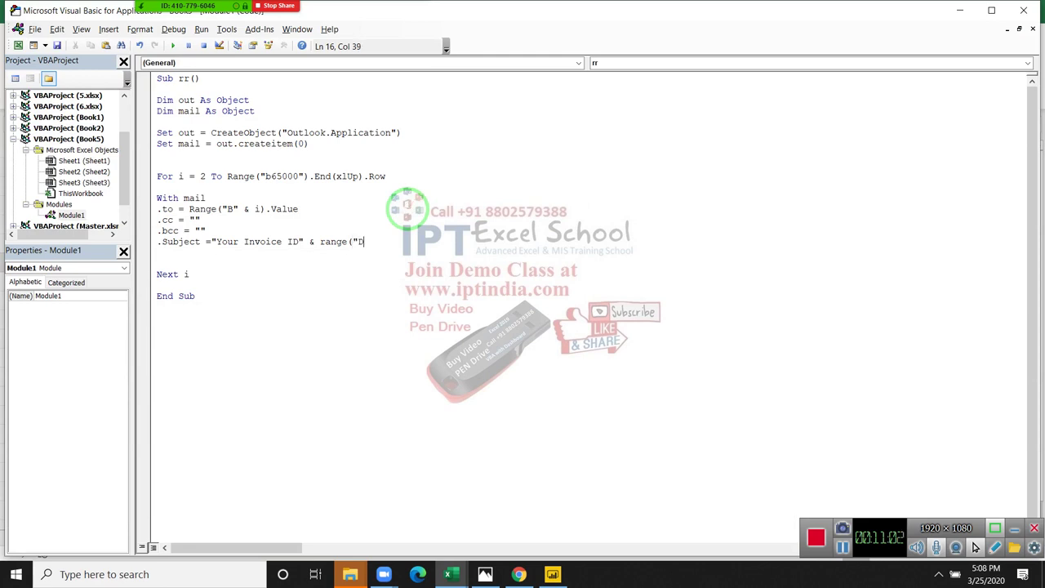
{"action": "type", "text": "\" & i"}
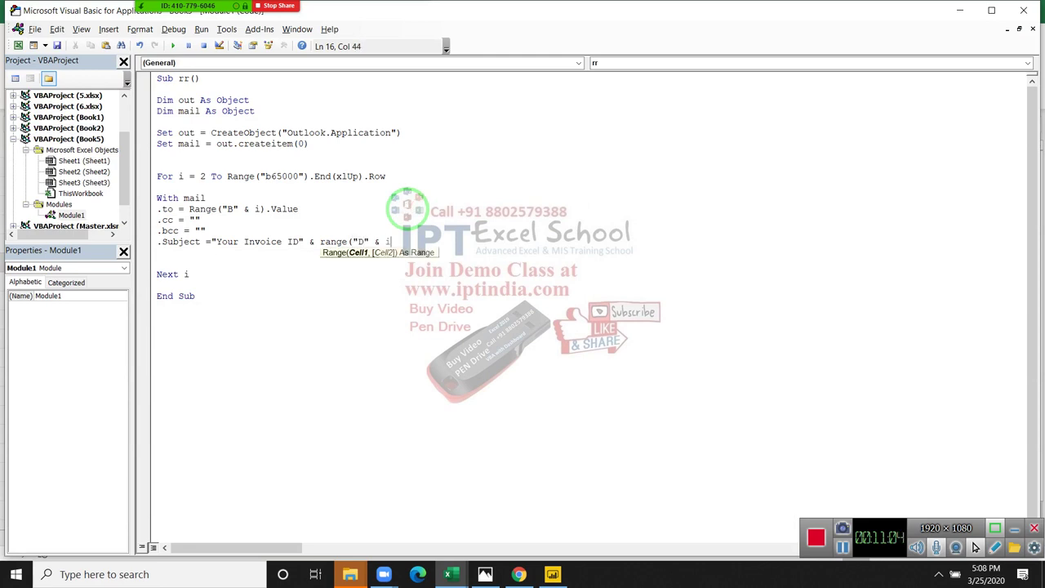
{"action": "type", "text": ").v"}
{"action": "key", "text": "Tab"}
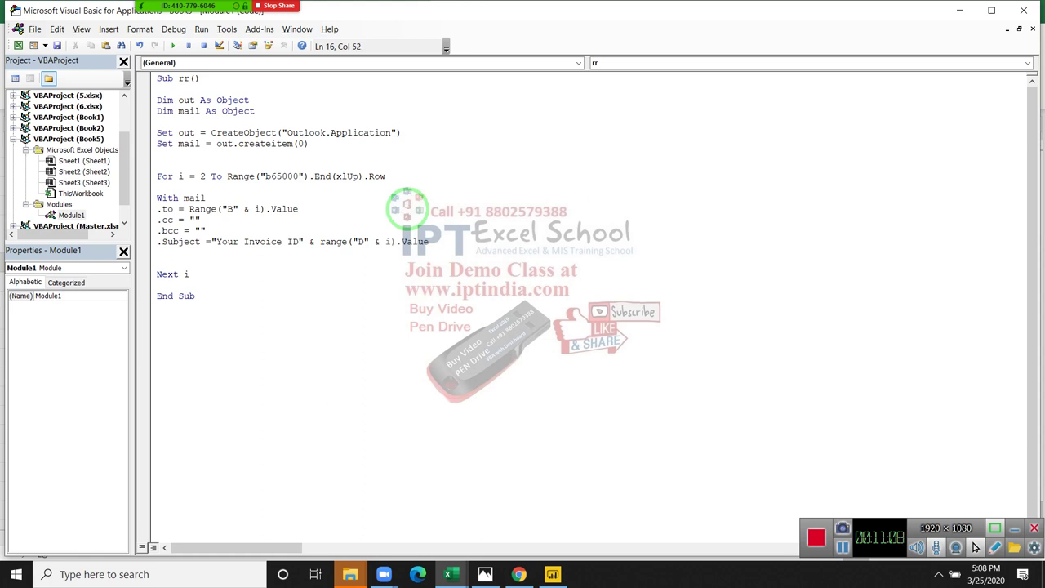
{"action": "type", "text": "& \""}
{"action": "type", "text": "Deatils"}
{"action": "key", "text": "Return"}
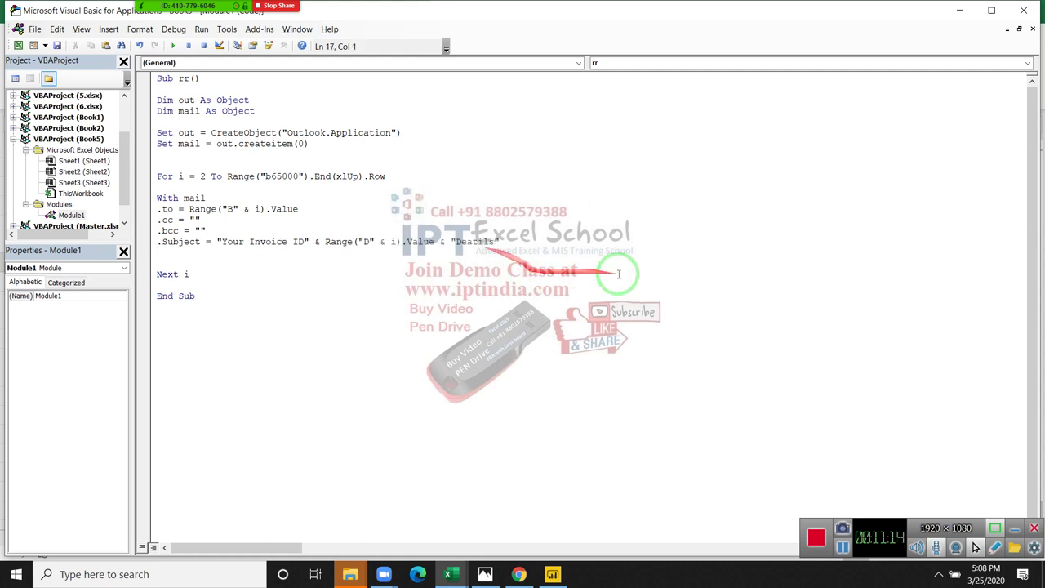
- Add a hyphen after ID in the subject text and start a new dot line below it
{"action": "left_click", "coordinate": [457, 242]}
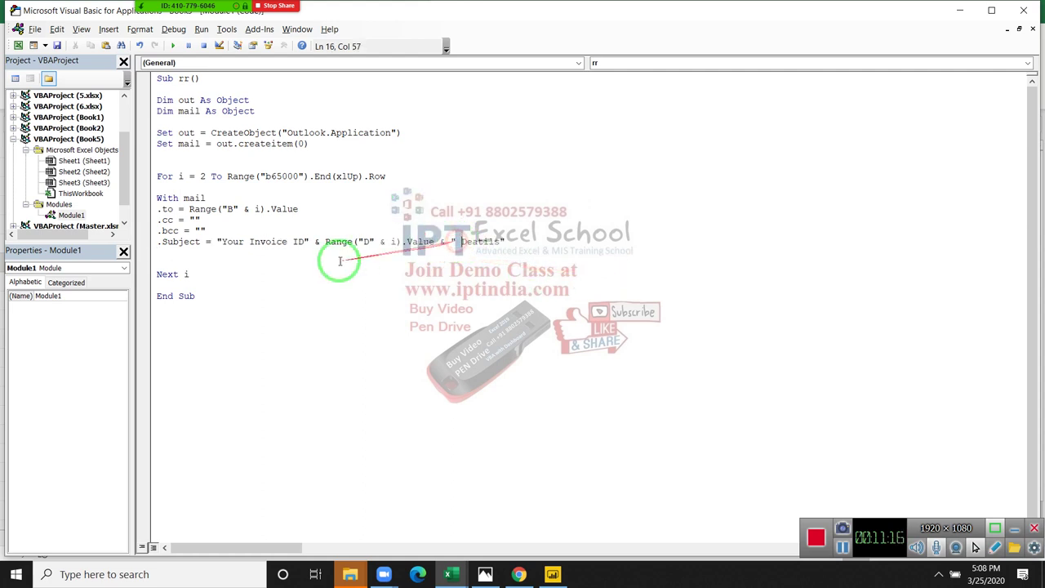
{"action": "left_click", "coordinate": [304, 242]}
{"action": "type", "text": "-"}
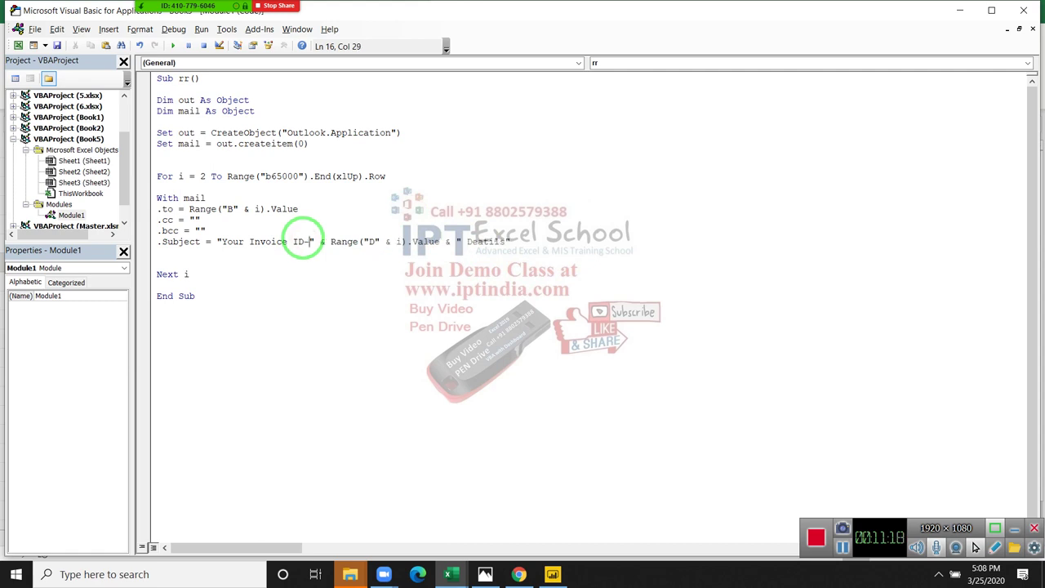
{"action": "left_click", "coordinate": [209, 259]}
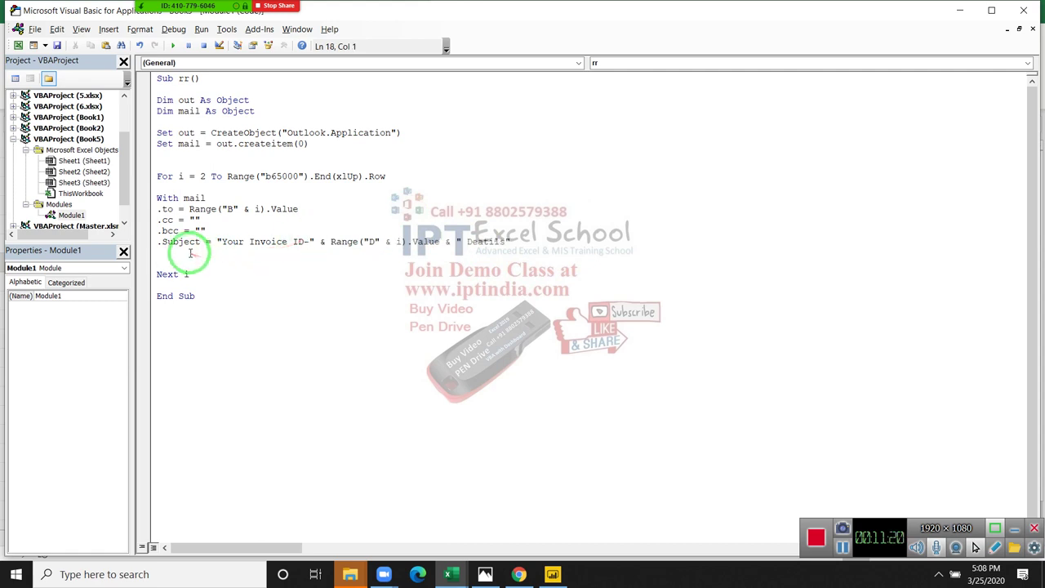
{"action": "left_click", "coordinate": [190, 249]}
{"action": "type", "text": "."}
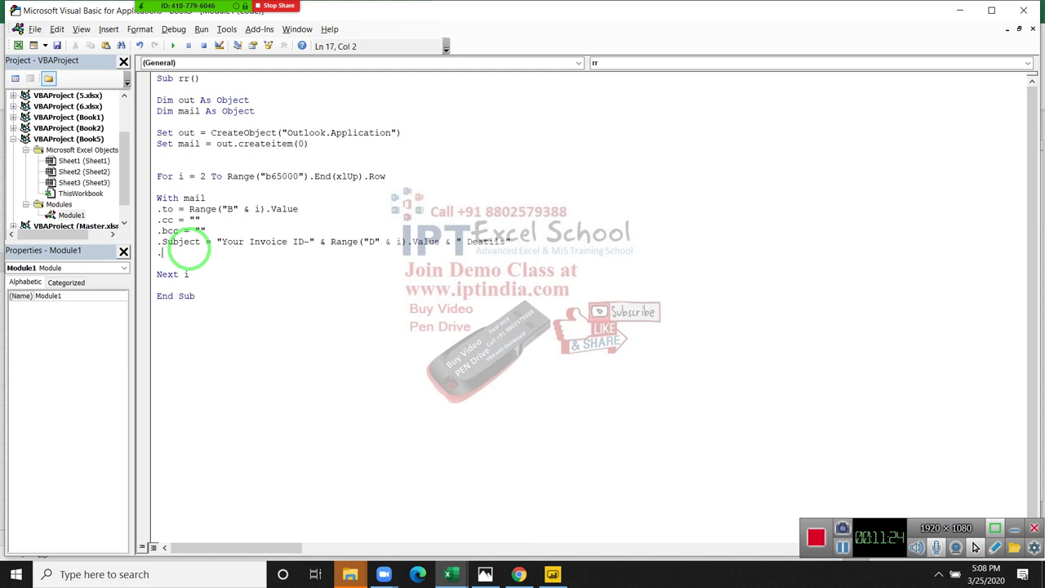
{"action": "left_click", "coordinate": [464, 245]}
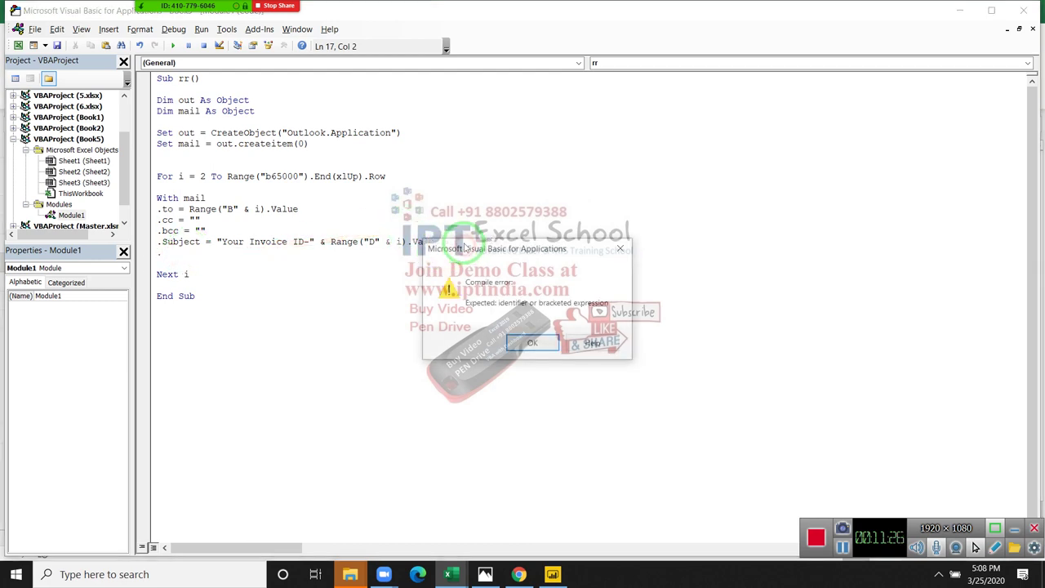
- Dismiss the compile error and type .attachments.add on the line below the subject
{"action": "key", "text": "Return"}
{"action": "left_click_drag", "start_coordinate": [459, 242], "coordinate": [507, 241]}
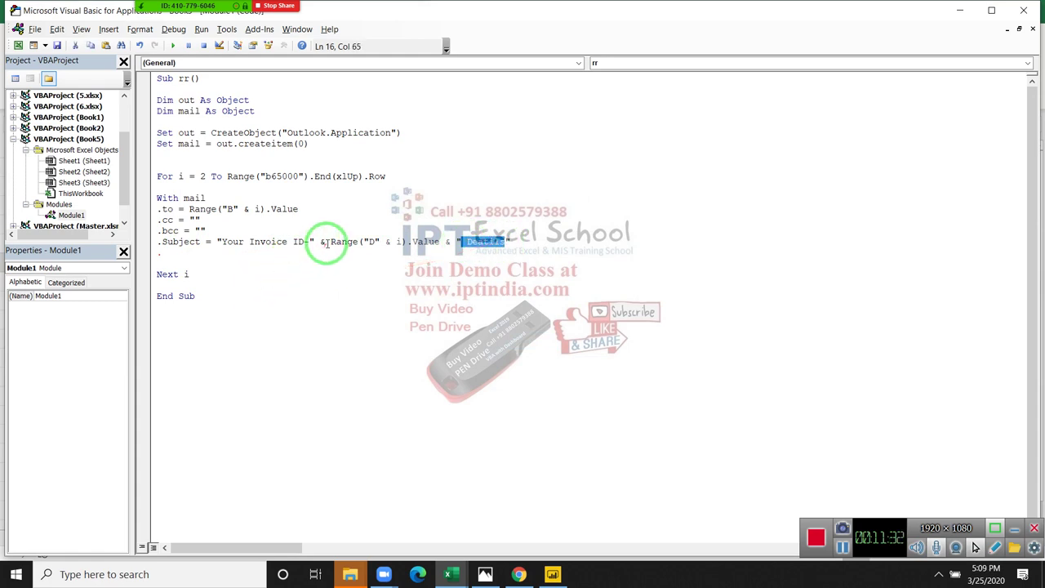
{"action": "double_click", "coordinate": [373, 241]}
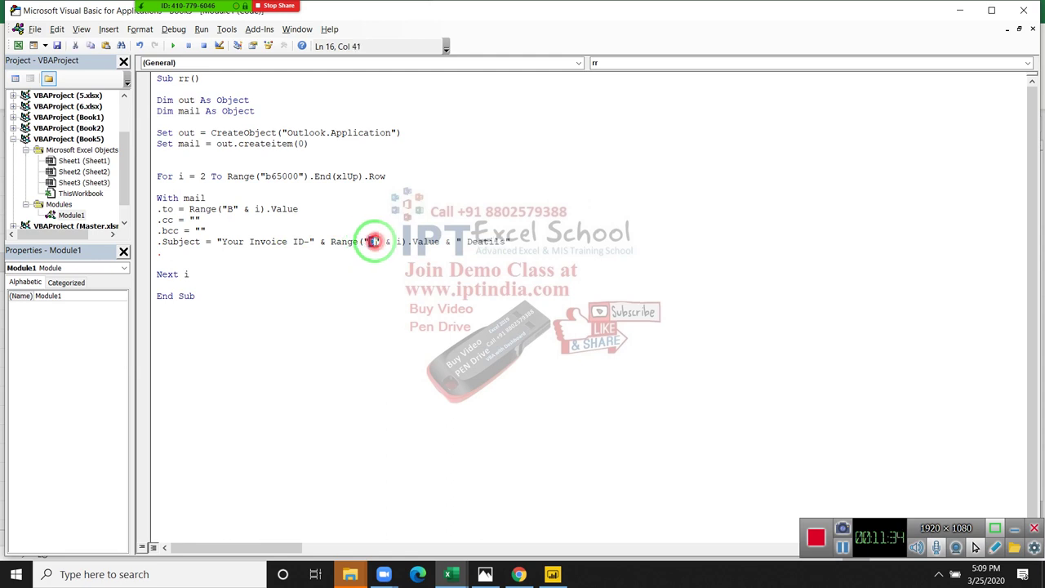
{"action": "left_click", "coordinate": [228, 252]}
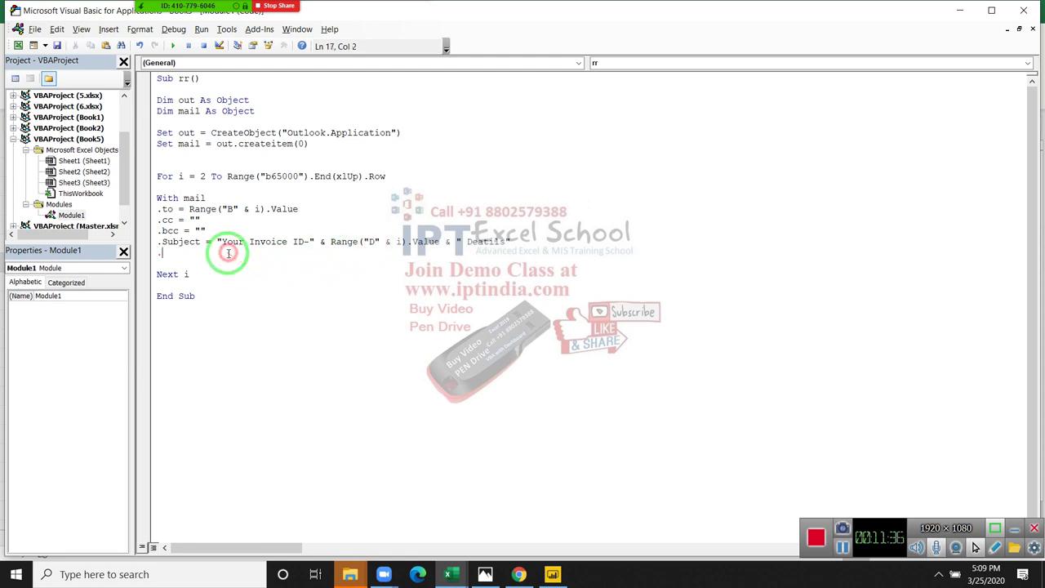
{"action": "key", "text": "BackSpace"}
{"action": "type", "text": "atta"}
{"action": "type", "text": "ch"}
{"action": "type", "text": "m"}
{"action": "type", "text": "ents"}
{"action": "type", "text": ".add"}
- Copy the Ivice ID values 145, 25, 62, 25 from D2:D5 into Path/Att cells C2:C5
{"action": "key", "text": "alt+Tab"}
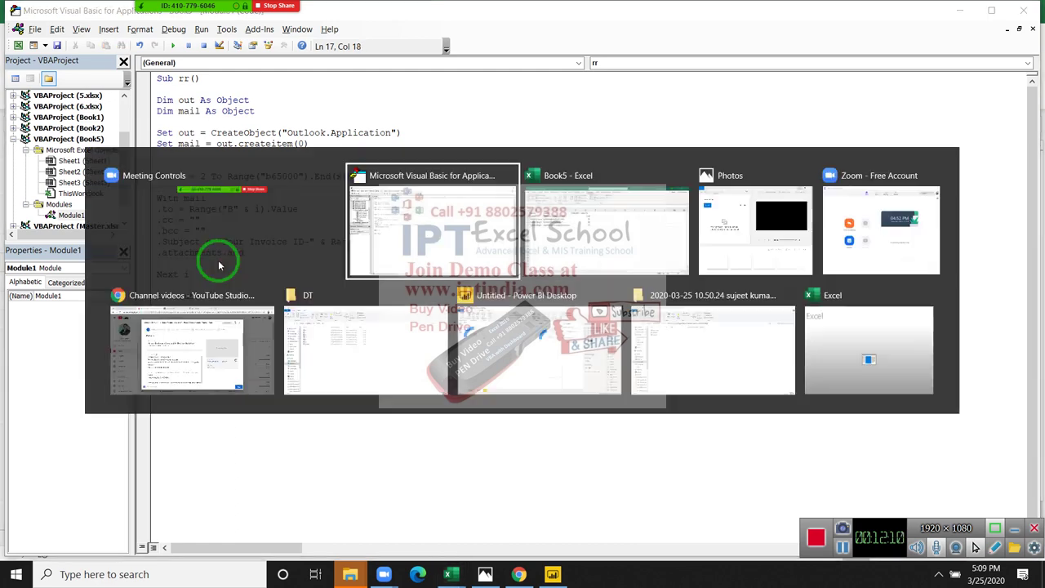
{"action": "key", "text": "alt+Tab"}
{"action": "left_click", "coordinate": [347, 186]}
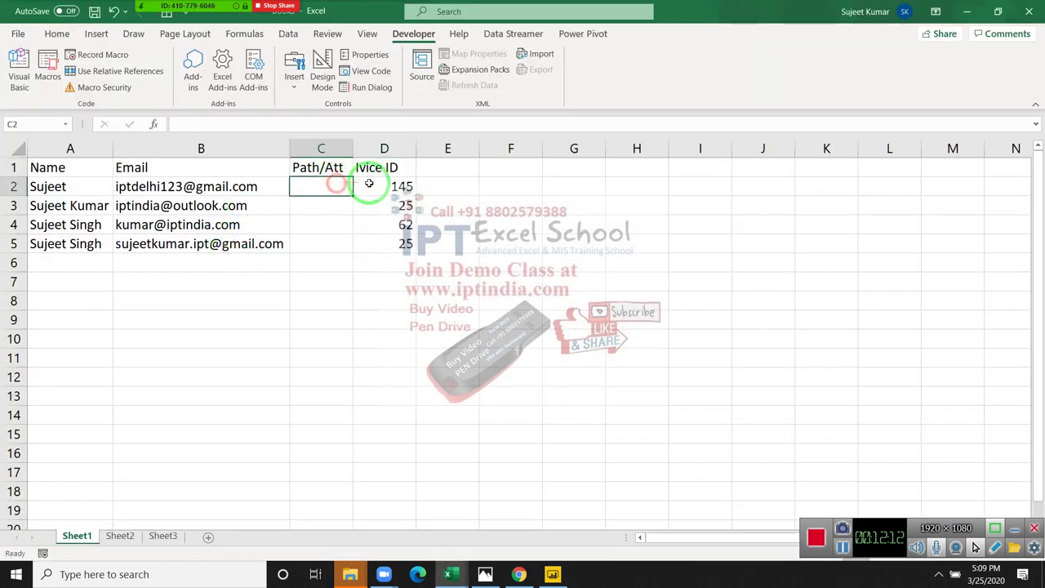
{"action": "left_click", "coordinate": [381, 168]}
{"action": "left_click_drag", "start_coordinate": [384, 186], "coordinate": [386, 243]}
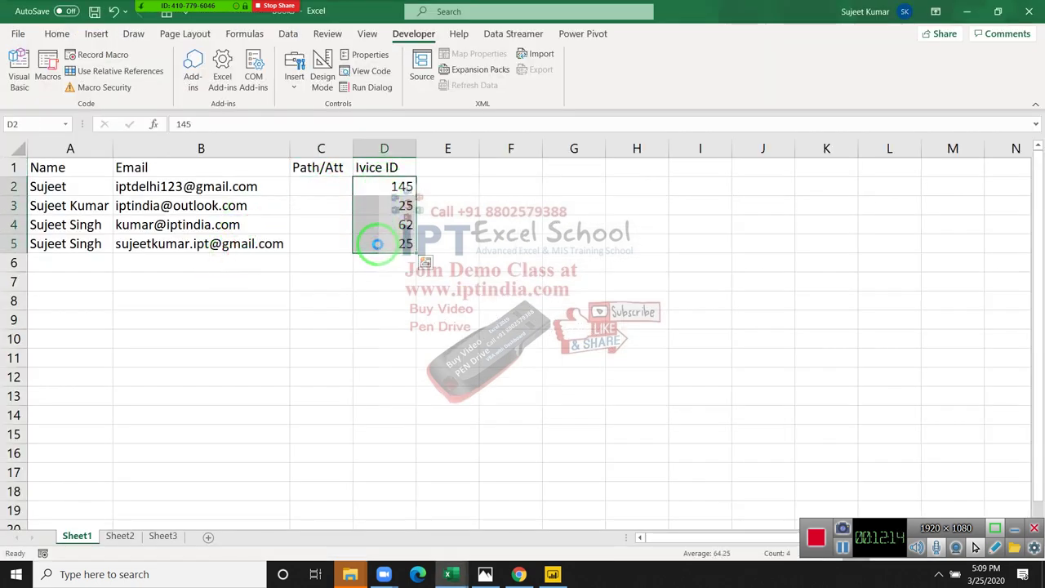
{"action": "key", "text": "ctrl+c"}
{"action": "left_click", "coordinate": [322, 187]}
{"action": "key", "text": "ctrl+v"}
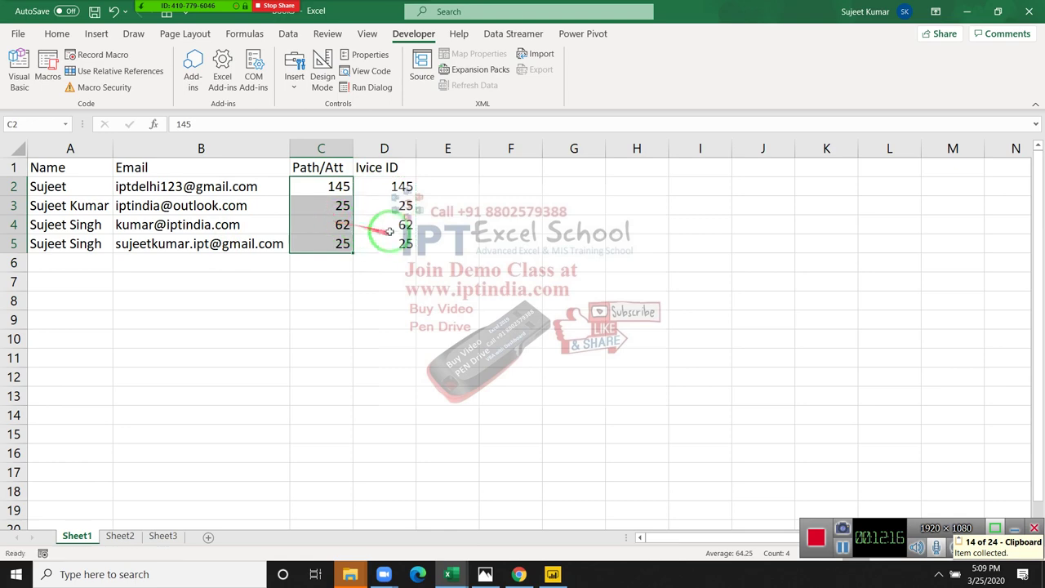
{"action": "left_click", "coordinate": [397, 187]}
{"action": "left_click", "coordinate": [327, 189]}
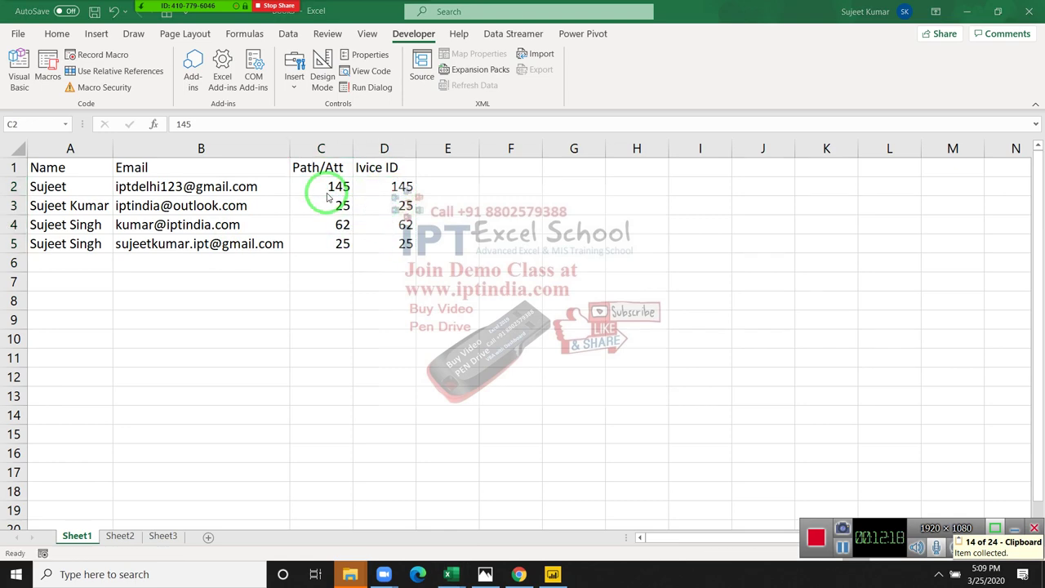
{"action": "key", "text": "alt+Tab"}
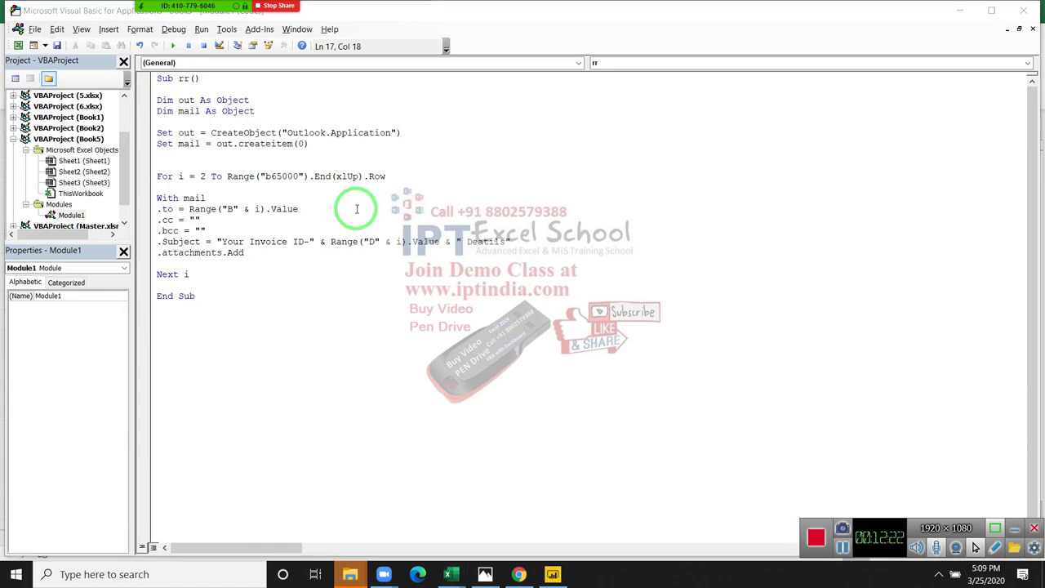
- Bring up the DT folder, select workbooks 1 through 6, and copy the folder's full path from the address bar
{"action": "mouse_move", "coordinate": [353, 574]}
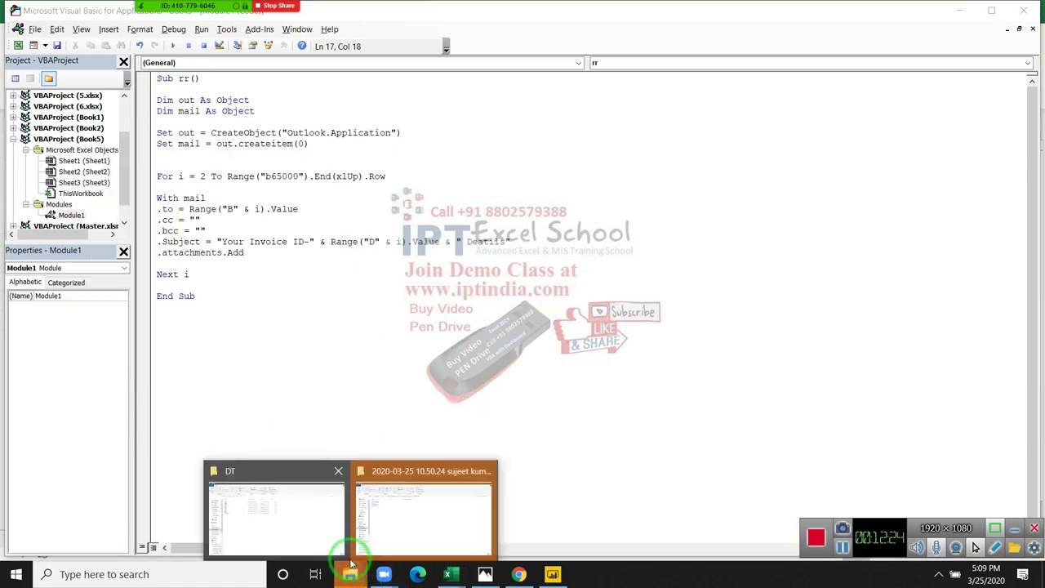
{"action": "left_click", "coordinate": [303, 520]}
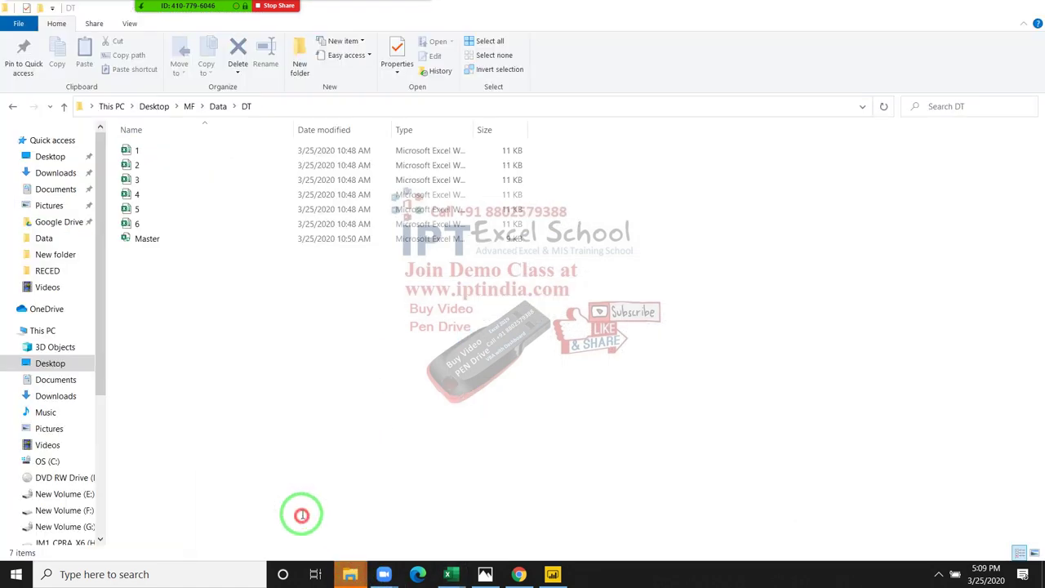
{"action": "left_click", "coordinate": [181, 227]}
{"action": "left_click", "coordinate": [172, 153], "text": "shift"}
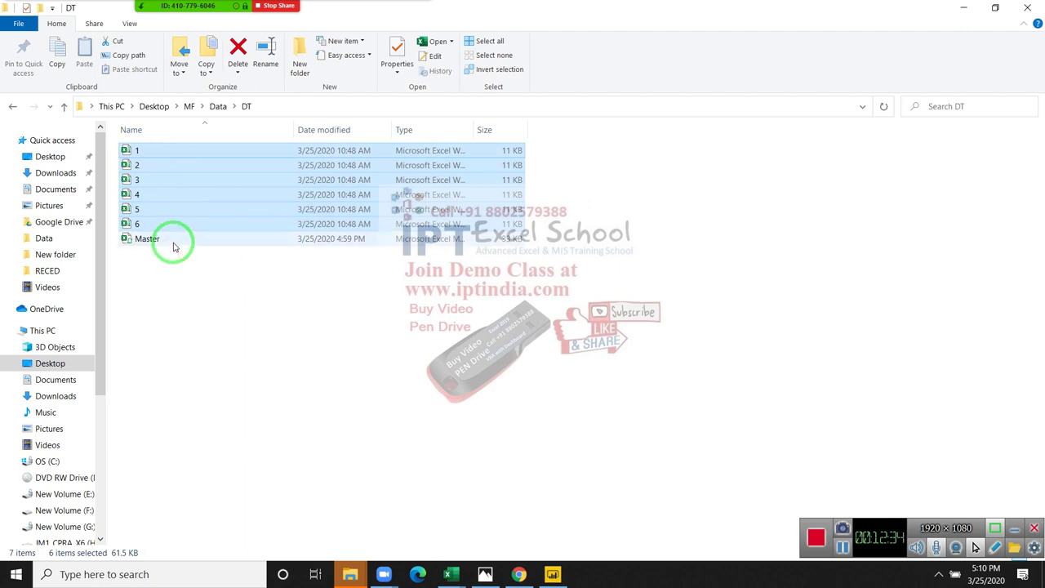
{"action": "left_click", "coordinate": [286, 107]}
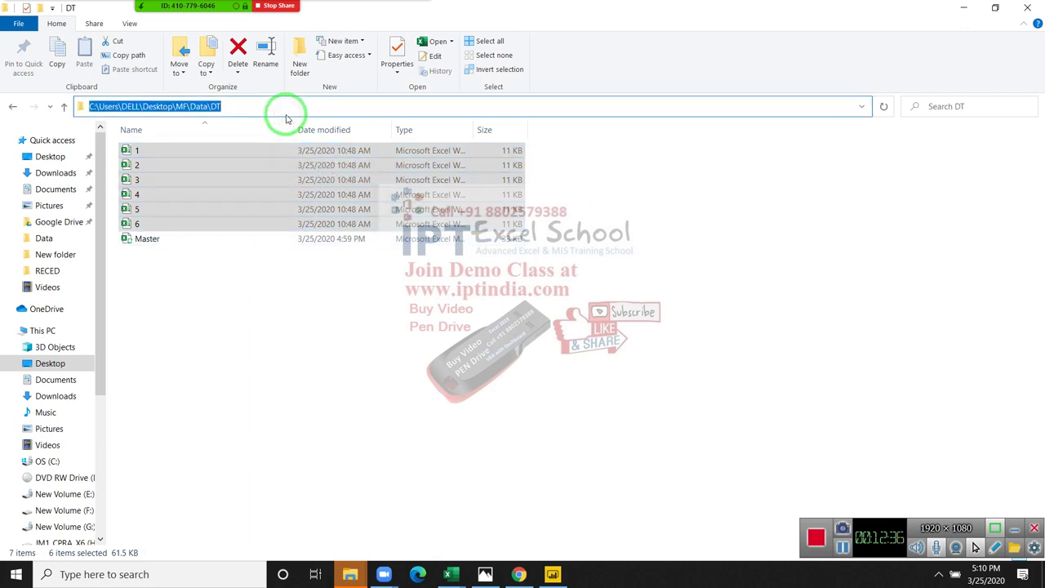
{"action": "key", "text": "ctrl+c"}
{"action": "left_click", "coordinate": [264, 322]}
- Enter 1, 2, 4, 5 into the Path/Att cells C2:C5
{"action": "key", "text": "alt+Tab"}
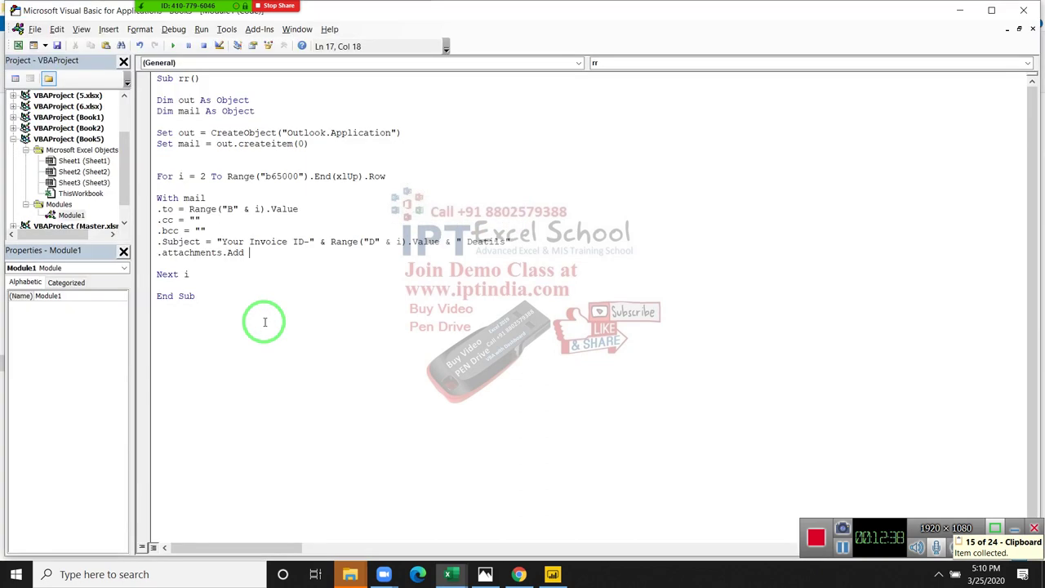
{"action": "key", "text": "alt+Tab"}
{"action": "key", "text": "alt+Tab"}
{"action": "key", "text": "alt+Tab"}
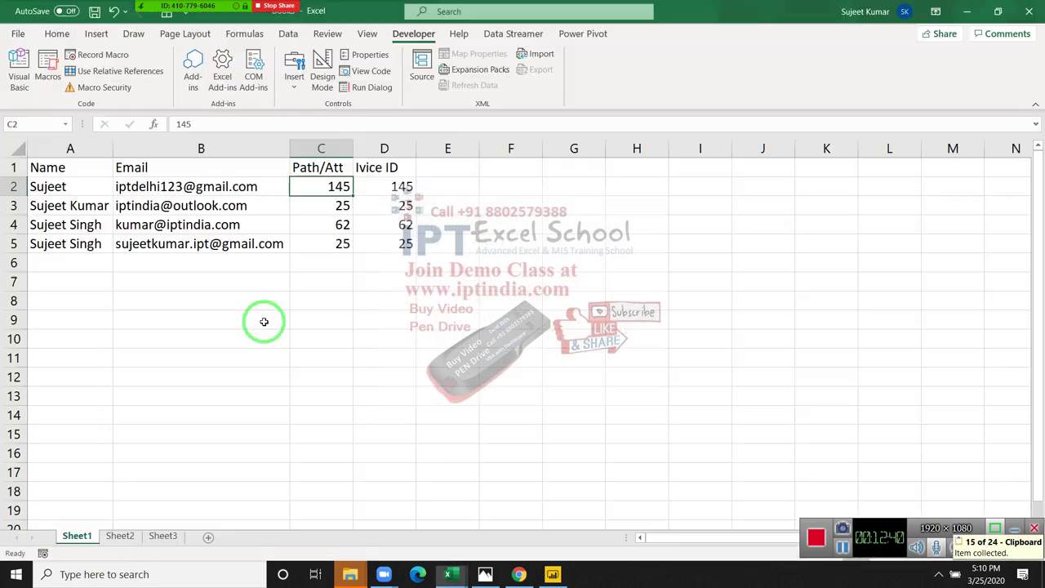
{"action": "type", "text": "1"}
{"action": "key", "text": "Return"}
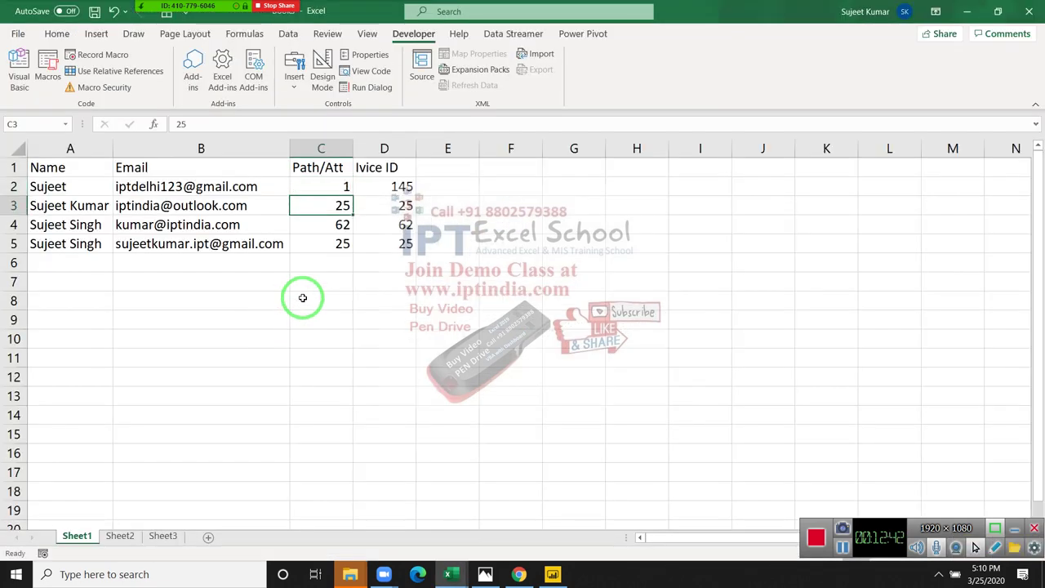
{"action": "type", "text": "2"}
{"action": "key", "text": "Return"}
{"action": "type", "text": "4"}
{"action": "key", "text": "Return"}
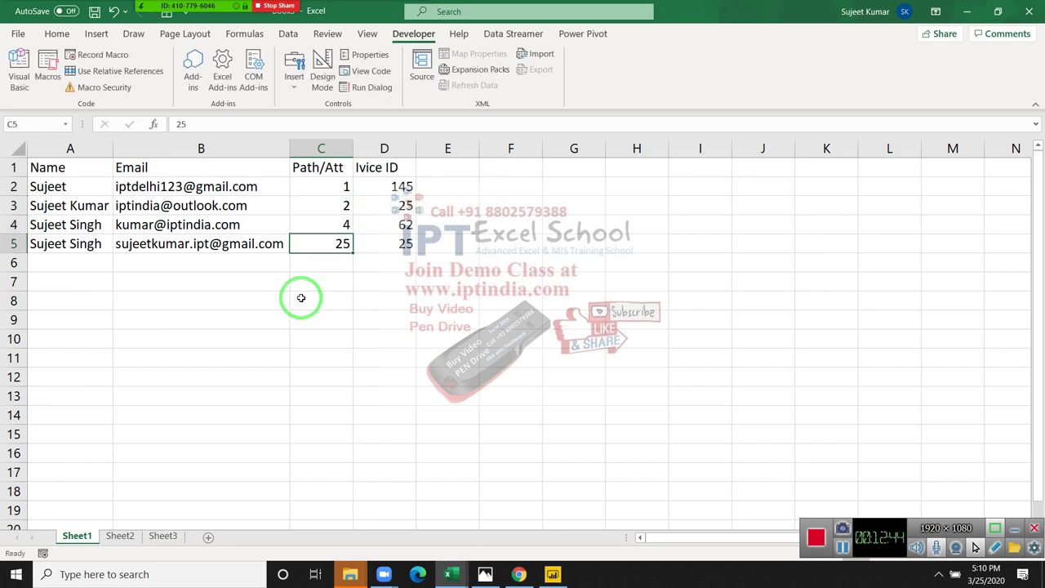
{"action": "type", "text": "5"}
{"action": "key", "text": "Return"}
- Enter 1, 2, 3, 5 into the Ivice ID cells D2:D5, then return to the macro code
{"action": "left_click", "coordinate": [379, 188]}
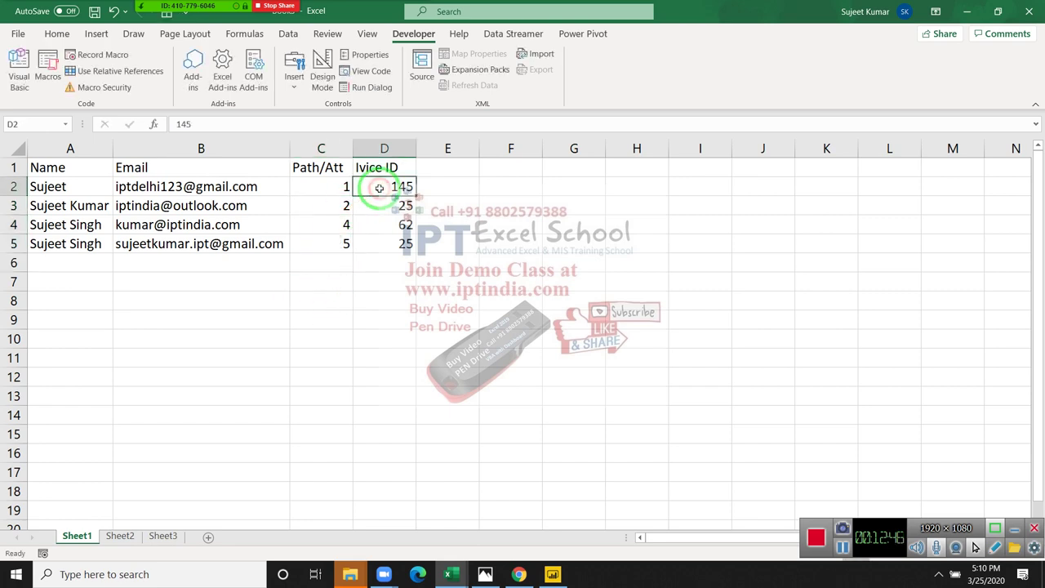
{"action": "type", "text": "1"}
{"action": "key", "text": "Return"}
{"action": "type", "text": "2"}
{"action": "key", "text": "Return"}
{"action": "type", "text": "3"}
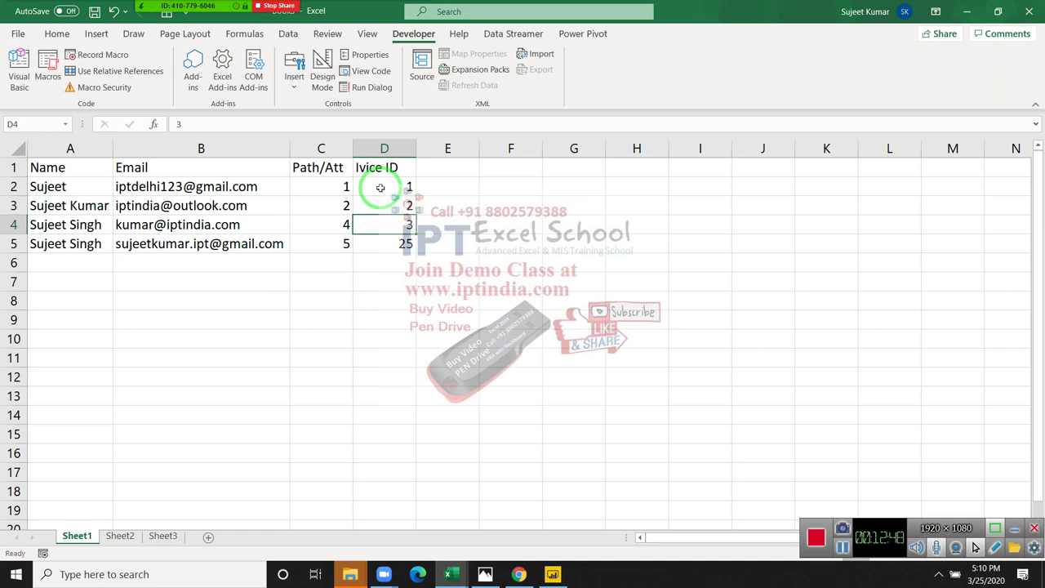
{"action": "key", "text": "Return"}
{"action": "type", "text": "5"}
{"action": "key", "text": "Return"}
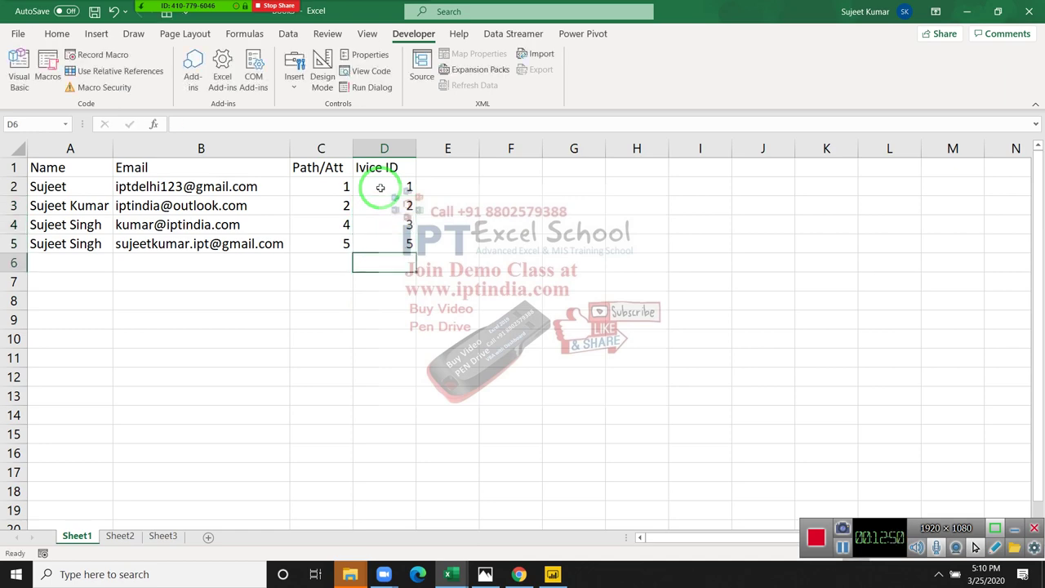
{"action": "left_click_drag", "start_coordinate": [381, 188], "coordinate": [384, 236]}
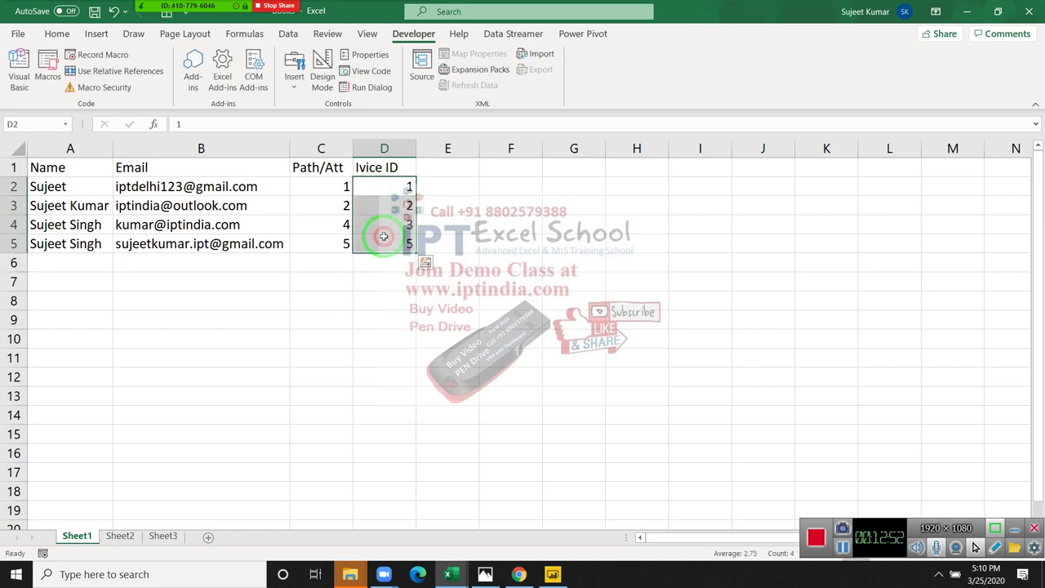
{"action": "key", "text": "alt+Tab"}
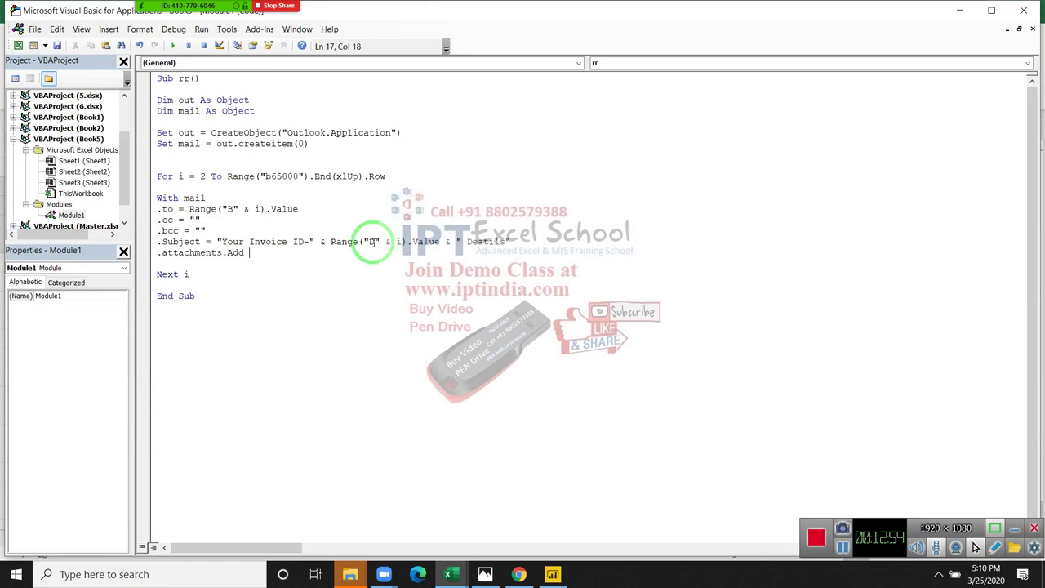
- Complete .attachments.Add with the pasted DT path & Range("C" & i) & ".pfd"
{"action": "key", "text": "ctrl+v"}
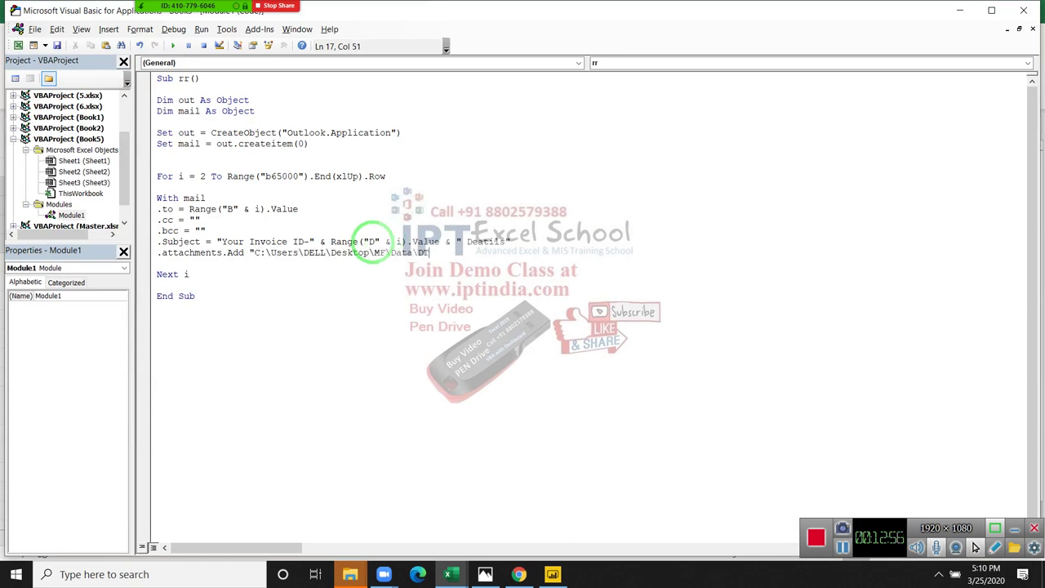
{"action": "type", "text": "\\\""}
{"action": "type", "text": " & rang"}
{"action": "type", "text": "e("}
{"action": "key", "text": "alt+F11"}
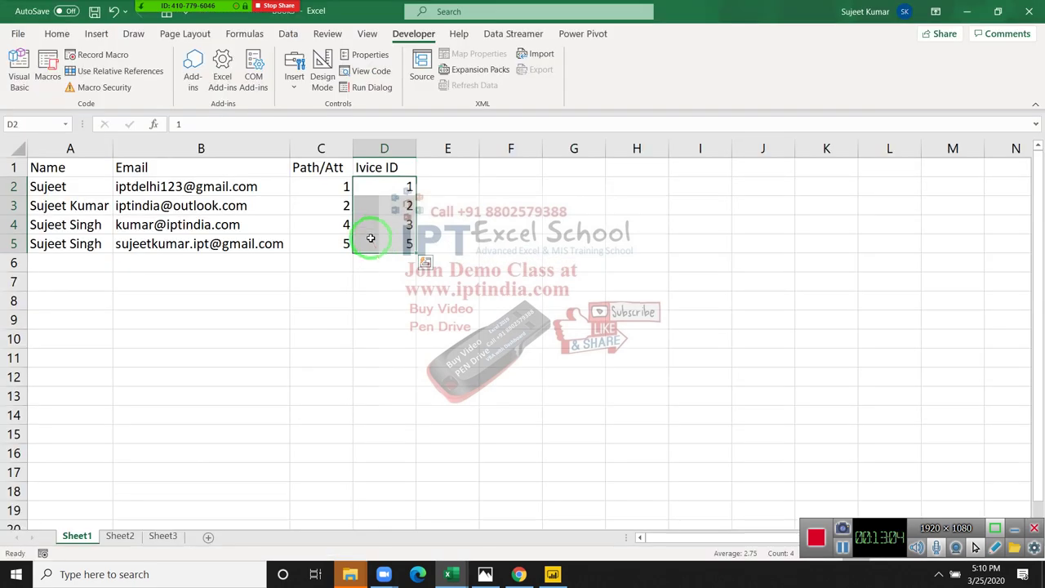
{"action": "key", "text": "alt+F11"}
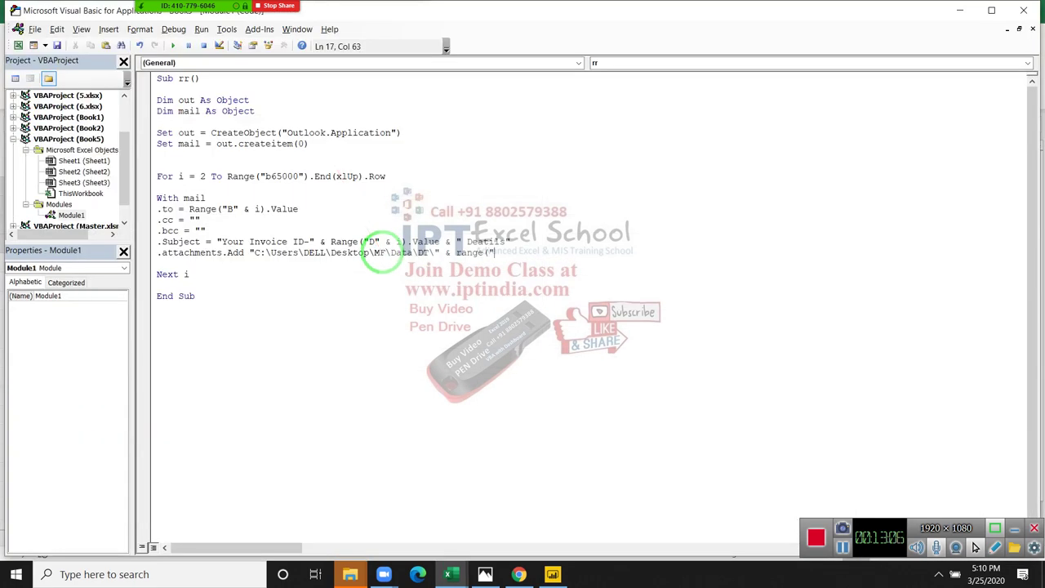
{"action": "type", "text": "C\" & "}
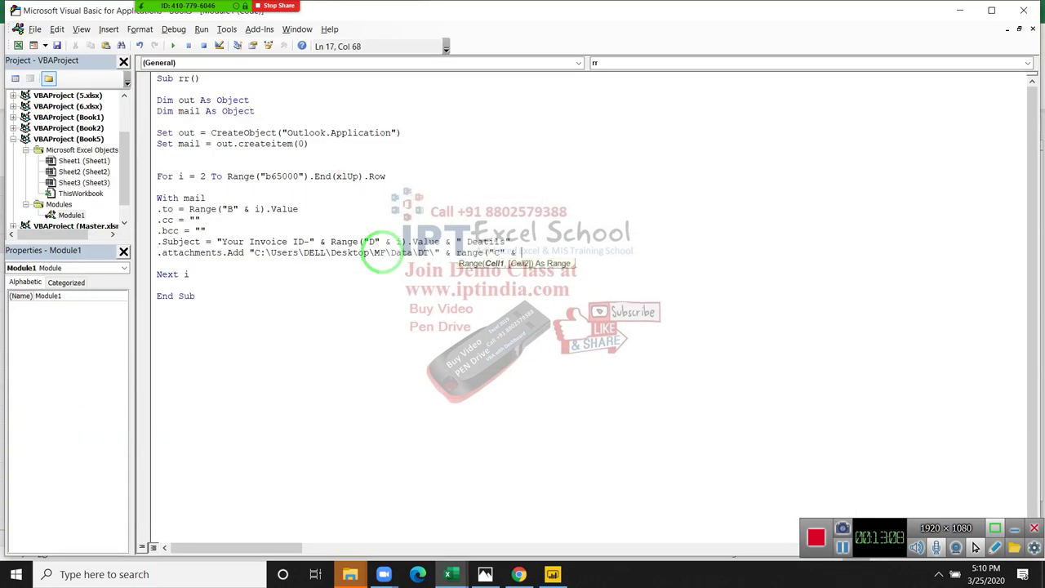
{"action": "type", "text": "i)"}
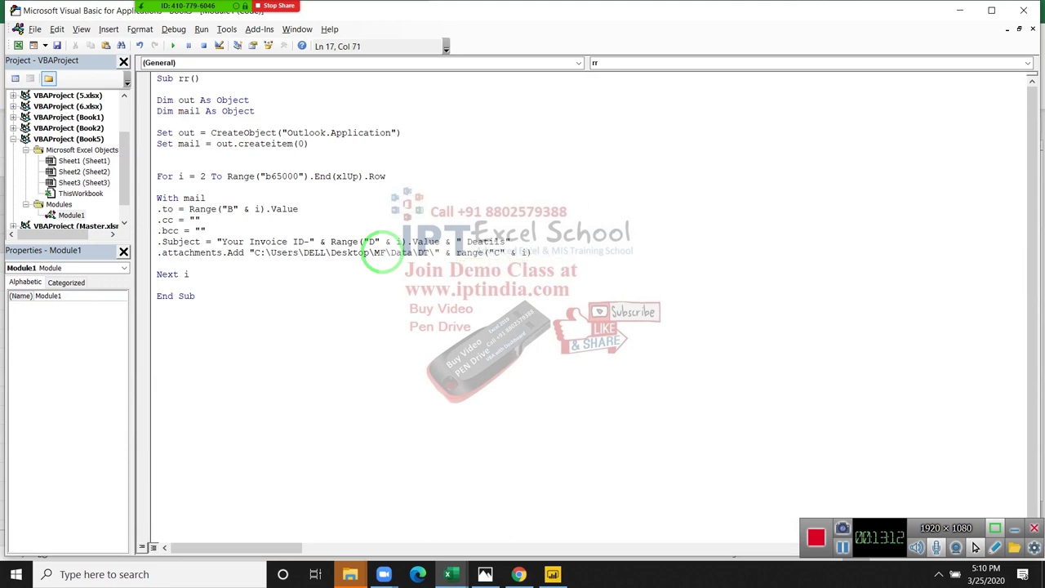
{"action": "type", "text": " & \""}
{"action": "type", "text": ".pfd"}
{"action": "type", "text": "\""}
- Add a .send line under the attachment line and blank lines after Next i
{"action": "key", "text": "Down"}
{"action": "type", "text": "se"}
{"action": "type", "text": "nd"}
{"action": "key", "text": "Down"}
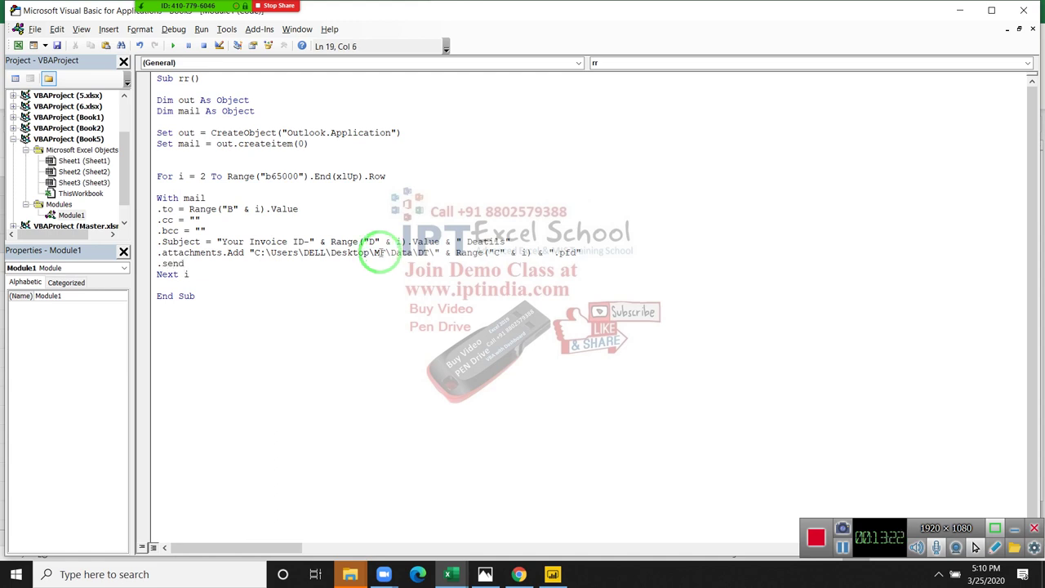
{"action": "left_click", "coordinate": [310, 278]}
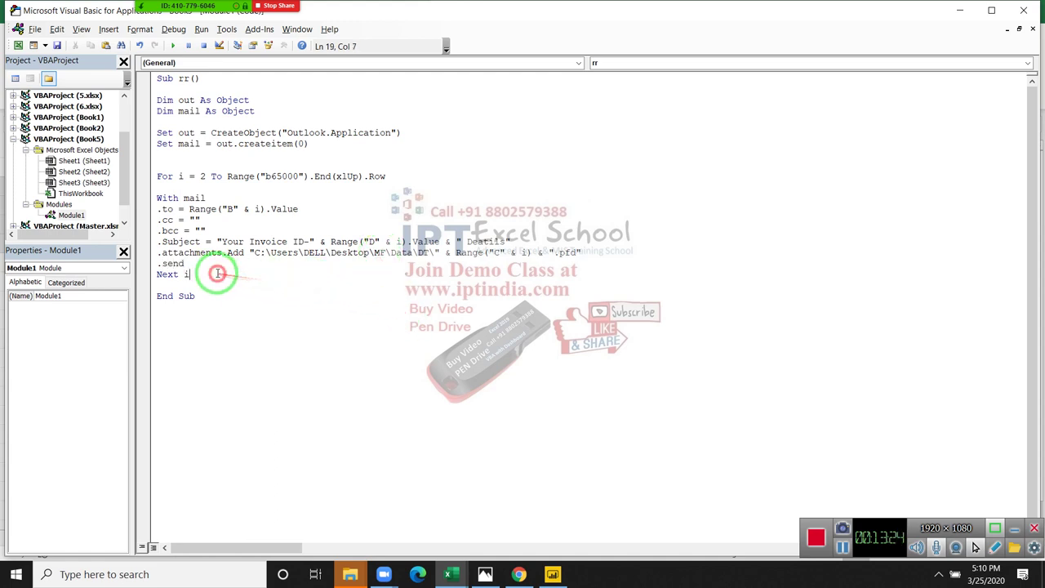
{"action": "key", "text": "Return"}
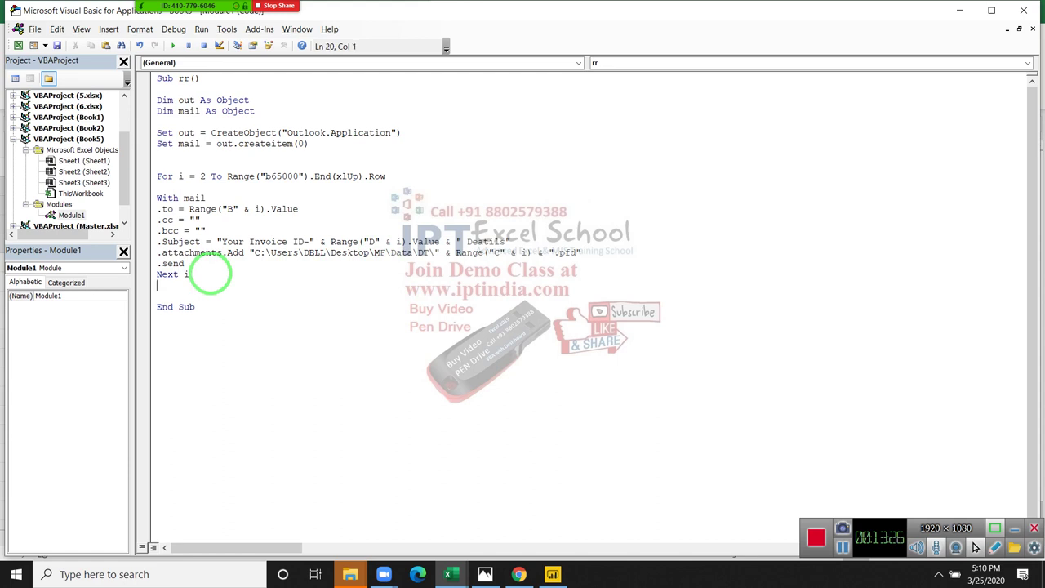
{"action": "key", "text": "Return"}
- Correct the .pfd typo to .pdf, then search Windows for Outlook
{"action": "left_click", "coordinate": [570, 253]}
{"action": "key", "text": "BackSpace"}
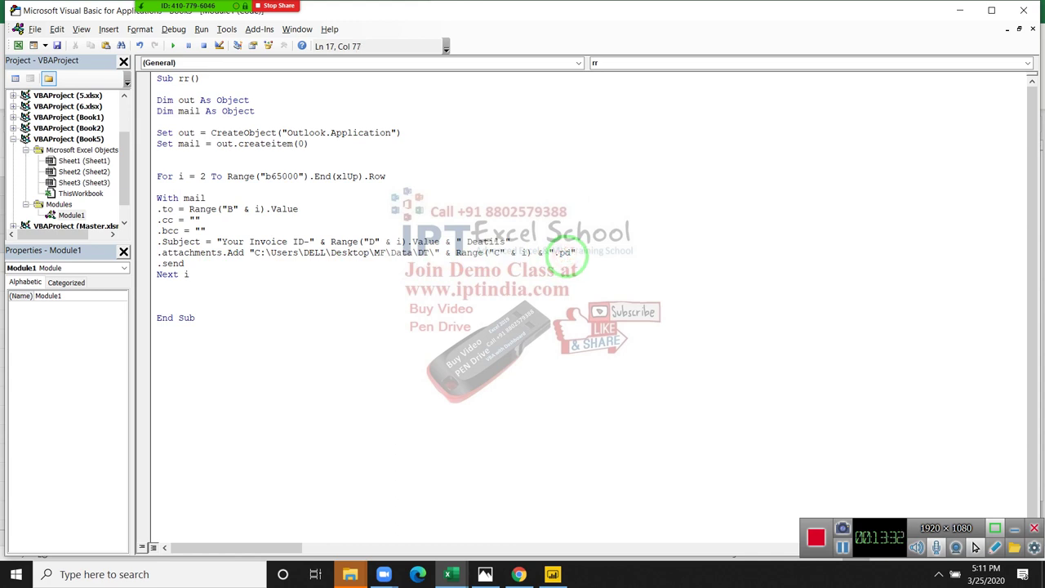
{"action": "type", "text": "f"}
{"action": "left_click", "coordinate": [276, 305]}
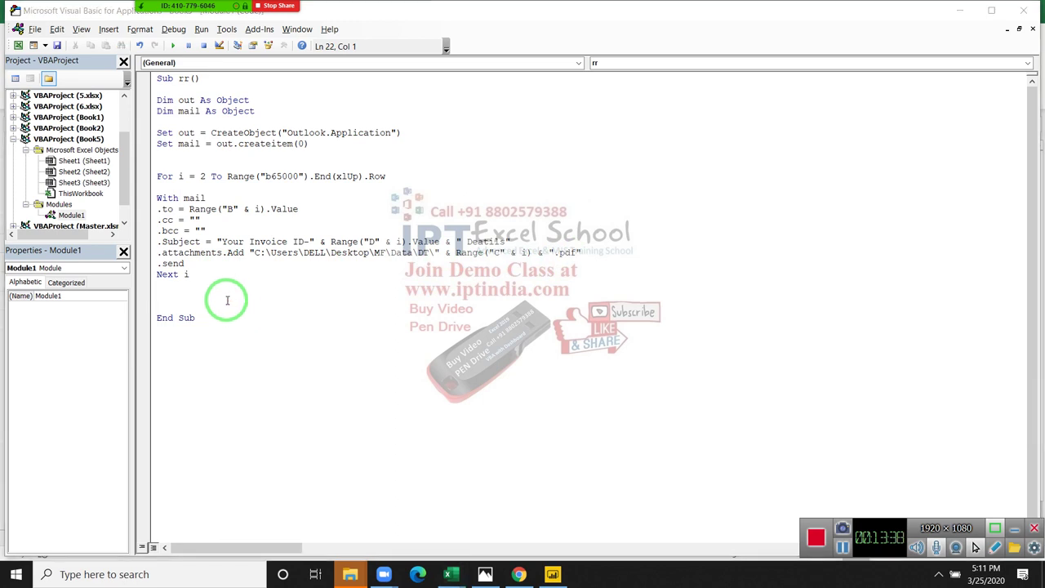
{"action": "key", "text": "super"}
{"action": "type", "text": "out"}
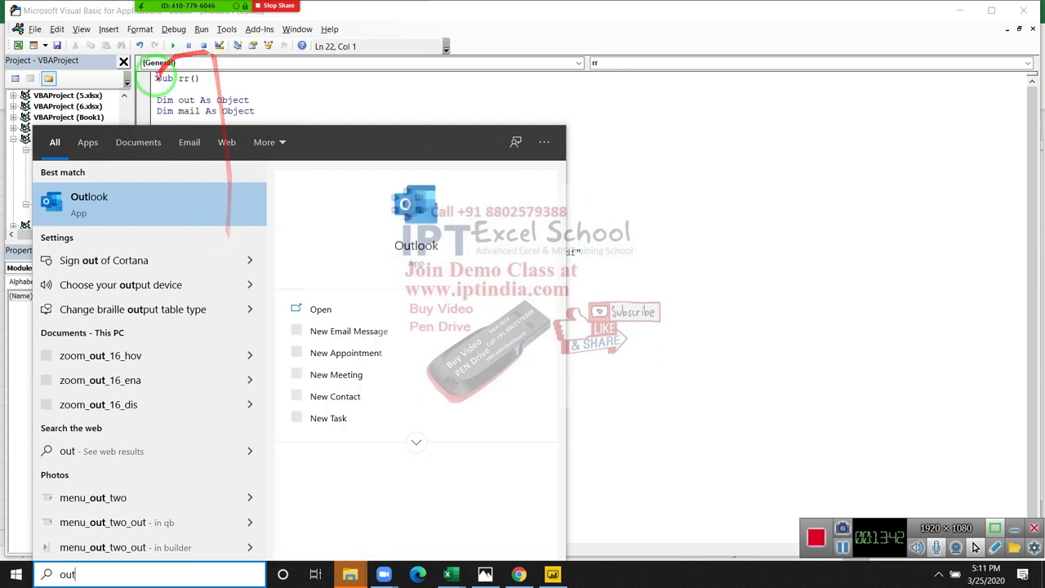
- Launch Outlook, then insert a blank line above Next i in the macro
{"action": "left_click", "coordinate": [416, 247]}
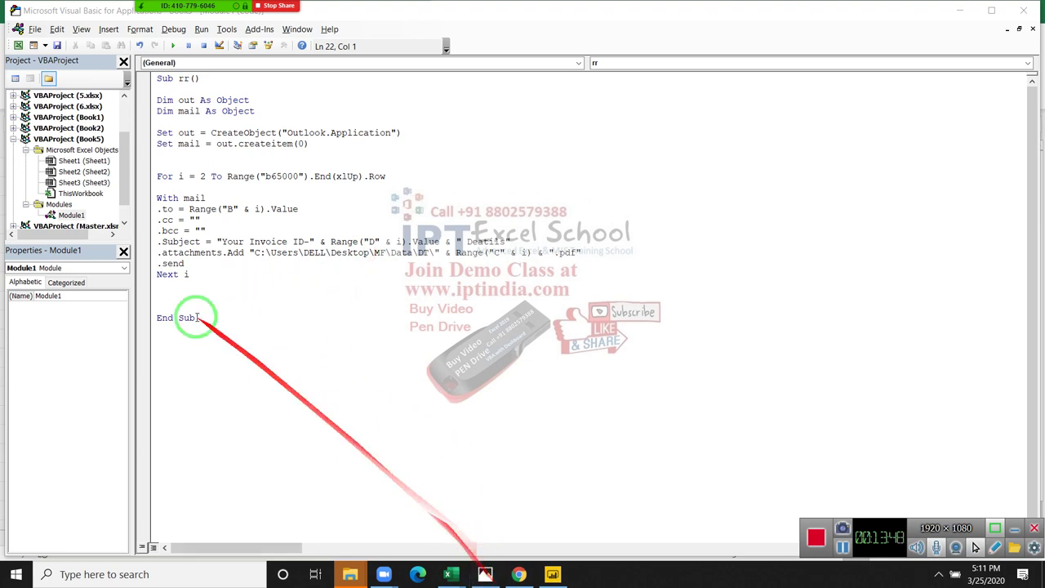
{"action": "left_click", "coordinate": [182, 294]}
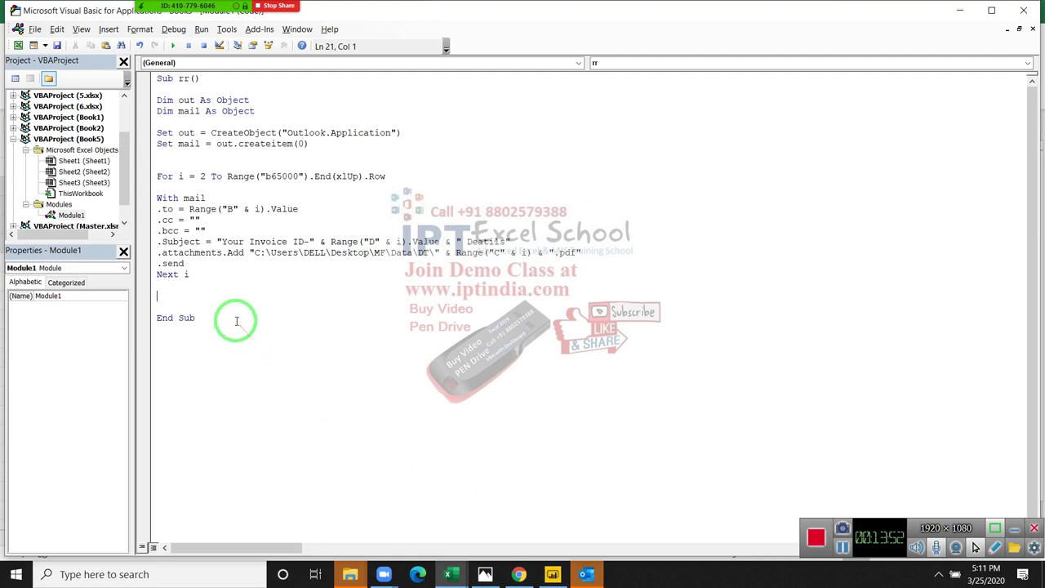
{"action": "key", "text": "Up"}
{"action": "key", "text": "Up"}
{"action": "key", "text": "Return"}
- Add a .body line: "Dear Sir", "Please find Attachement in This" and "Thanks" joined by vbNewLine
{"action": "key", "text": "Up"}
{"action": "key", "text": "Up"}
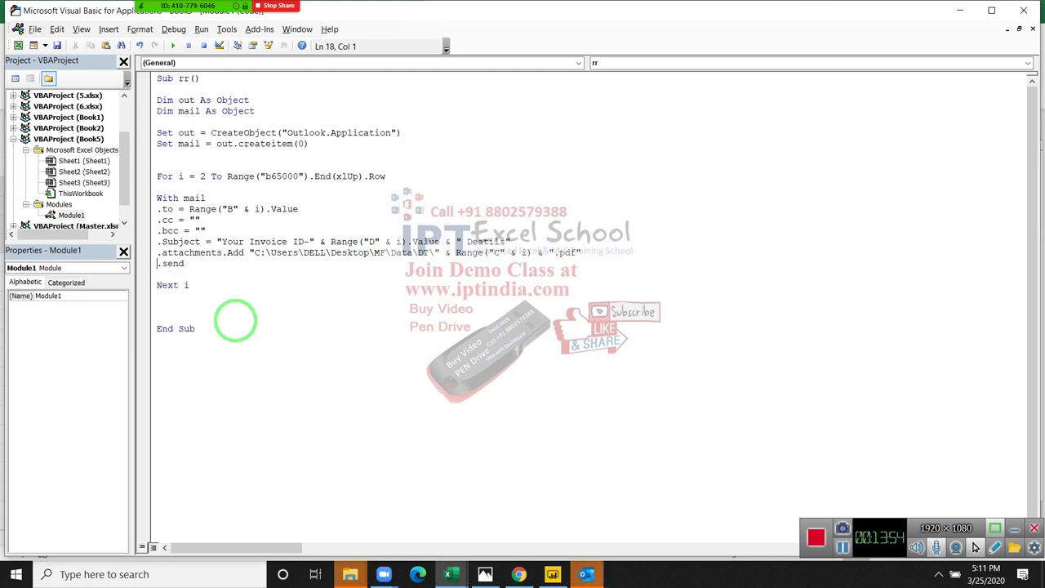
{"action": "key", "text": "Return"}
{"action": "key", "text": "Up"}
{"action": "type", "text": ".b"}
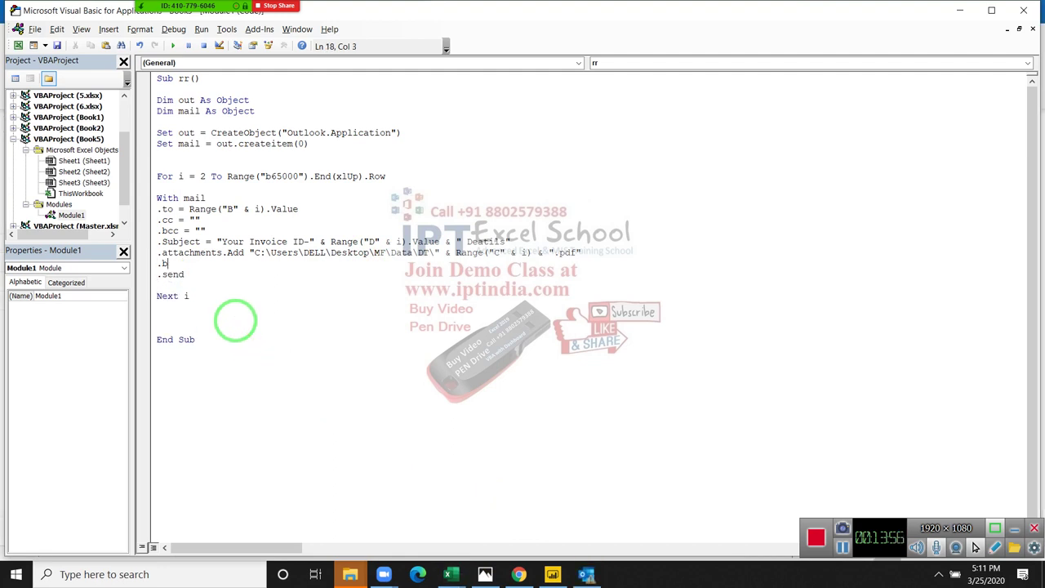
{"action": "type", "text": "ody "}
{"action": "type", "text": "= \""}
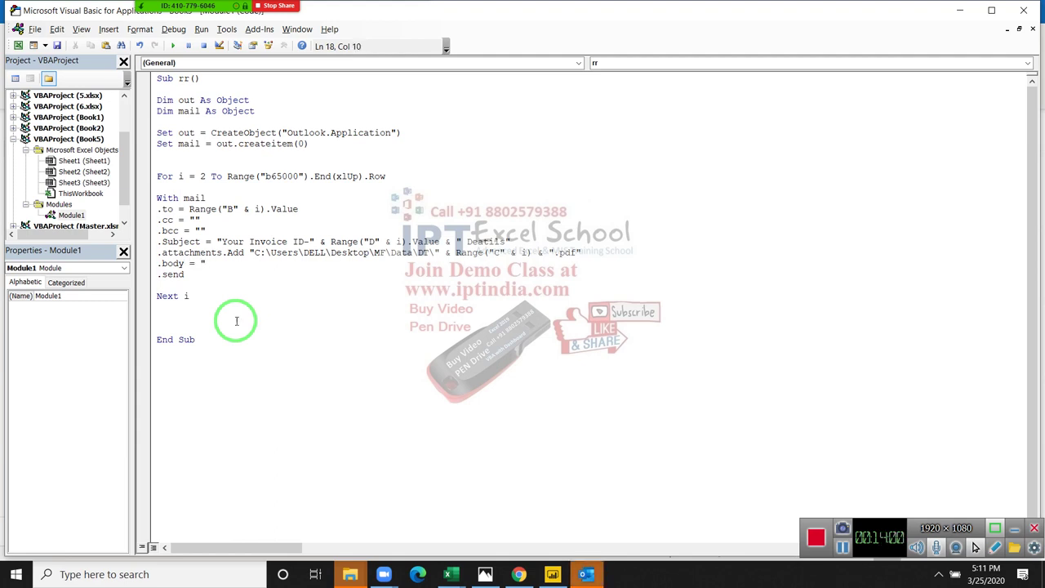
{"action": "type", "text": "Please Op"}
{"action": "type", "text": "en"}
{"action": "key", "text": "BackSpace"}
{"action": "key", "text": "BackSpace"}
{"action": "key", "text": "BackSpace"}
{"action": "key", "text": "BackSpace"}
{"action": "key", "text": "BackSpace"}
{"action": "key", "text": "BackSpace"}
{"action": "key", "text": "BackSpace"}
{"action": "key", "text": "BackSpace"}
{"action": "key", "text": "BackSpace"}
{"action": "key", "text": "BackSpace"}
{"action": "key", "text": "BackSpace"}
{"action": "type", "text": "Dear S"}
{"action": "type", "text": "ir\" "}
{"action": "type", "text": " vb"}
{"action": "type", "text": "ewline"}
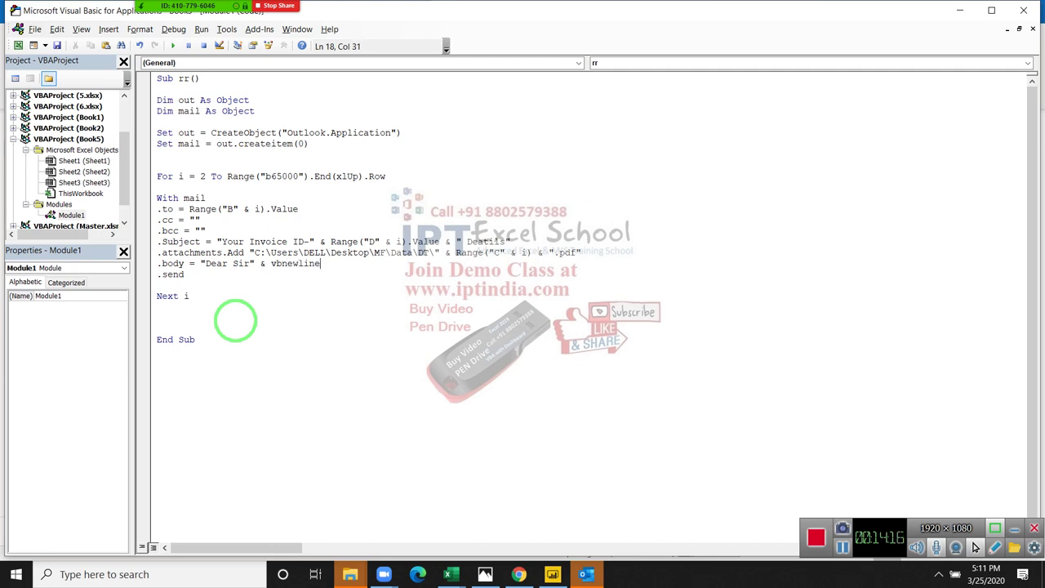
{"action": "type", "text": "& \"P"}
{"action": "type", "text": "lease"}
{"action": "type", "text": " fin"}
{"action": "type", "text": " Atta"}
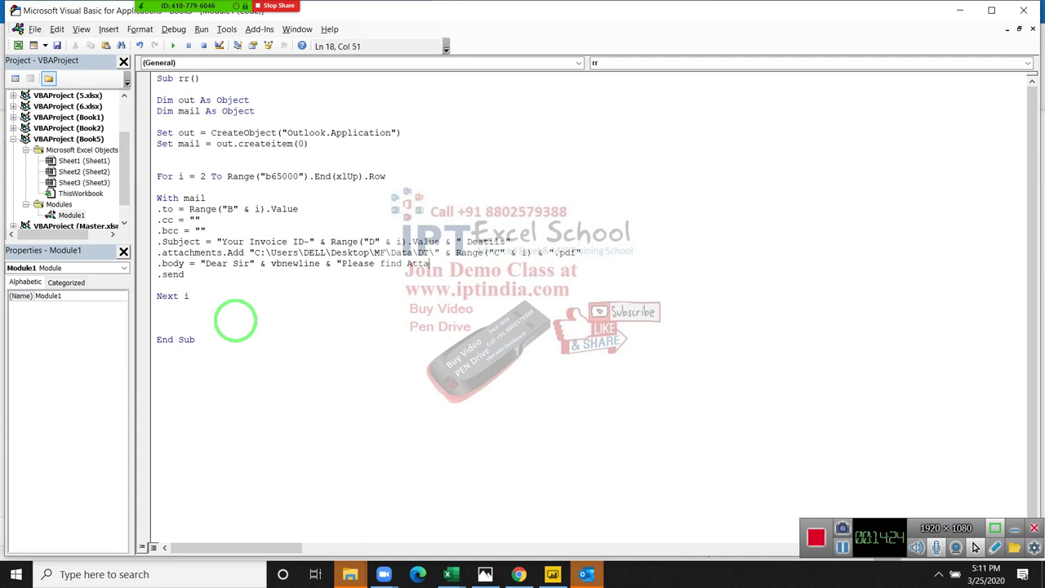
{"action": "type", "text": "chement"}
{"action": "type", "text": "in T"}
{"action": "type", "text": "his"}
{"action": "type", "text": "\""}
{"action": "type", "text": "&"}
{"action": "type", "text": "vb"}
{"action": "type", "text": "new"}
{"action": "type", "text": "ew"}
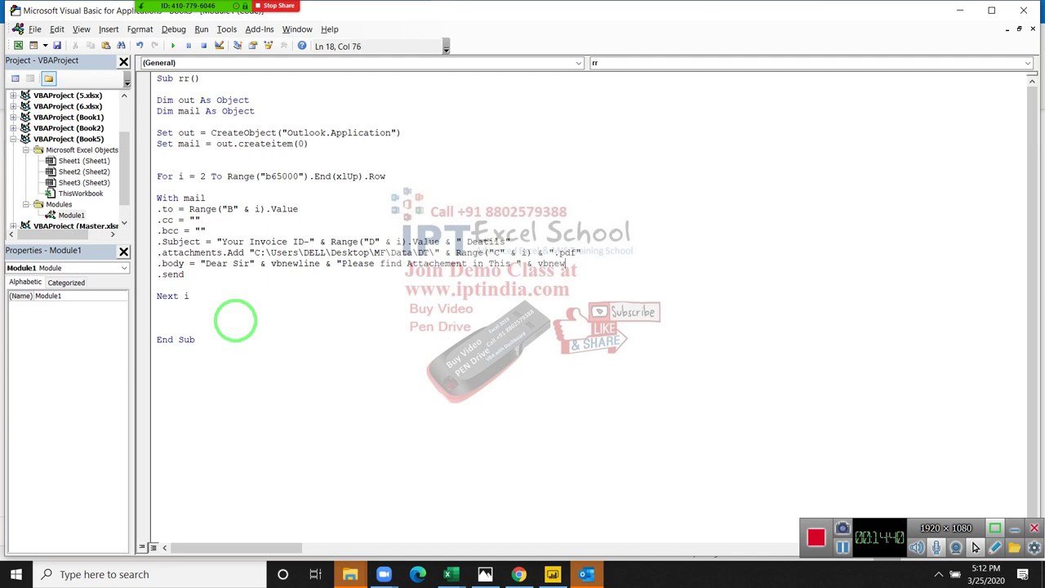
{"action": "type", "text": "line"}
{"action": "type", "text": "Thabn"}
{"action": "key", "text": "BackSpace"}
{"action": "key", "text": "BackSpace"}
{"action": "key", "text": "BackSpace"}
{"action": "type", "text": "ns"}
{"action": "key", "text": "BackSpace"}
- Close the Thanks string, then review the invoice ID cells D2:D5 and E1:E5 in the sheet
{"action": "type", "text": "\""}
{"action": "key", "text": "alt+F11"}
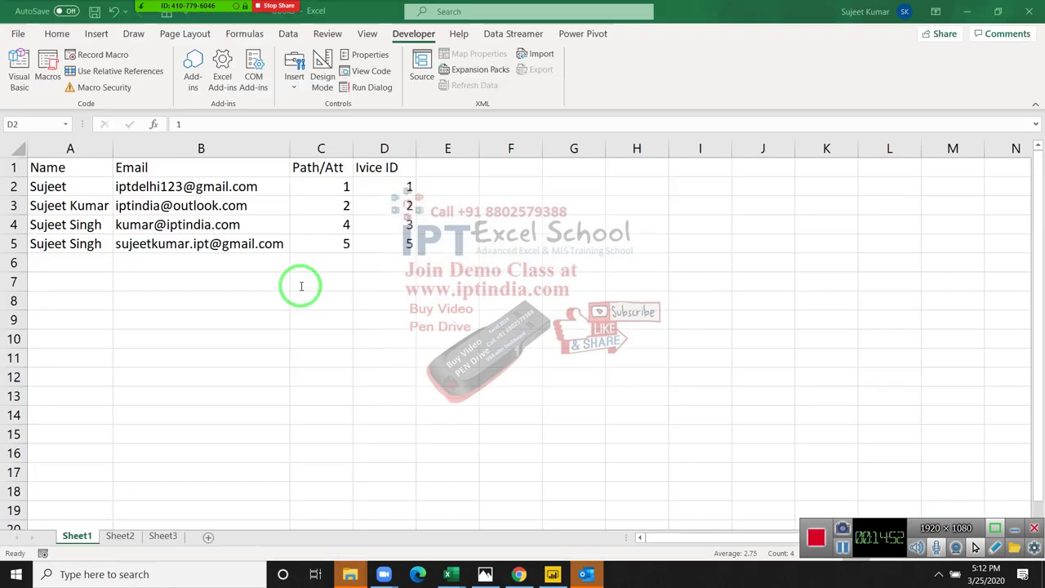
{"action": "left_click_drag", "start_coordinate": [299, 285], "coordinate": [387, 205]}
{"action": "left_click_drag", "start_coordinate": [441, 168], "coordinate": [436, 242]}
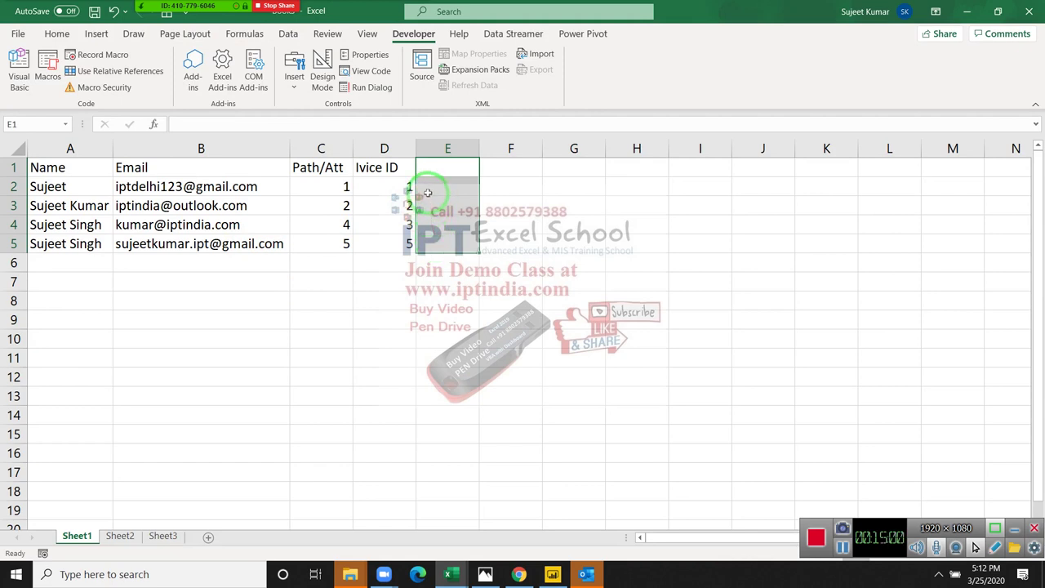
{"action": "key", "text": "alt+Tab"}
{"action": "key", "text": "alt+Tab"}
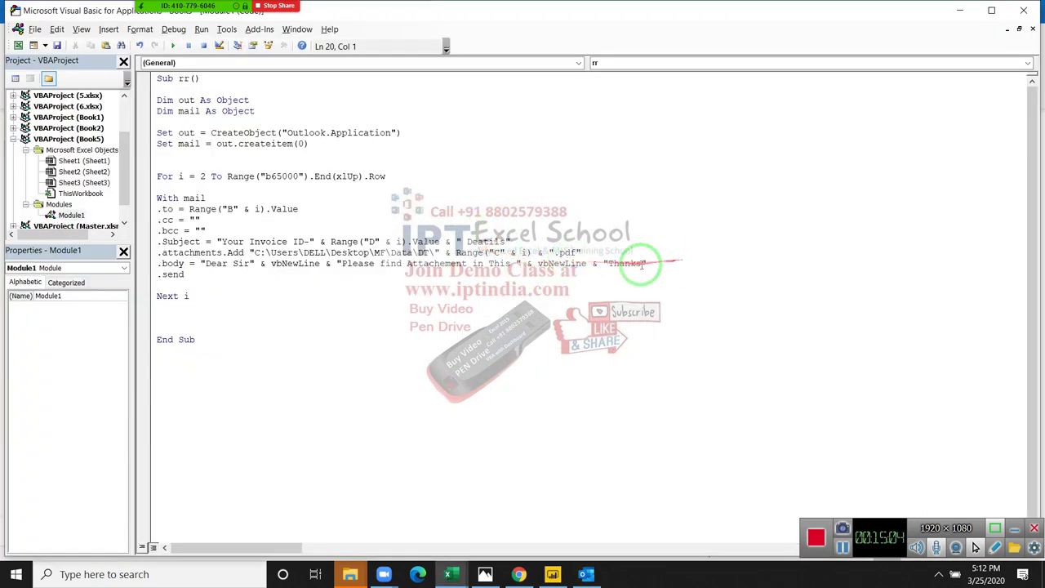
- Append vbNewLine and the sender's name to the end of the .body text
{"action": "left_click", "coordinate": [638, 263]}
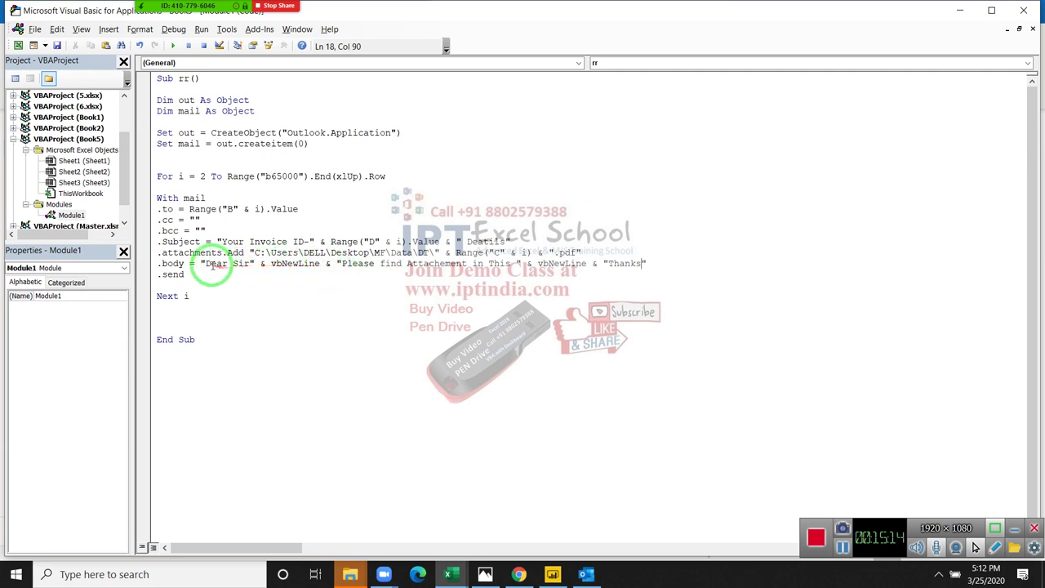
{"action": "left_click_drag", "start_coordinate": [209, 264], "coordinate": [373, 264]}
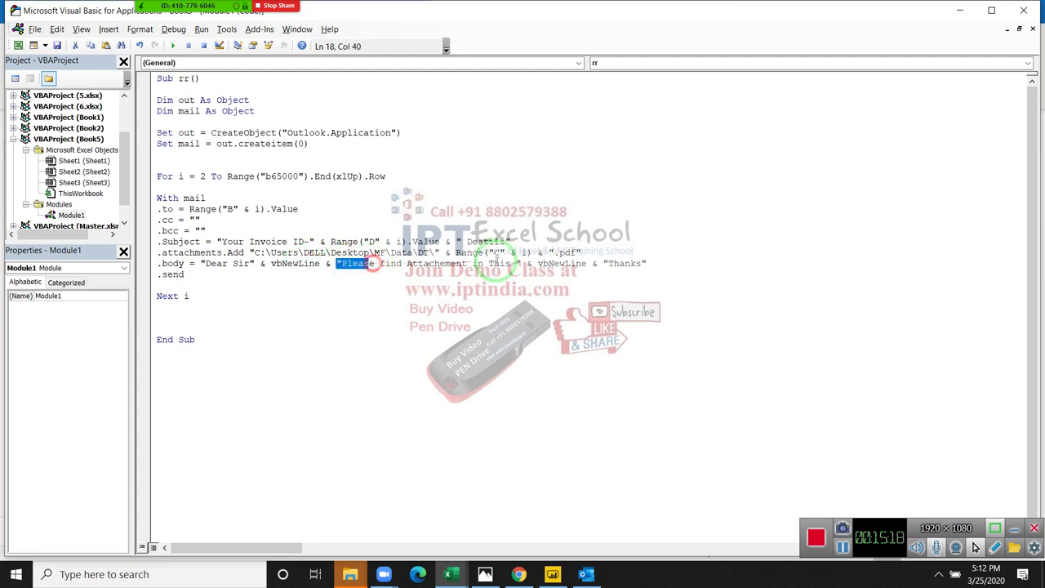
{"action": "left_click_drag", "start_coordinate": [539, 264], "coordinate": [627, 264]}
{"action": "left_click", "coordinate": [649, 264]}
{"action": "type", "text": "& vb"}
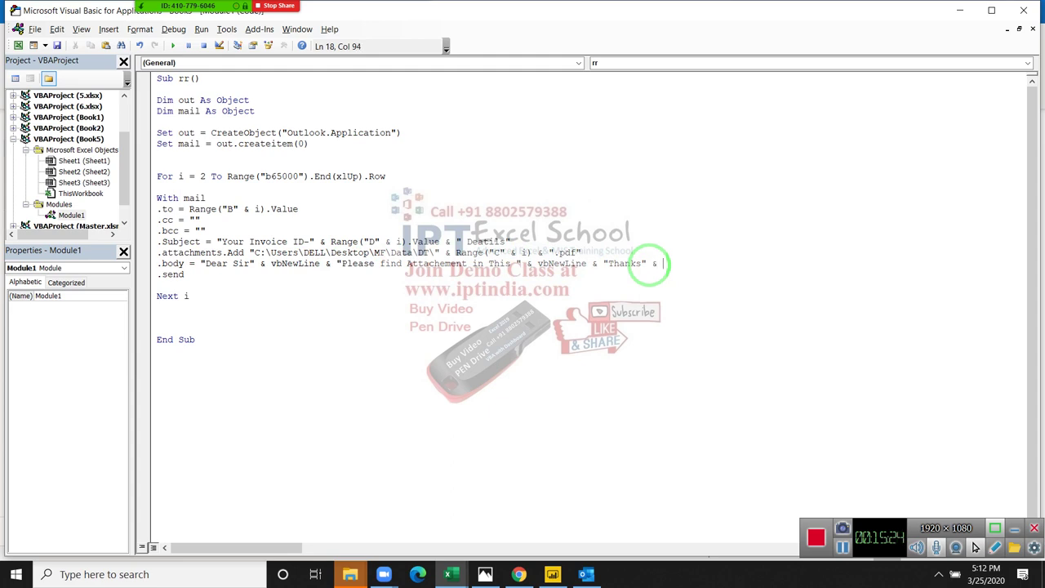
{"action": "type", "text": "new"}
{"action": "type", "text": "linew"}
{"action": "key", "text": "BackSpace"}
{"action": "key", "text": "BackSpace"}
{"action": "key", "text": "BackSpace"}
{"action": "type", "text": "& \""}
{"action": "type", "text": "Sujeet "}
{"action": "type", "text": "Kumar"}
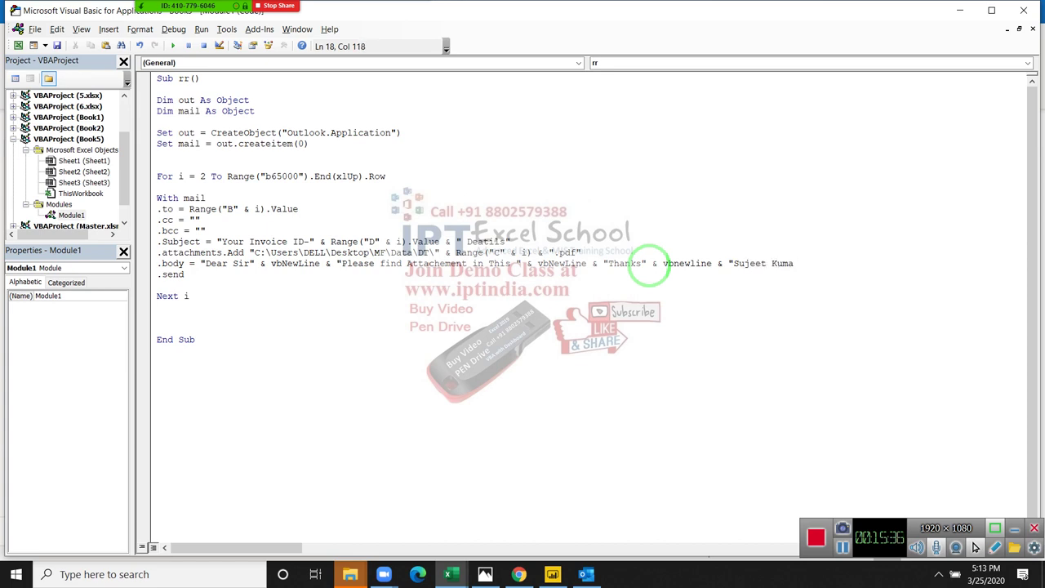
{"action": "type", "text": "\""}
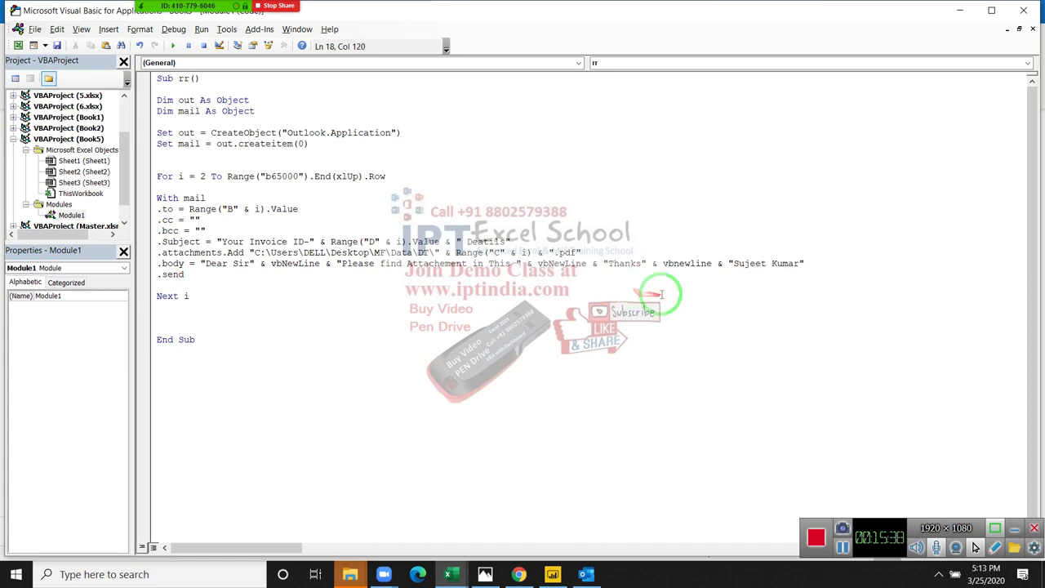
{"action": "left_click", "coordinate": [662, 294]}
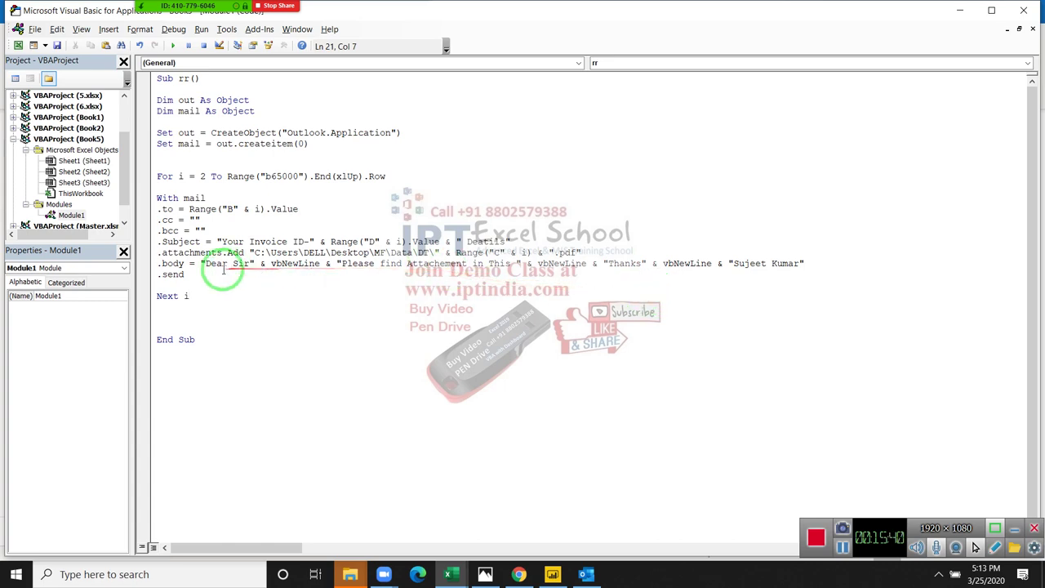
{"action": "left_click", "coordinate": [200, 278]}
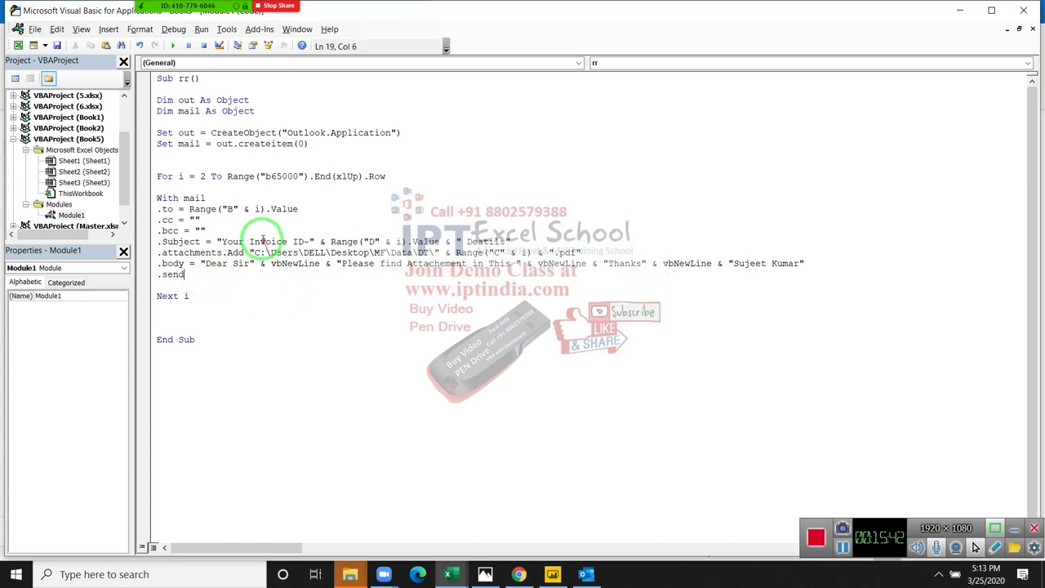
{"action": "key", "text": "alt+Tab"}
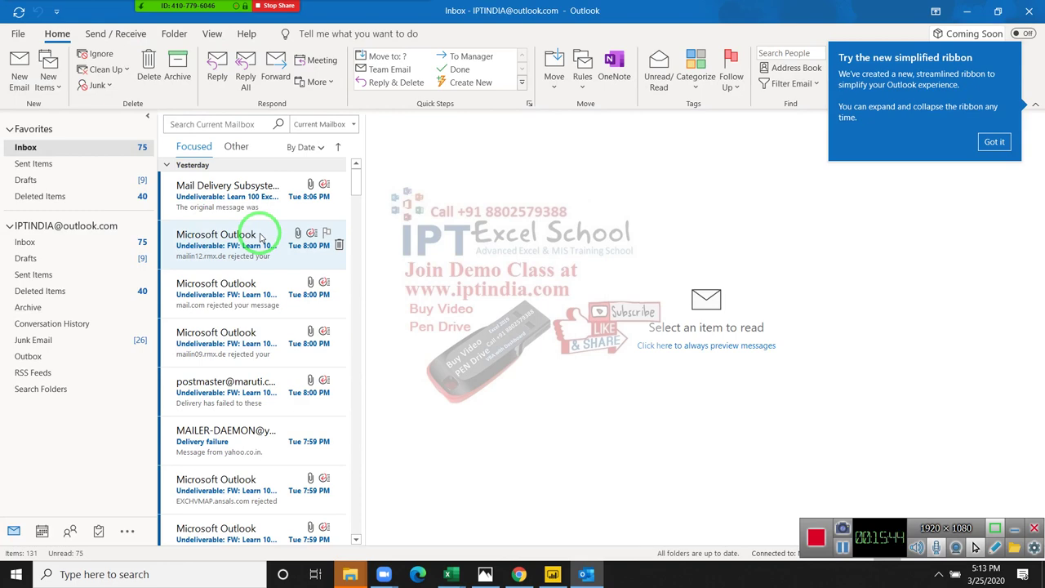
- Run the macro and dismiss the resulting compile error
{"action": "key", "text": "alt+Tab"}
{"action": "left_click", "coordinate": [185, 154]}
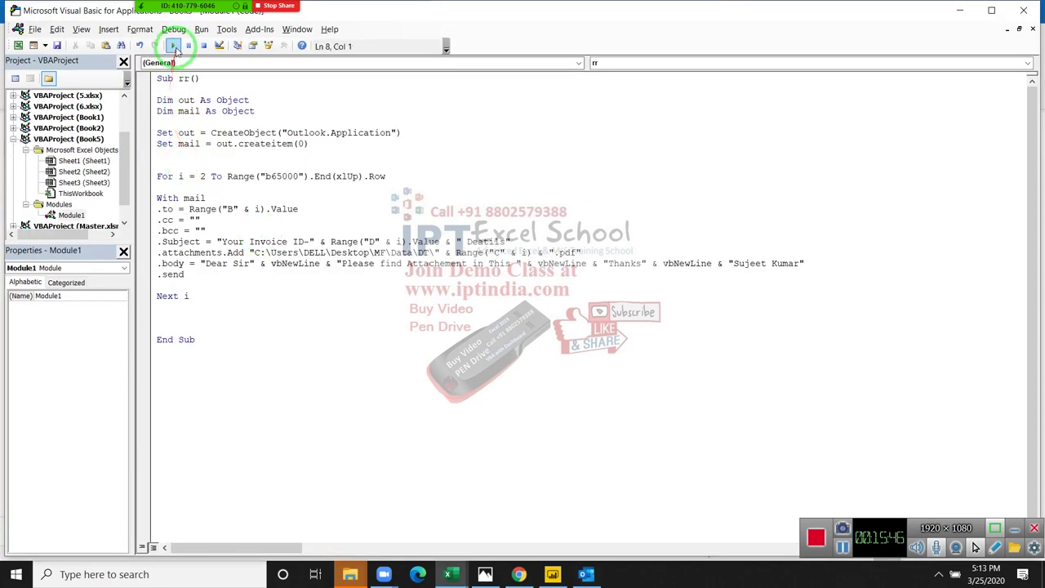
{"action": "left_click", "coordinate": [172, 46]}
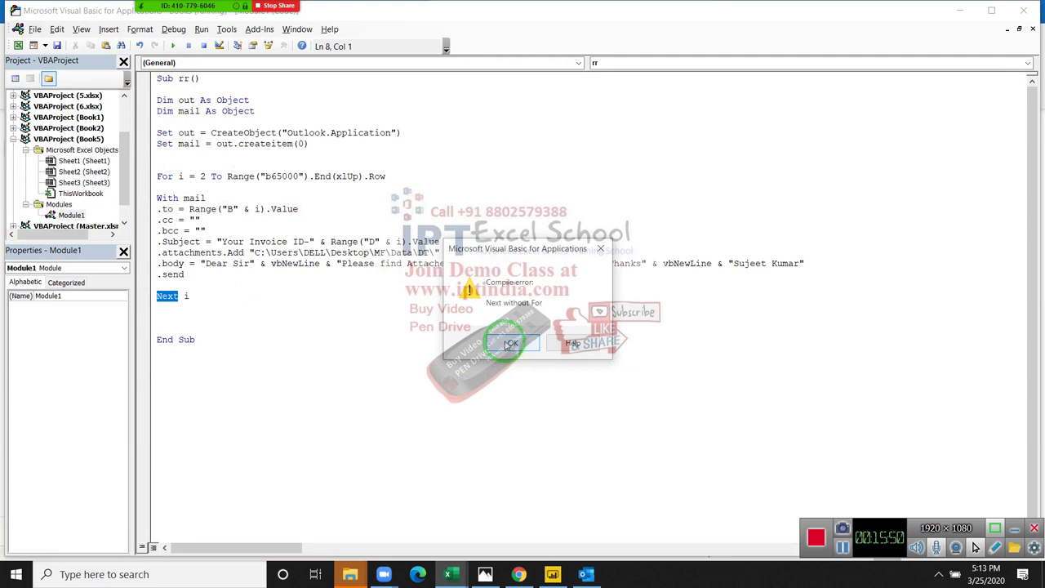
{"action": "left_click", "coordinate": [507, 344]}
- Add End With above Next i and rerun, debugging the failure at .attachments.Add
{"action": "left_click", "coordinate": [190, 298]}
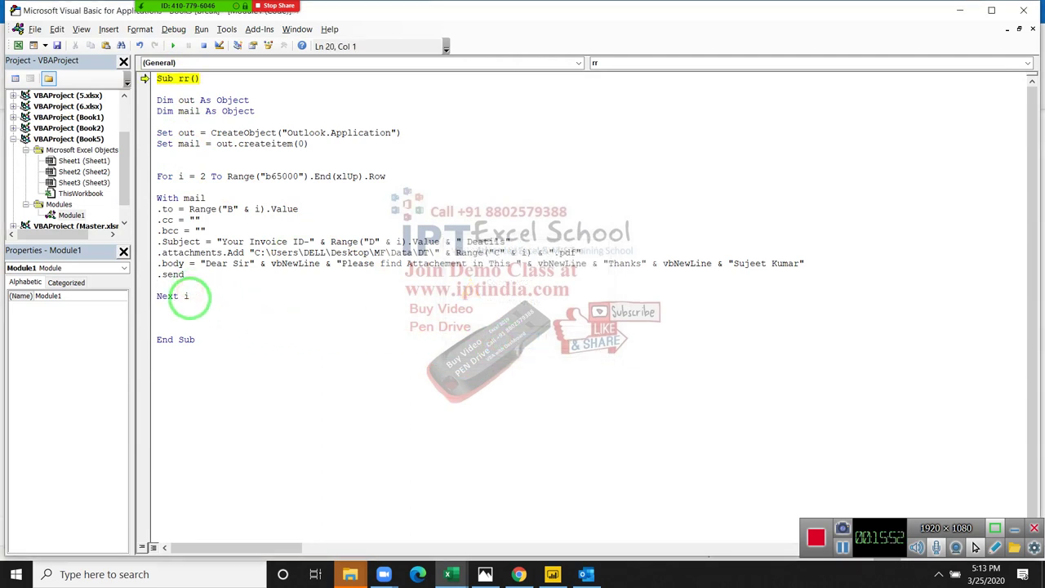
{"action": "type", "text": "end with"}
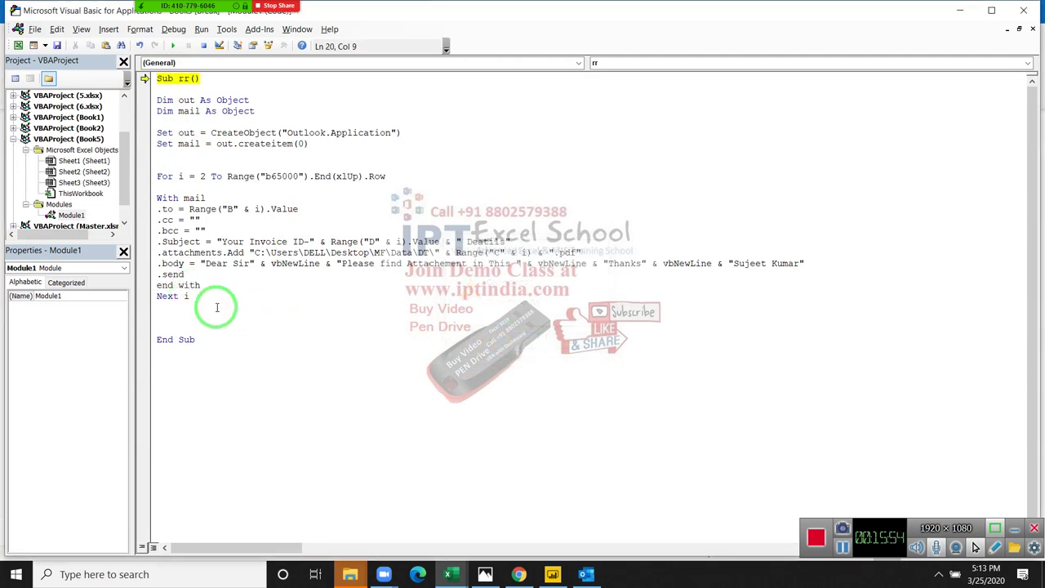
{"action": "left_click", "coordinate": [200, 187]}
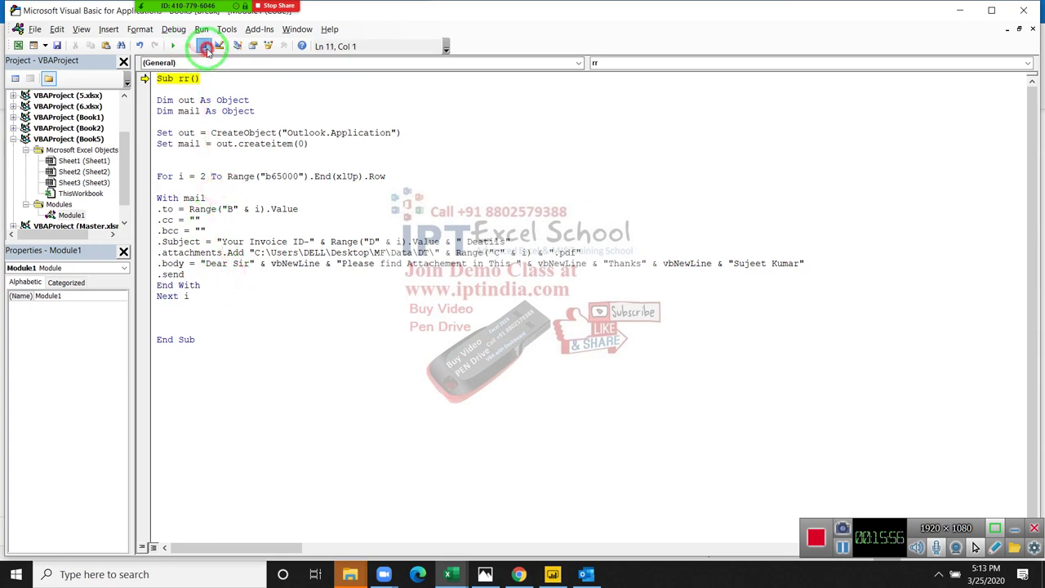
{"action": "left_click", "coordinate": [206, 47]}
{"action": "left_click", "coordinate": [199, 210]}
{"action": "left_click", "coordinate": [172, 46]}
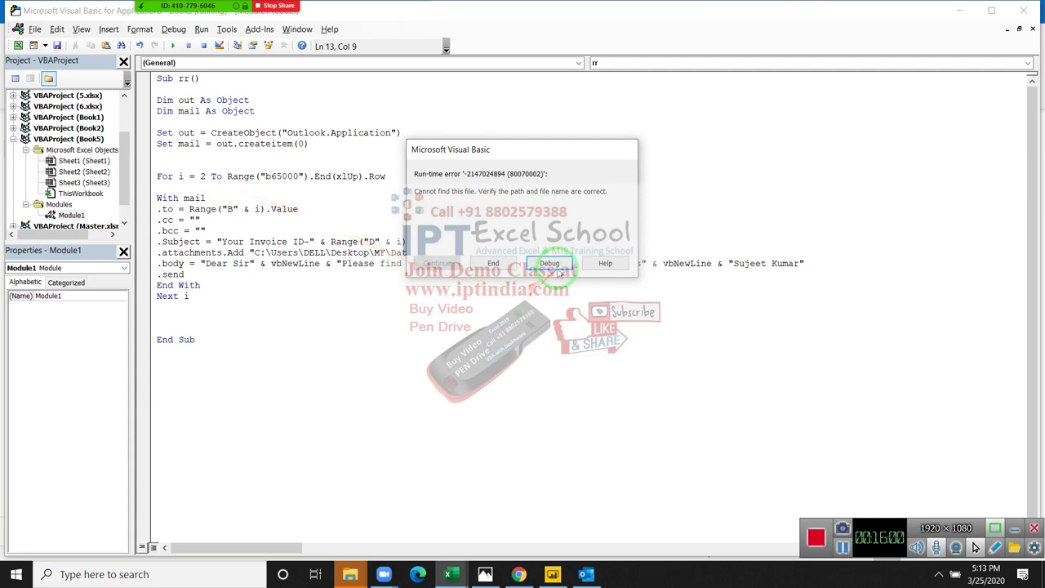
{"action": "left_click", "coordinate": [552, 264]}
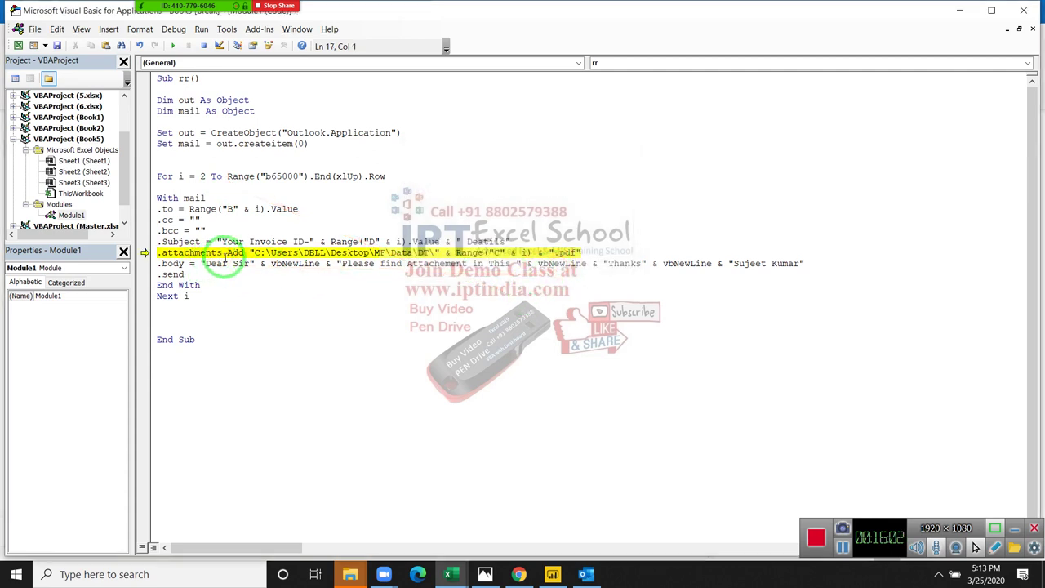
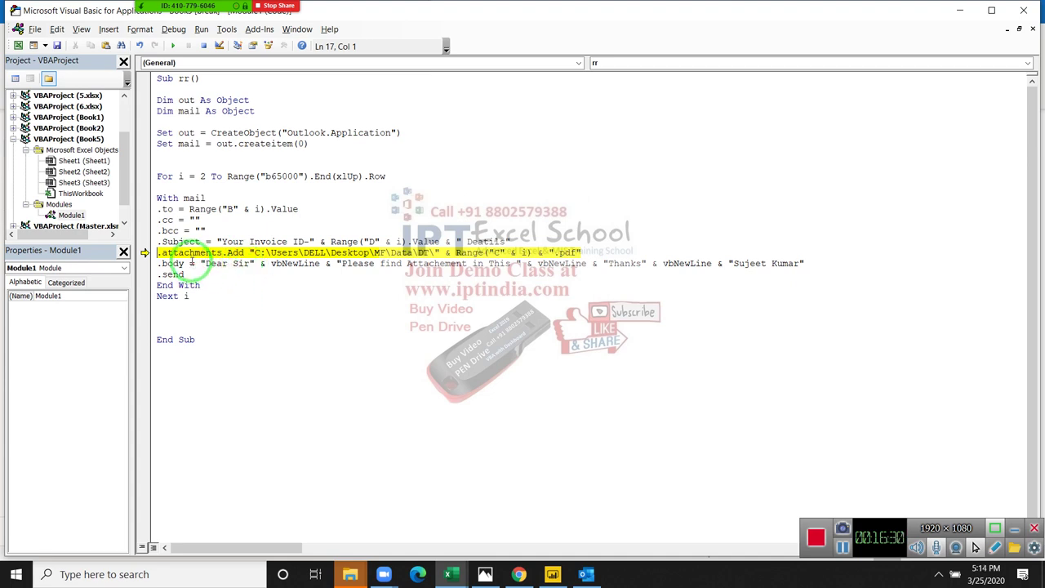
- Change the extension string on the .attachments.Add line from ".pdf" to ".xlsx"
{"action": "left_click", "coordinate": [198, 253]}
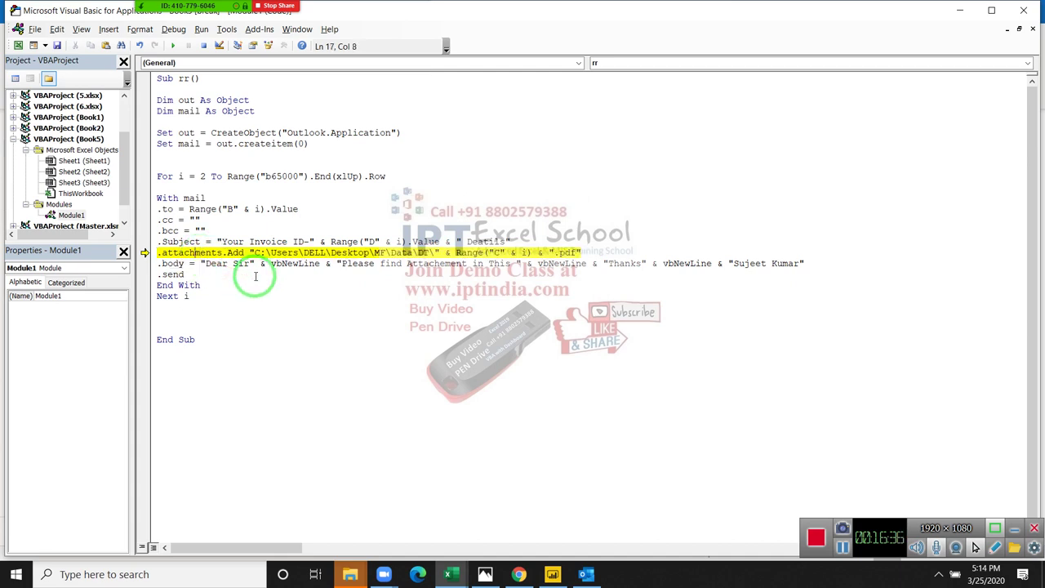
{"action": "key", "text": "Right"}
{"action": "mouse_move", "coordinate": [245, 269]}
{"action": "left_mouse_down"}
{"action": "mouse_move", "coordinate": [230, 255]}
{"action": "mouse_move", "coordinate": [584, 242]}
{"action": "left_mouse_up"}
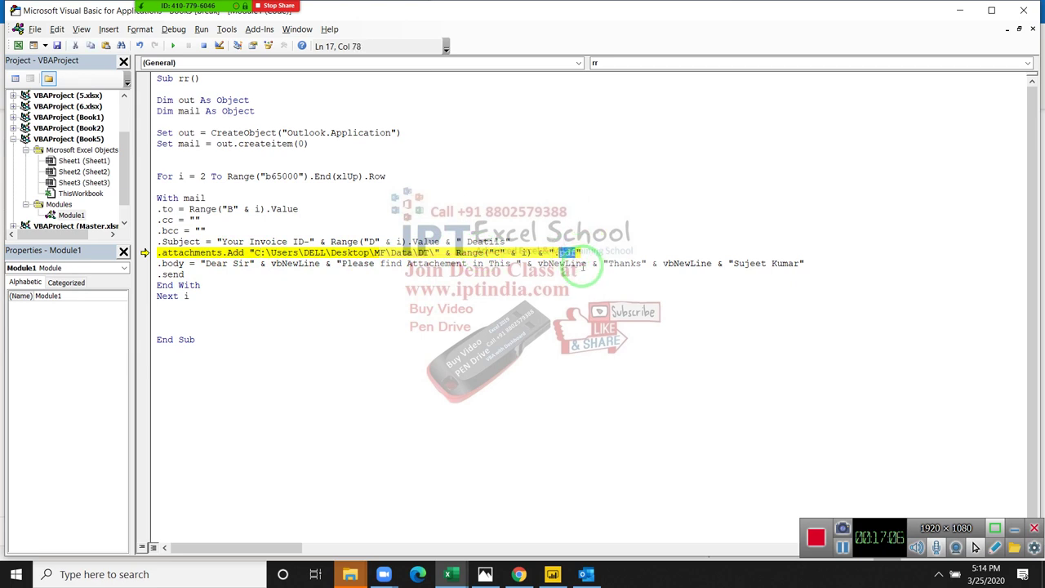
{"action": "type", "text": "xlsx"}
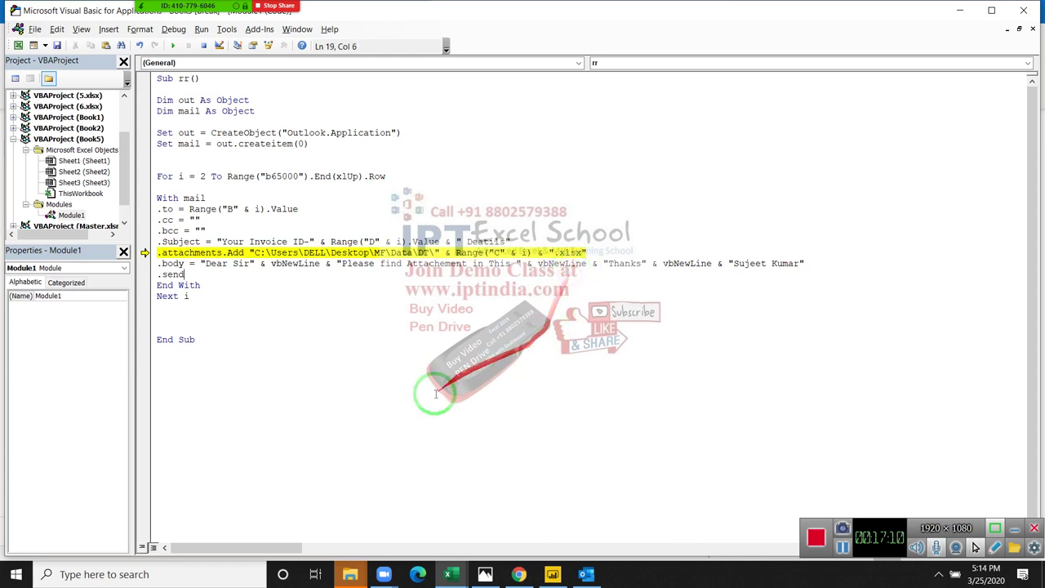
{"action": "left_click", "coordinate": [362, 569]}
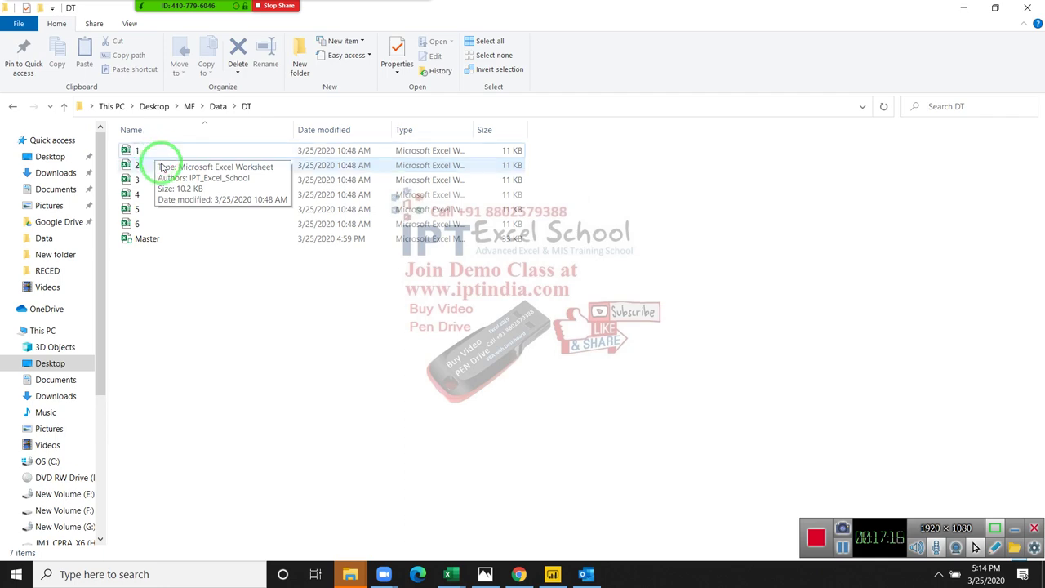
- Leave the DT folder in File Explorer and return to the VBA editor
{"action": "key", "text": "alt+Tab"}
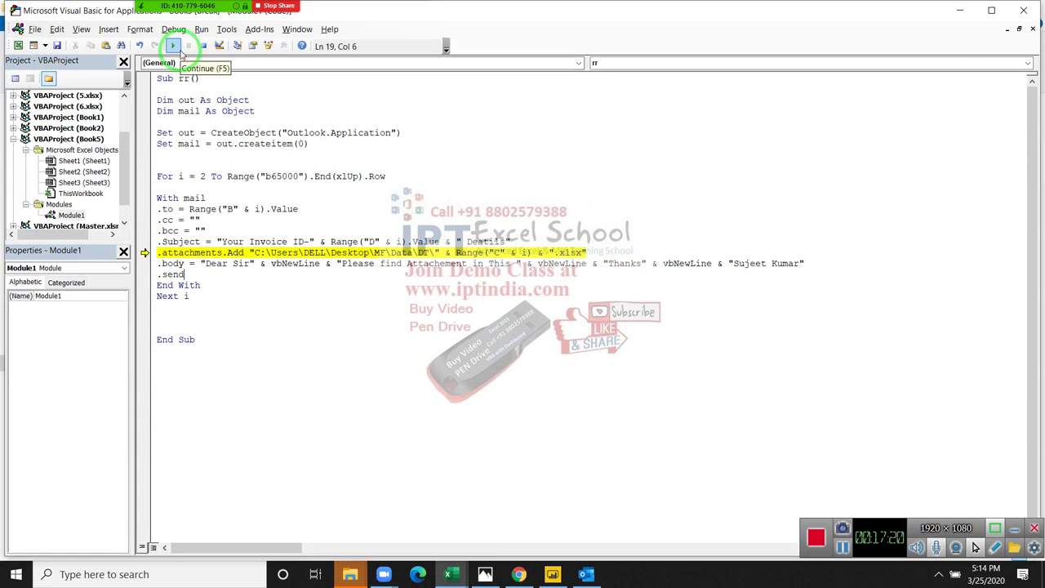
- Reset the erroring macro and copy Set mail = out.createitem(0) into the For loop
{"action": "left_click", "coordinate": [178, 49]}
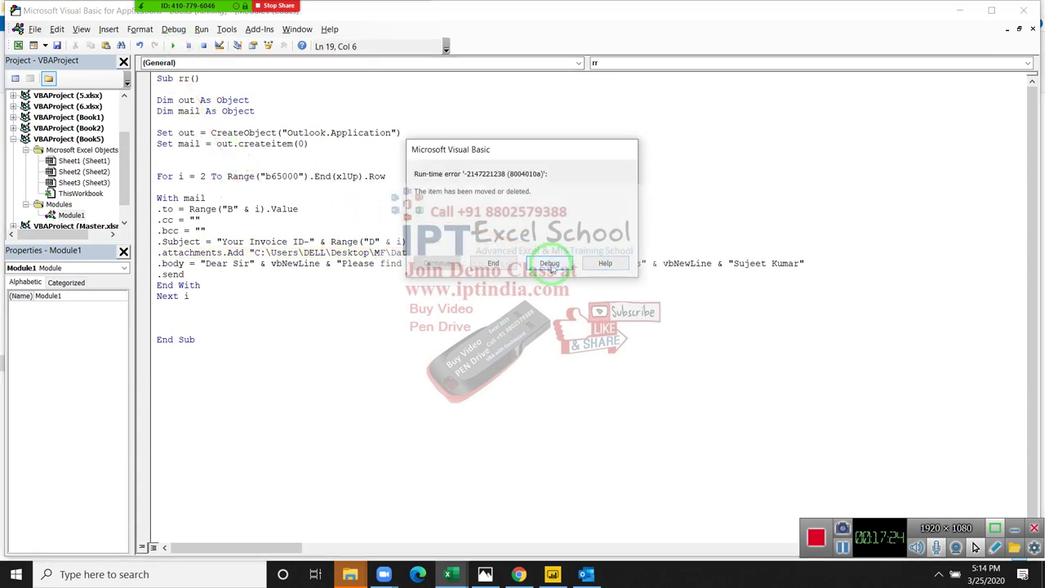
{"action": "left_click", "coordinate": [551, 266]}
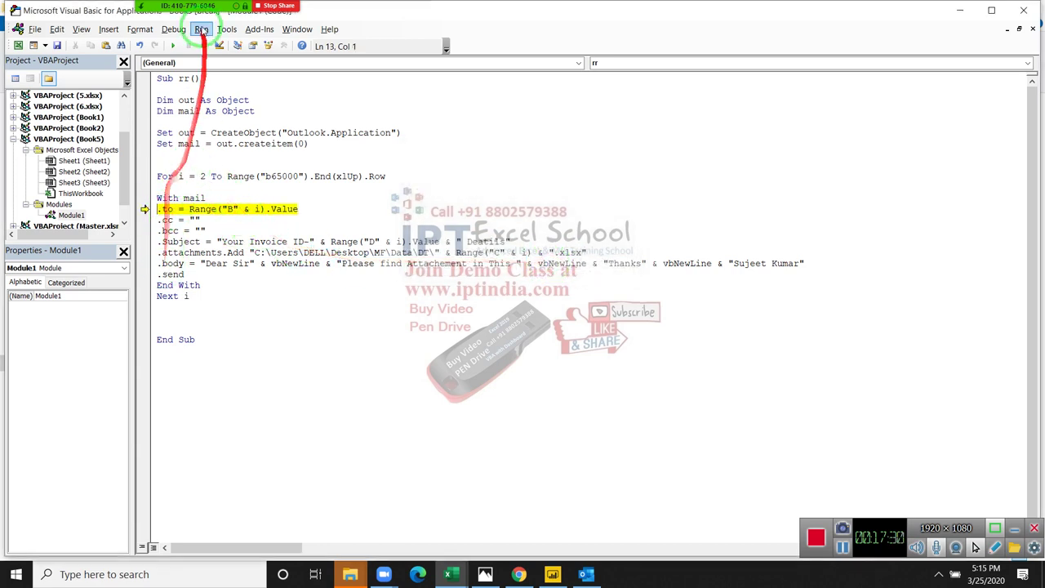
{"action": "left_click", "coordinate": [204, 45]}
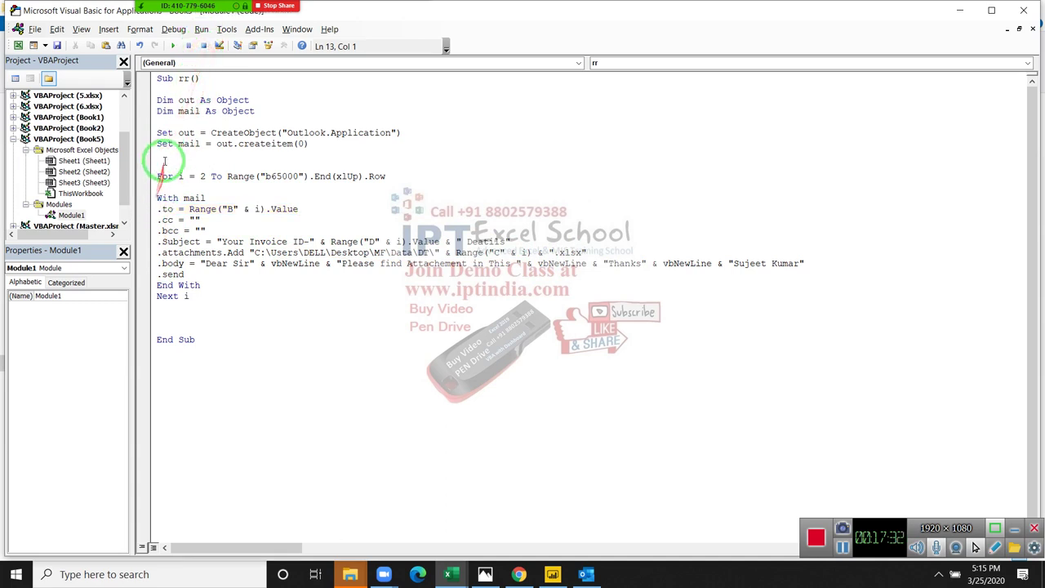
{"action": "left_click_drag", "start_coordinate": [157, 144], "coordinate": [325, 146]}
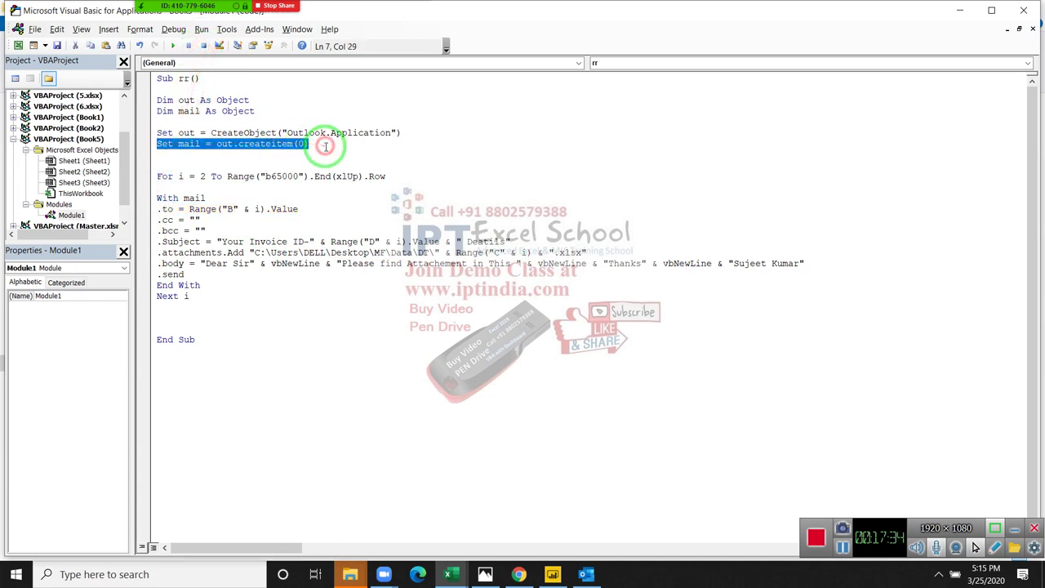
{"action": "key", "text": "ctrl+c"}
{"action": "left_click", "coordinate": [168, 187]}
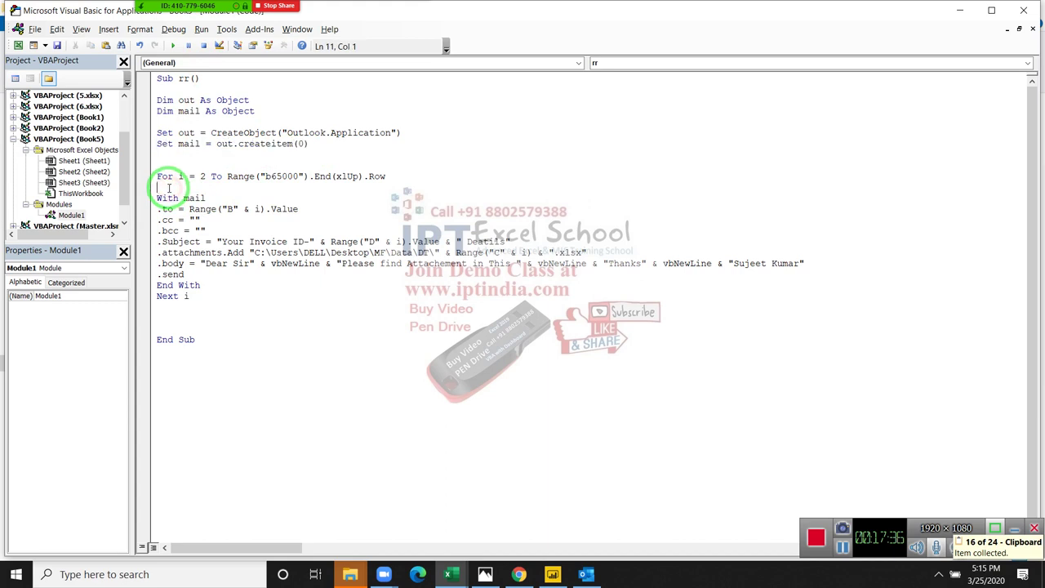
{"action": "key", "text": "ctrl+v"}
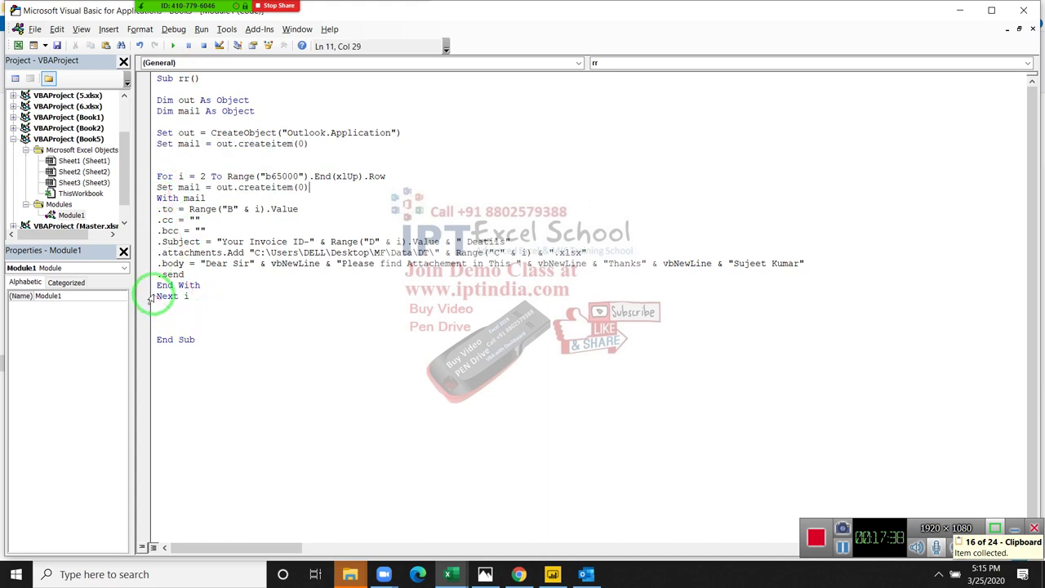
- Add a Set mail = Nothing line just before Next i and fix its syntax
{"action": "left_click_drag", "start_coordinate": [194, 296], "coordinate": [157, 297]}
{"action": "left_click", "coordinate": [161, 295]}
{"action": "left_click", "coordinate": [165, 296]}
{"action": "type", "text": "set mail nothin"}
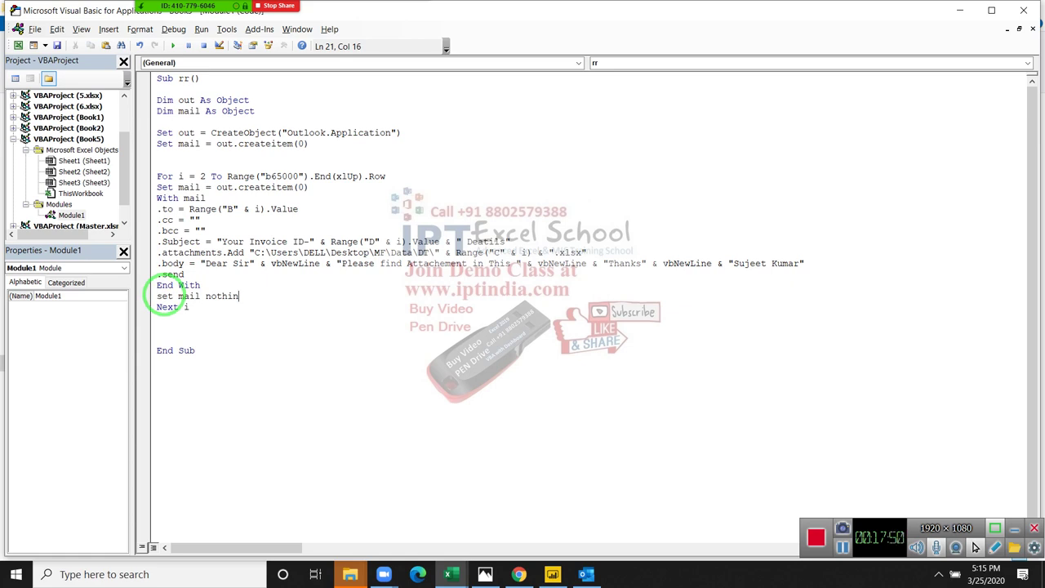
{"action": "type", "text": "g"}
{"action": "left_click", "coordinate": [222, 311]}
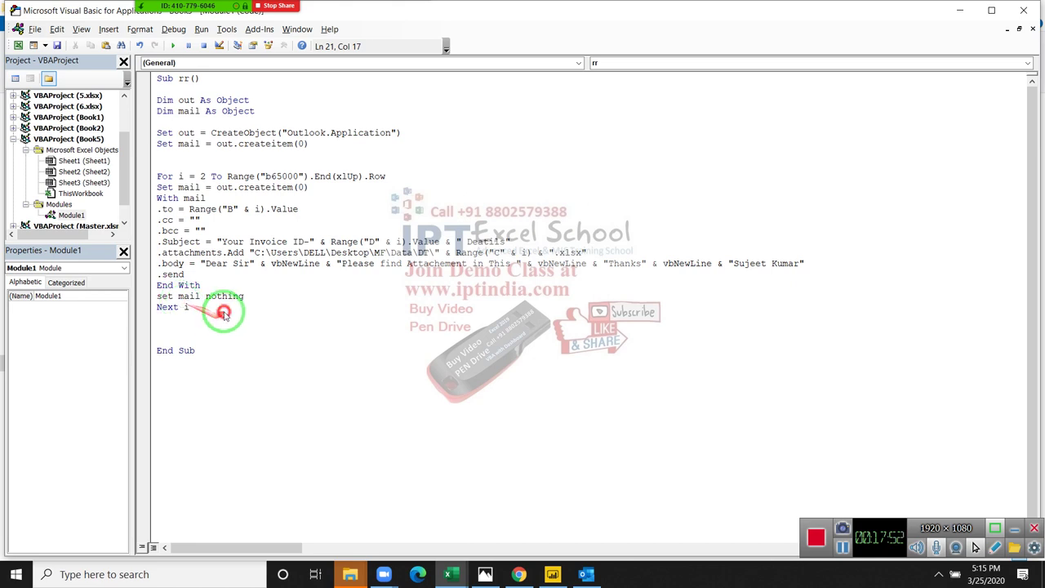
{"action": "left_click", "coordinate": [201, 299]}
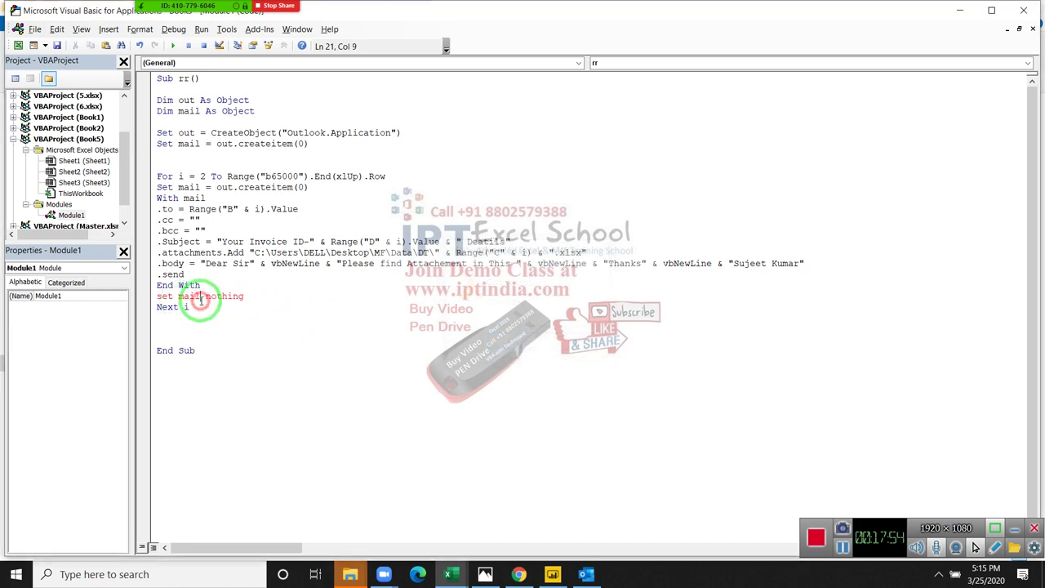
{"action": "type", "text": "= N"}
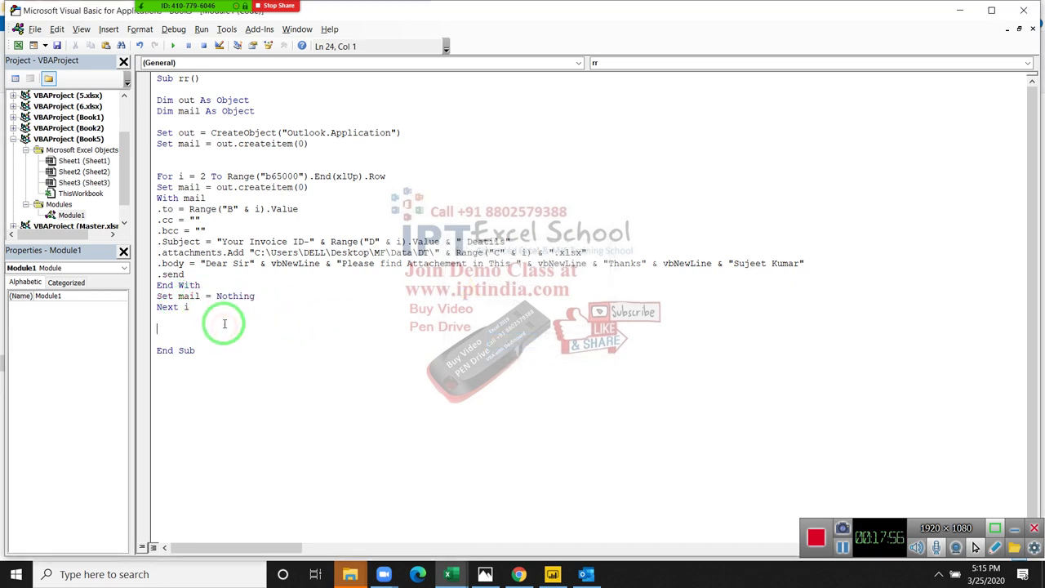
{"action": "left_click", "coordinate": [216, 261]}
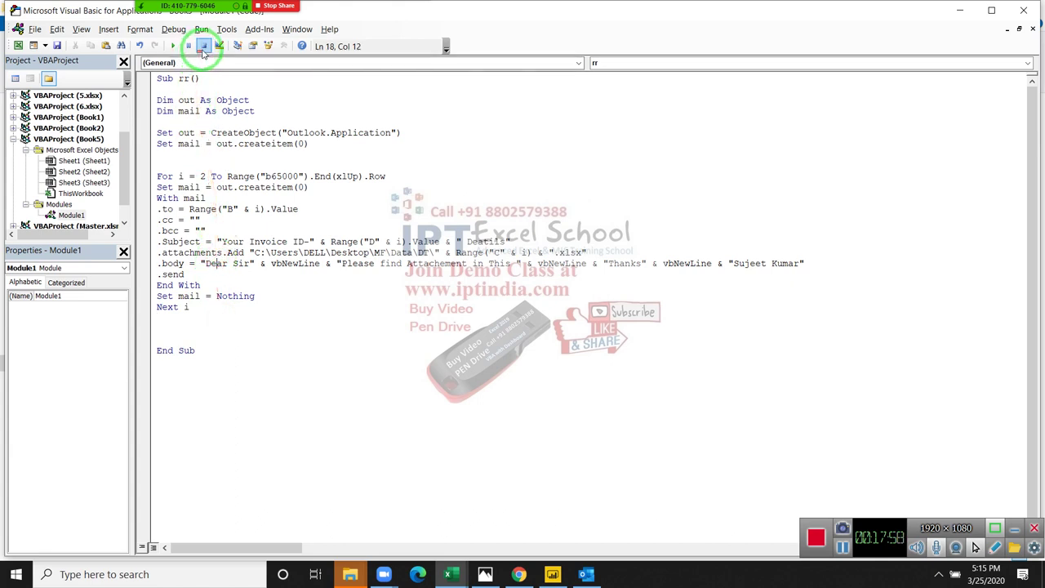
{"action": "left_click", "coordinate": [190, 176]}
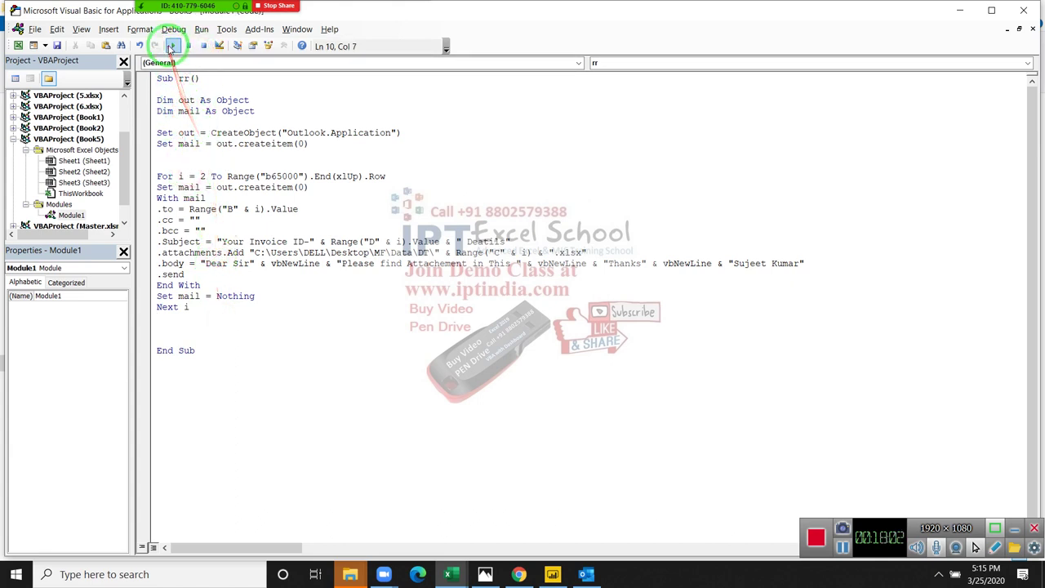
{"action": "left_click", "coordinate": [279, 281]}
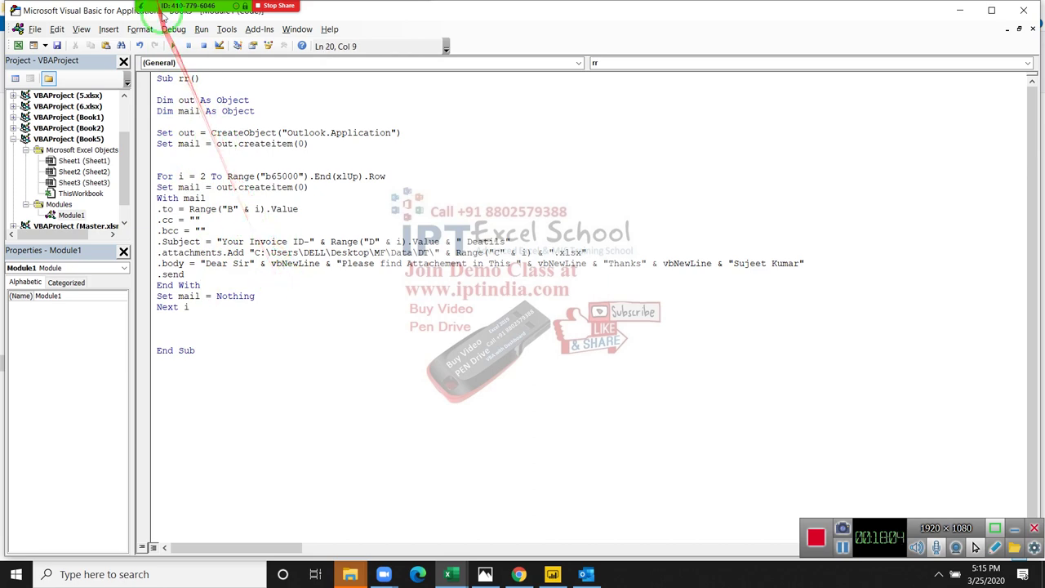
- Open Sent Items in Outlook and compare the Invoice ID-1 and ID-2 emails
{"action": "left_click", "coordinate": [581, 575]}
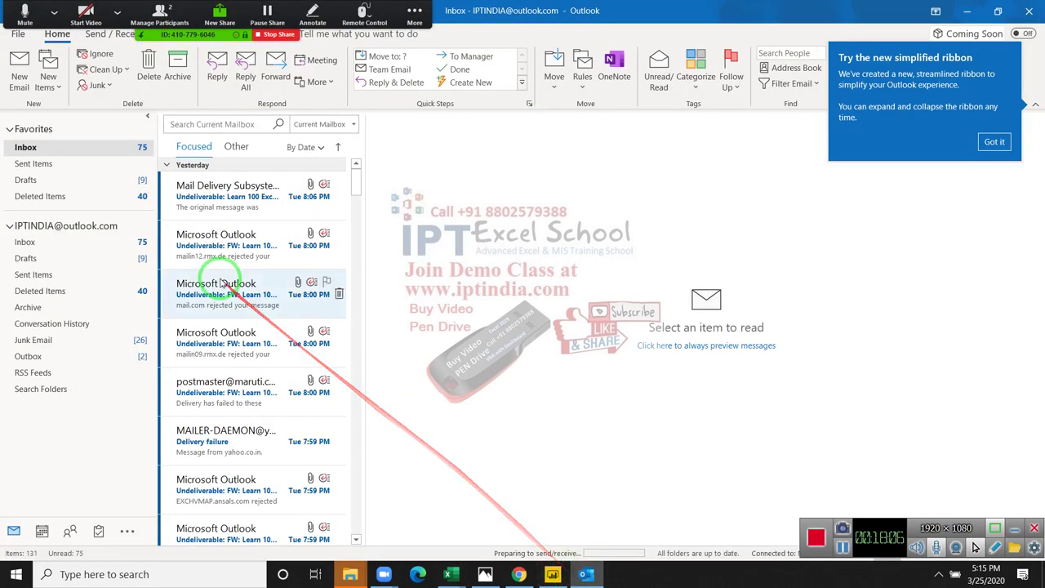
{"action": "left_click", "coordinate": [42, 183]}
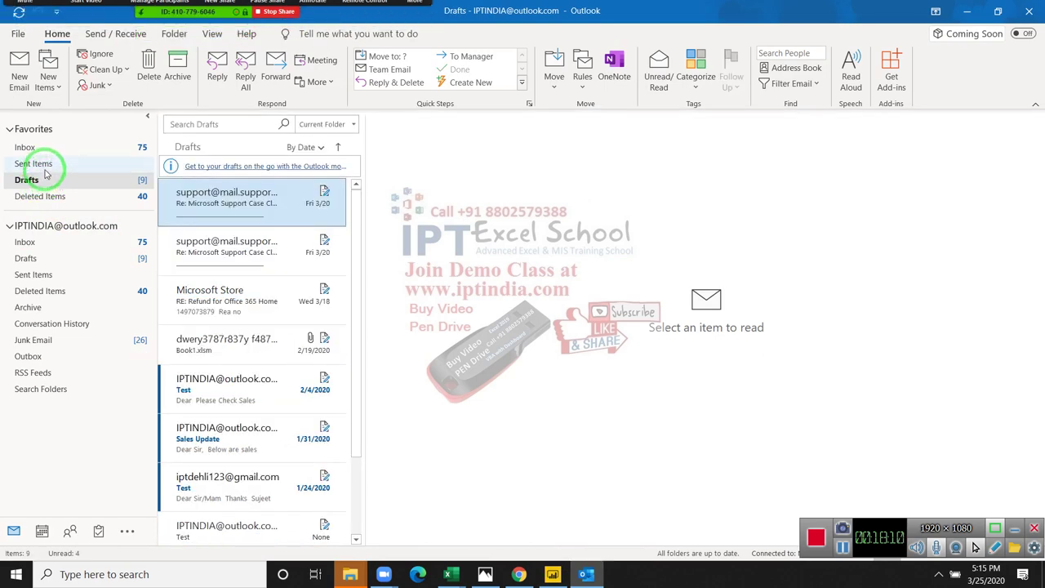
{"action": "left_click", "coordinate": [46, 167]}
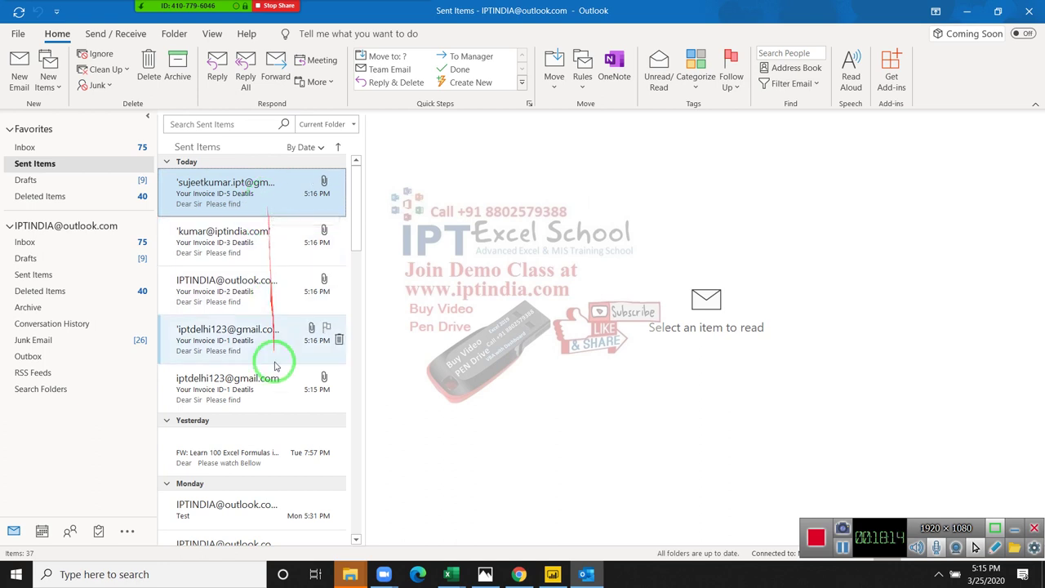
{"action": "left_click", "coordinate": [275, 406]}
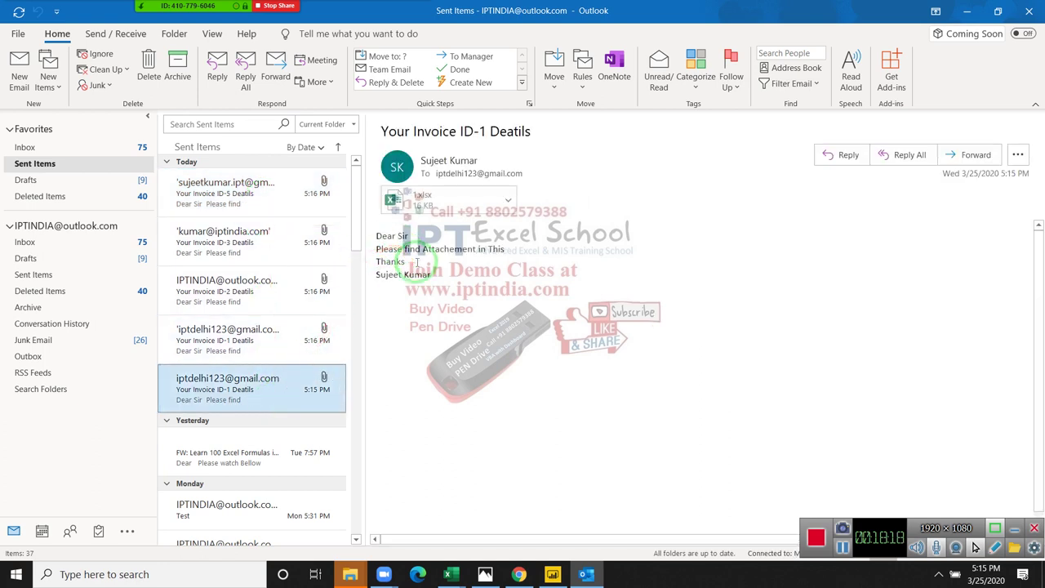
{"action": "left_click", "coordinate": [235, 352]}
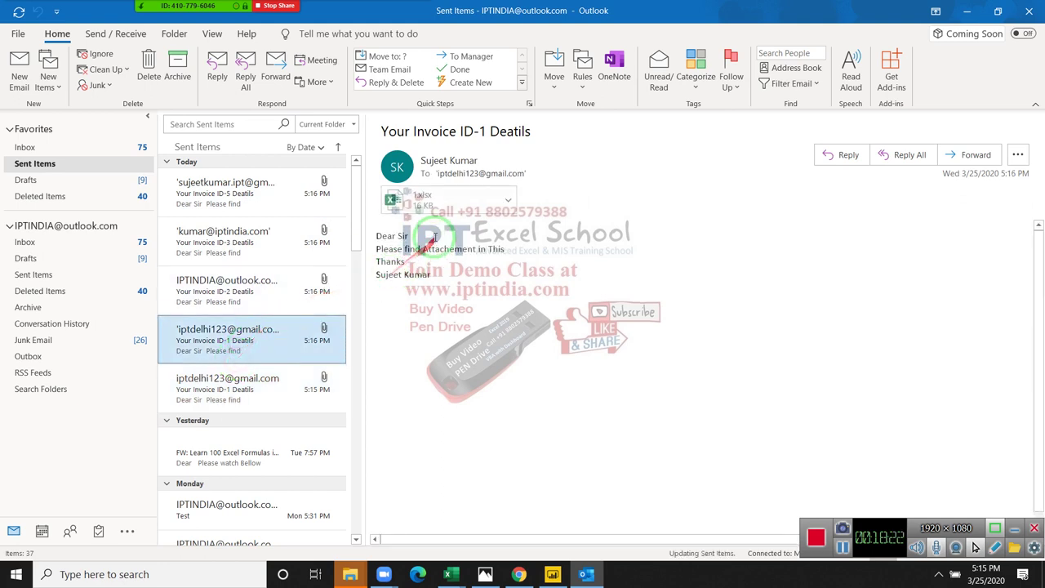
{"action": "left_click", "coordinate": [283, 395]}
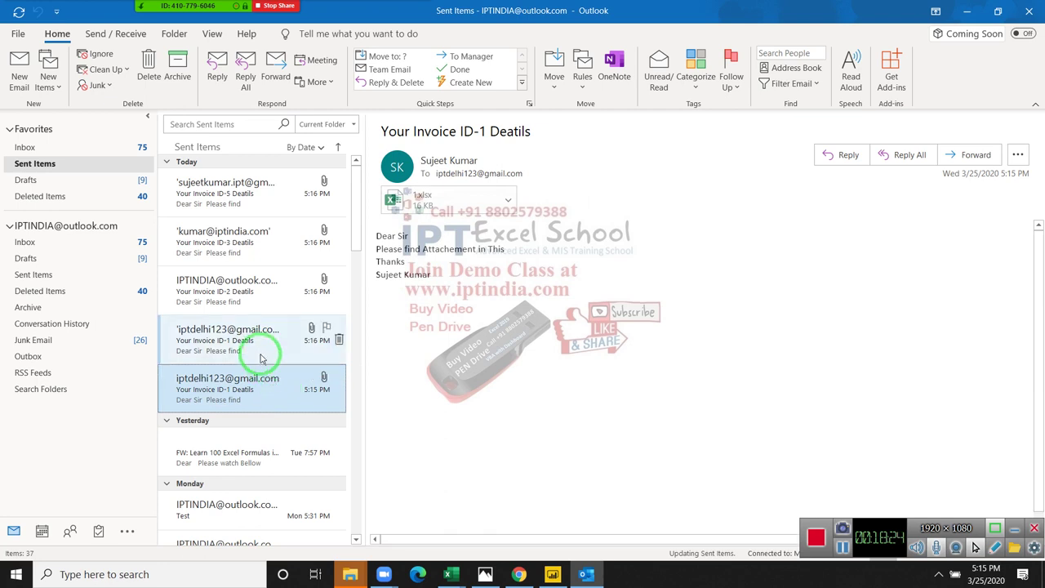
{"action": "left_click", "coordinate": [282, 341]}
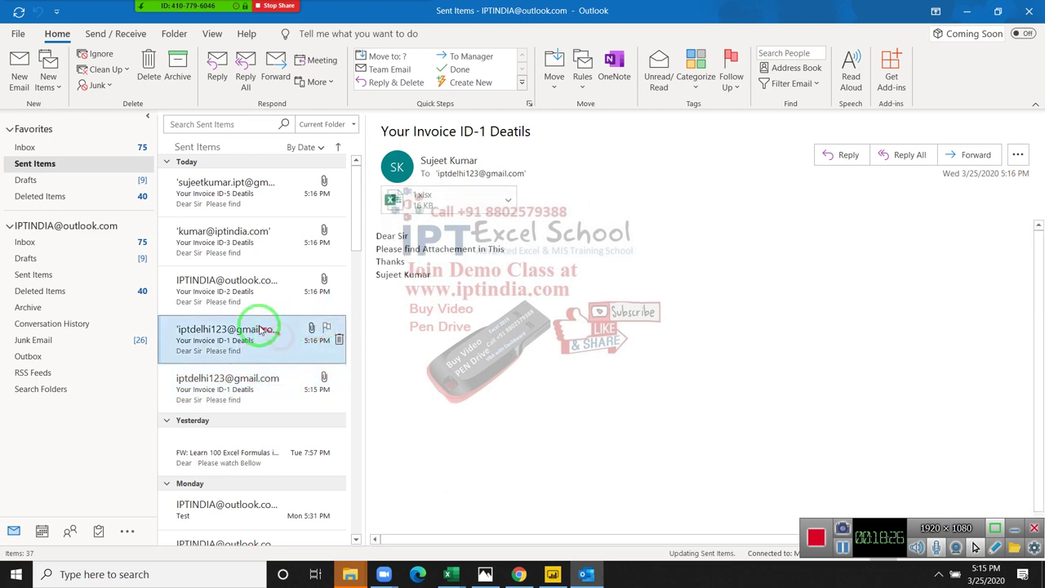
{"action": "left_click", "coordinate": [255, 294]}
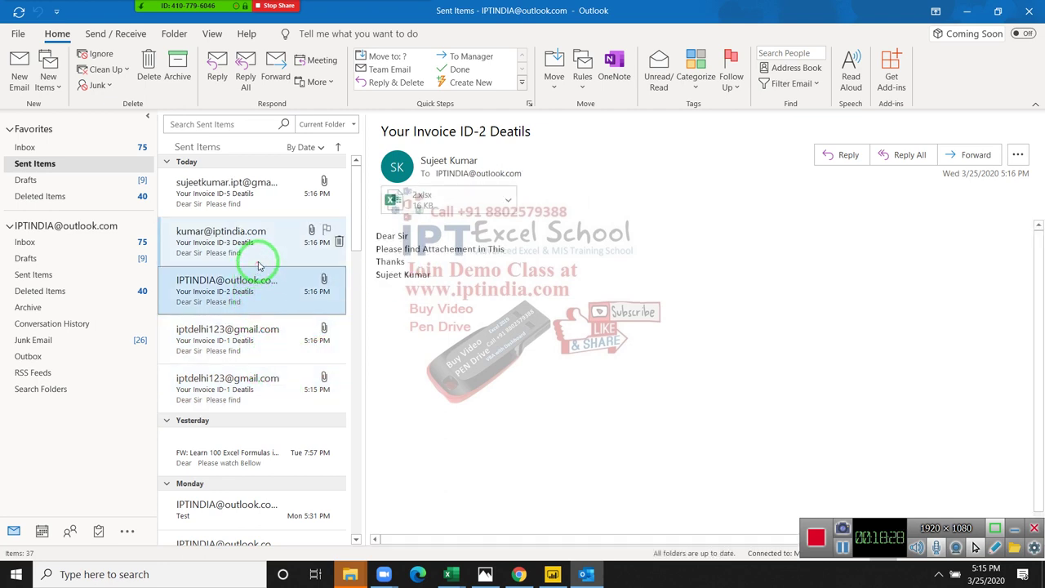
{"action": "left_click", "coordinate": [256, 343]}
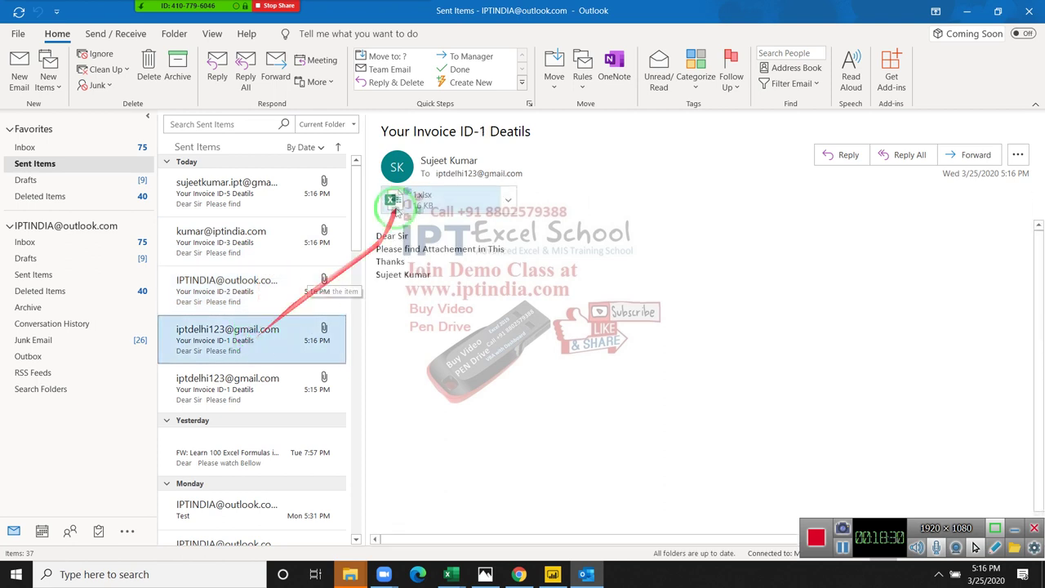
- Check the attached .xlsx workbook, then view the Invoice ID-3 and ID-5 emails
{"action": "left_click", "coordinate": [426, 204]}
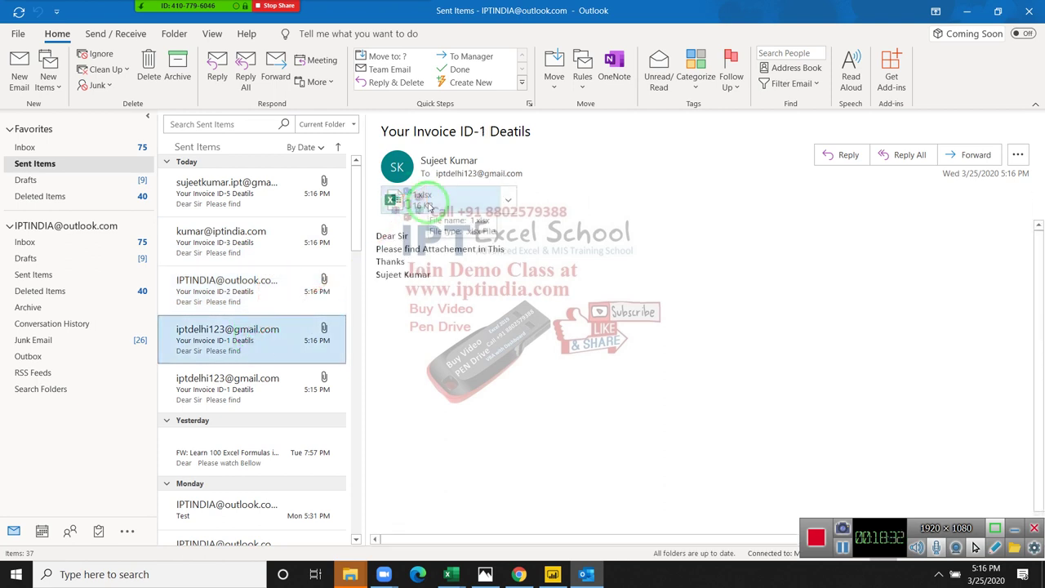
{"action": "left_click_drag", "start_coordinate": [429, 206], "coordinate": [241, 302]}
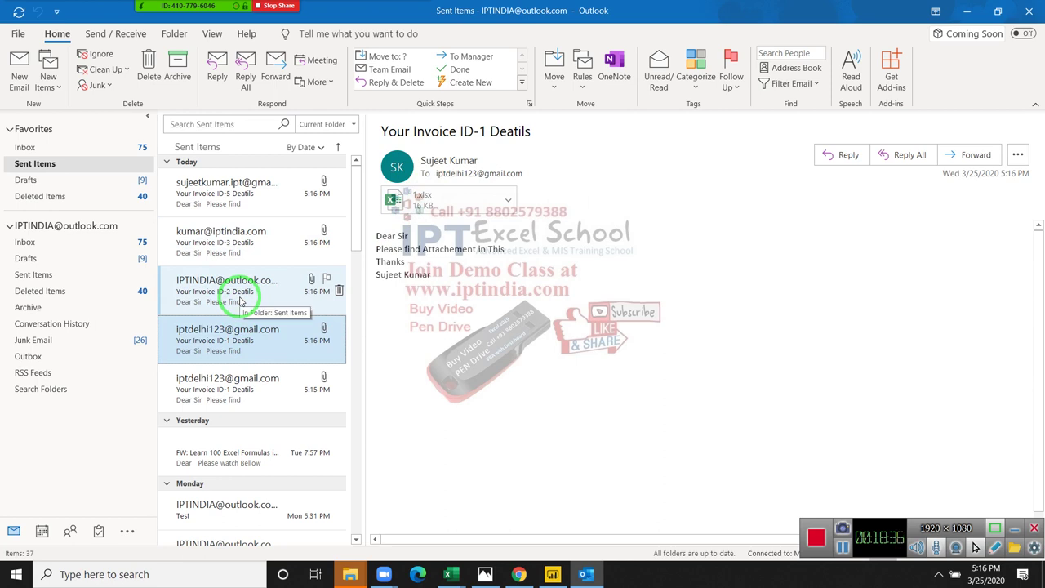
{"action": "left_click", "coordinate": [241, 302]}
{"action": "left_click", "coordinate": [237, 245]}
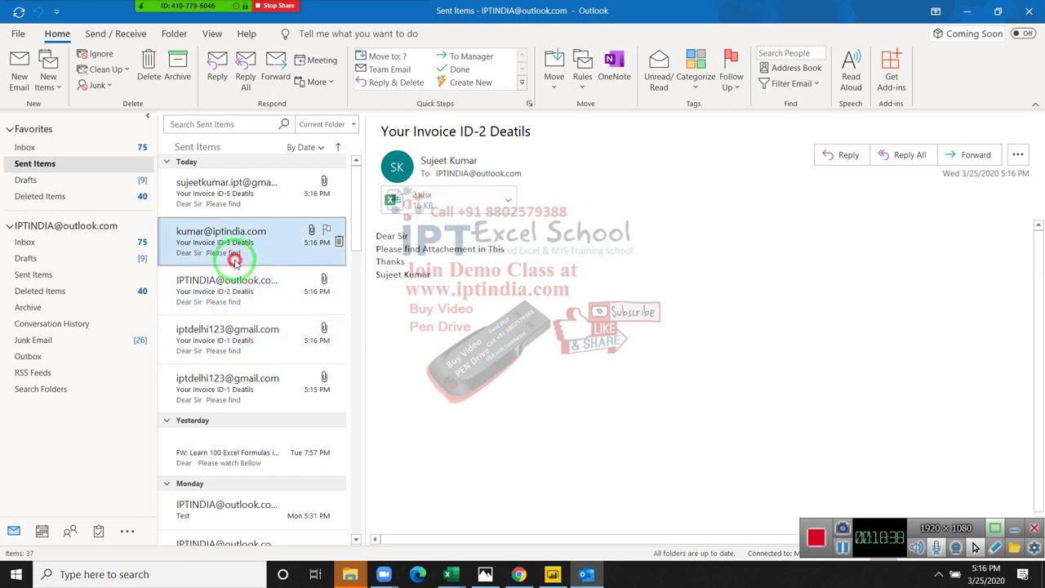
{"action": "left_click", "coordinate": [254, 211]}
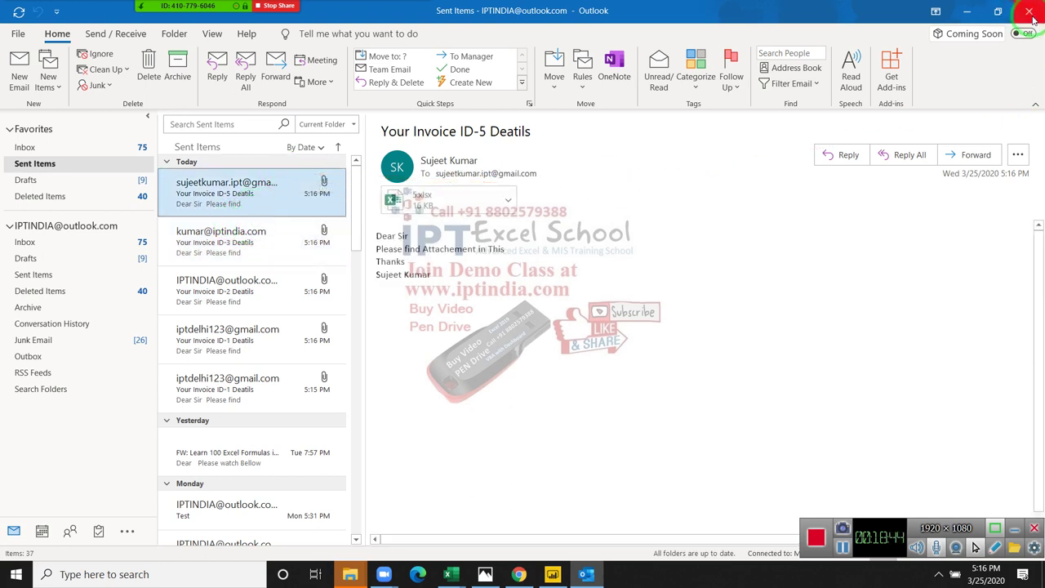
{"action": "left_click_drag", "start_coordinate": [1031, 18], "coordinate": [266, 102]}
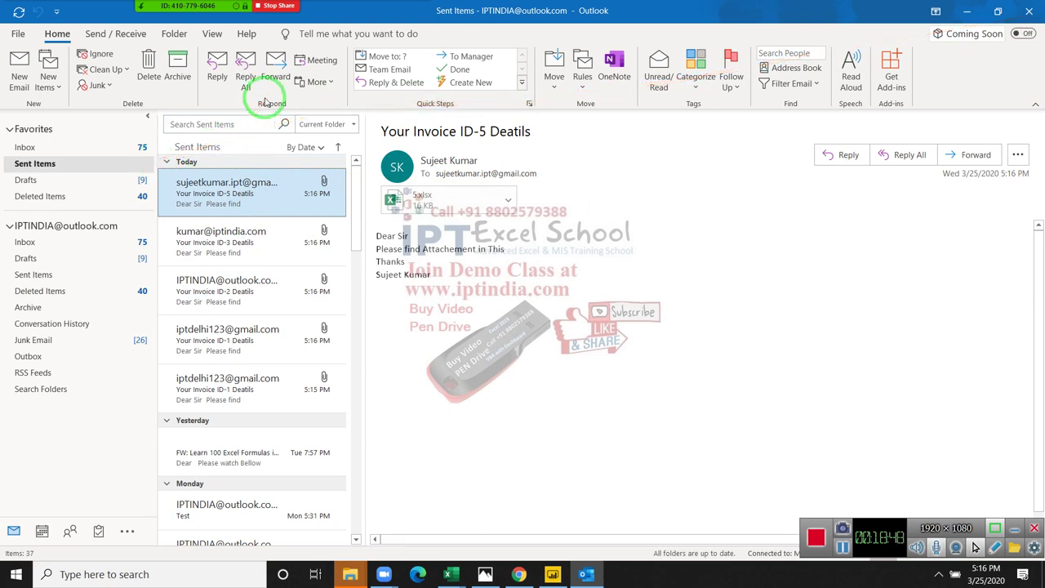
- Discard a blank new email without saving and glance at the macro's sending loop
{"action": "left_click", "coordinate": [23, 90]}
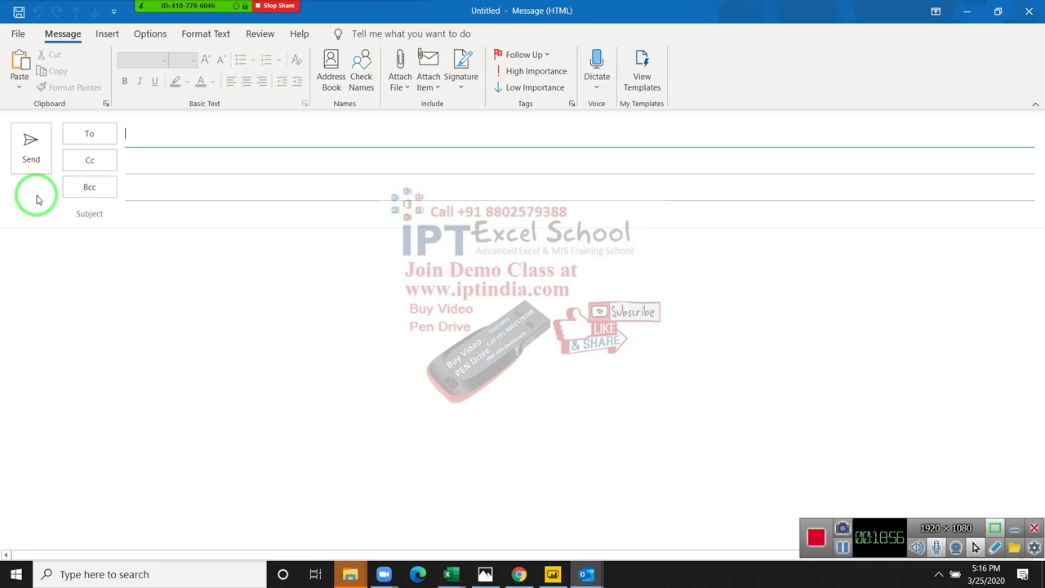
{"action": "left_click", "coordinate": [1029, 11]}
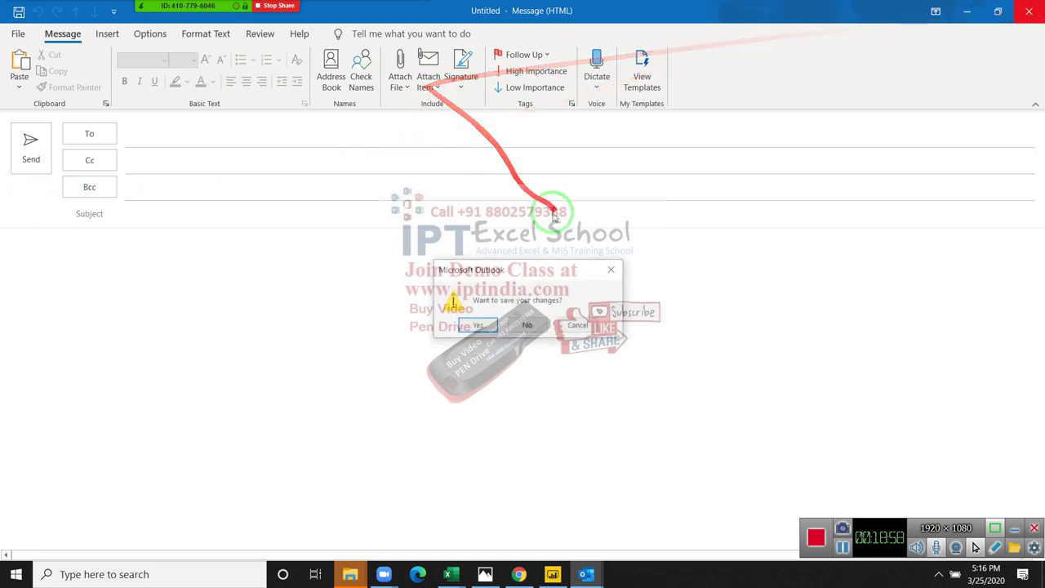
{"action": "left_click", "coordinate": [527, 324]}
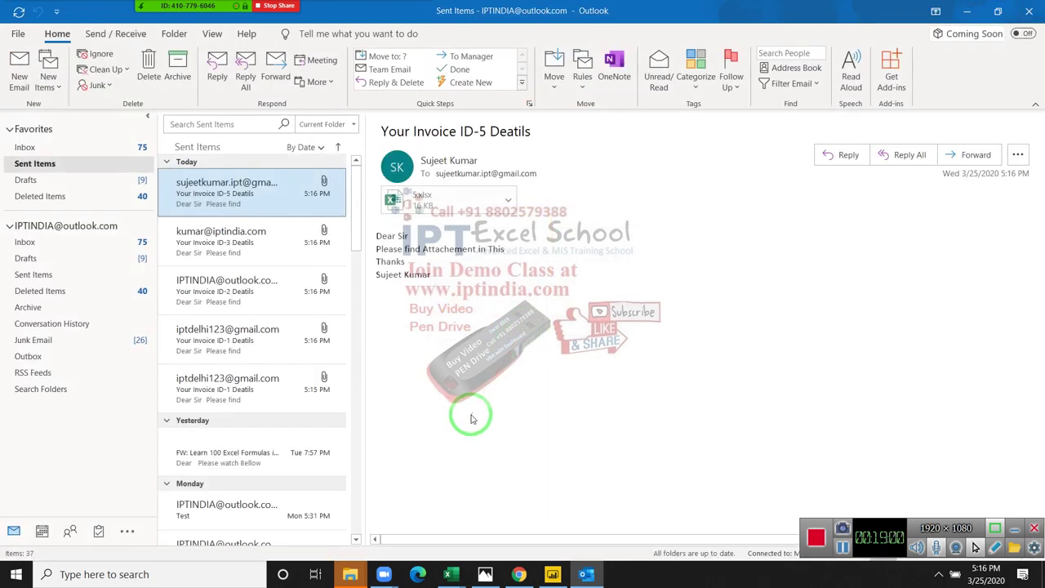
{"action": "key", "text": "alt+Tab"}
{"action": "mouse_move", "coordinate": [160, 327]}
{"action": "left_mouse_down"}
{"action": "mouse_move", "coordinate": [166, 178]}
{"action": "mouse_move", "coordinate": [153, 176]}
{"action": "left_mouse_up"}
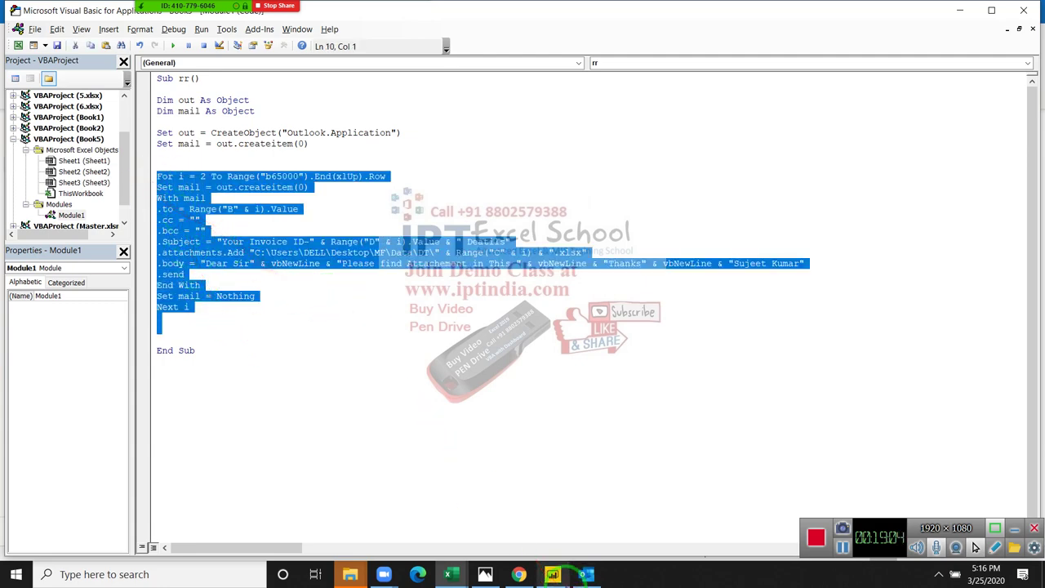
{"action": "left_click", "coordinate": [586, 574]}
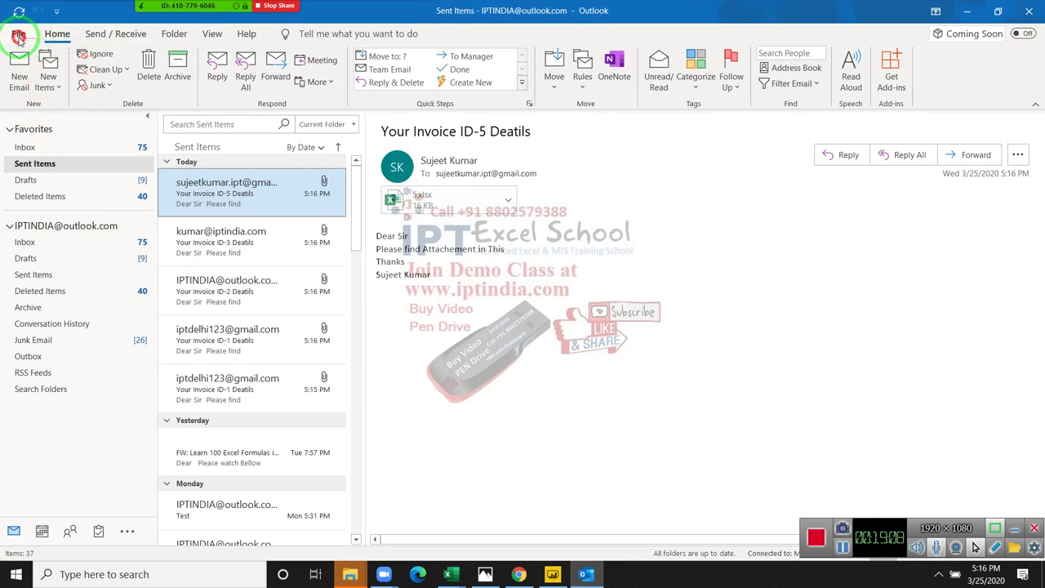
{"action": "left_click", "coordinate": [18, 37]}
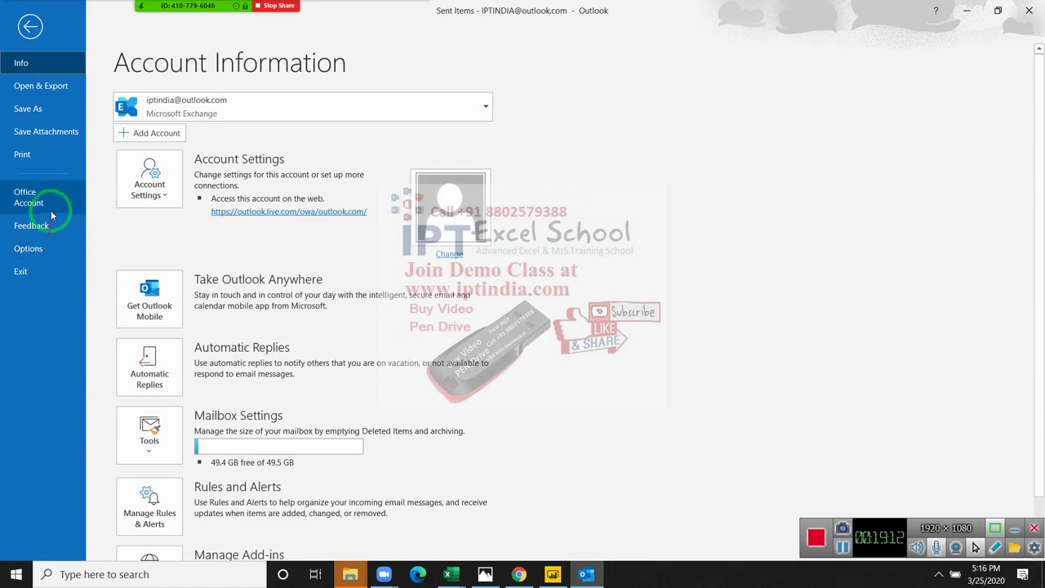
{"action": "left_click", "coordinate": [49, 245]}
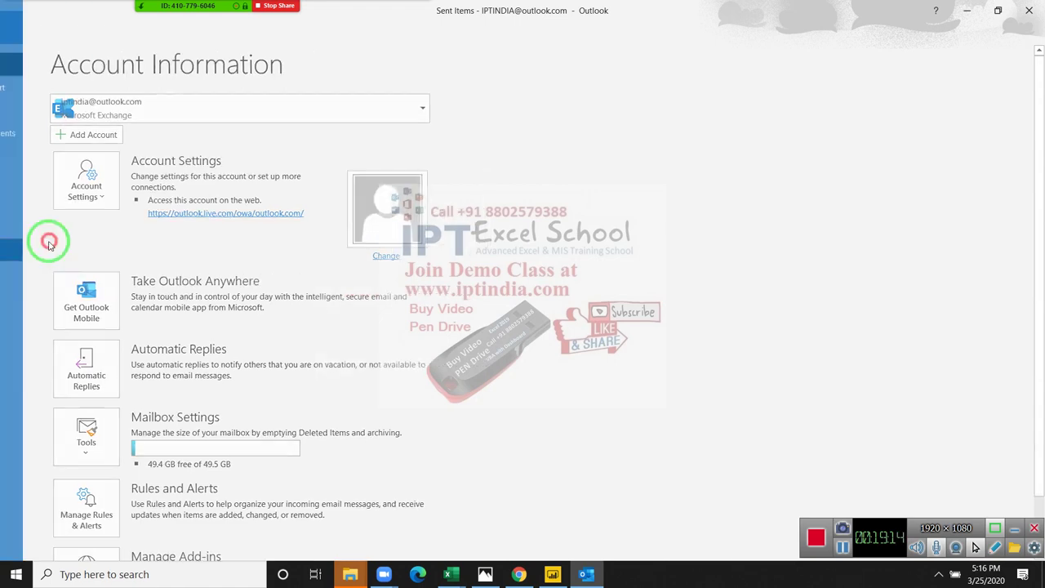
{"action": "left_click_drag", "start_coordinate": [456, 181], "coordinate": [307, 159]}
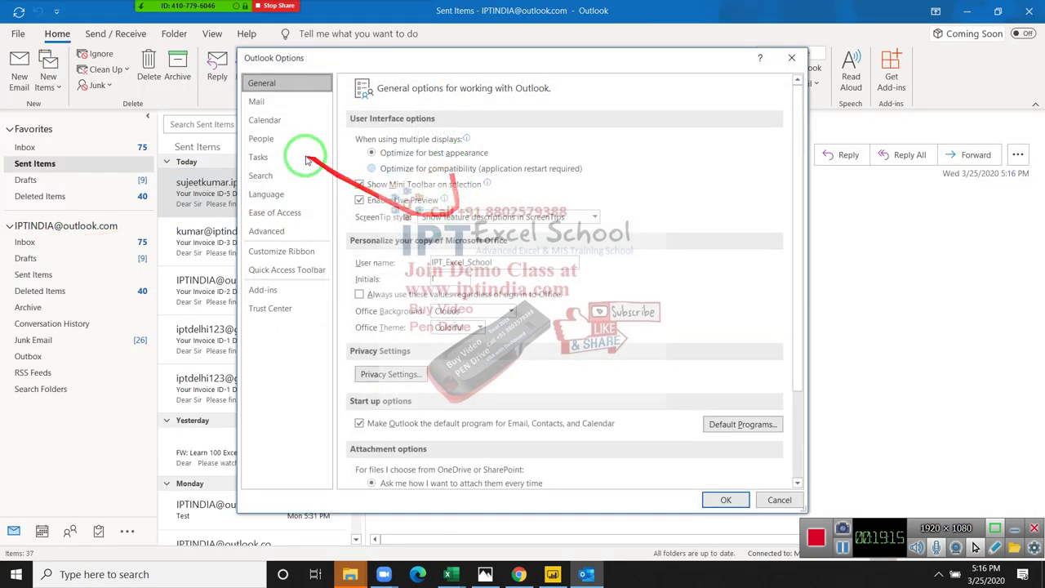
{"action": "left_click", "coordinate": [273, 102]}
{"action": "left_click_drag", "start_coordinate": [541, 204], "coordinate": [546, 203]}
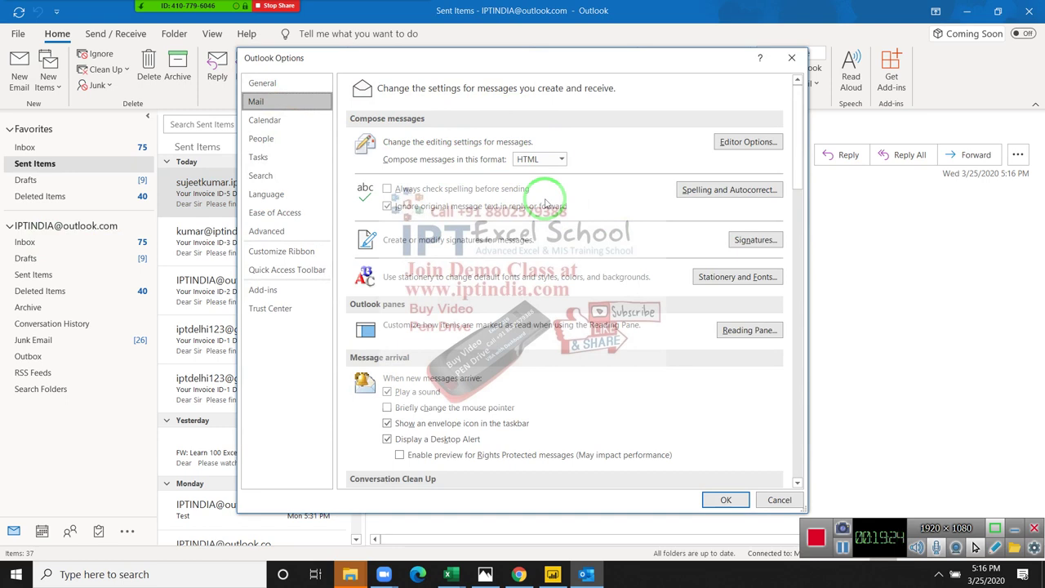
{"action": "left_click_drag", "start_coordinate": [545, 202], "coordinate": [475, 295]}
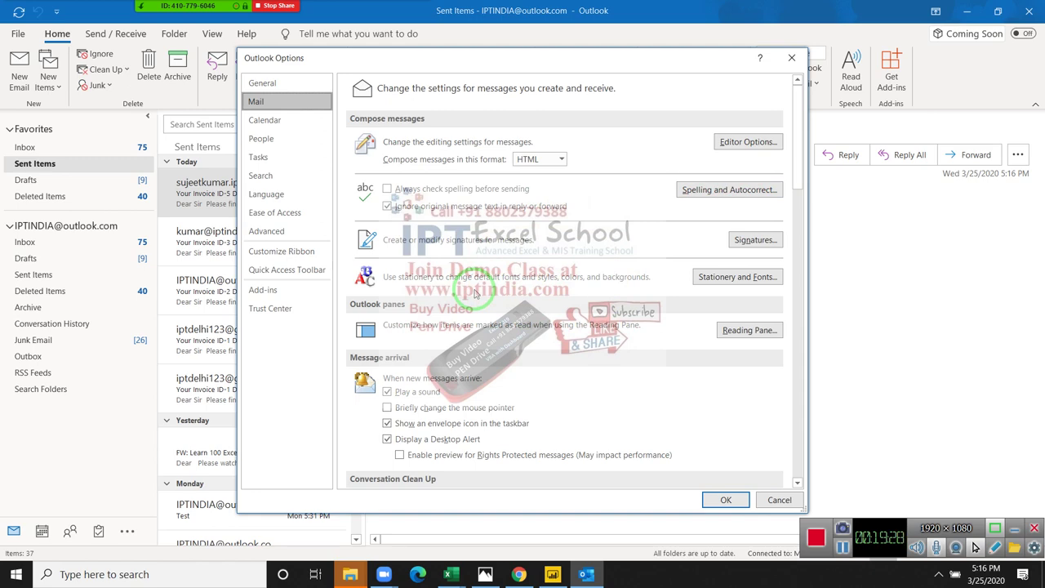
{"action": "left_click_drag", "start_coordinate": [474, 294], "coordinate": [572, 373]}
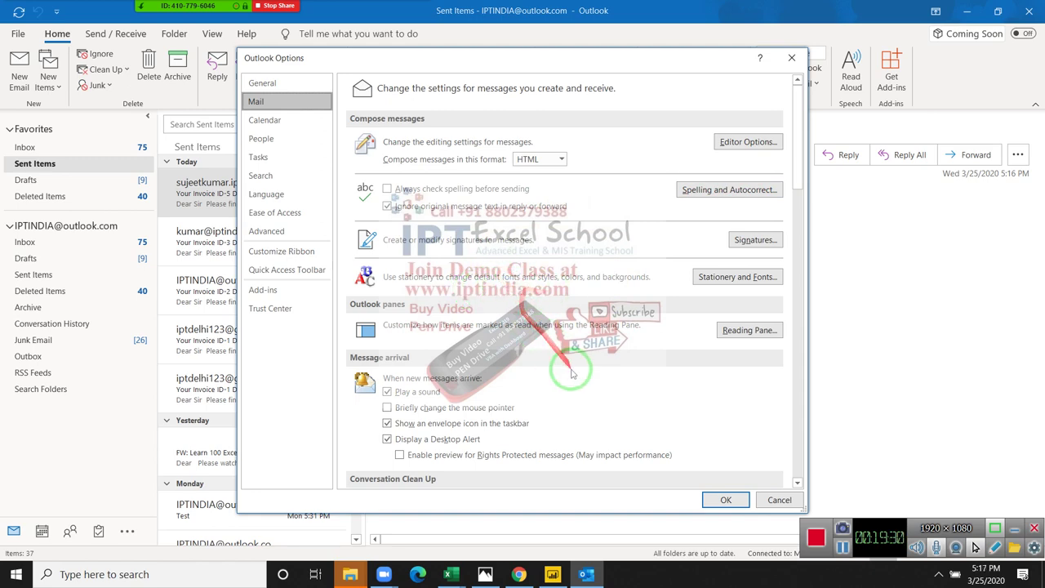
{"action": "scroll", "coordinate": [576, 376], "scroll_direction": "down", "scroll_amount": 4}
{"action": "scroll", "coordinate": [578, 376], "scroll_direction": "down", "scroll_amount": 3}
{"action": "scroll", "coordinate": [578, 376], "scroll_direction": "down", "scroll_amount": 3}
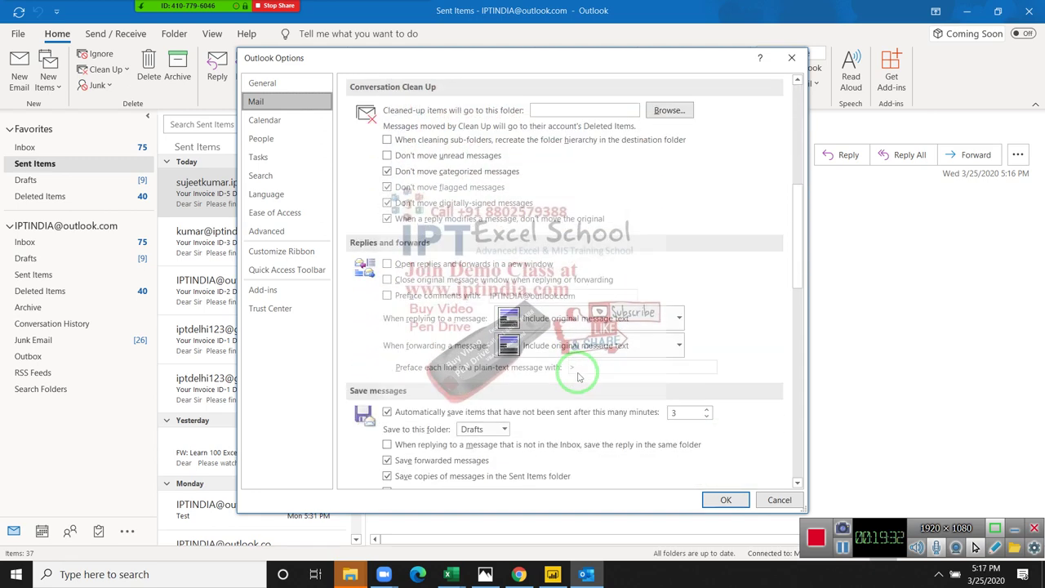
{"action": "scroll", "coordinate": [577, 375], "scroll_direction": "down", "scroll_amount": 1}
{"action": "scroll", "coordinate": [577, 376], "scroll_direction": "down", "scroll_amount": 2}
{"action": "scroll", "coordinate": [577, 376], "scroll_direction": "up", "scroll_amount": 2}
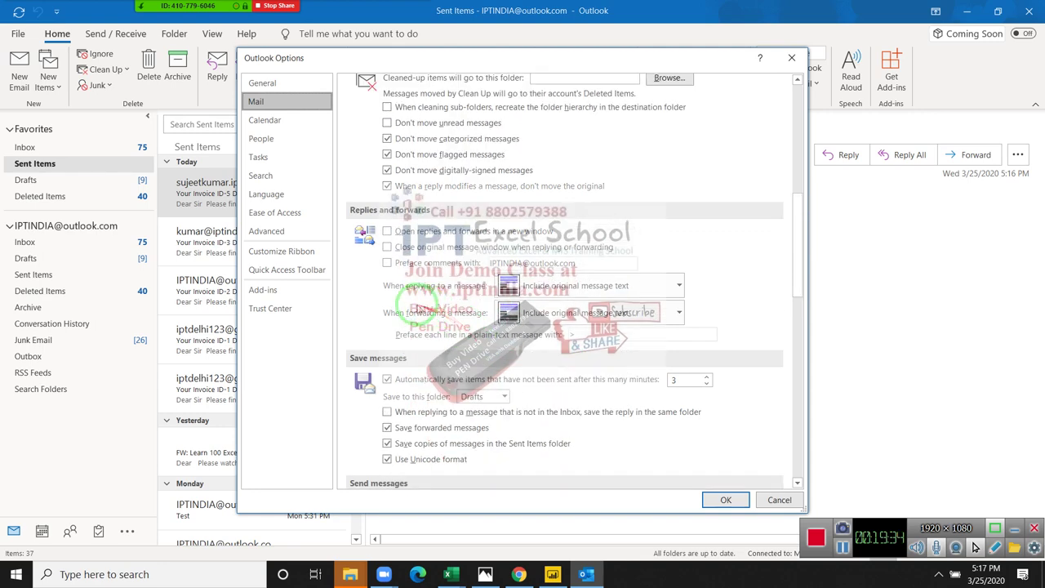
{"action": "key", "text": "Escape"}
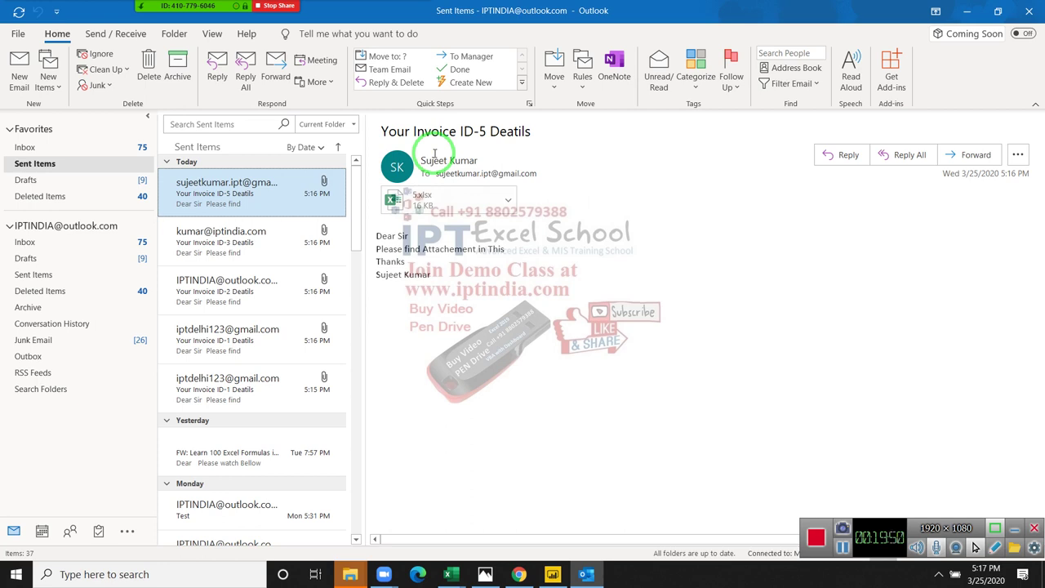
- View the mail account under File > Account Settings, then close the dialog
{"action": "left_click", "coordinate": [121, 34]}
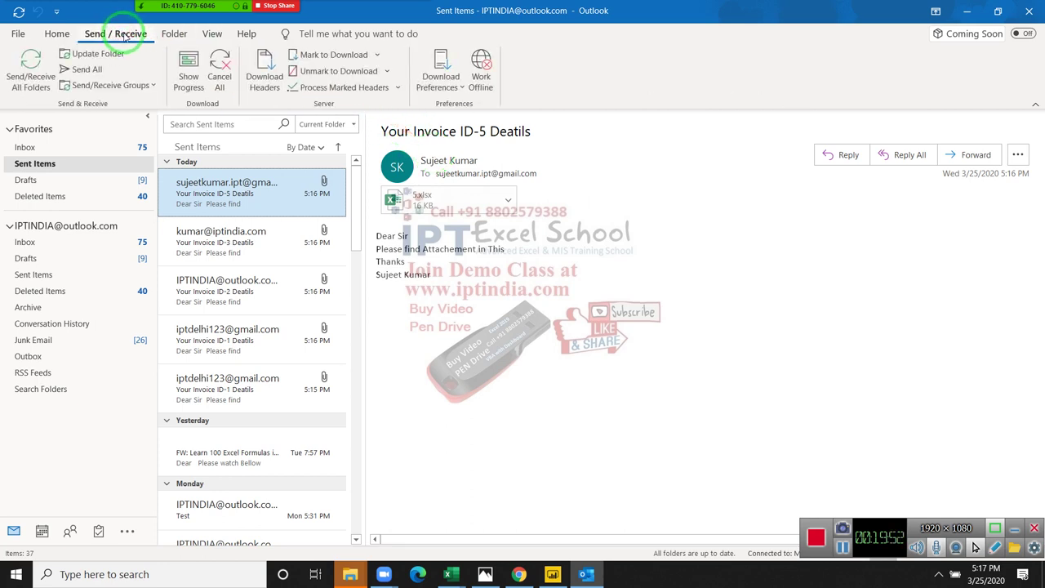
{"action": "left_click", "coordinate": [59, 37]}
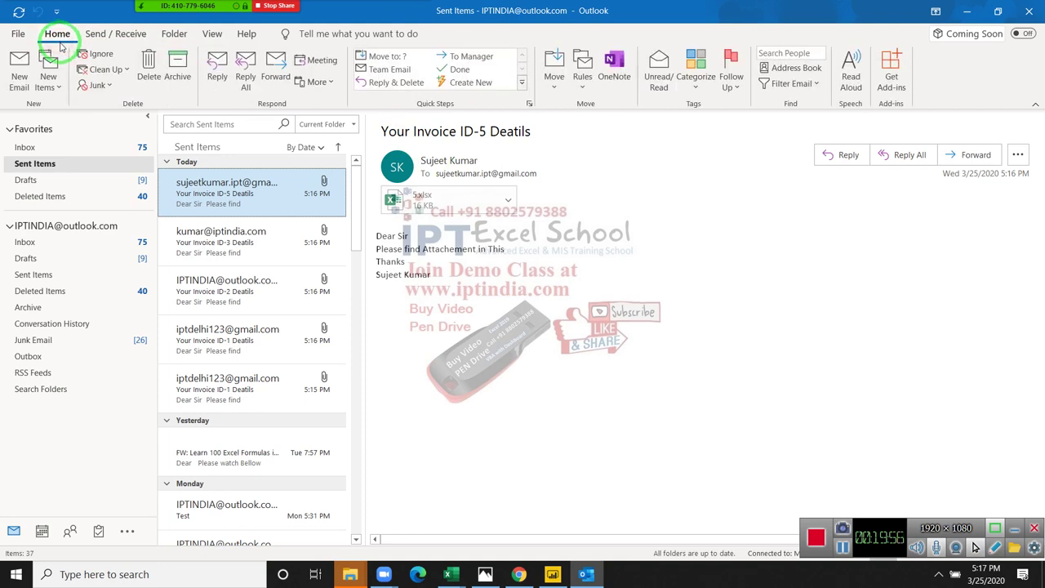
{"action": "left_click", "coordinate": [18, 36]}
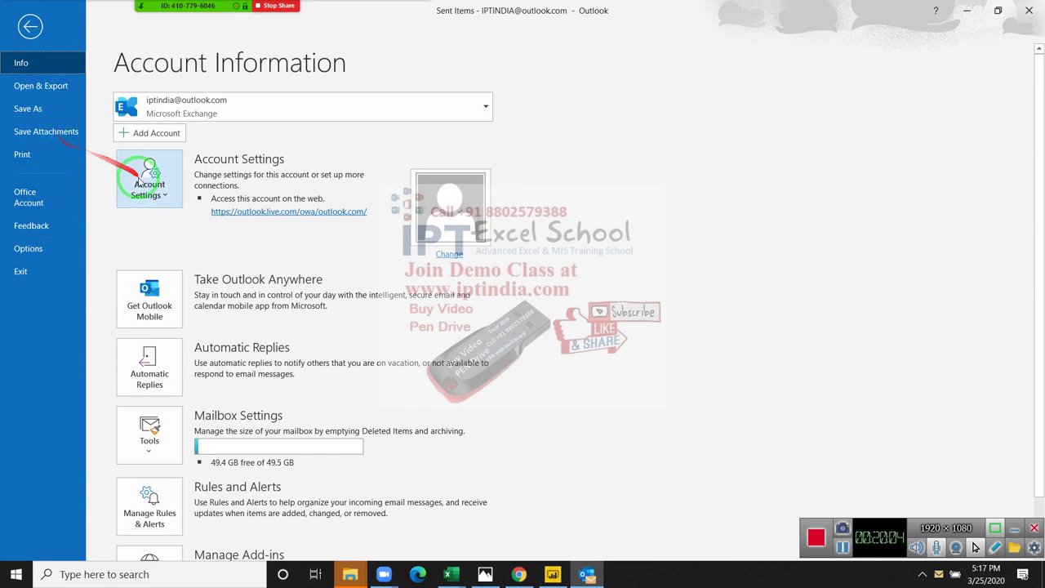
{"action": "left_click", "coordinate": [156, 204]}
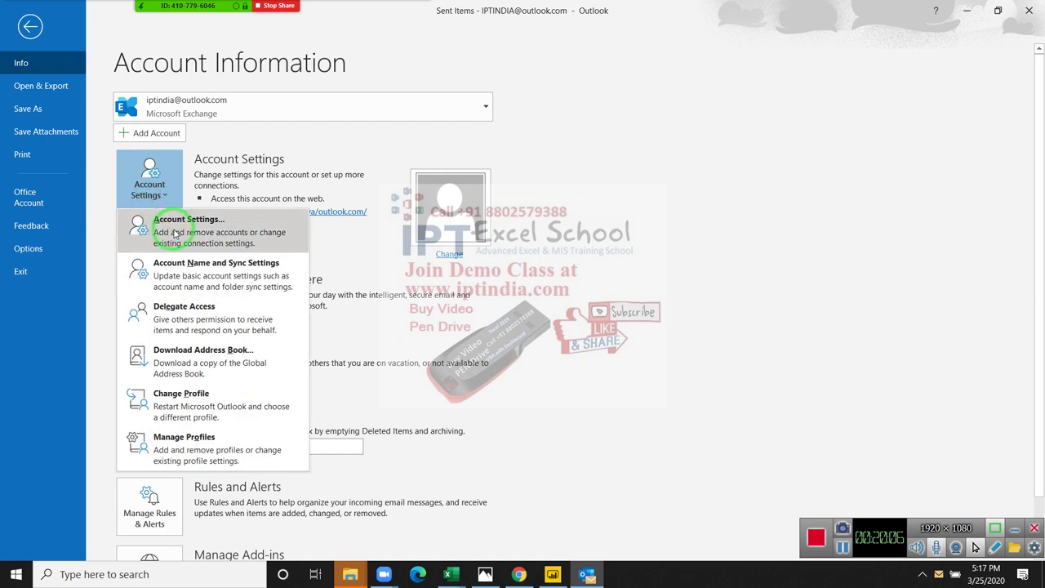
{"action": "left_click", "coordinate": [174, 235]}
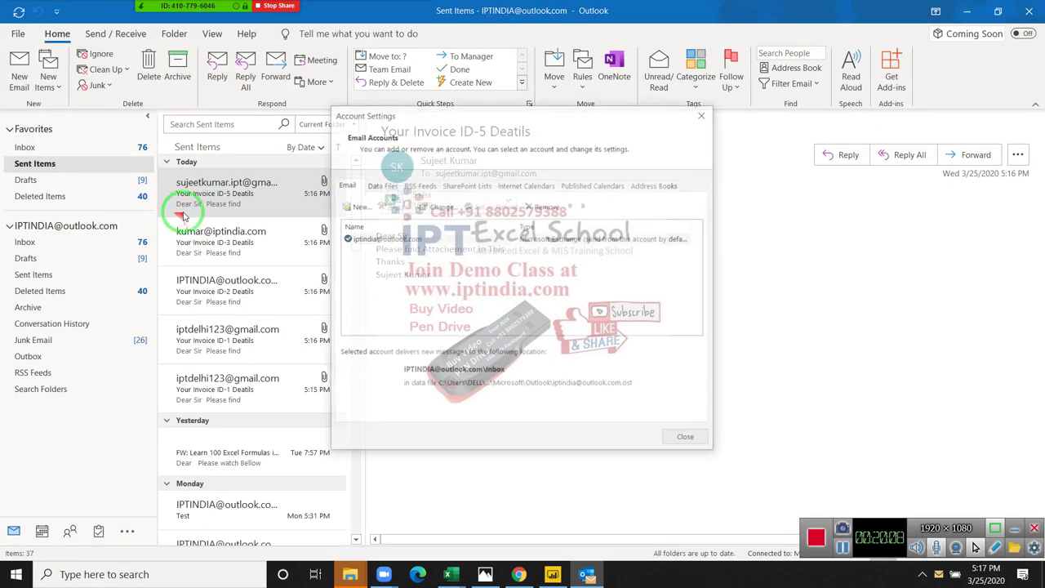
{"action": "left_click", "coordinate": [364, 239]}
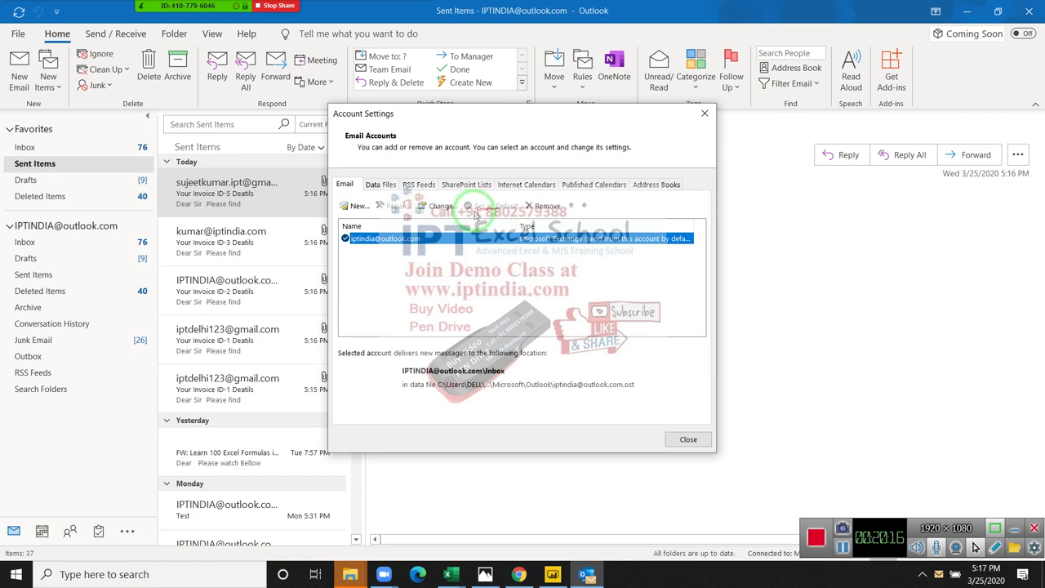
{"action": "key", "text": "Escape"}
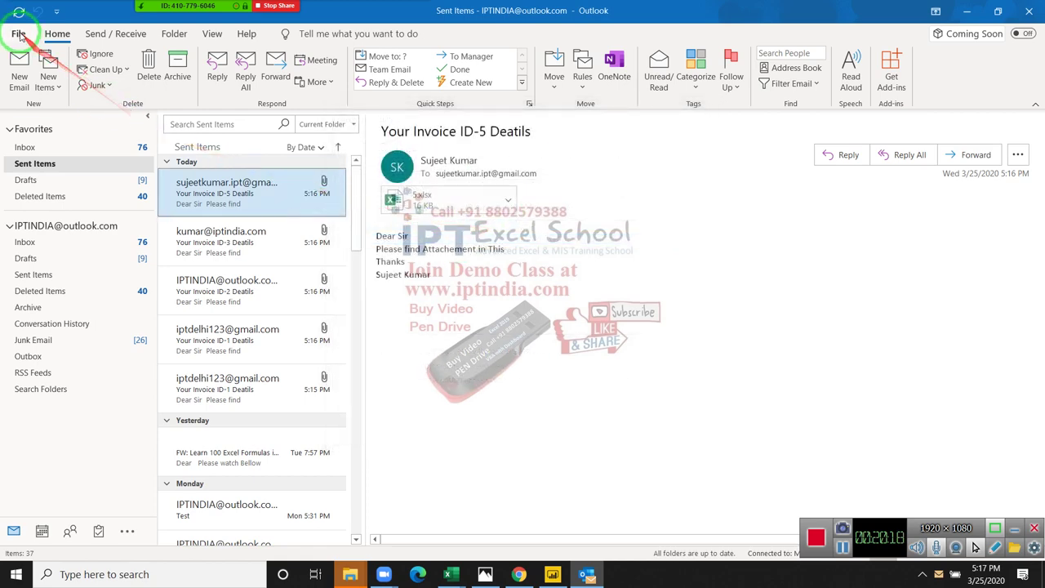
- Reopen Account Settings, close it unchanged, and minimize Outlook to show the macro
{"action": "left_click", "coordinate": [18, 33]}
{"action": "left_click", "coordinate": [32, 128]}
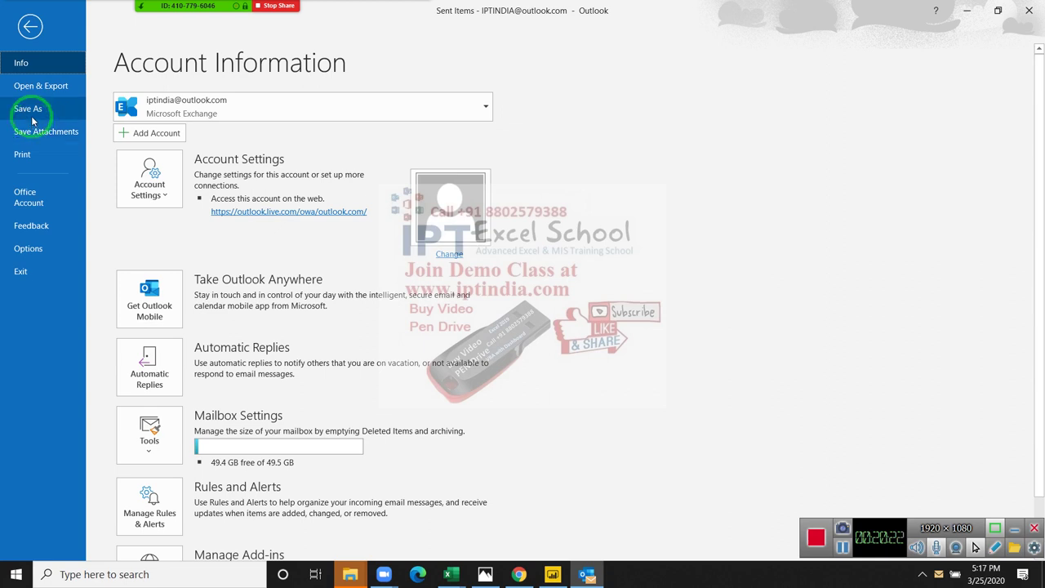
{"action": "left_click", "coordinate": [149, 183]}
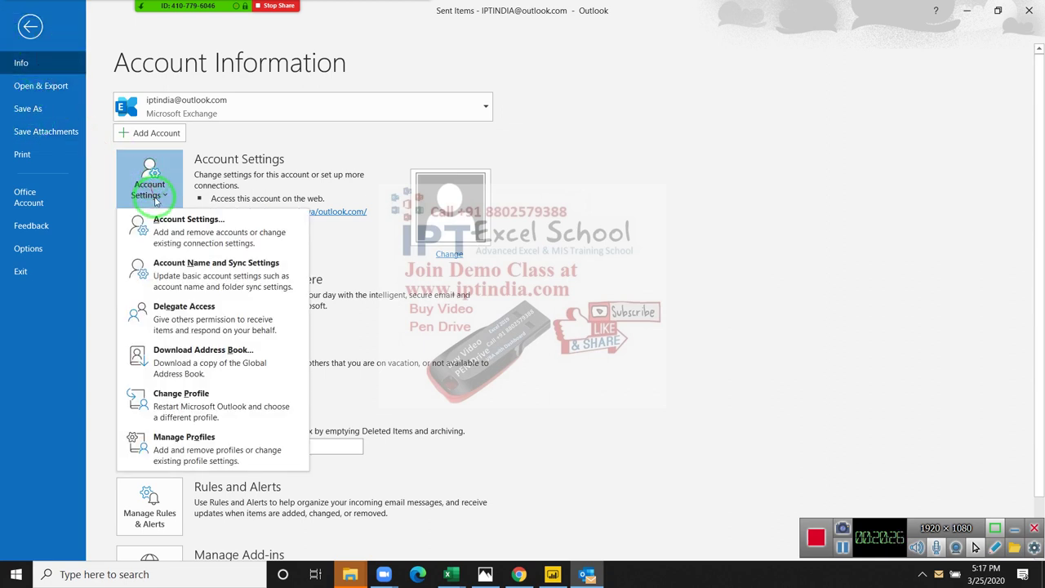
{"action": "left_click", "coordinate": [172, 232]}
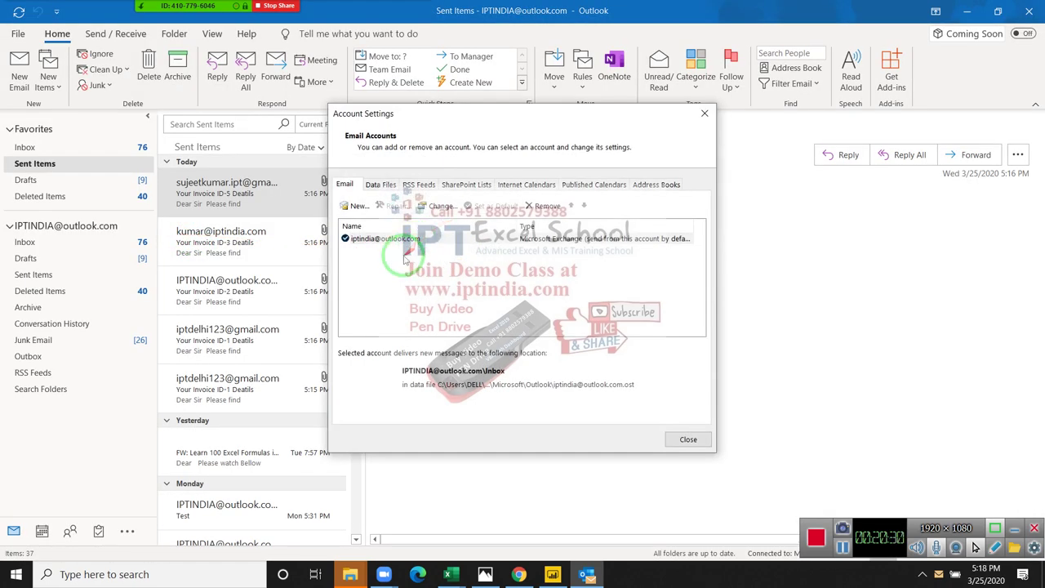
{"action": "left_click", "coordinate": [403, 258]}
{"action": "left_click", "coordinate": [504, 215]}
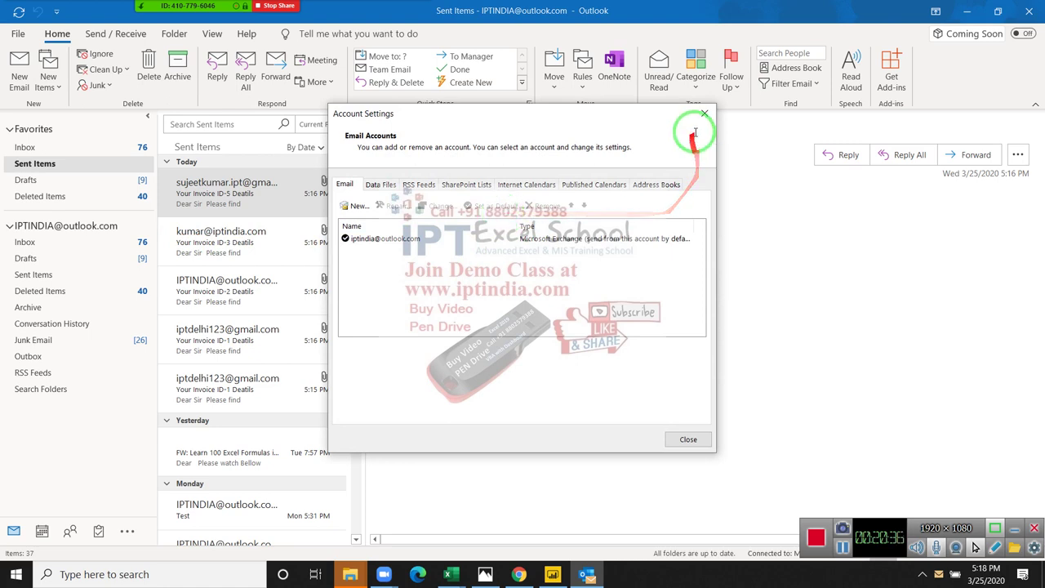
{"action": "left_click", "coordinate": [712, 116]}
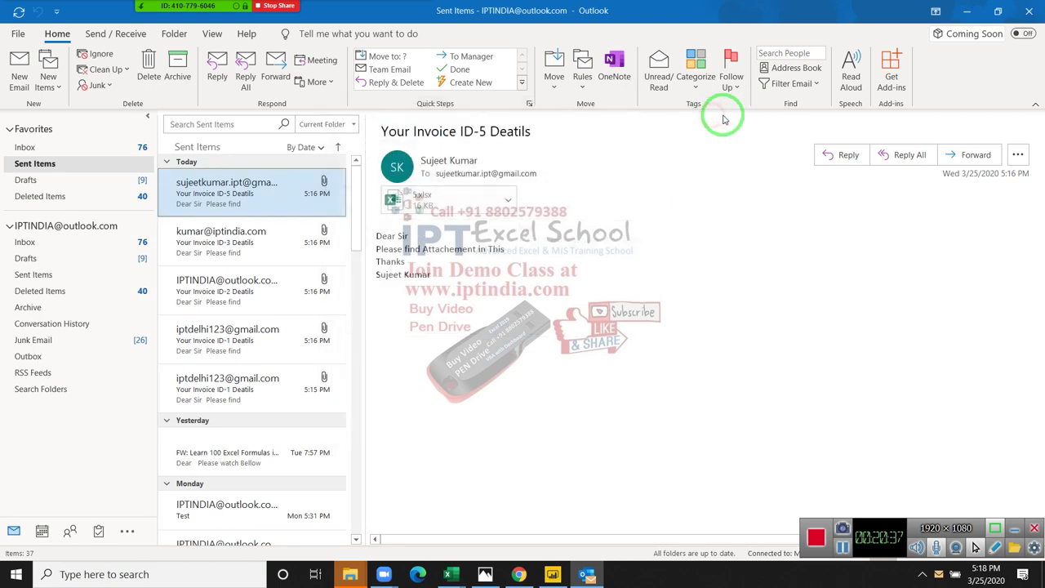
{"action": "left_click", "coordinate": [966, 13]}
- In the Excel recipient table, look over the Name column and the Email addresses
{"action": "left_click", "coordinate": [331, 299]}
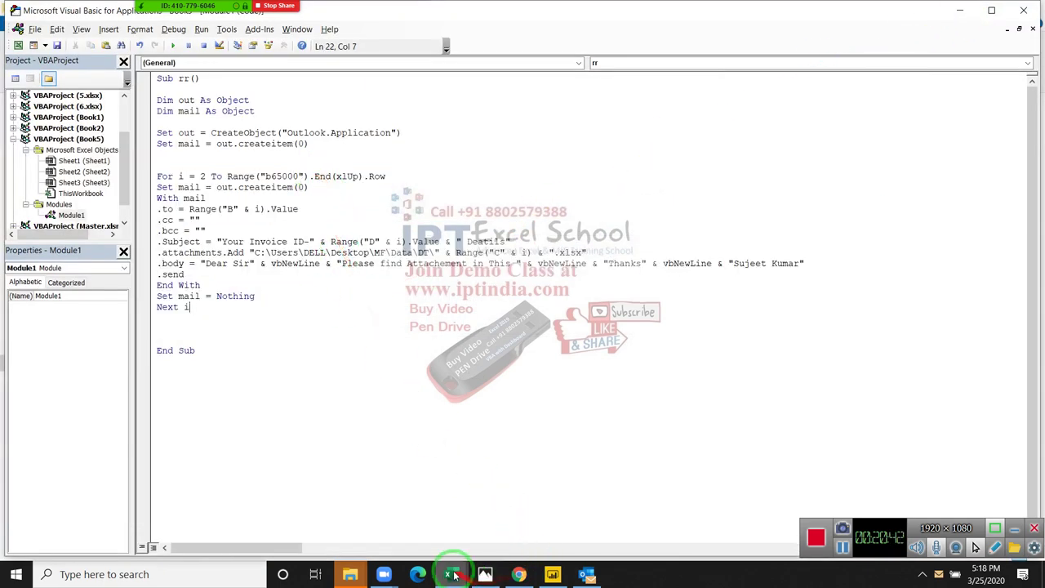
{"action": "left_click", "coordinate": [455, 568]}
{"action": "left_click", "coordinate": [408, 518]}
{"action": "left_click", "coordinate": [199, 261]}
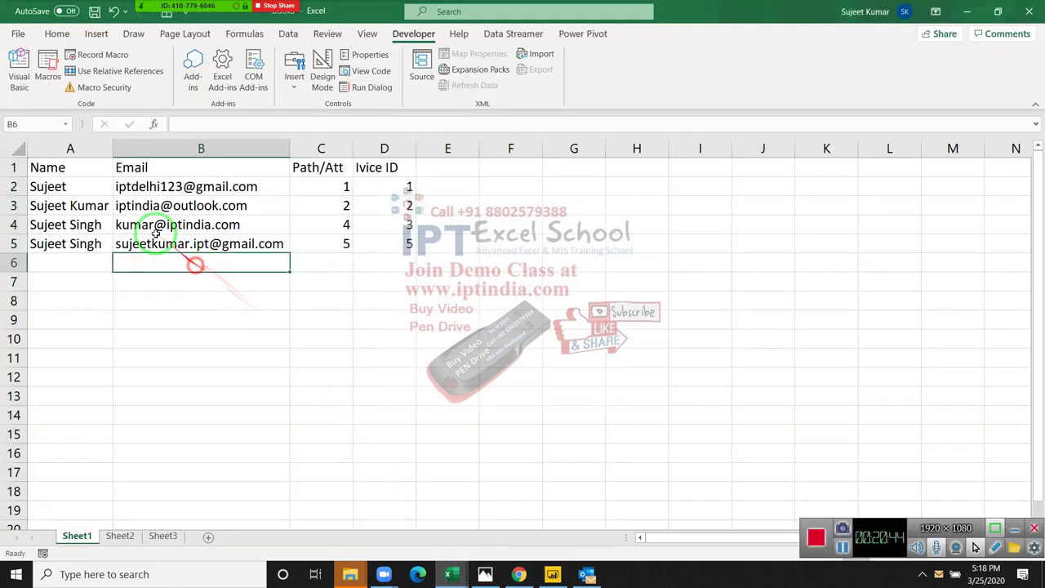
{"action": "left_click", "coordinate": [67, 147]}
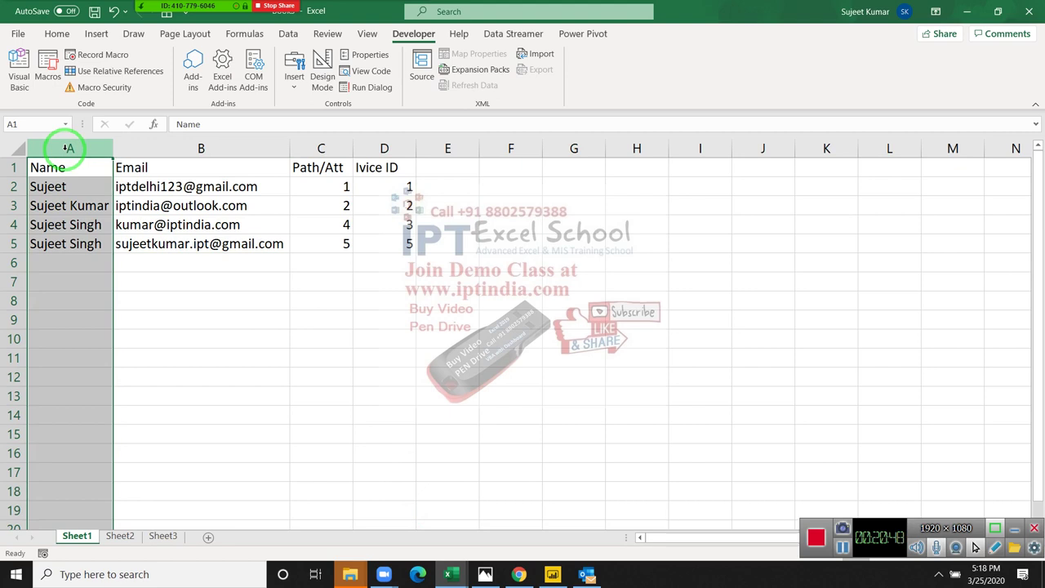
{"action": "left_click", "coordinate": [49, 186]}
{"action": "left_click_drag", "start_coordinate": [134, 168], "coordinate": [161, 262]}
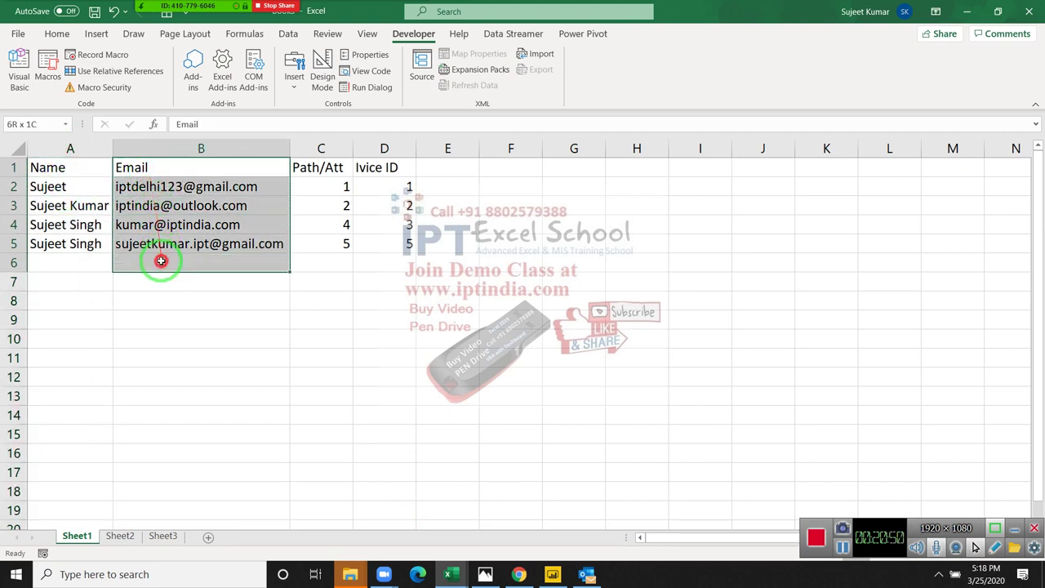
- Check the Path/Att attachment numbers and the Ivice ID column, then return to the VBA code
{"action": "left_click_drag", "start_coordinate": [318, 168], "coordinate": [319, 243]}
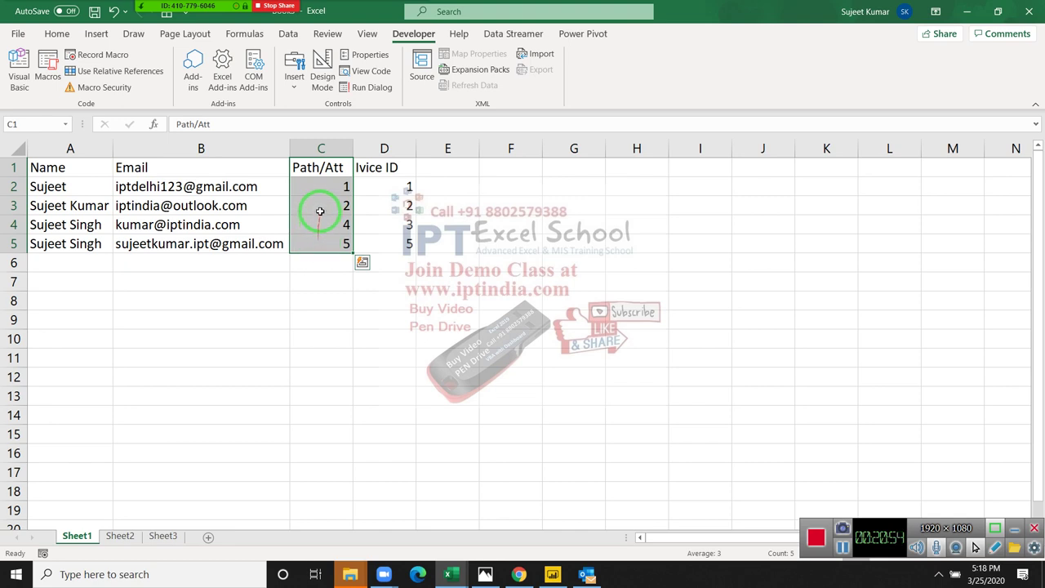
{"action": "double_click", "coordinate": [333, 185]}
{"action": "left_click", "coordinate": [324, 210]}
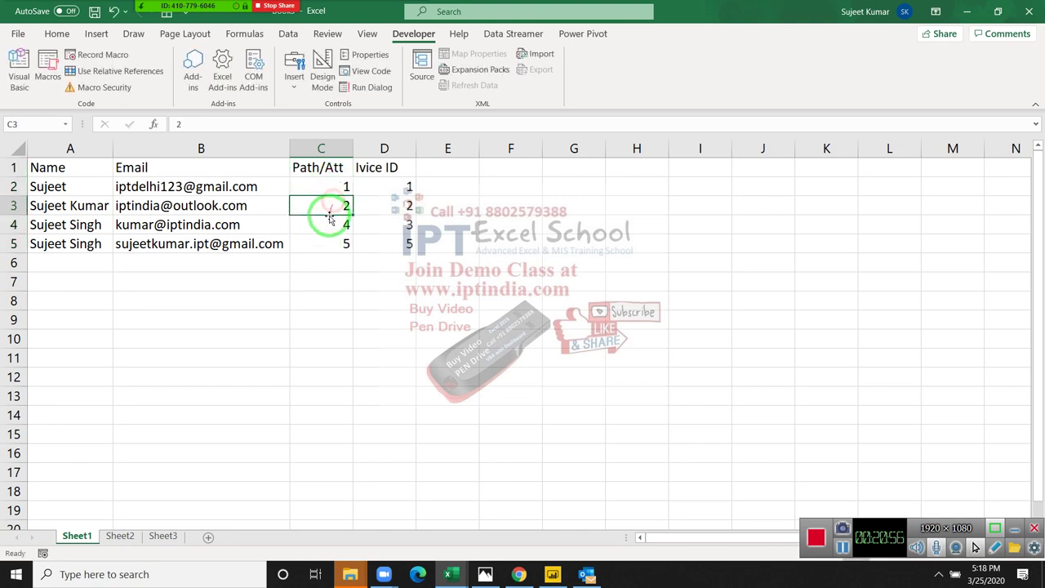
{"action": "left_click", "coordinate": [310, 224]}
{"action": "left_click_drag", "start_coordinate": [188, 229], "coordinate": [320, 229]}
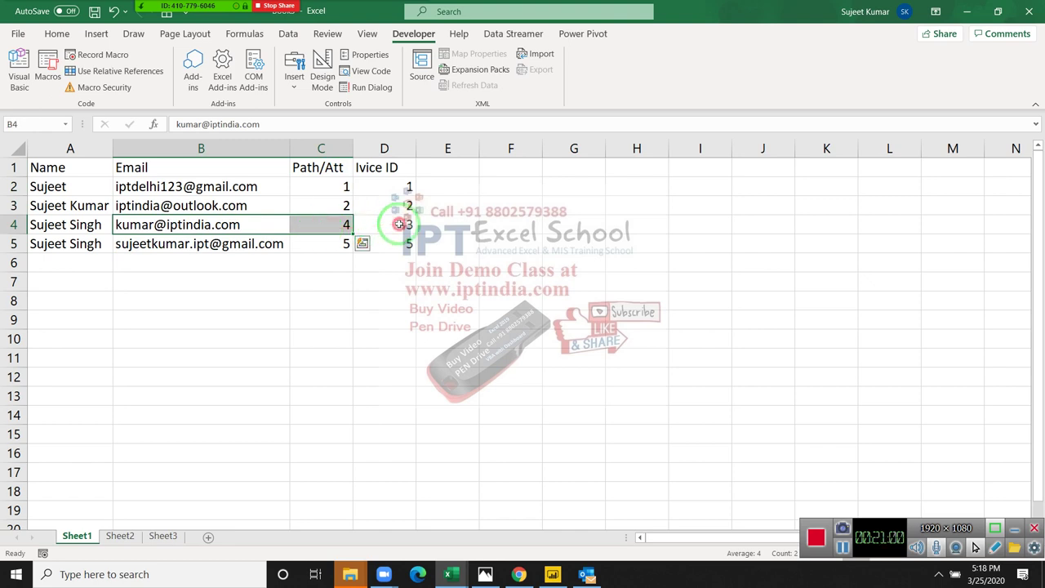
{"action": "left_click", "coordinate": [345, 186]}
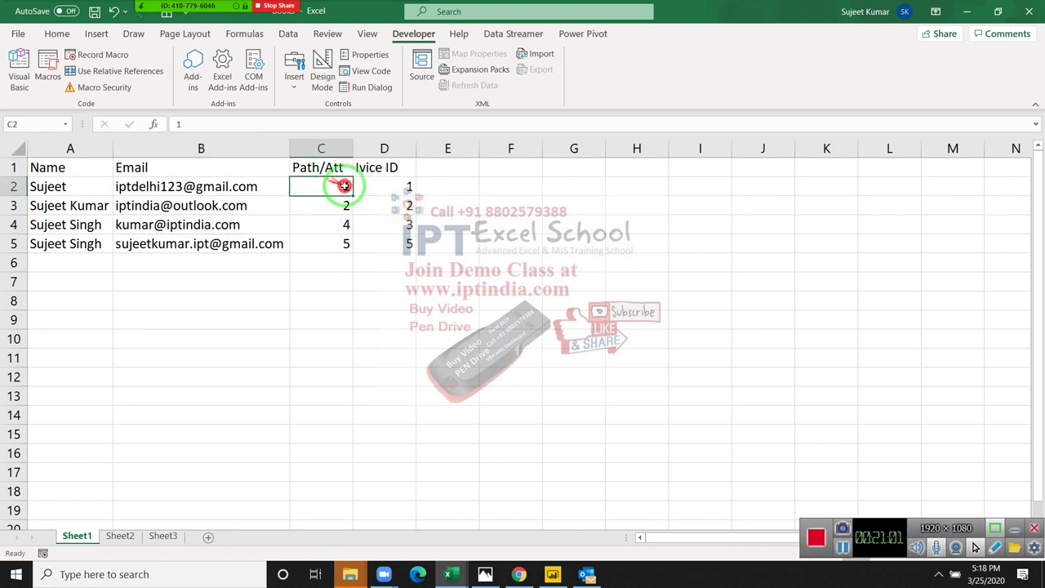
{"action": "left_click", "coordinate": [384, 148]}
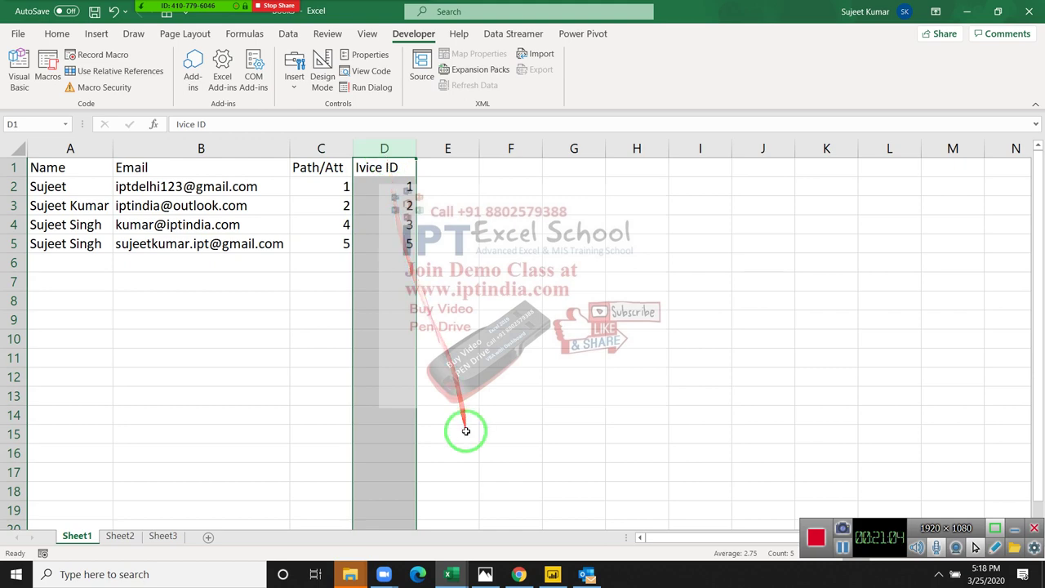
{"action": "left_click", "coordinate": [319, 167]}
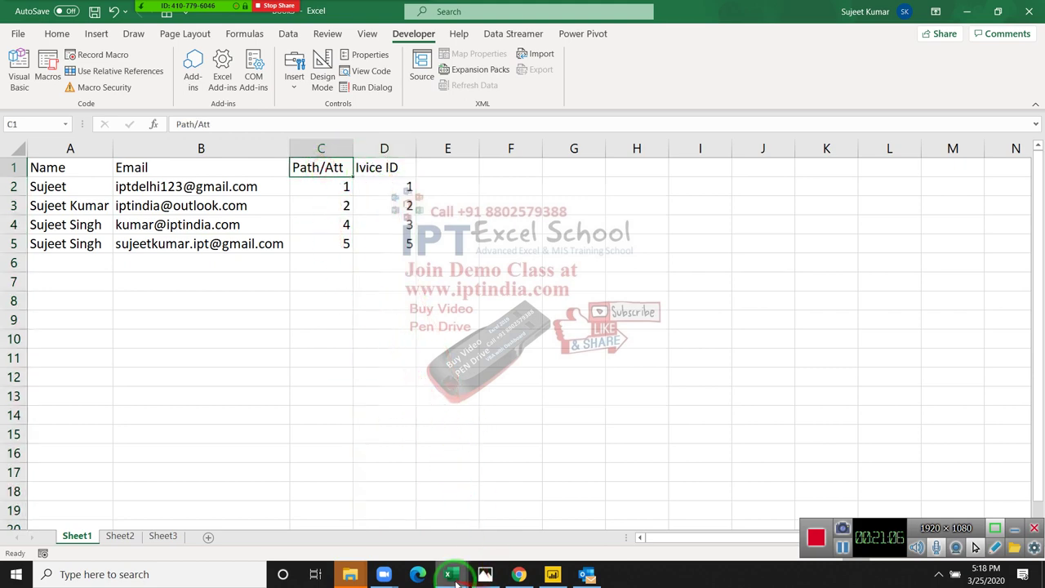
{"action": "mouse_move", "coordinate": [449, 575]}
{"action": "left_click", "coordinate": [523, 519]}
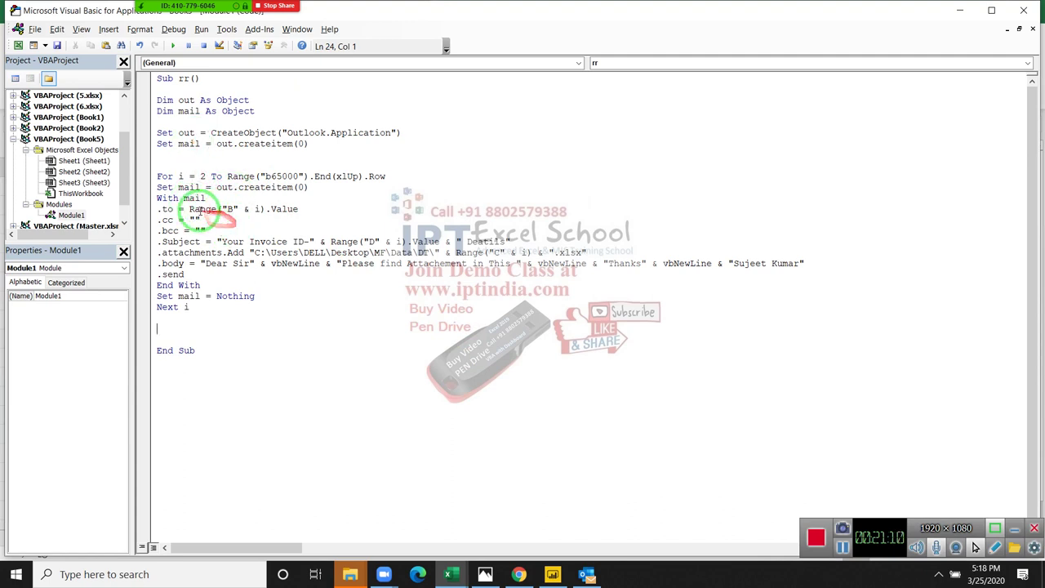
{"action": "mouse_move", "coordinate": [188, 209]}
{"action": "left_mouse_down"}
{"action": "mouse_move", "coordinate": [335, 210]}
{"action": "mouse_move", "coordinate": [299, 209]}
{"action": "left_mouse_up"}
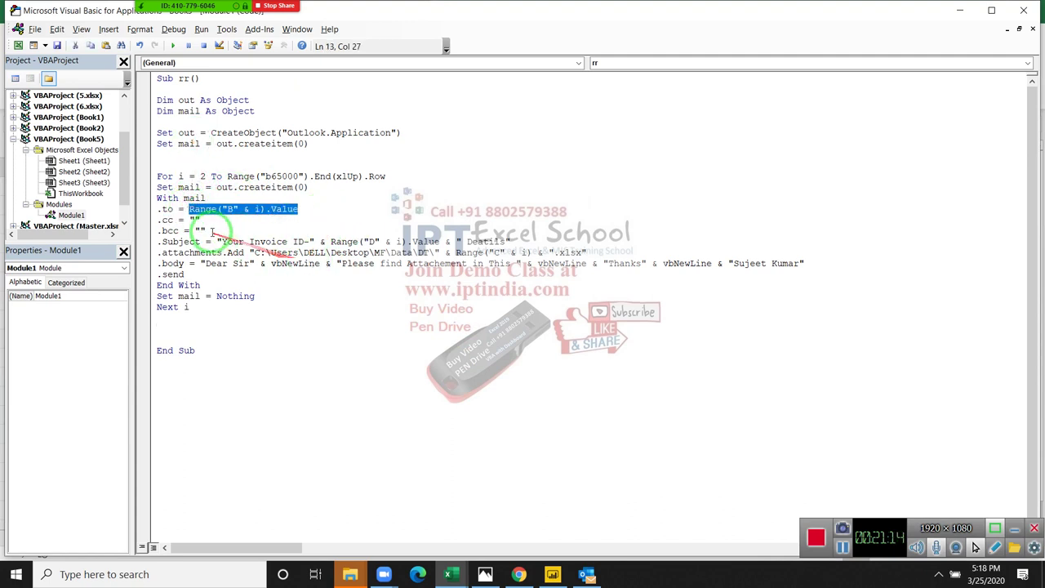
{"action": "left_click_drag", "start_coordinate": [189, 220], "coordinate": [200, 220]}
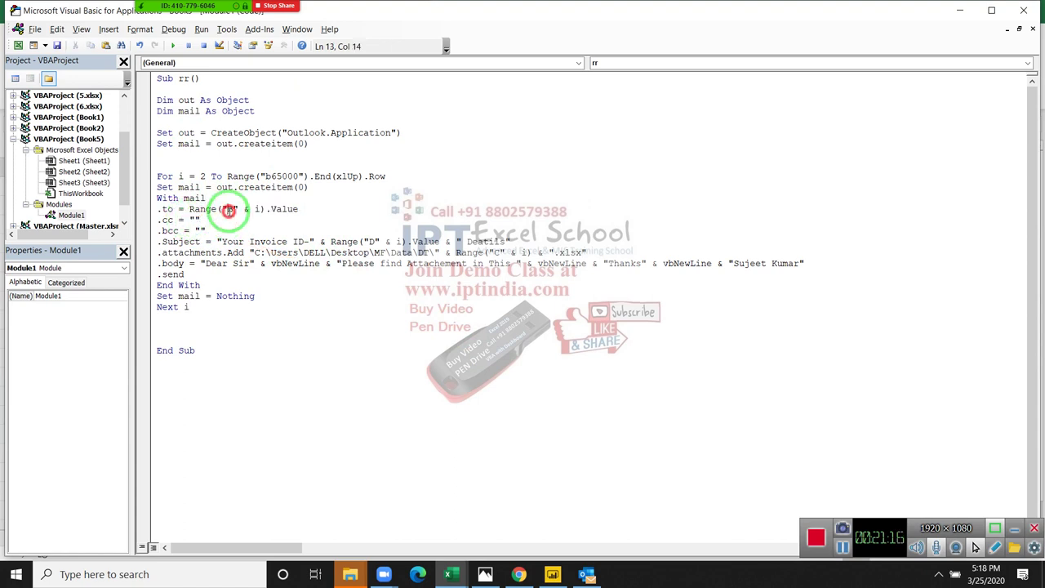
{"action": "double_click", "coordinate": [229, 209]}
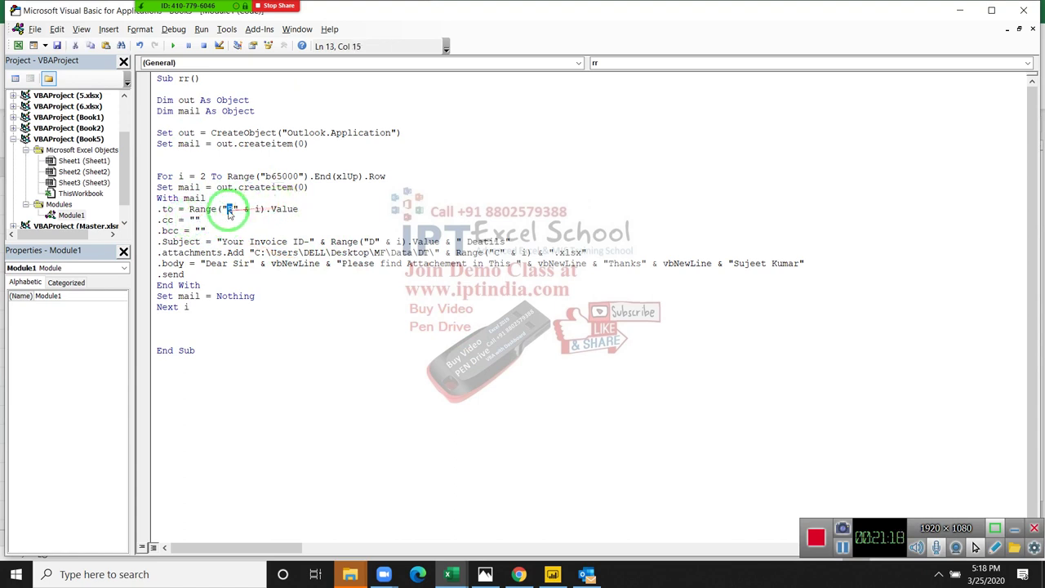
{"action": "key", "text": "alt+F11"}
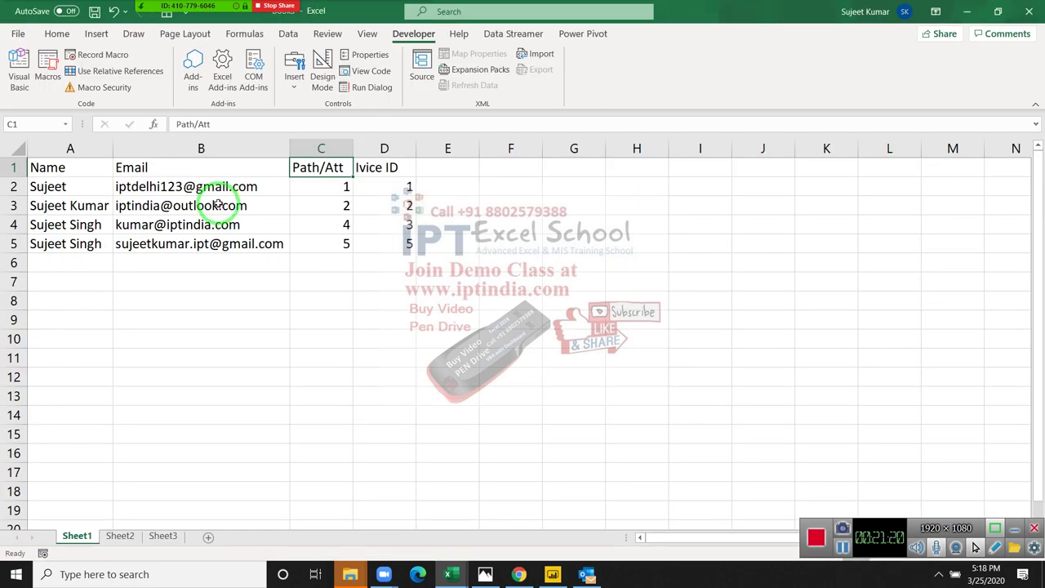
{"action": "key", "text": "alt+F11"}
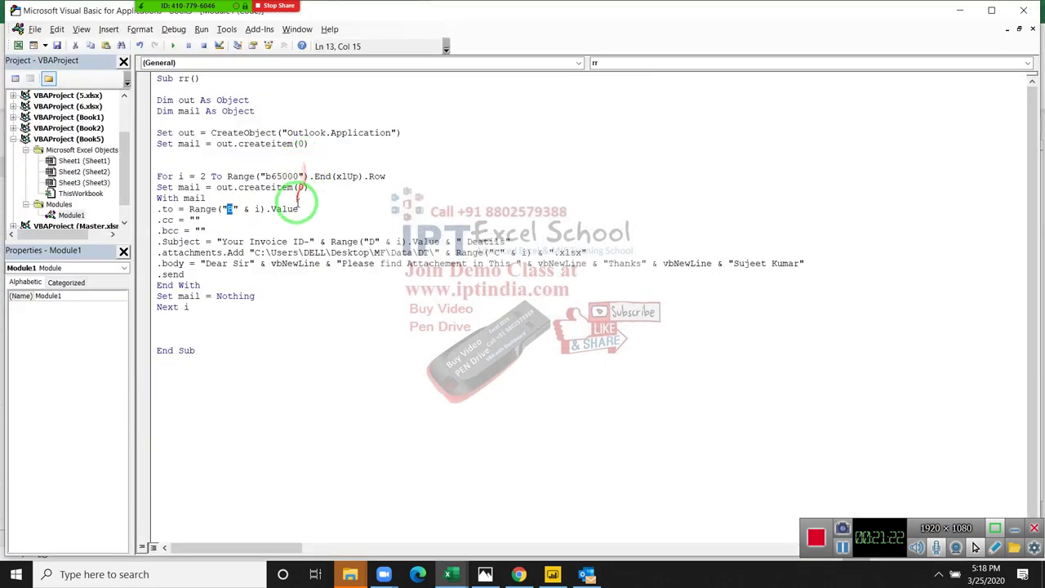
{"action": "left_click", "coordinate": [298, 209]}
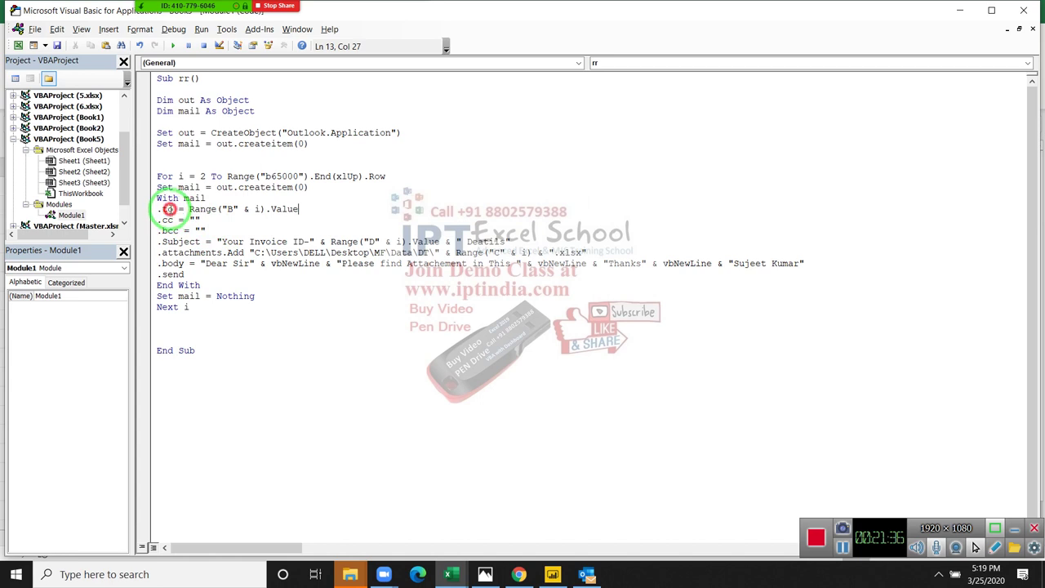
{"action": "double_click", "coordinate": [229, 209]}
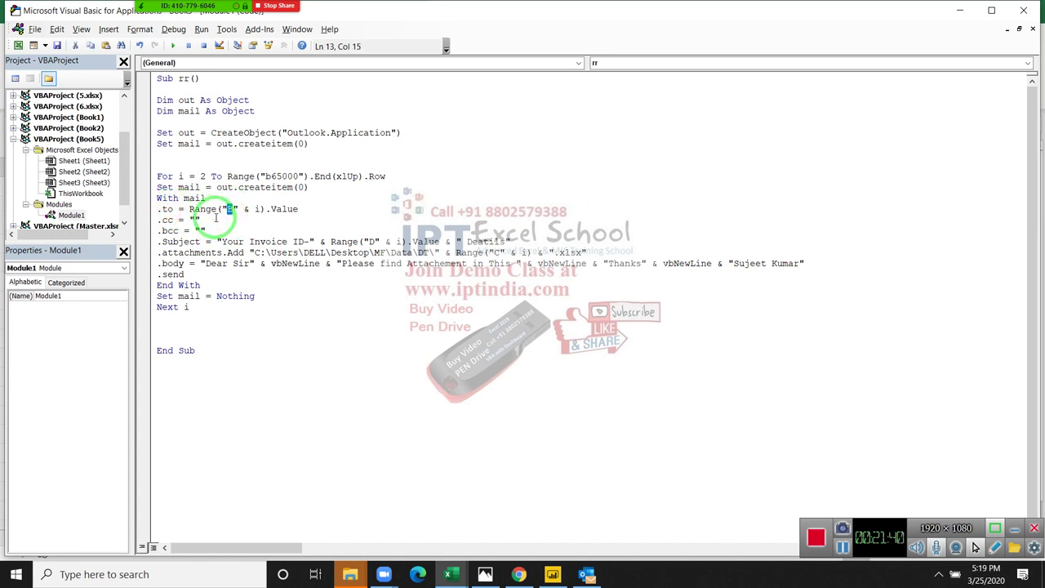
{"action": "key", "text": "alt+F11"}
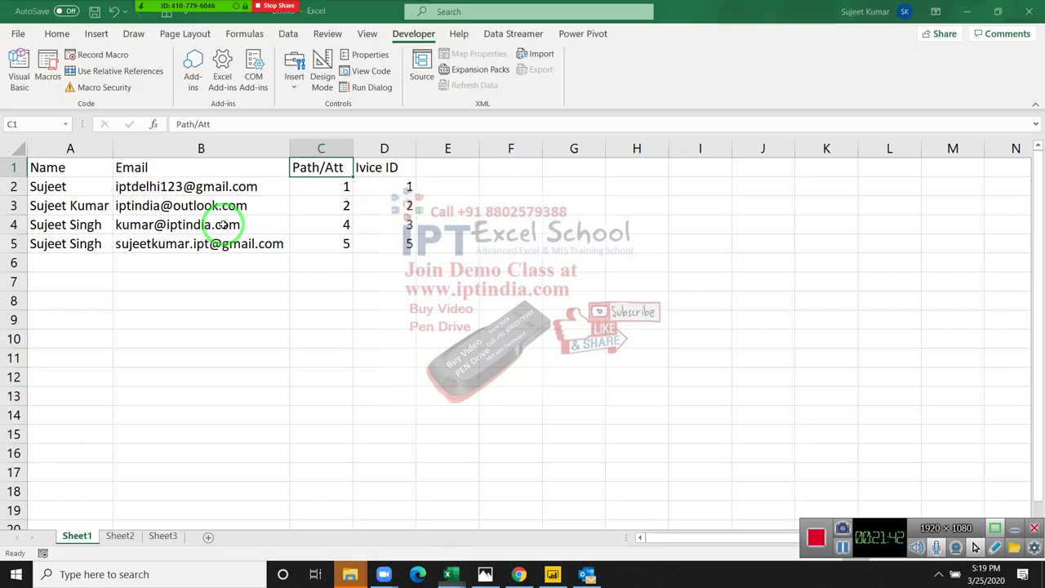
{"action": "left_click", "coordinate": [201, 149]}
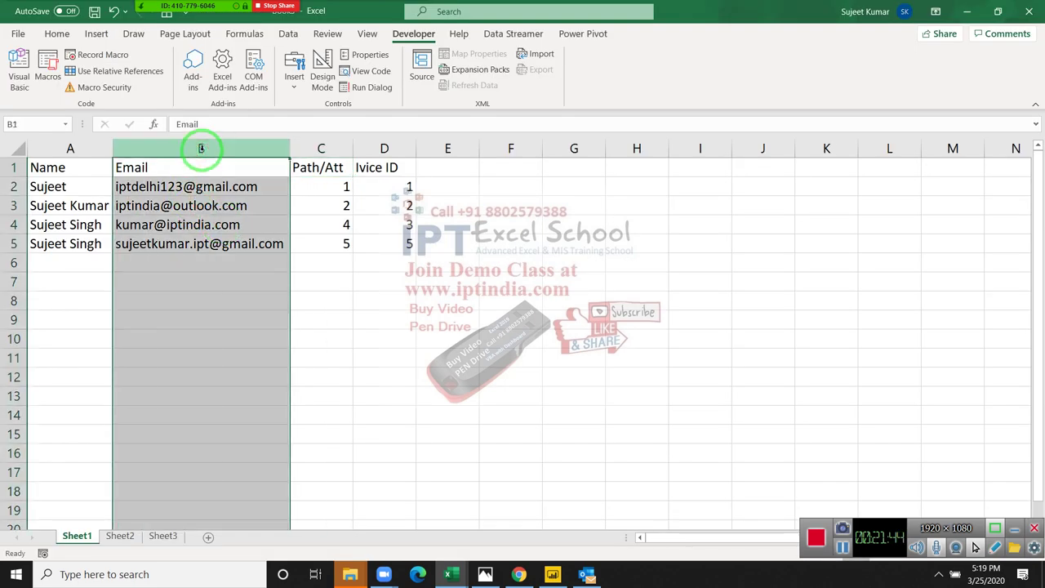
{"action": "left_click", "coordinate": [635, 147]}
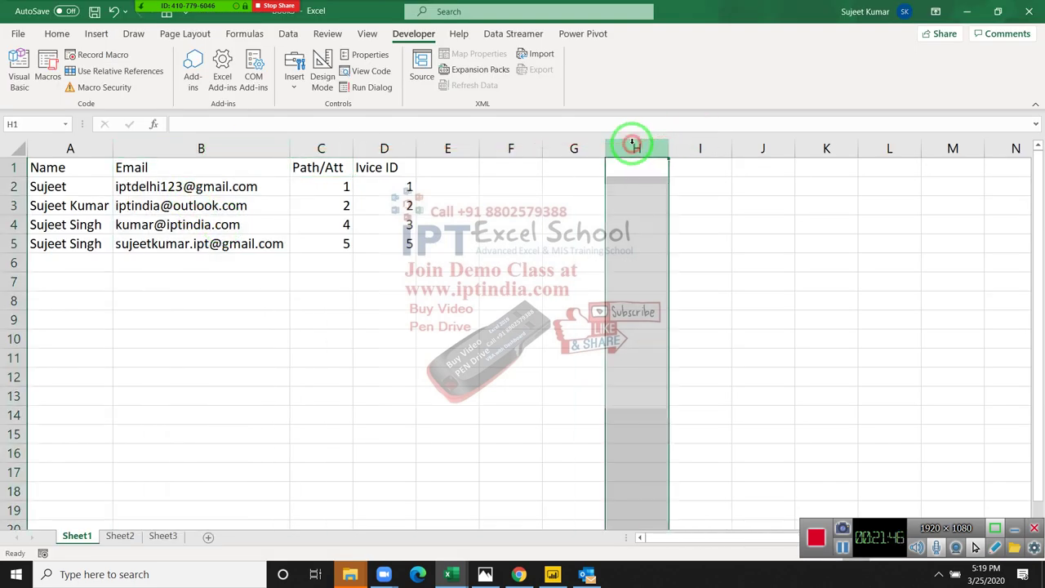
{"action": "key", "text": "alt+F11"}
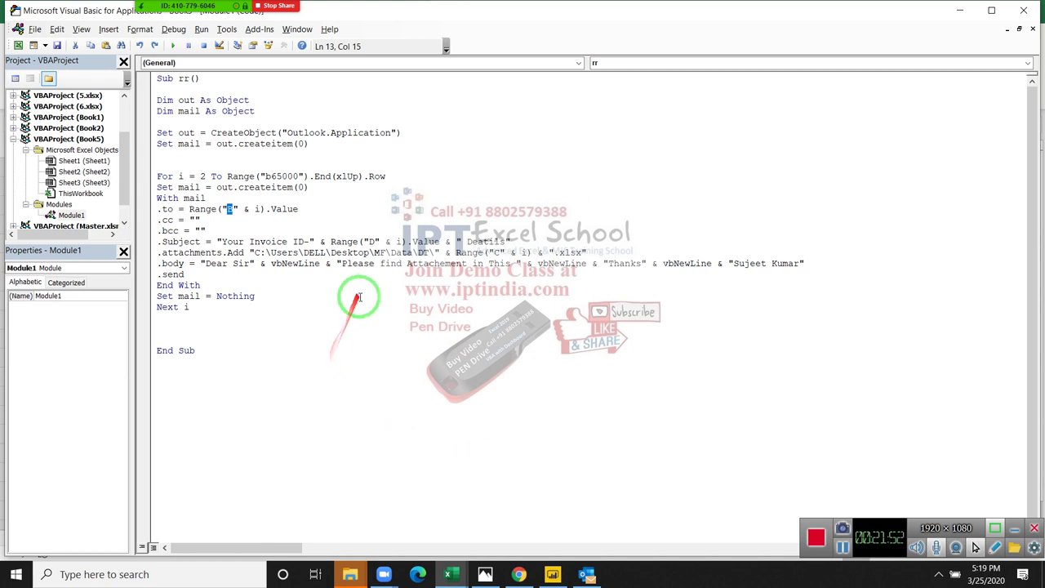
- Inspect the Range("B" & i) recipient expression and the subject's "Your Invoice ID-" text and column letter
{"action": "left_click", "coordinate": [192, 231]}
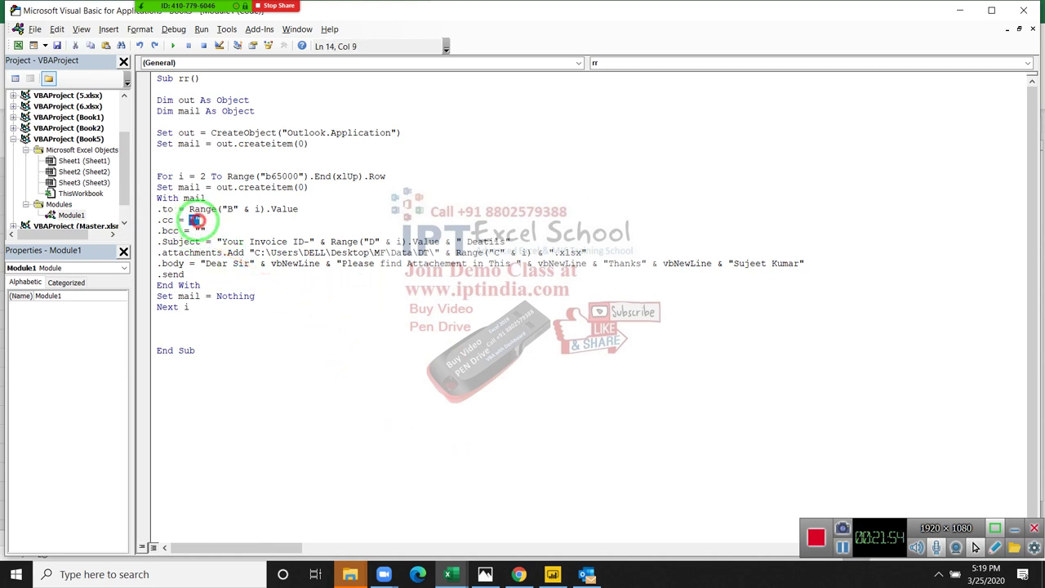
{"action": "left_click", "coordinate": [191, 209]}
{"action": "left_click_drag", "start_coordinate": [193, 210], "coordinate": [310, 207]}
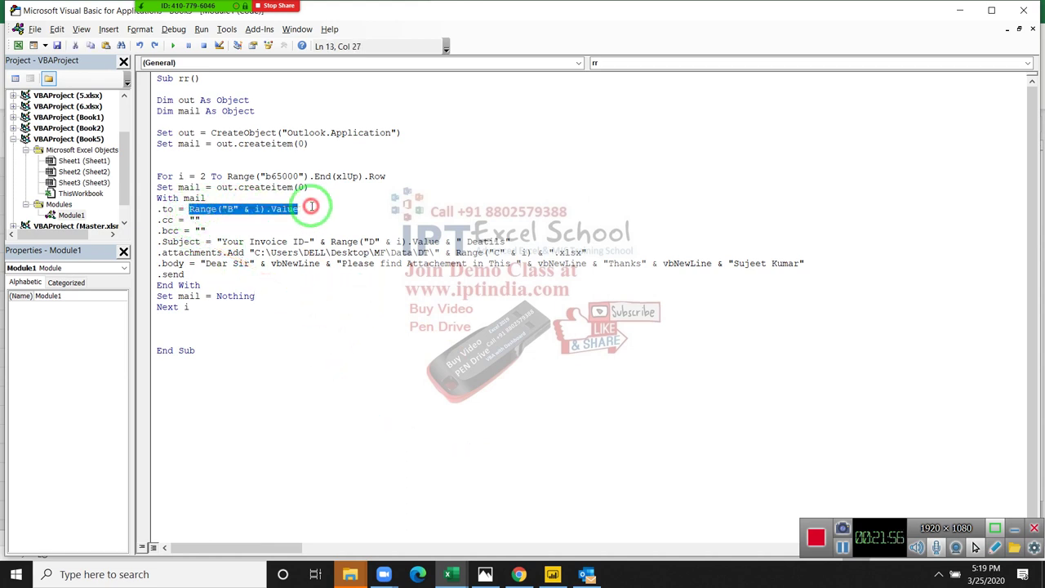
{"action": "left_click", "coordinate": [186, 248]}
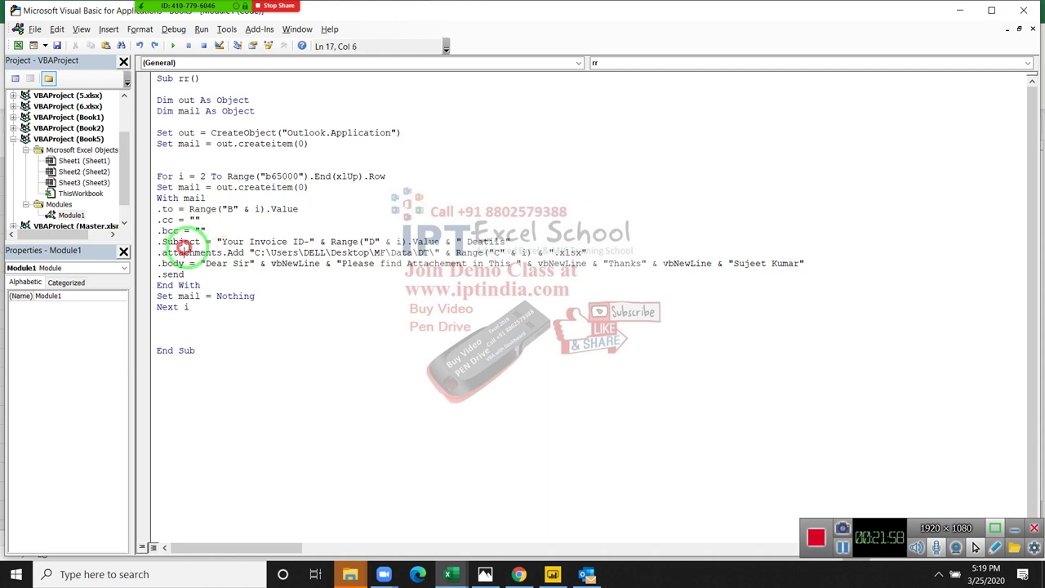
{"action": "left_click_drag", "start_coordinate": [217, 242], "coordinate": [296, 243]}
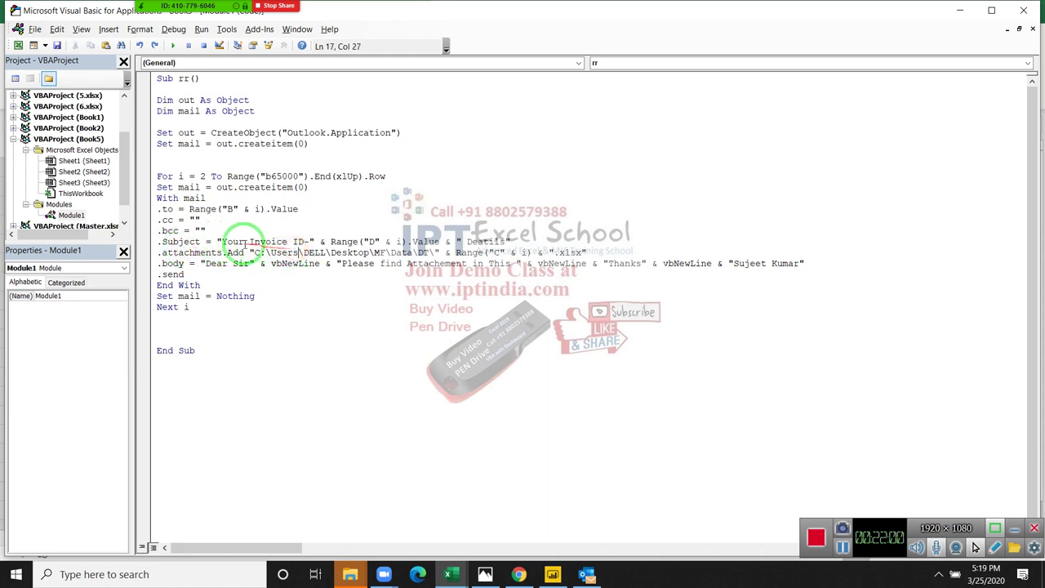
{"action": "left_click_drag", "start_coordinate": [226, 242], "coordinate": [309, 242]}
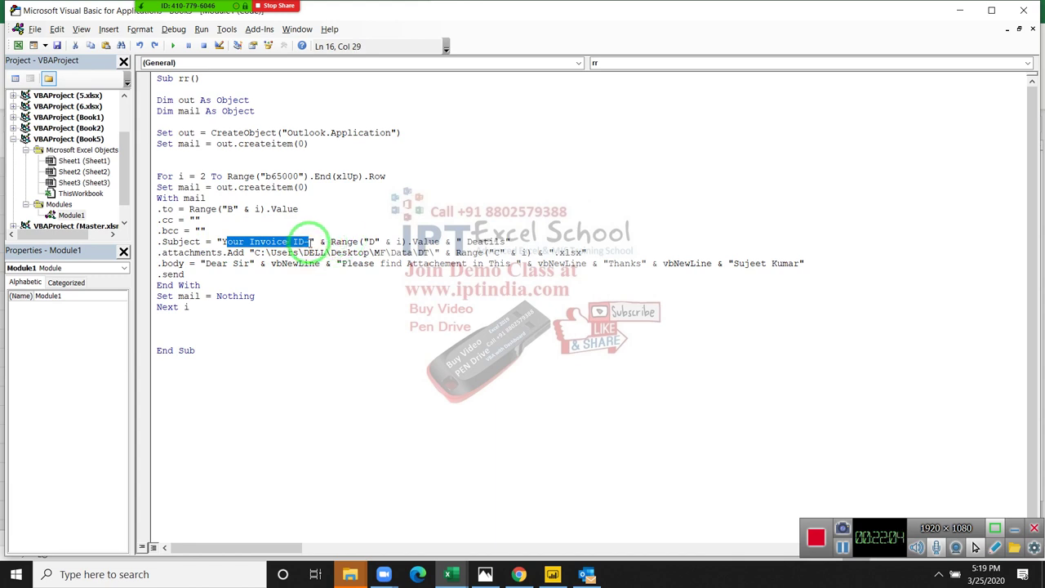
{"action": "double_click", "coordinate": [371, 242]}
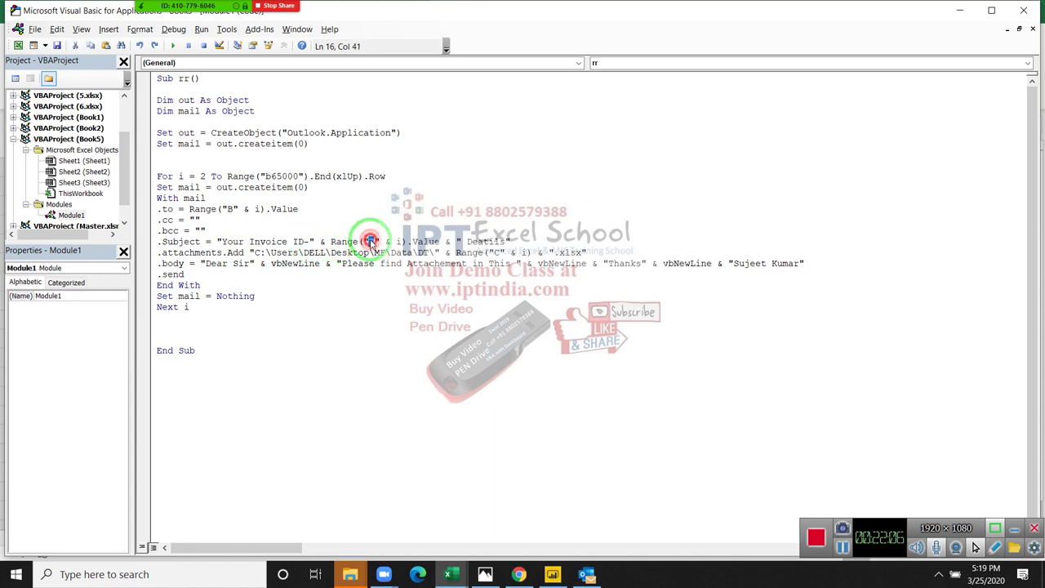
- Compare the Ivice ID column D and the empty column E on the worksheet
{"action": "key", "text": "alt+Tab"}
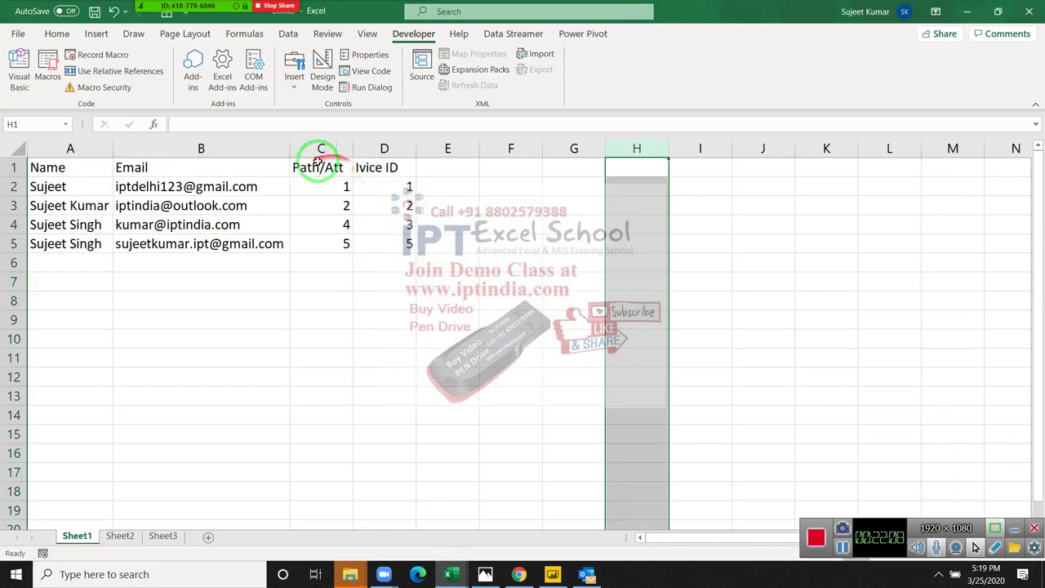
{"action": "left_click", "coordinate": [377, 148]}
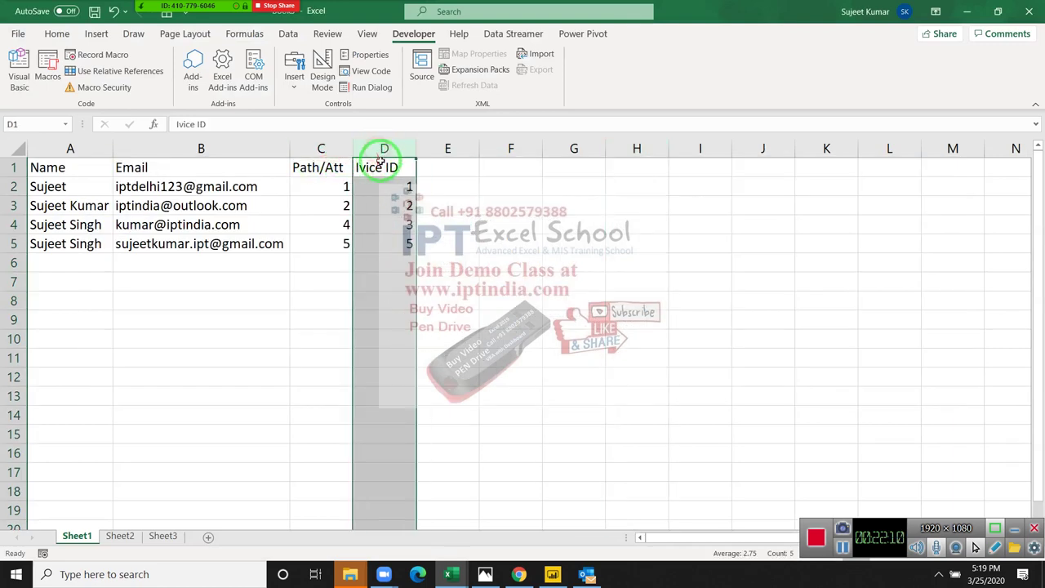
{"action": "key", "text": "alt+Tab"}
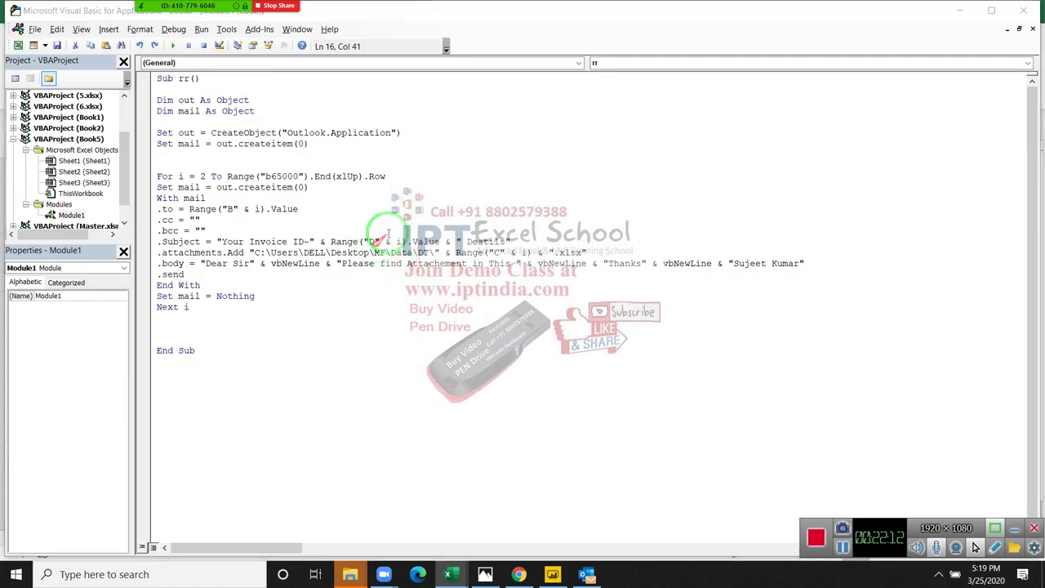
{"action": "key", "text": "alt+Tab"}
{"action": "left_click", "coordinate": [448, 150]}
{"action": "key", "text": "alt+Tab"}
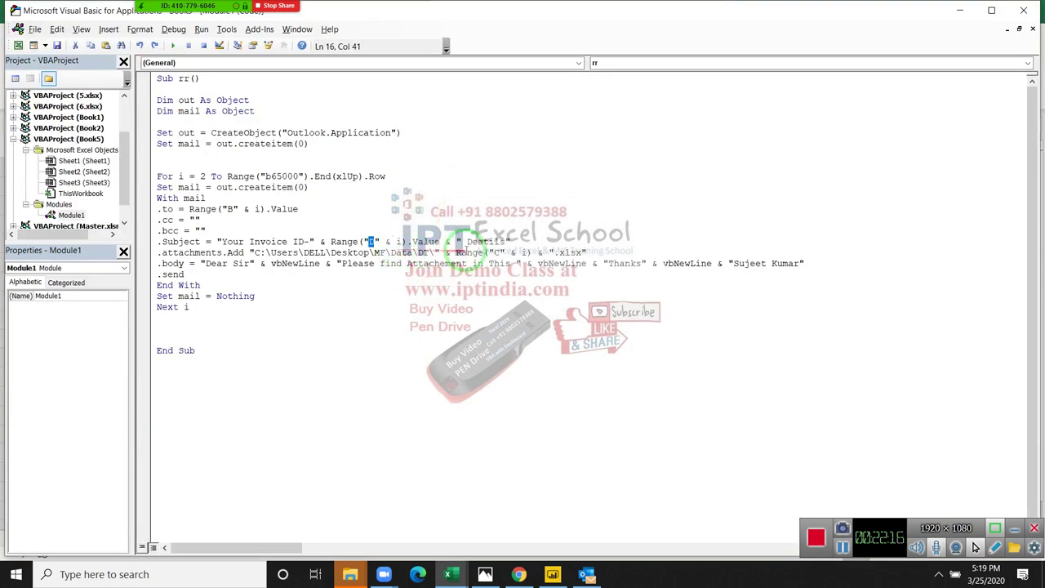
- Insert a space before "Deatils" in the subject, then review the attachment path and extension
{"action": "left_click_drag", "start_coordinate": [460, 241], "coordinate": [506, 241]}
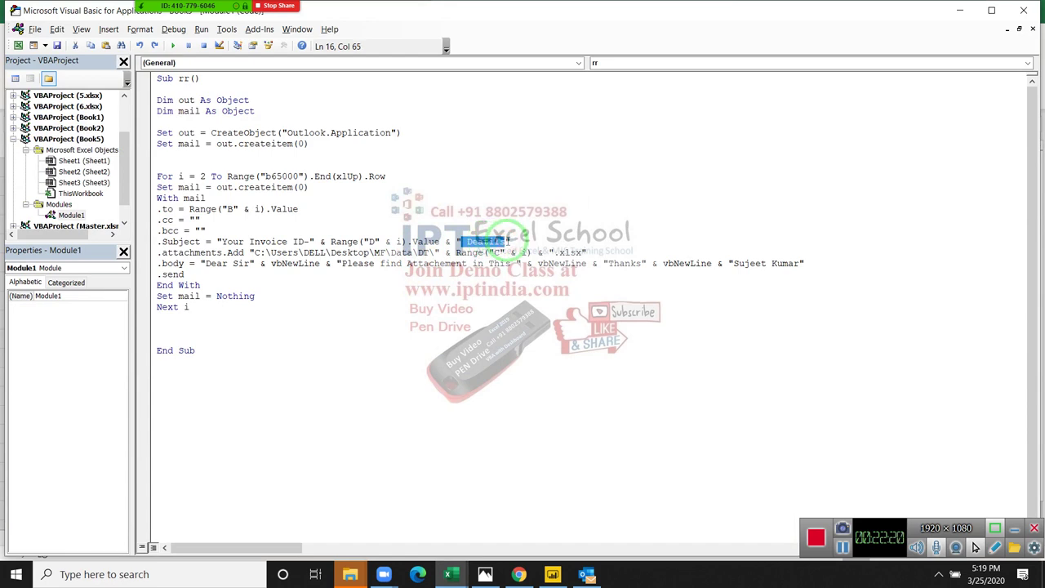
{"action": "left_click", "coordinate": [461, 241]}
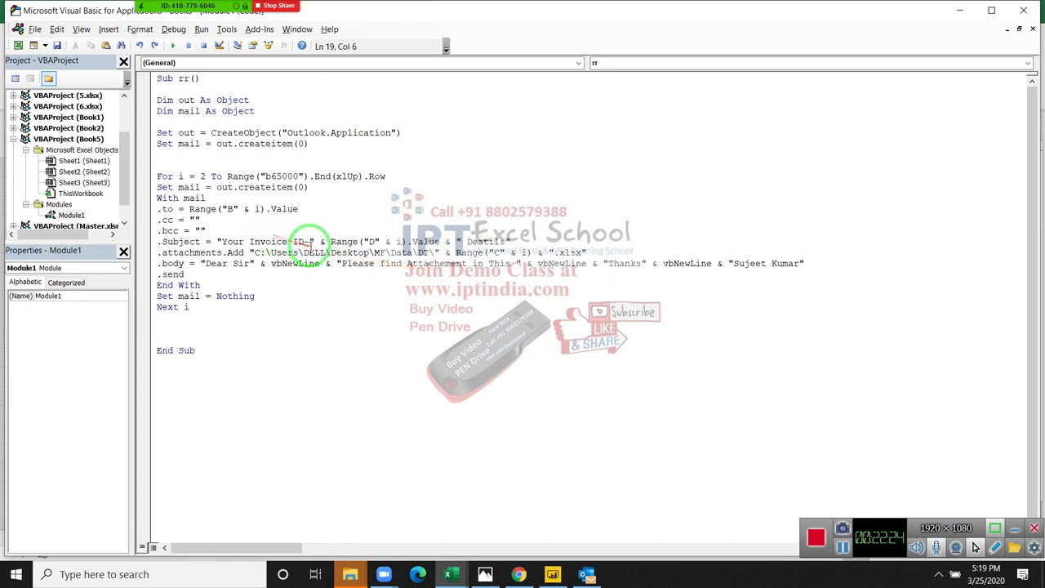
{"action": "key", "text": "Down"}
{"action": "key", "text": "Down"}
{"action": "key", "text": "Down"}
{"action": "left_click_drag", "start_coordinate": [331, 241], "coordinate": [434, 241]}
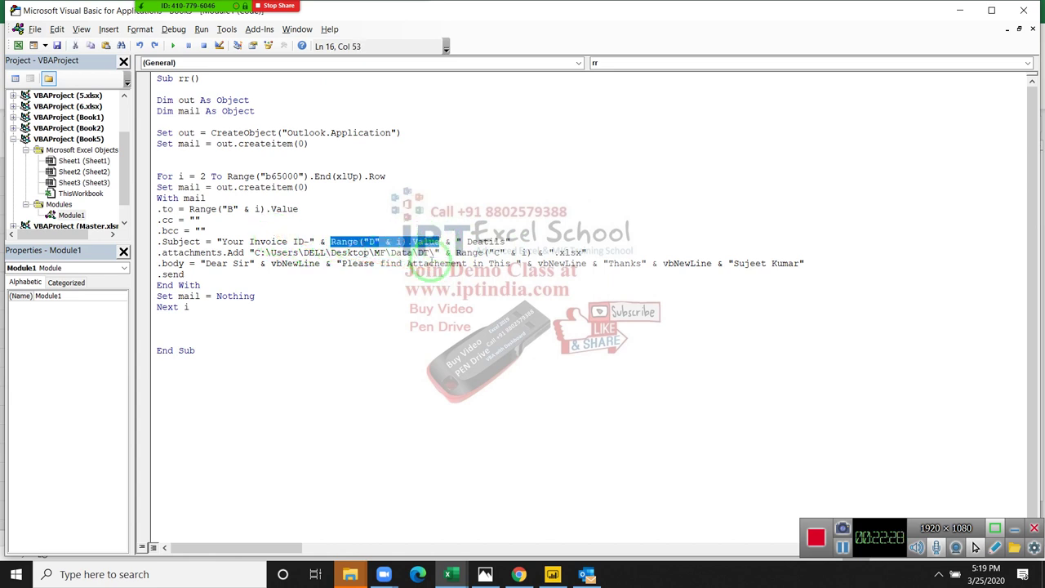
{"action": "left_click_drag", "start_coordinate": [254, 252], "coordinate": [431, 254]}
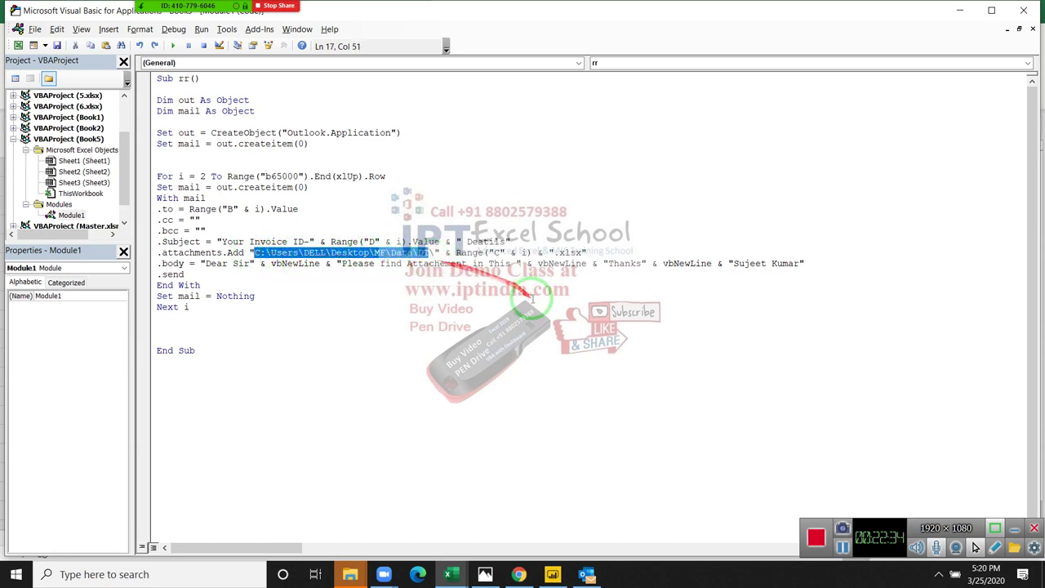
{"action": "left_click_drag", "start_coordinate": [559, 253], "coordinate": [585, 253]}
{"action": "type", "text": "pdf"}
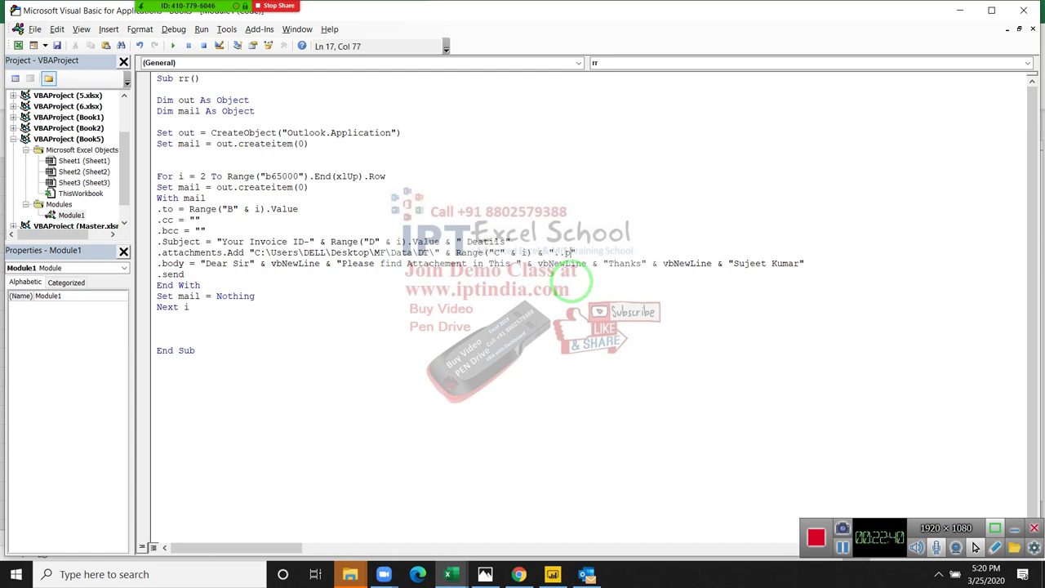
- Review the Dear Sir body text, recipient reference, and worksheet cell E2
{"action": "left_click", "coordinate": [184, 274]}
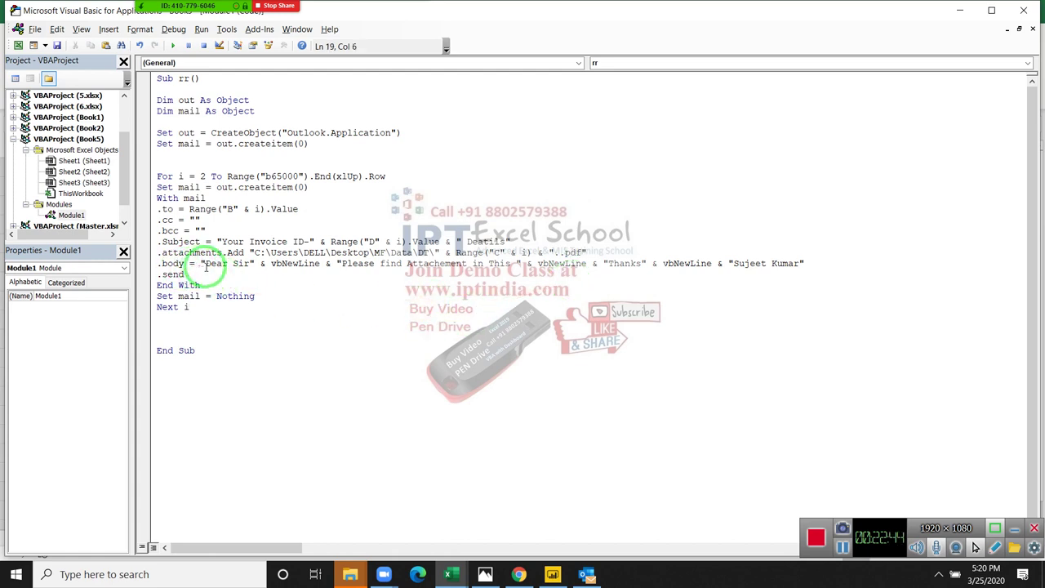
{"action": "left_click_drag", "start_coordinate": [205, 264], "coordinate": [246, 266]}
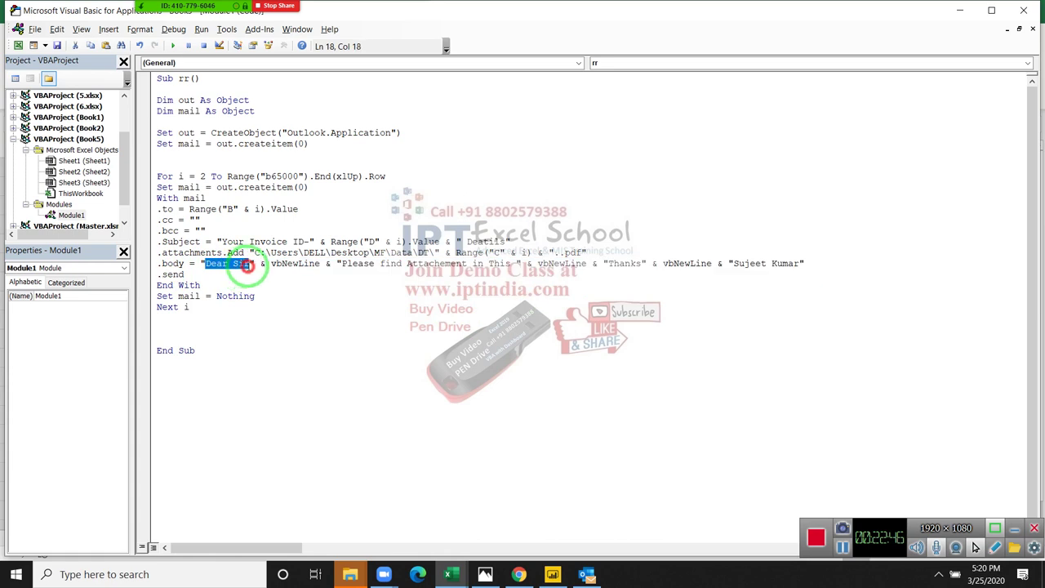
{"action": "left_click", "coordinate": [284, 261]}
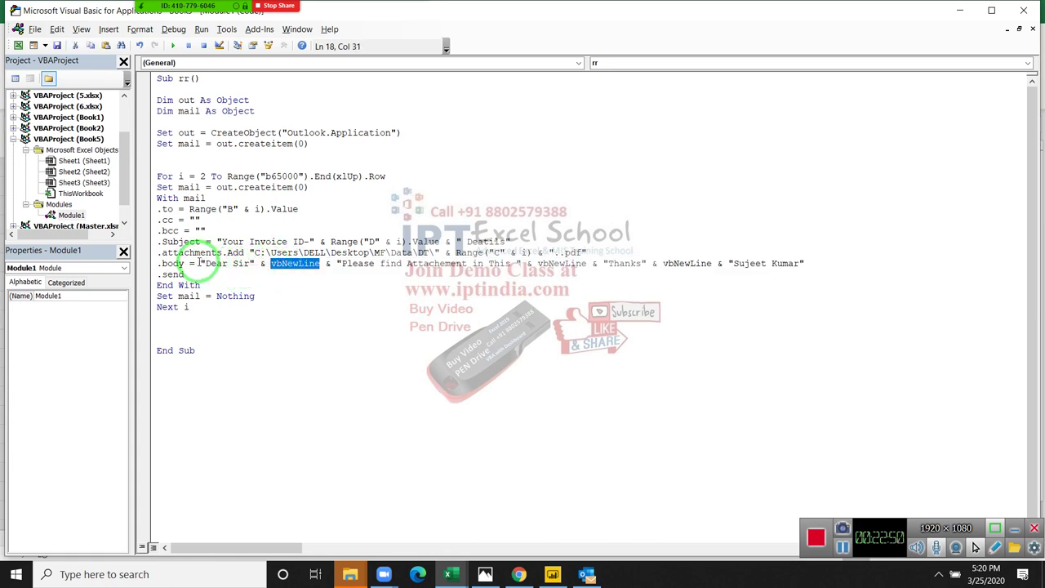
{"action": "key", "text": "alt+F11"}
{"action": "left_click", "coordinate": [426, 181]}
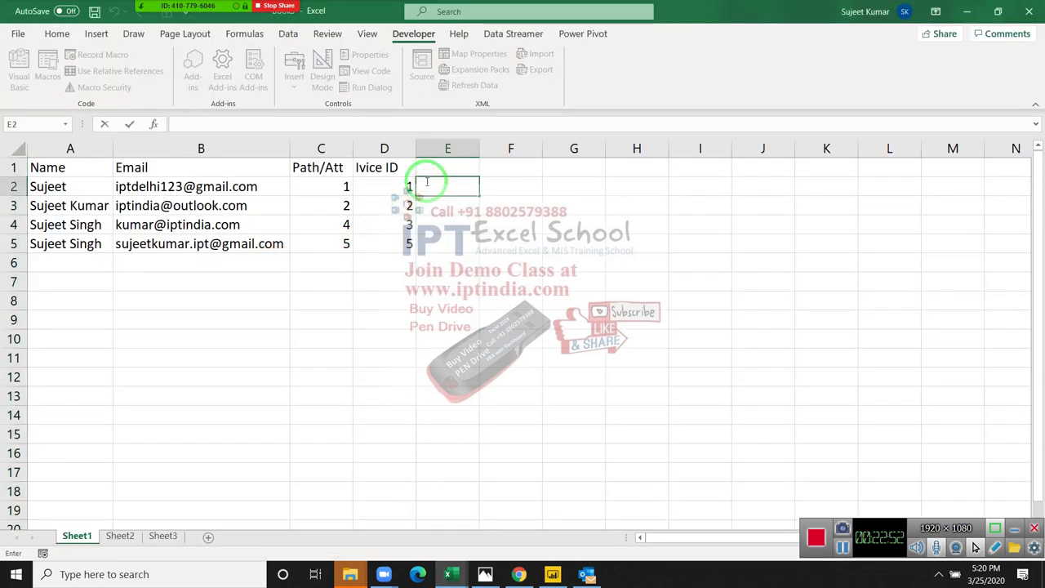
{"action": "key", "text": "alt+F11"}
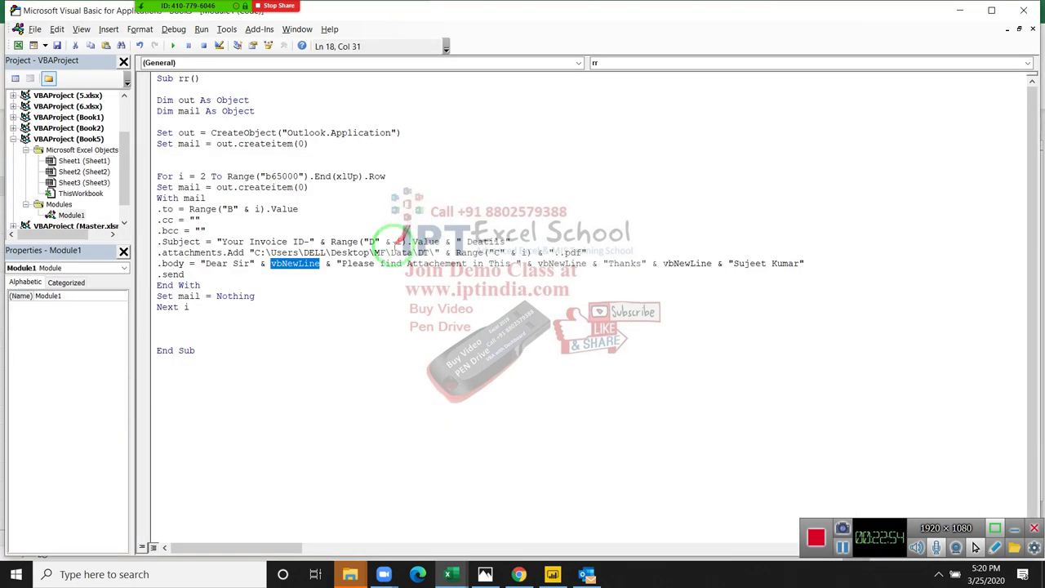
{"action": "left_click_drag", "start_coordinate": [188, 209], "coordinate": [298, 209]}
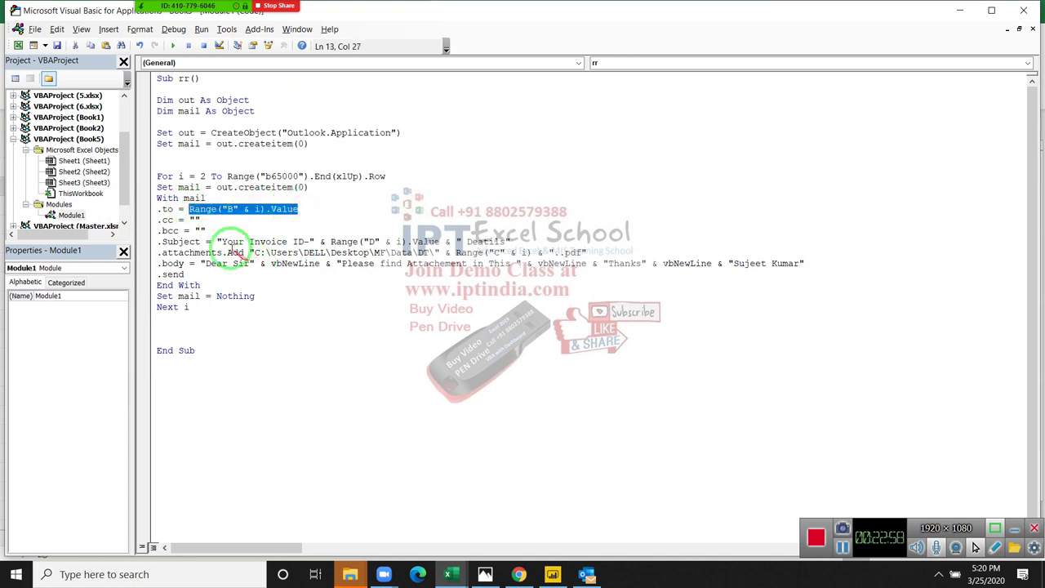
{"action": "left_click", "coordinate": [245, 288]}
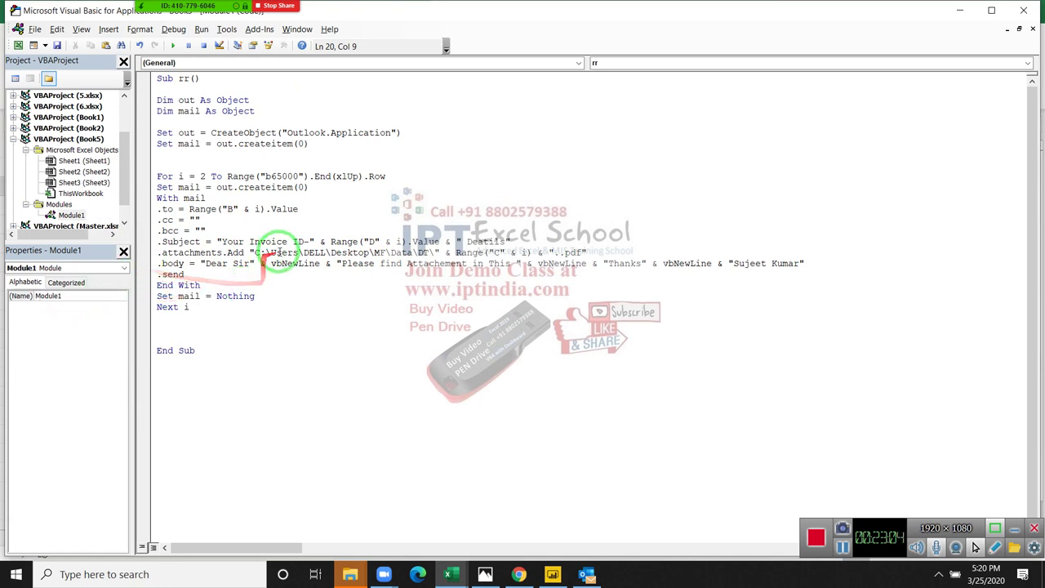
- Locate the subject's Range column letter and confirm column D holds the invoice IDs
{"action": "left_click", "coordinate": [245, 243]}
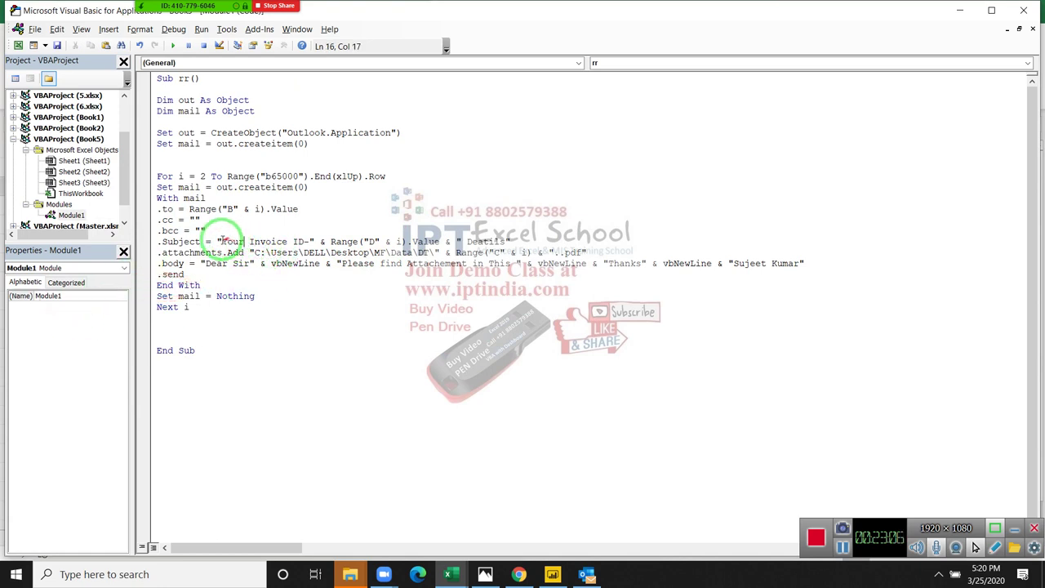
{"action": "left_click_drag", "start_coordinate": [217, 242], "coordinate": [315, 239]}
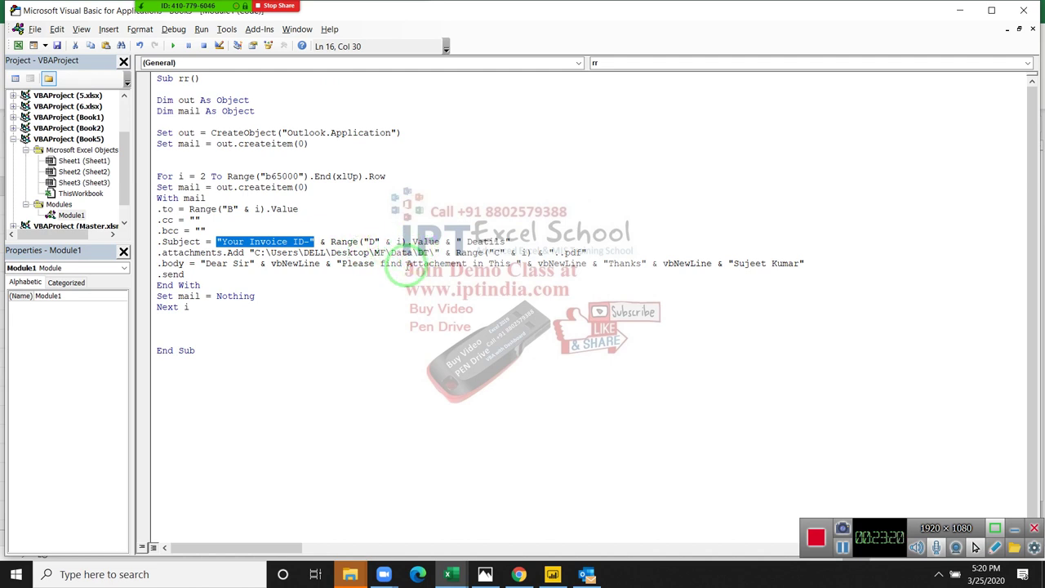
{"action": "left_click", "coordinate": [224, 242]}
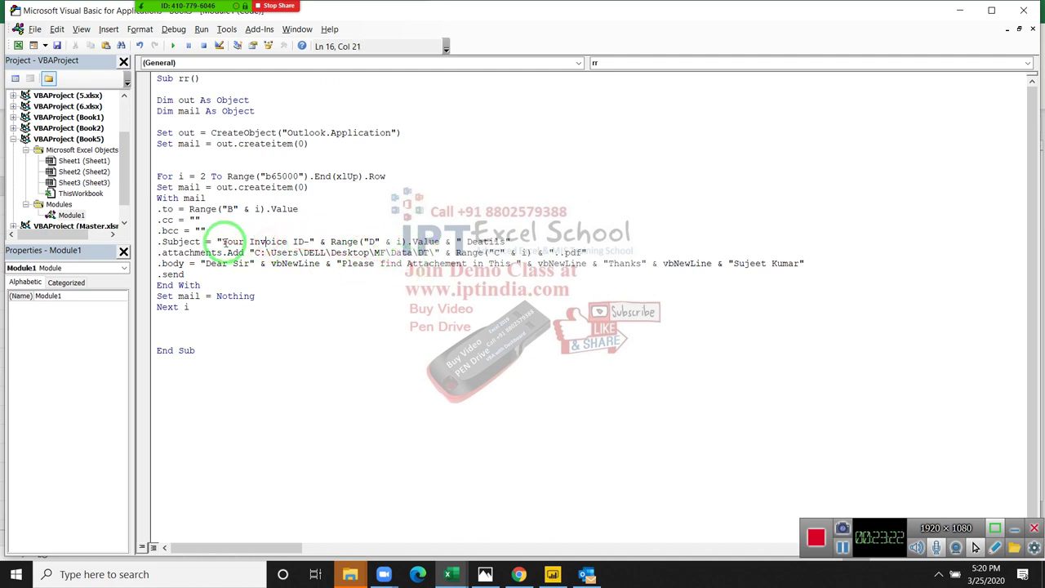
{"action": "left_click_drag", "start_coordinate": [221, 242], "coordinate": [310, 240]}
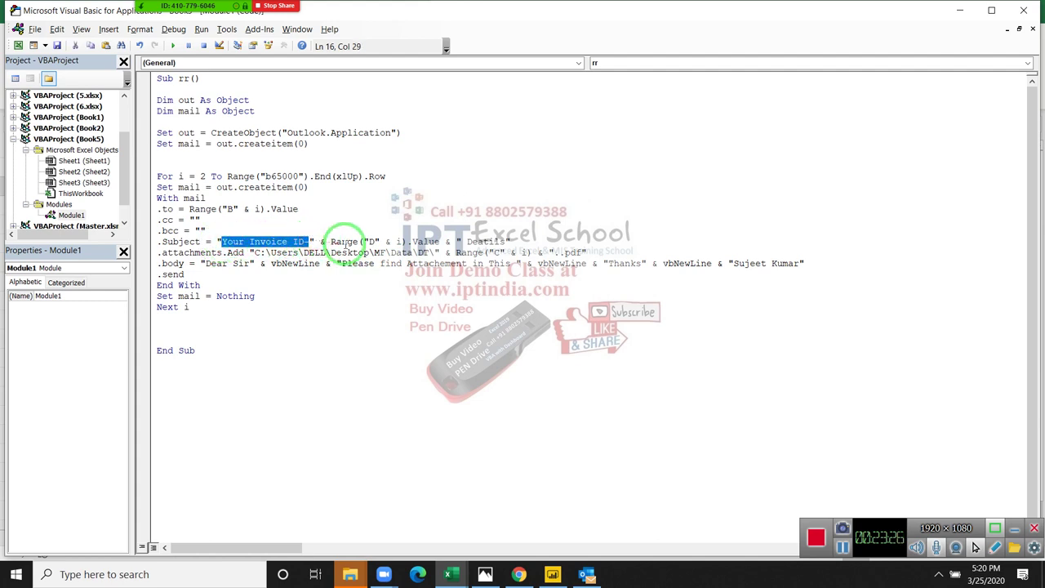
{"action": "left_click_drag", "start_coordinate": [330, 241], "coordinate": [439, 242]}
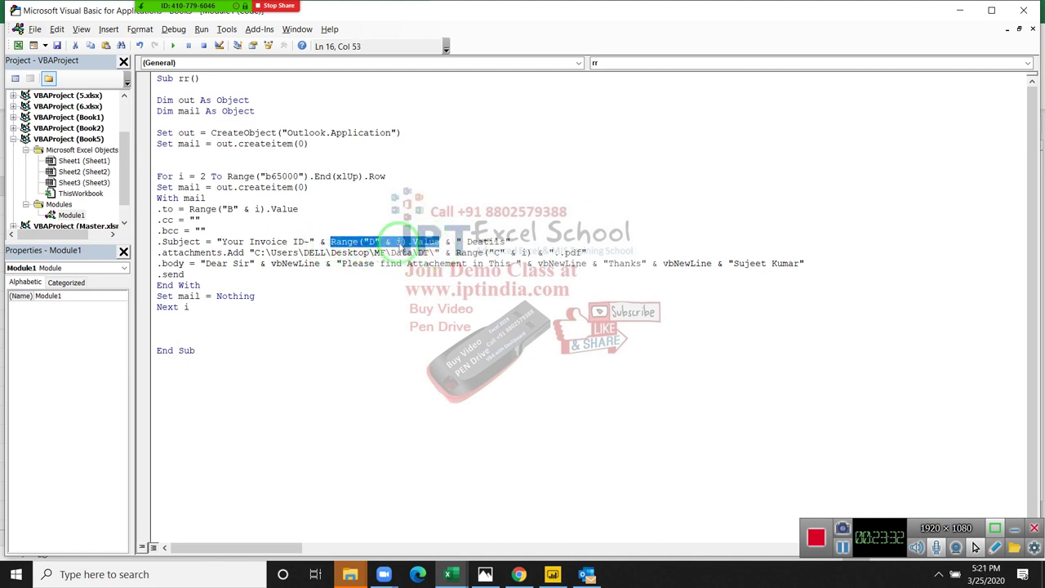
{"action": "double_click", "coordinate": [372, 241]}
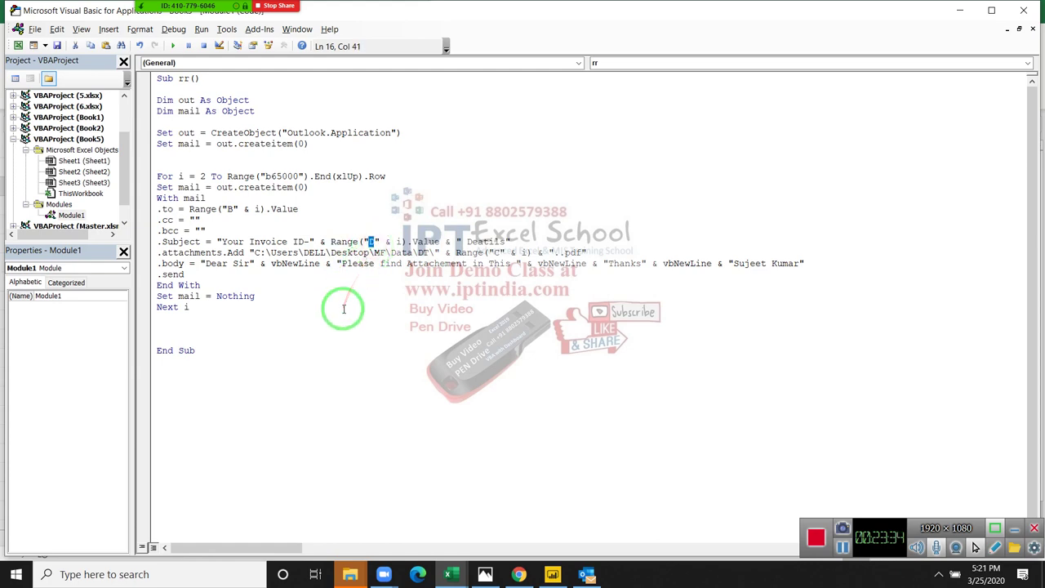
{"action": "key", "text": "alt+F11"}
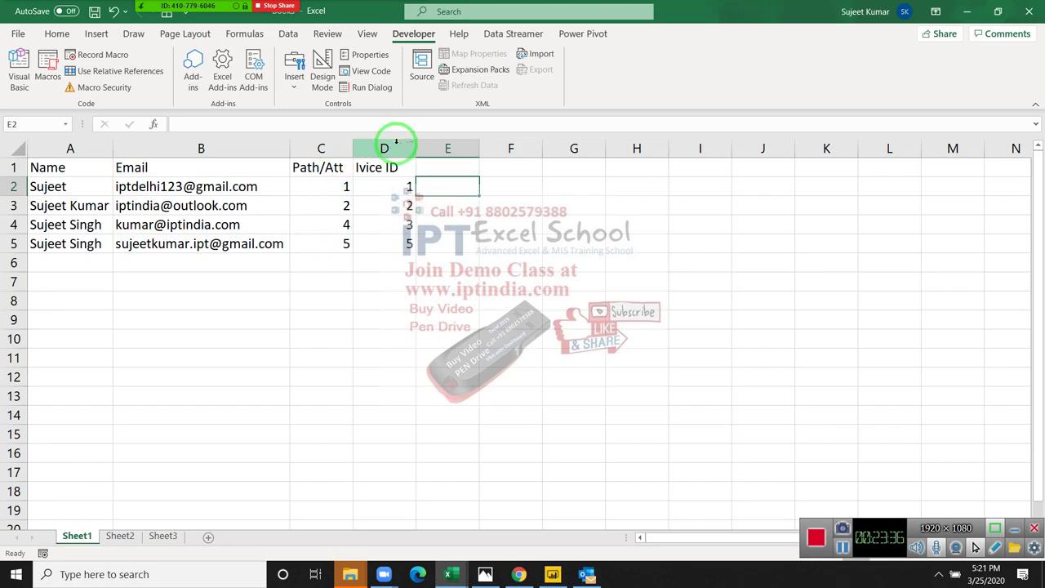
{"action": "left_click", "coordinate": [395, 145]}
{"action": "left_click_drag", "start_coordinate": [395, 145], "coordinate": [403, 146]}
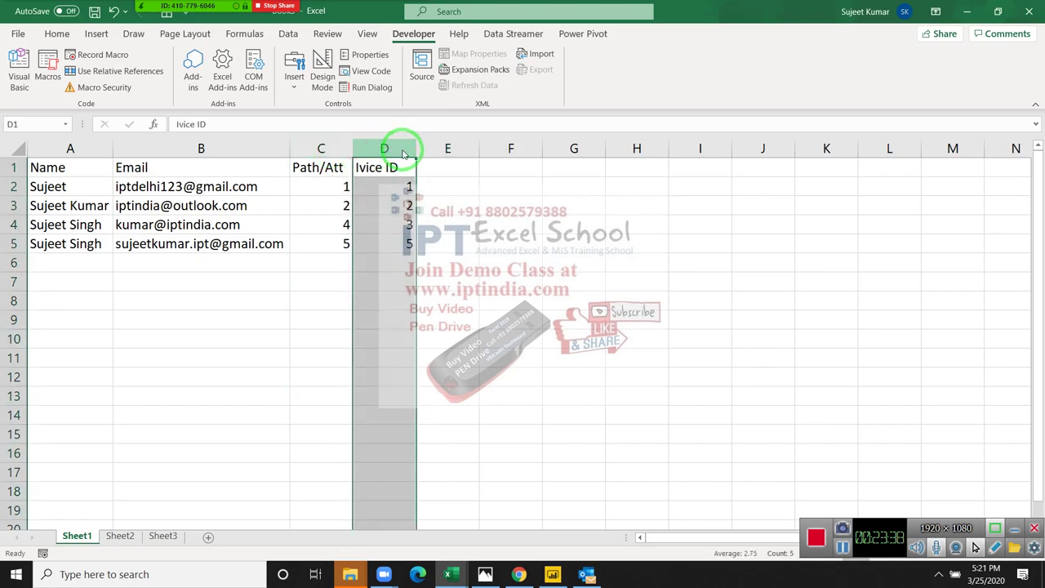
{"action": "key", "text": "alt+F11"}
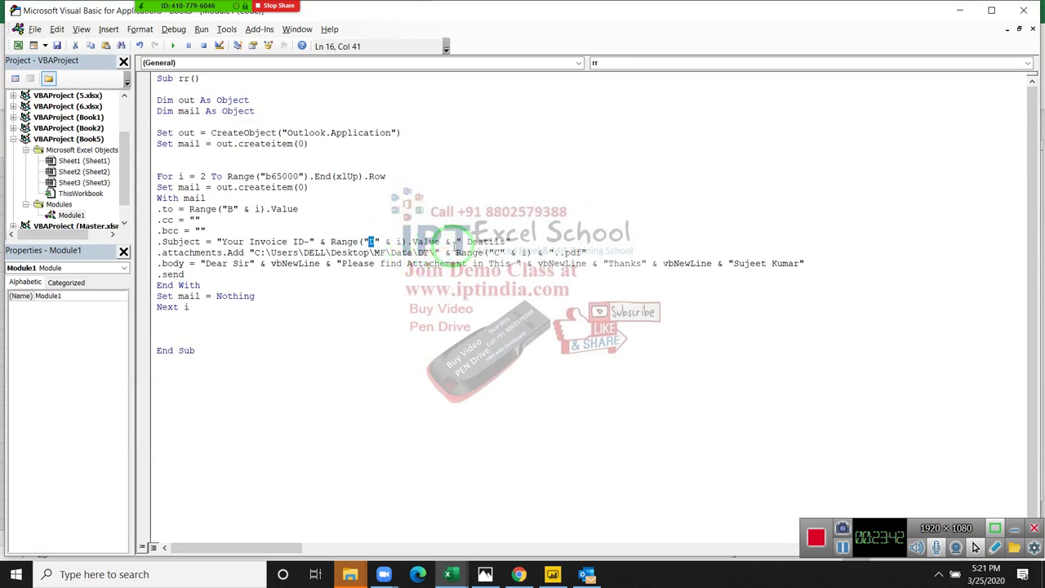
- Change the subject's Range column from E to D, recheck column D, and verify the .pdf extension
{"action": "type", "text": "D"}
{"action": "key", "text": "Down"}
{"action": "key", "text": "Down"}
{"action": "key", "text": "Down"}
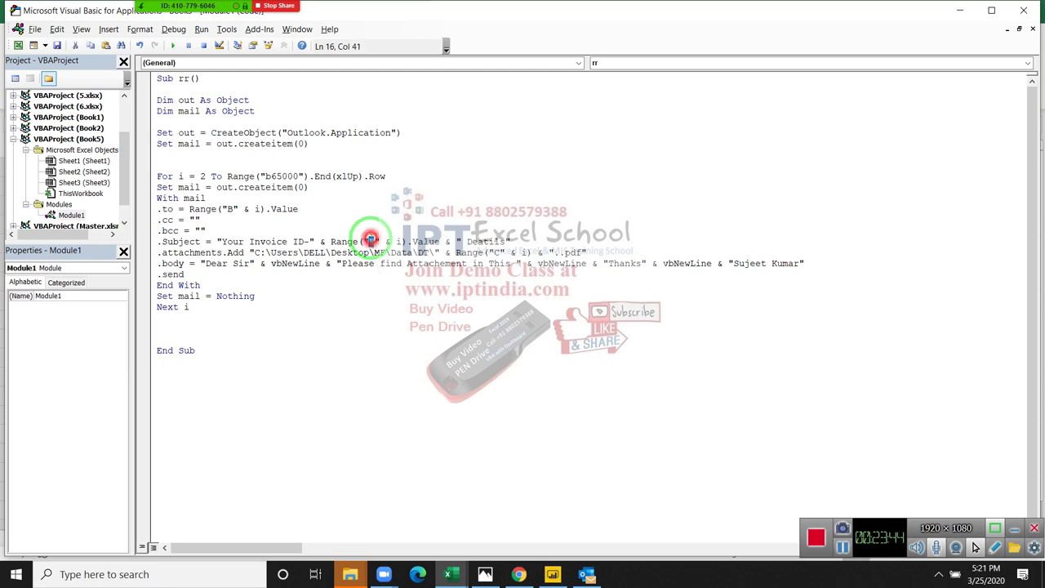
{"action": "double_click", "coordinate": [370, 241]}
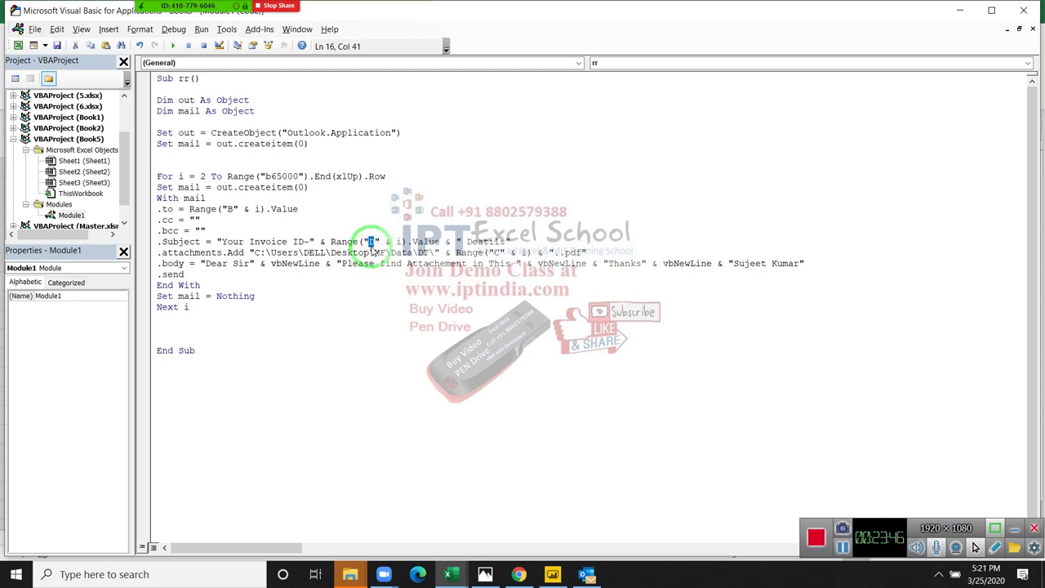
{"action": "key", "text": "alt+F11"}
{"action": "left_click", "coordinate": [380, 149]}
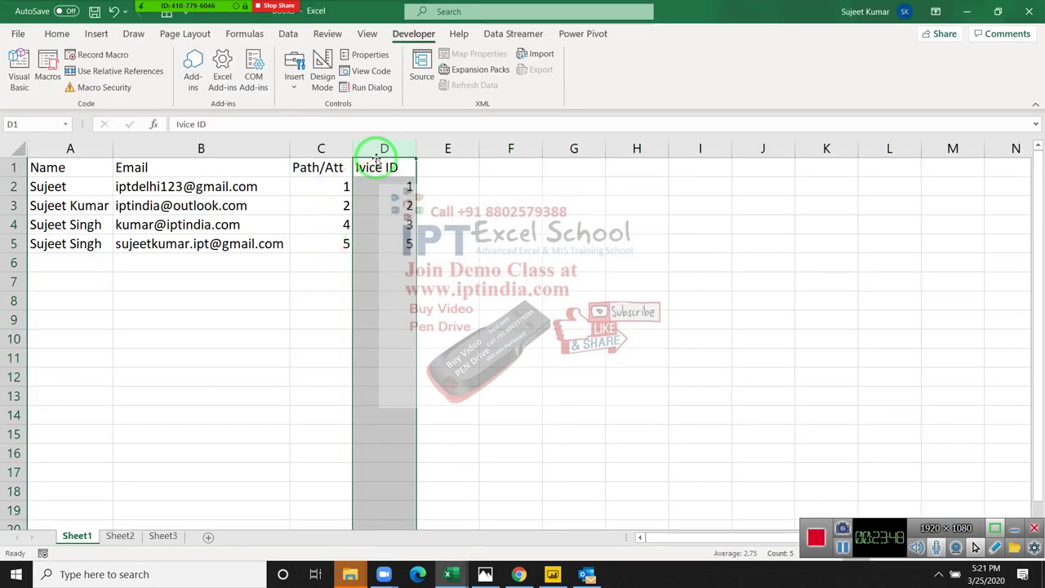
{"action": "key", "text": "alt+F11"}
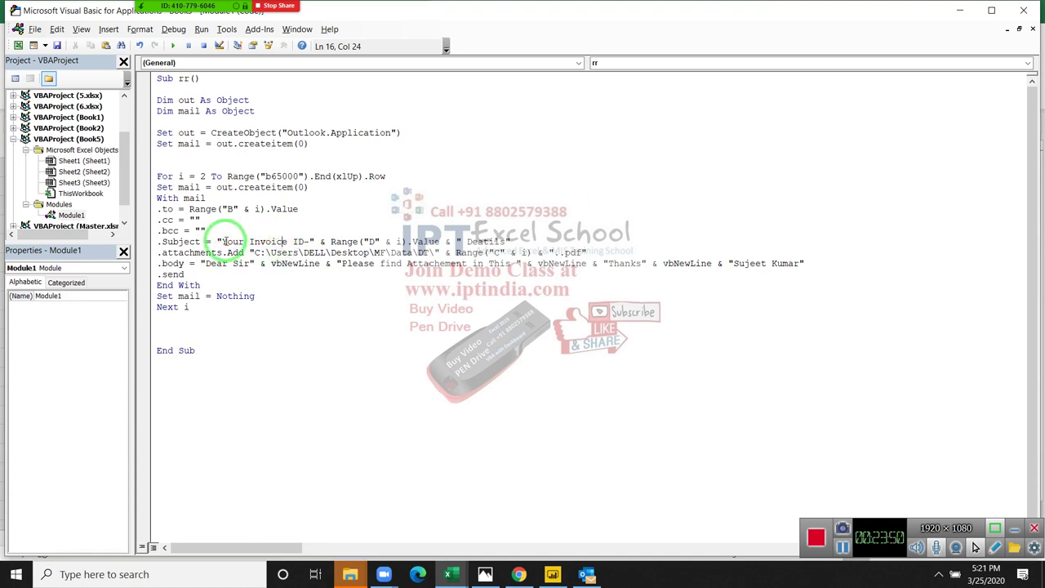
{"action": "left_click_drag", "start_coordinate": [223, 241], "coordinate": [311, 242]}
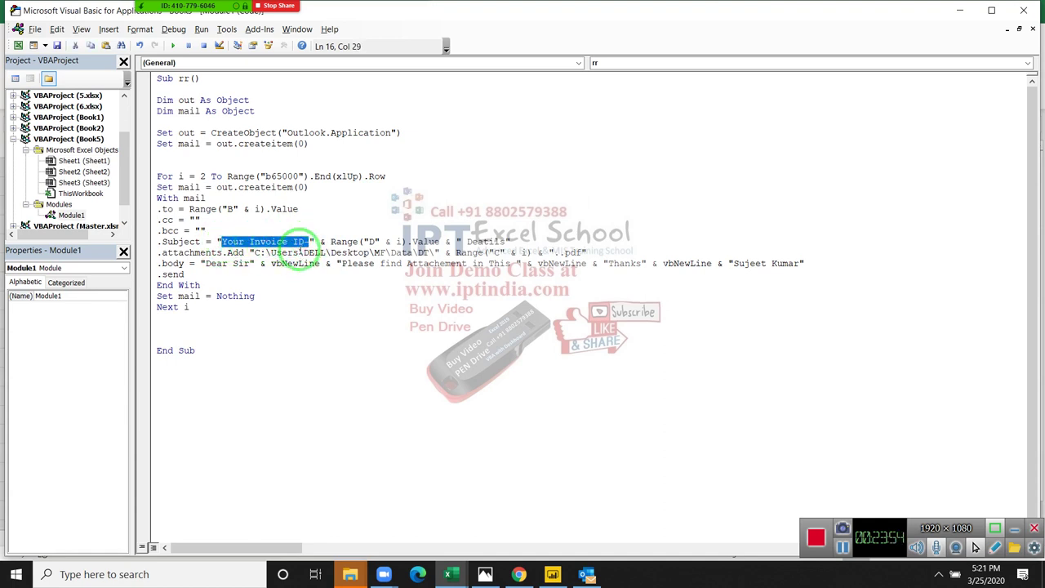
{"action": "left_click", "coordinate": [305, 274]}
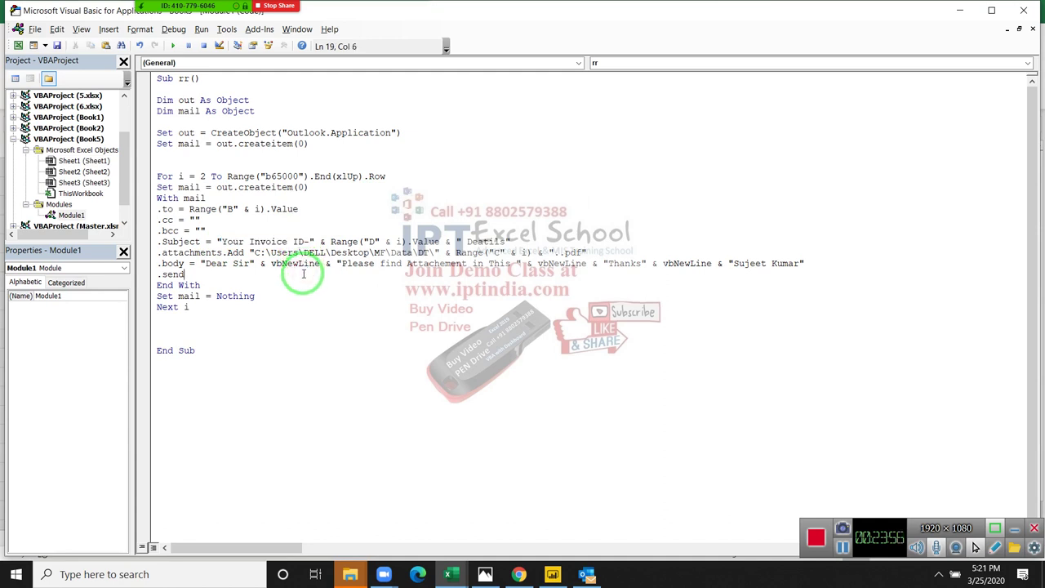
{"action": "left_click", "coordinate": [559, 253]}
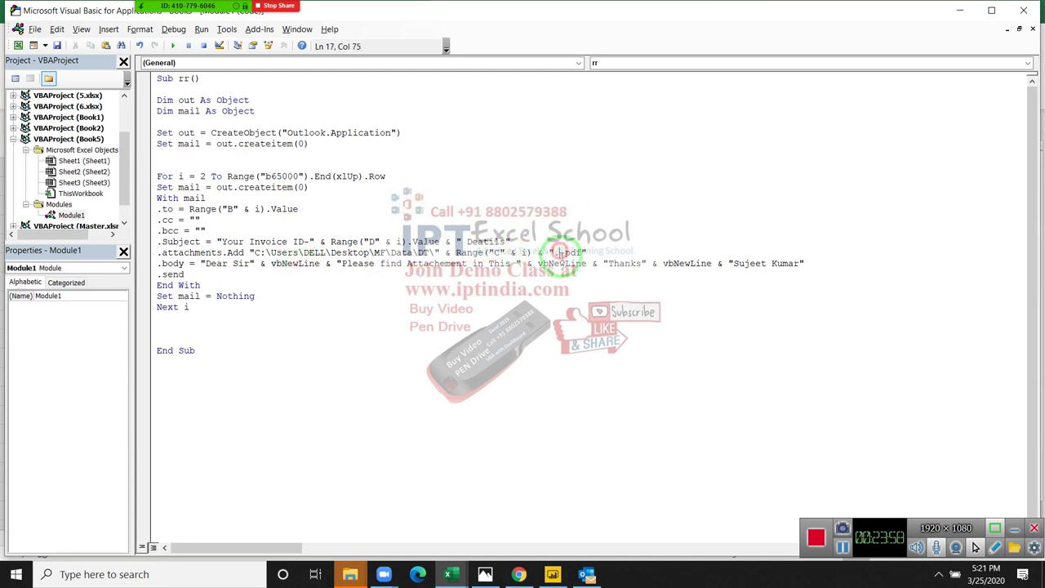
{"action": "left_click", "coordinate": [575, 285]}
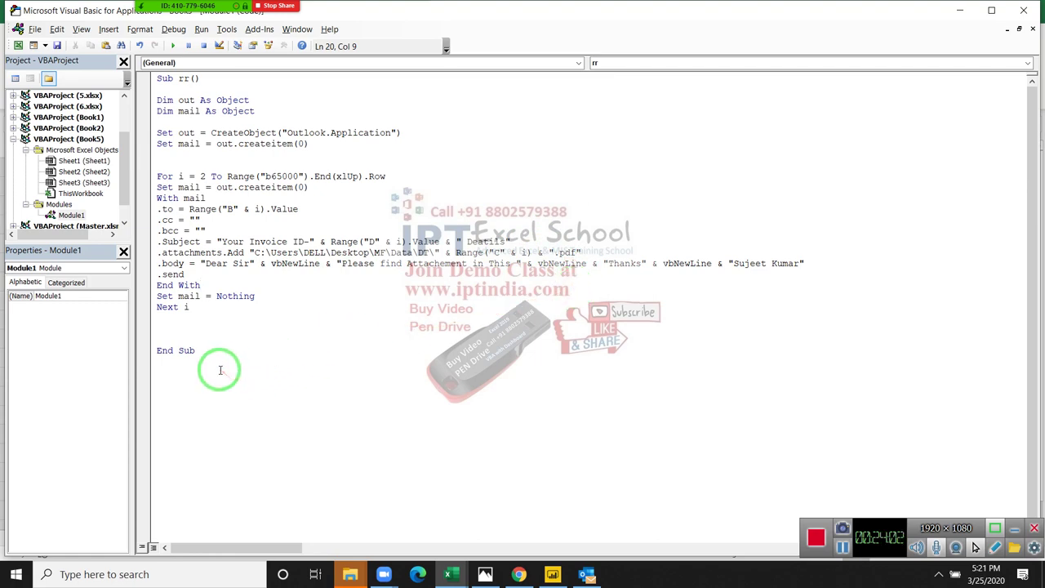
{"action": "key", "text": "alt+F11"}
- Save the workbook to the Desktop as "Mail" in Excel Macro-Enabled Workbook format
{"action": "left_click", "coordinate": [18, 34]}
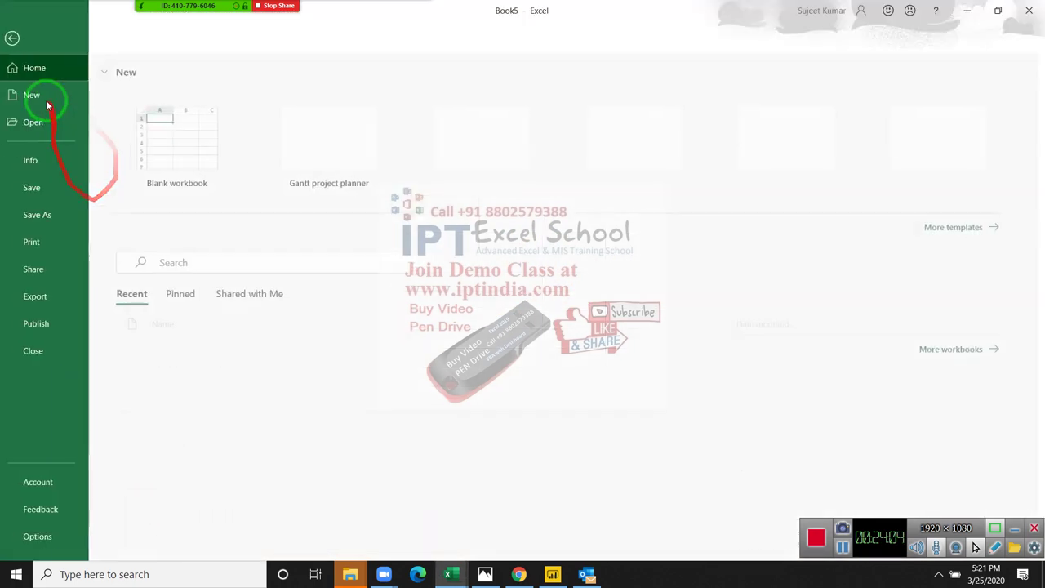
{"action": "left_click", "coordinate": [76, 224]}
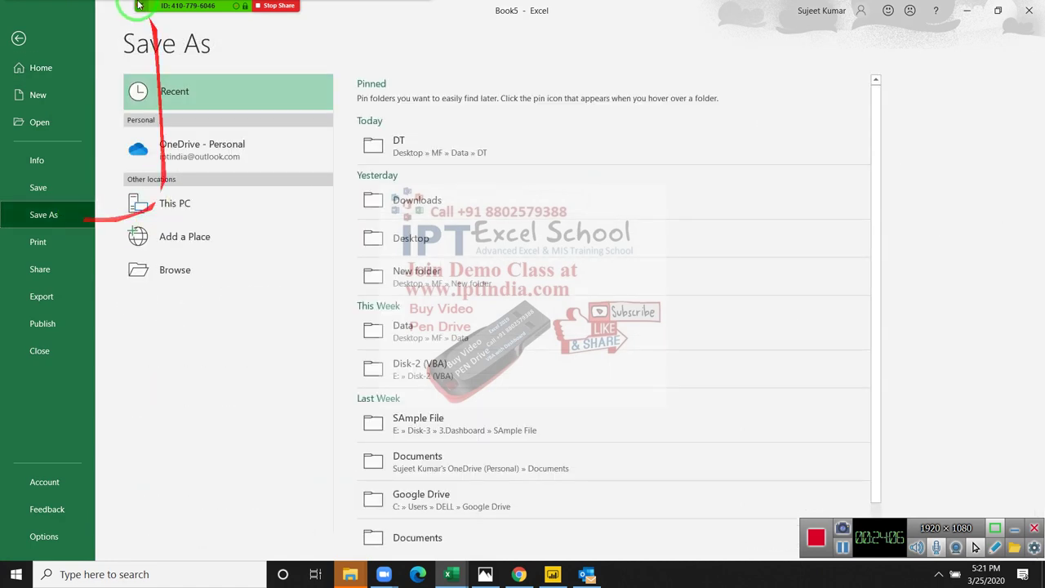
{"action": "left_click", "coordinate": [184, 272]}
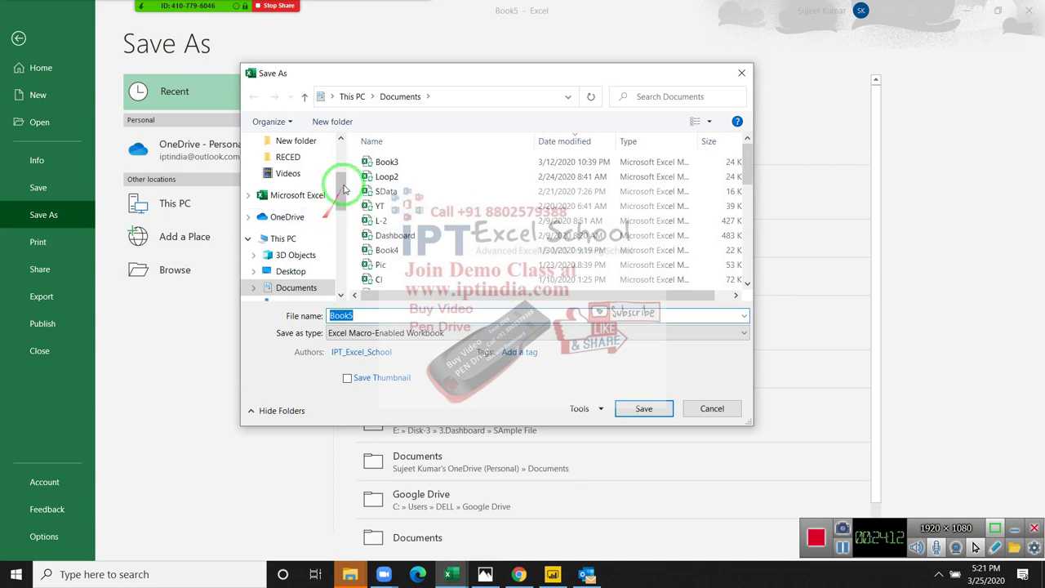
{"action": "scroll", "coordinate": [338, 153], "scroll_direction": "up", "scroll_amount": 3}
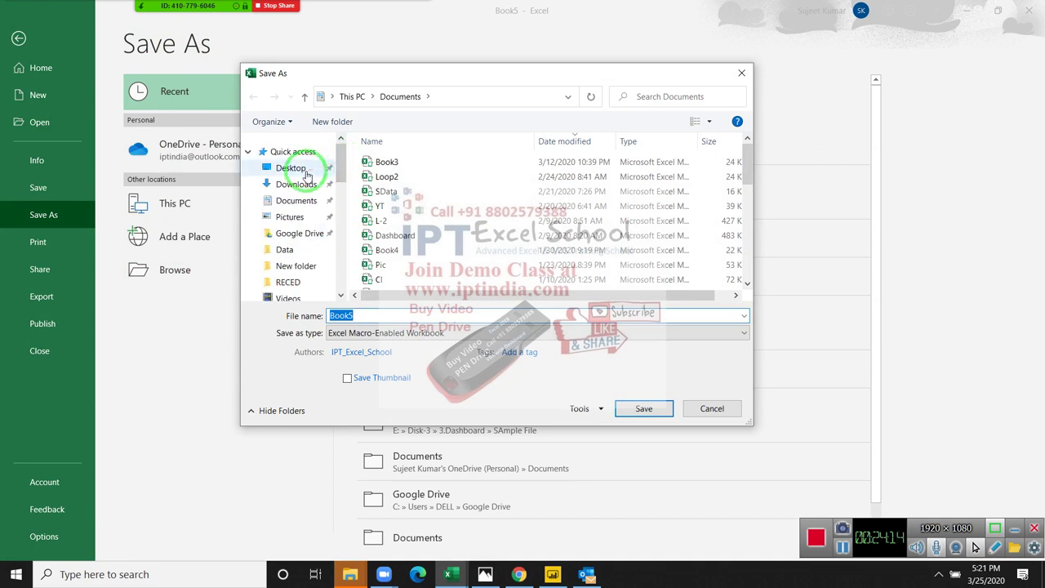
{"action": "left_click", "coordinate": [291, 168]}
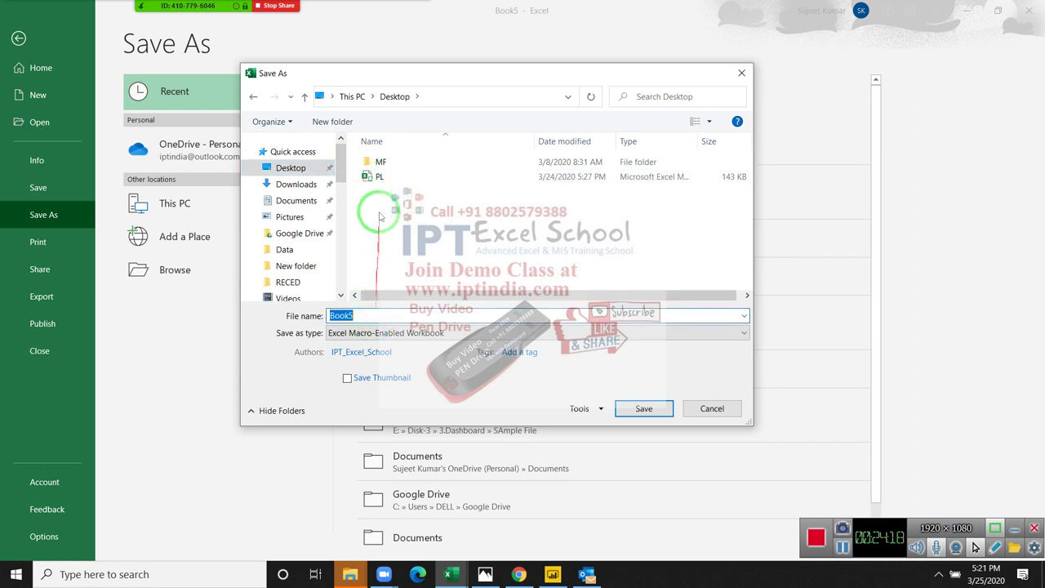
{"action": "left_click", "coordinate": [381, 163]}
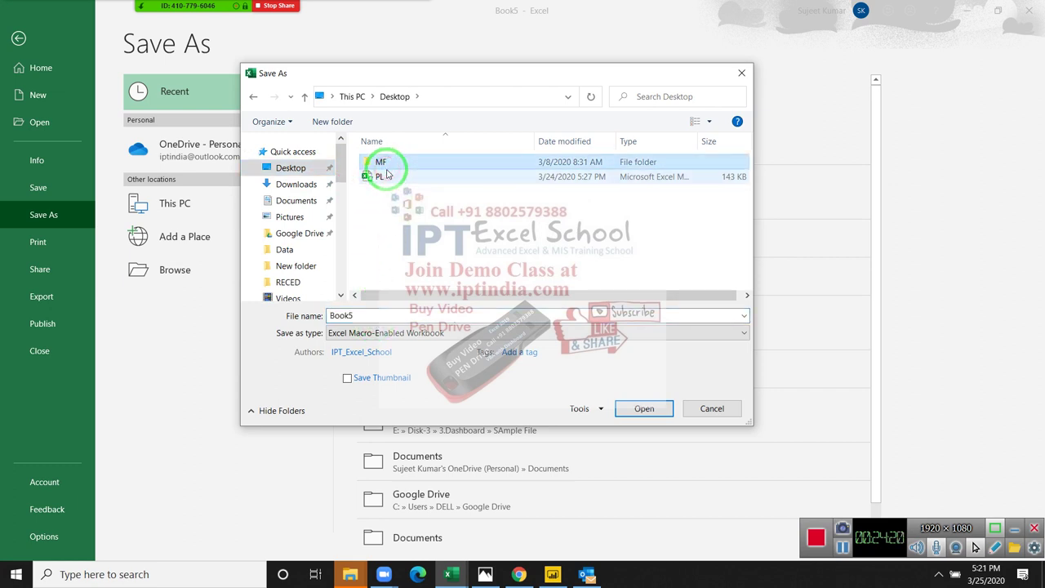
{"action": "left_click", "coordinate": [369, 318]}
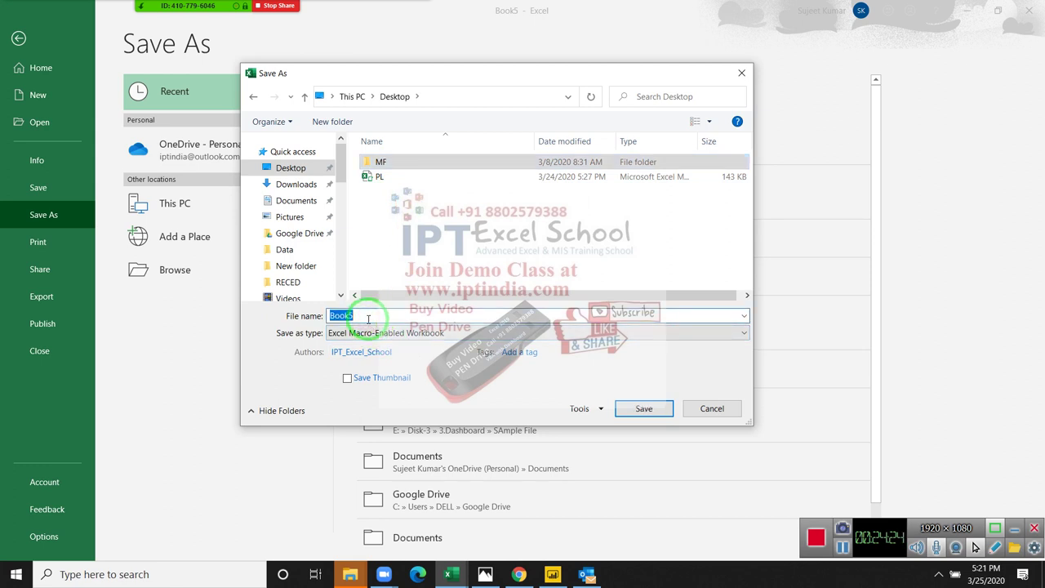
{"action": "type", "text": "Wo"}
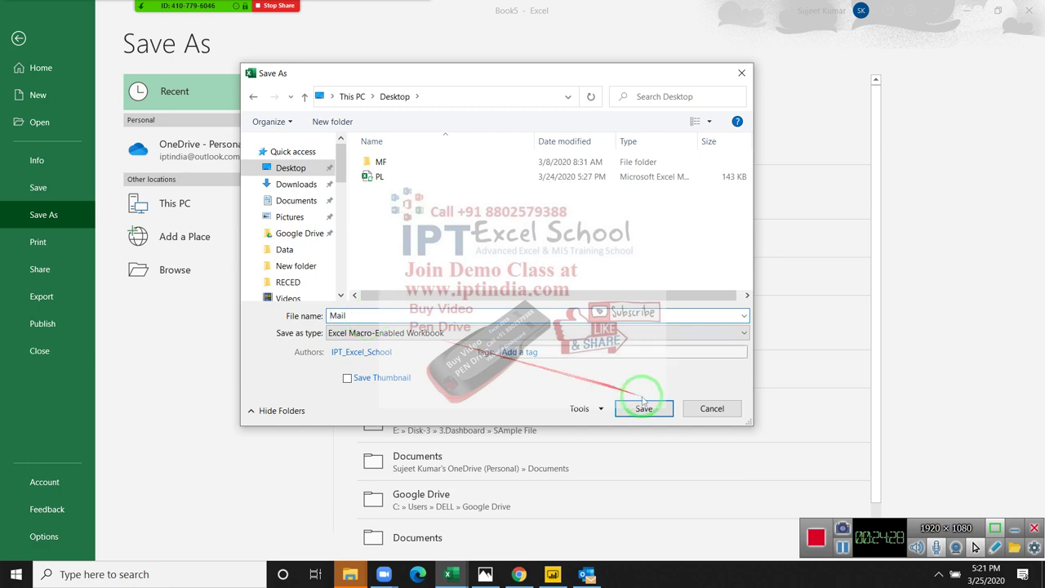
{"action": "left_click", "coordinate": [666, 408]}
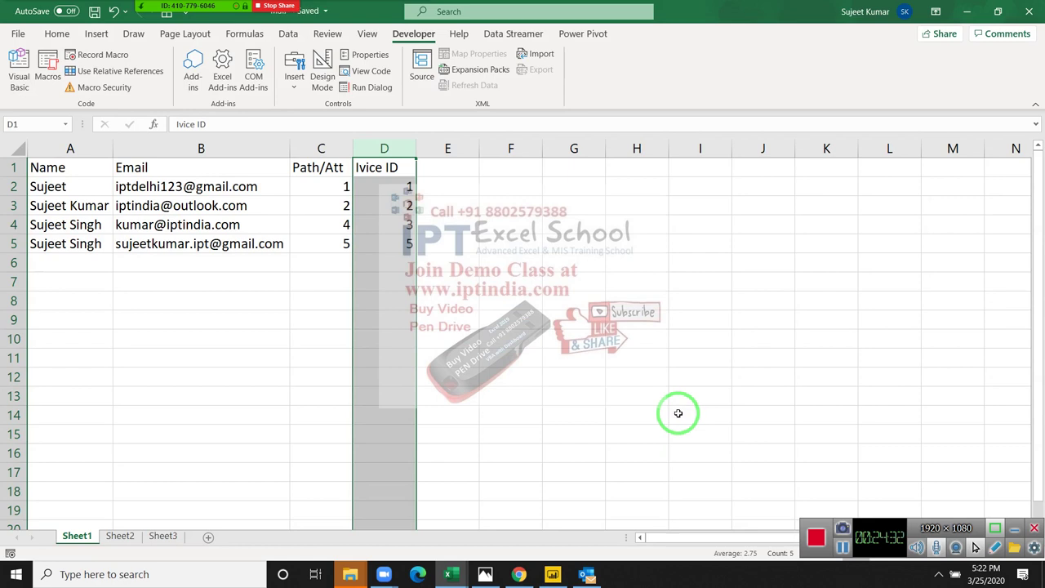
{"action": "left_click", "coordinate": [565, 298]}
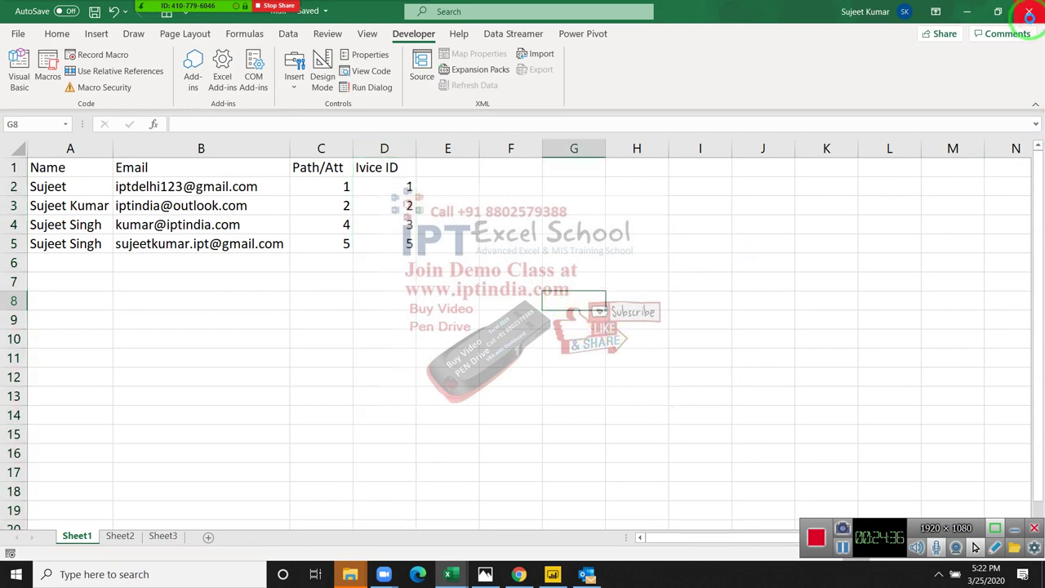
- Close the Excel workbook and switch to the browser showing YouTube Studio
{"action": "left_click", "coordinate": [1030, 14]}
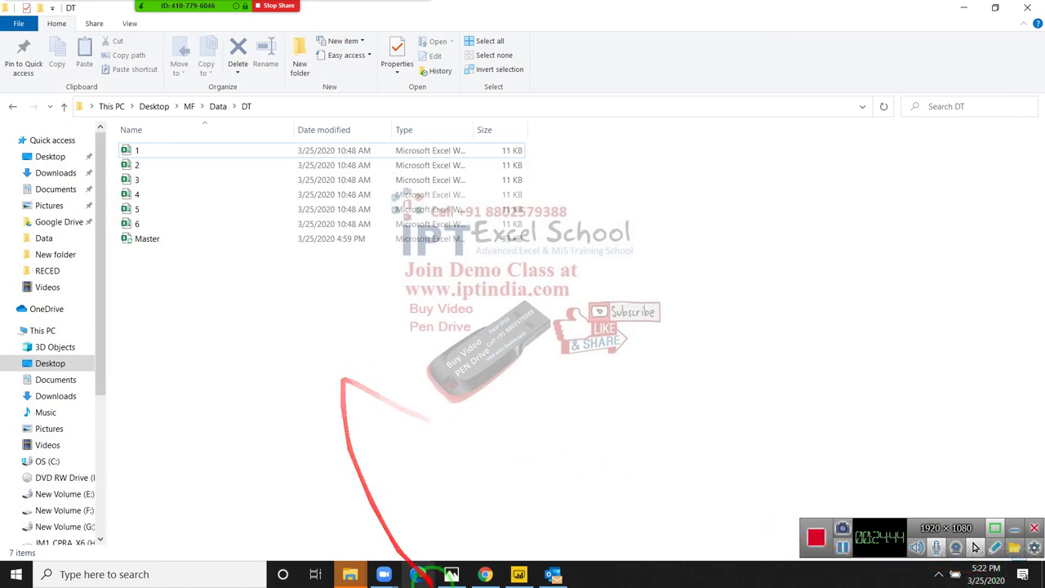
{"action": "left_click", "coordinate": [486, 575]}
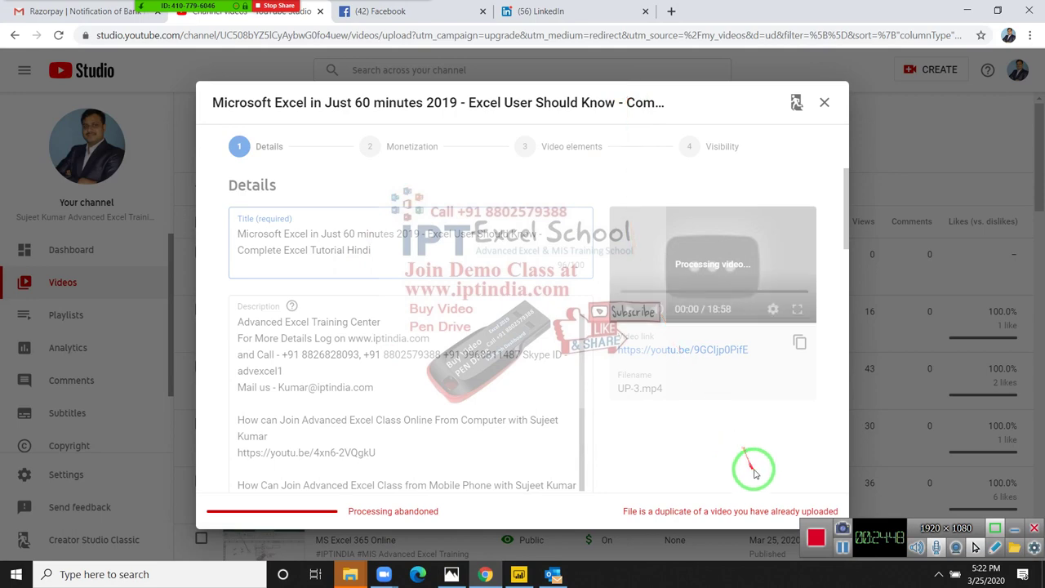
- Start a new Gmail message and close the duplicate compose window
{"action": "left_click", "coordinate": [106, 11]}
{"action": "left_click", "coordinate": [69, 106]}
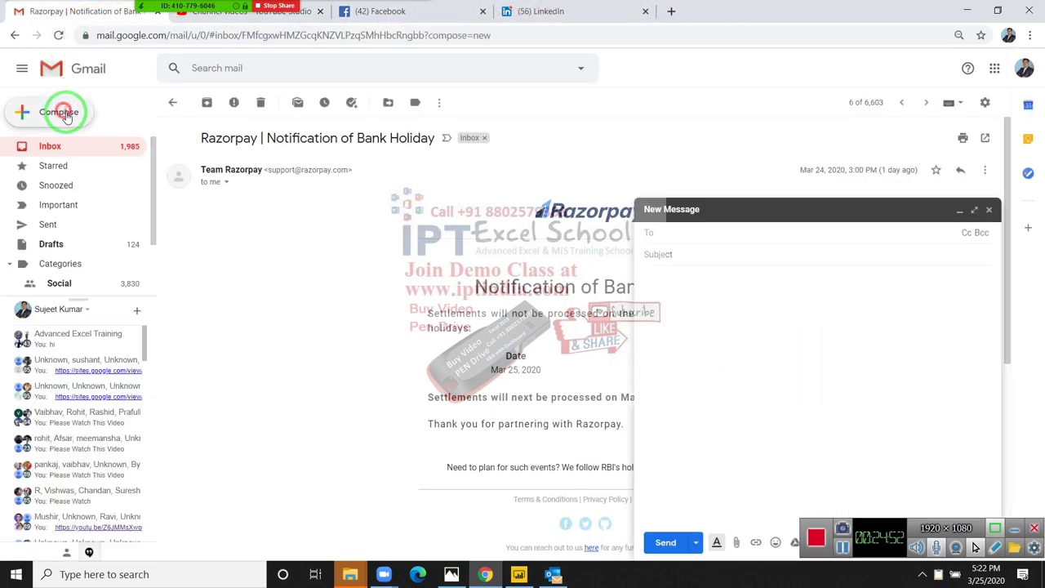
{"action": "left_click", "coordinate": [69, 106]}
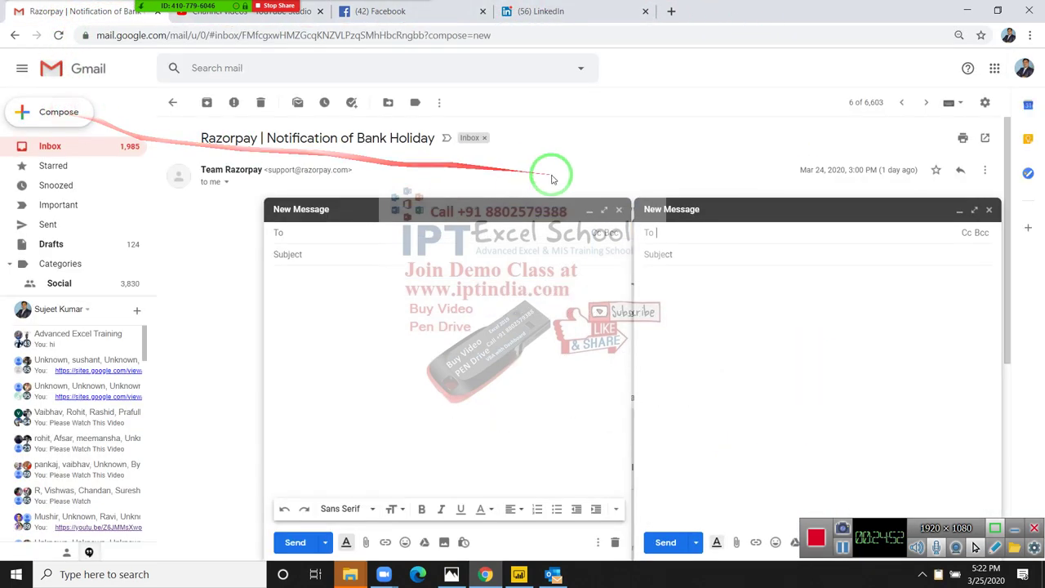
{"action": "left_click", "coordinate": [737, 543]}
{"action": "left_click", "coordinate": [615, 542]}
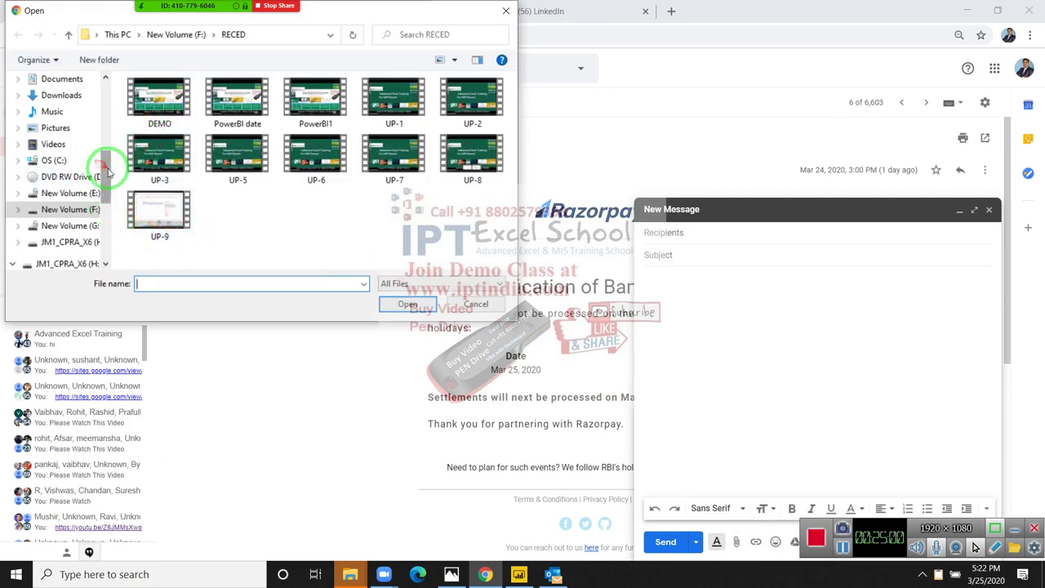
- Attach the Mail.xlsm workbook from the Desktop to the new message
{"action": "left_click_drag", "start_coordinate": [101, 168], "coordinate": [105, 100]}
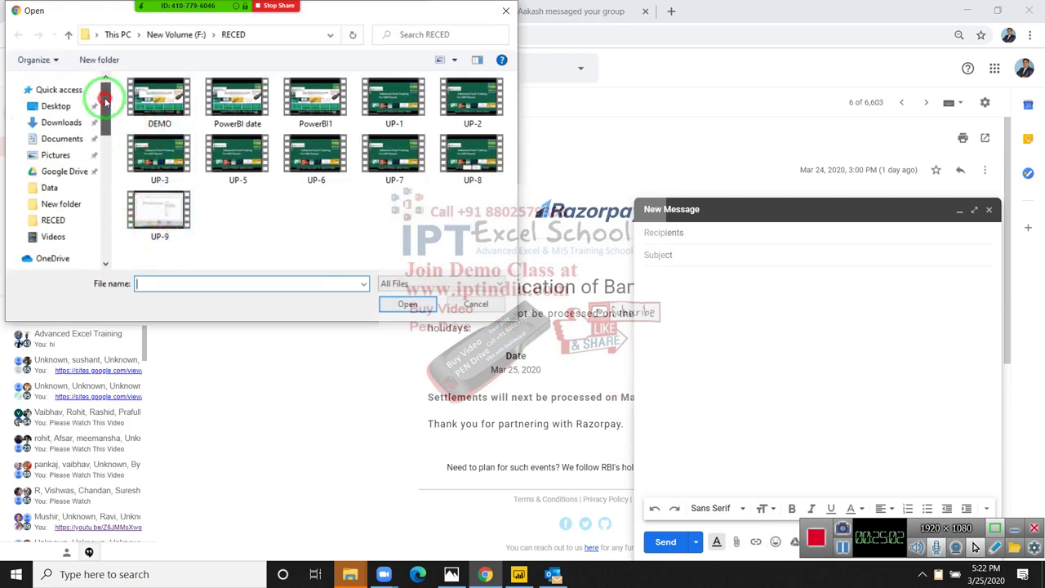
{"action": "left_click", "coordinate": [65, 107]}
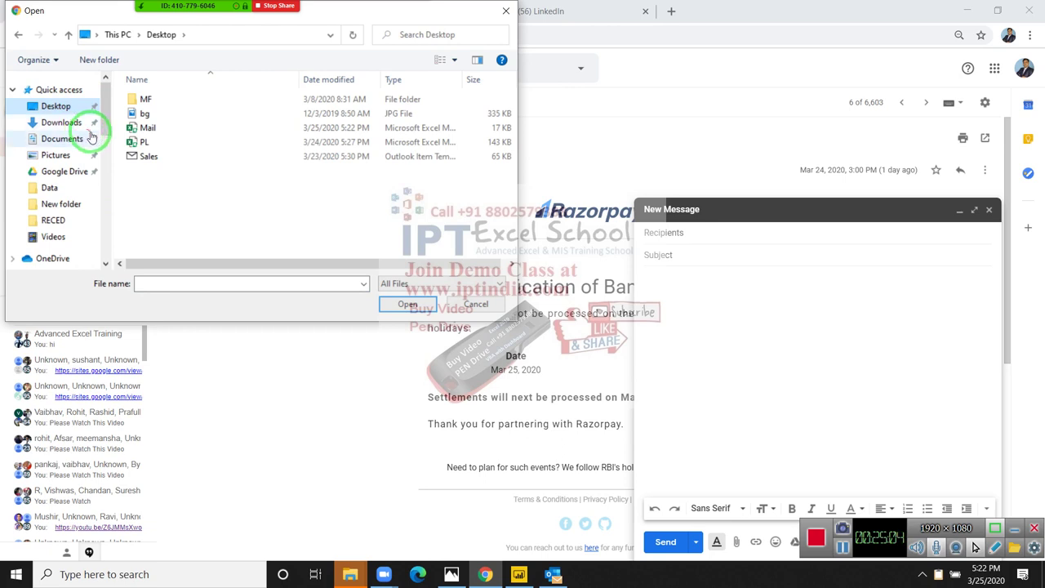
{"action": "double_click", "coordinate": [147, 128]}
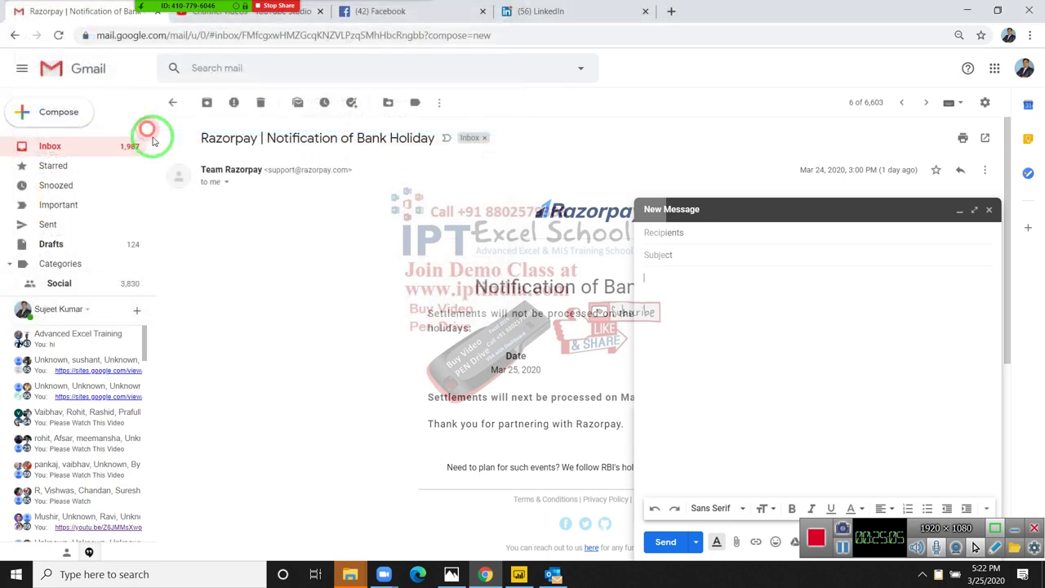
{"action": "left_click", "coordinate": [698, 258]}
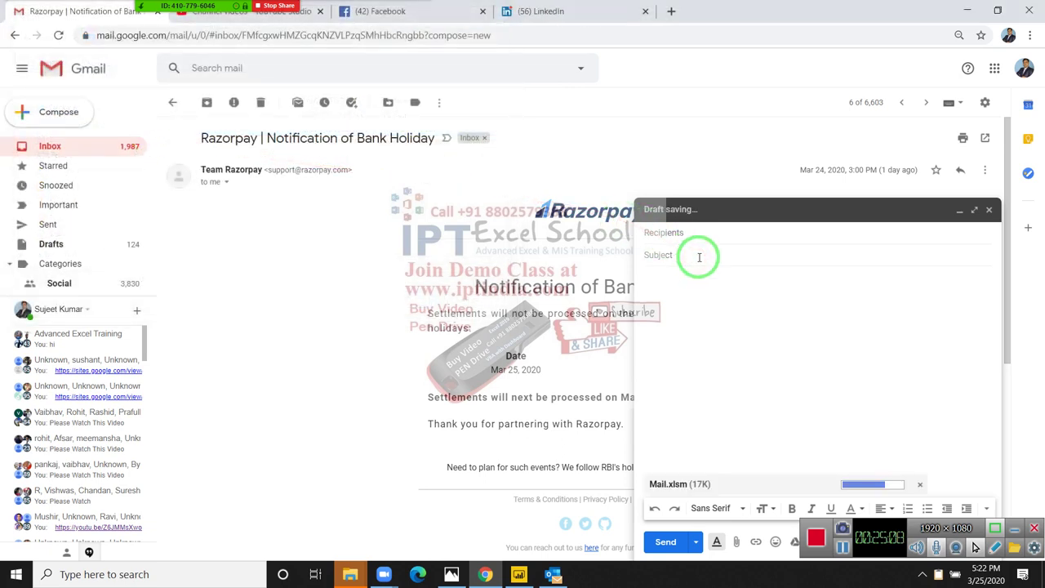
{"action": "left_click", "coordinate": [702, 260]}
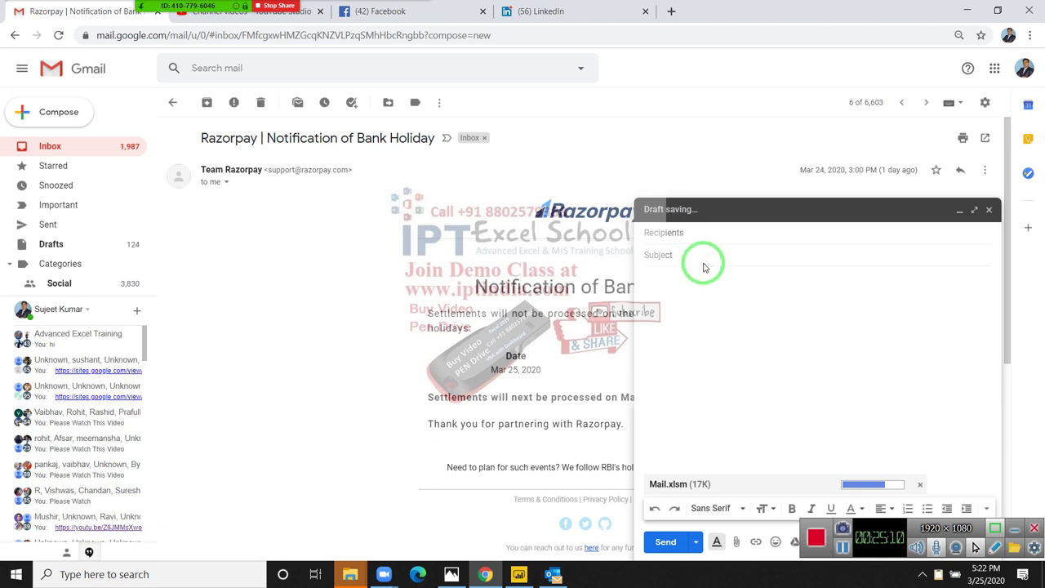
{"action": "left_click", "coordinate": [415, 15]}
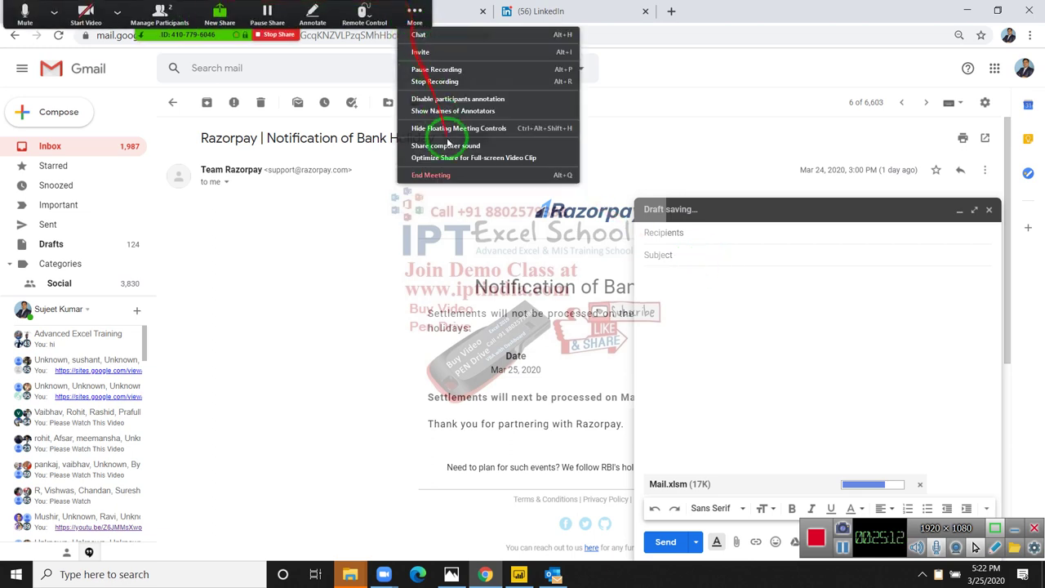
{"action": "left_click", "coordinate": [441, 176]}
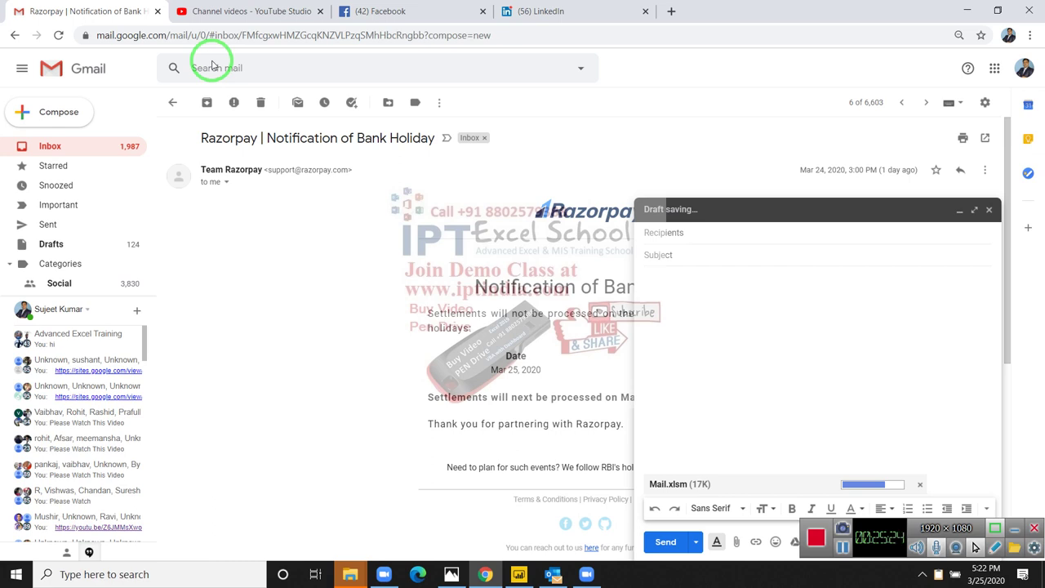
- Give the draft the subject 'Code' and cancel the stray file Open dialog
{"action": "type", "text": "Exce"}
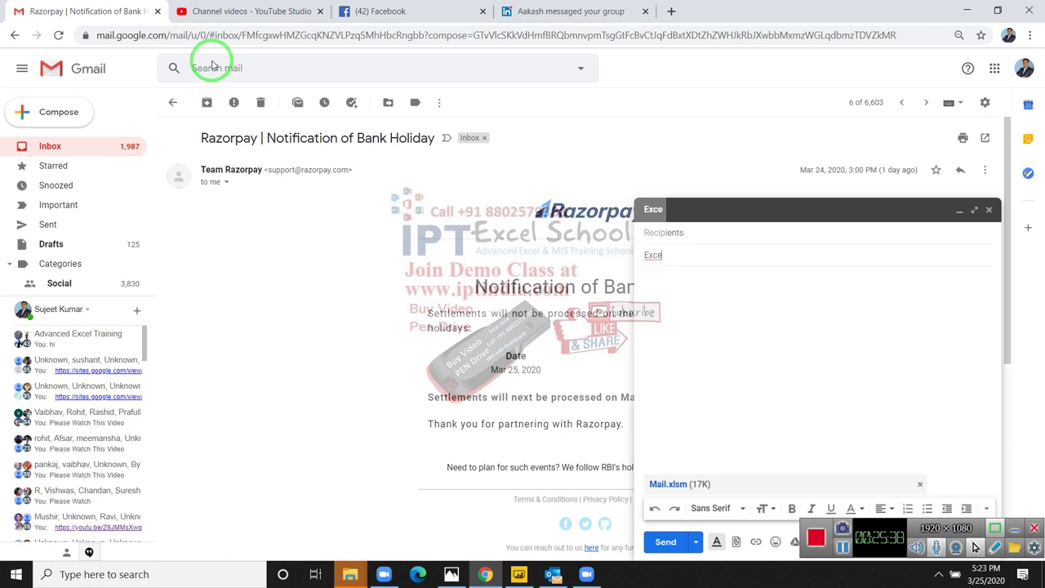
{"action": "key", "text": "BackSpace"}
{"action": "type", "text": "Code"}
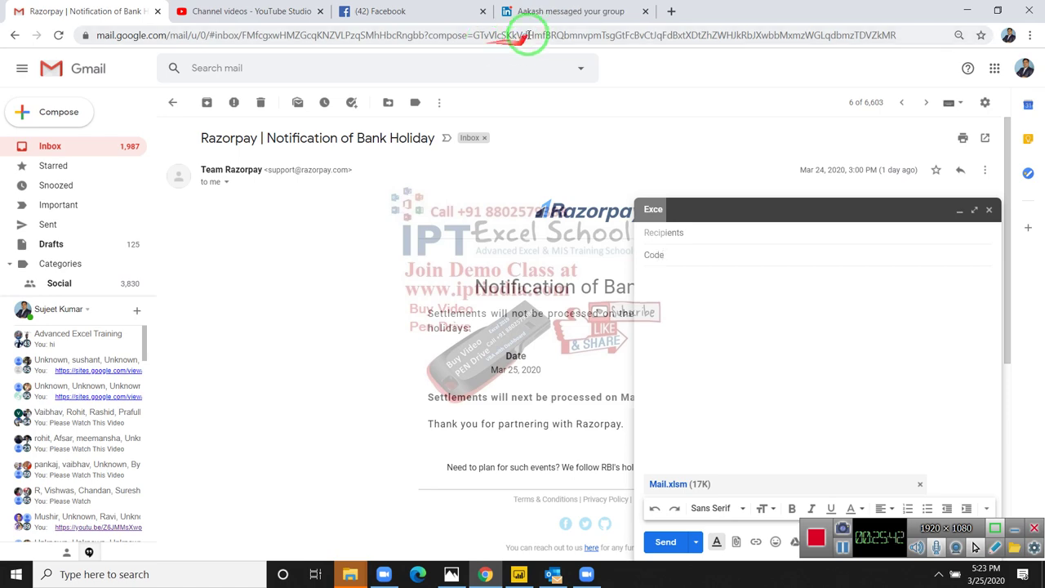
{"action": "left_click", "coordinate": [688, 236]}
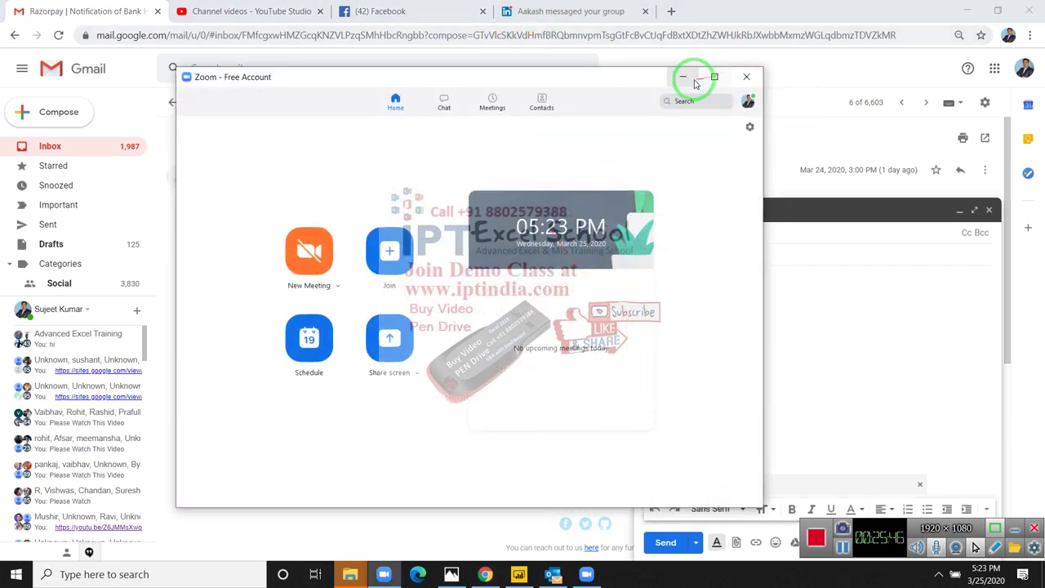
{"action": "left_click", "coordinate": [686, 77]}
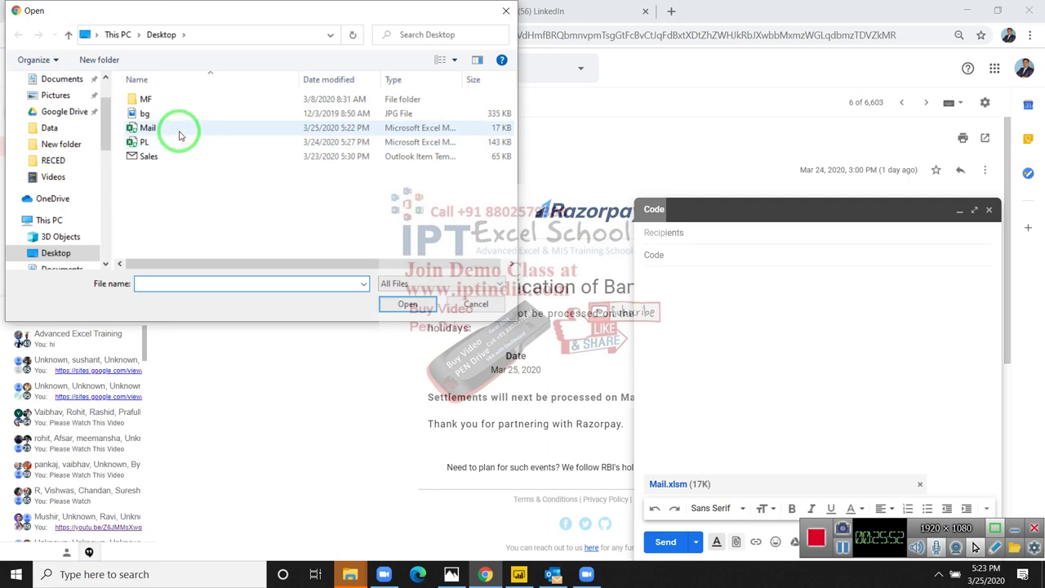
{"action": "left_click", "coordinate": [508, 10]}
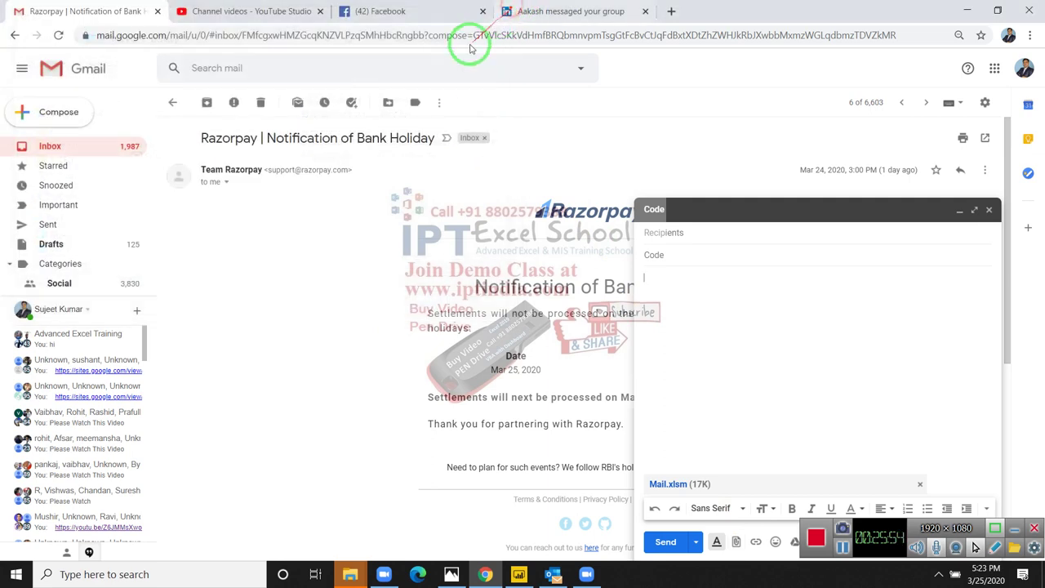